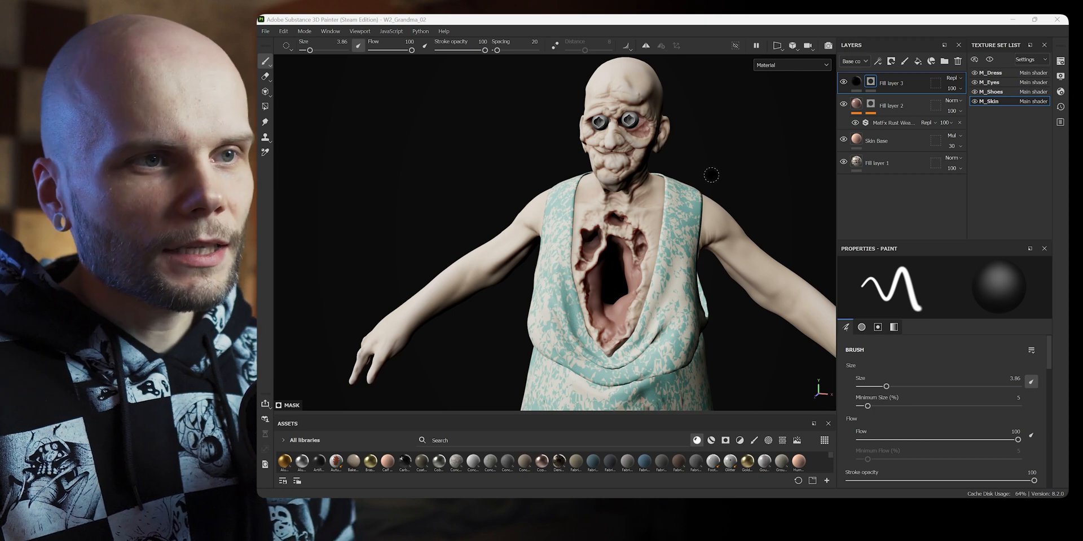
Step: Examine the character's full figure and the wrinkled face and eye sockets from several angles
scroll(707, 181, "down", 5)
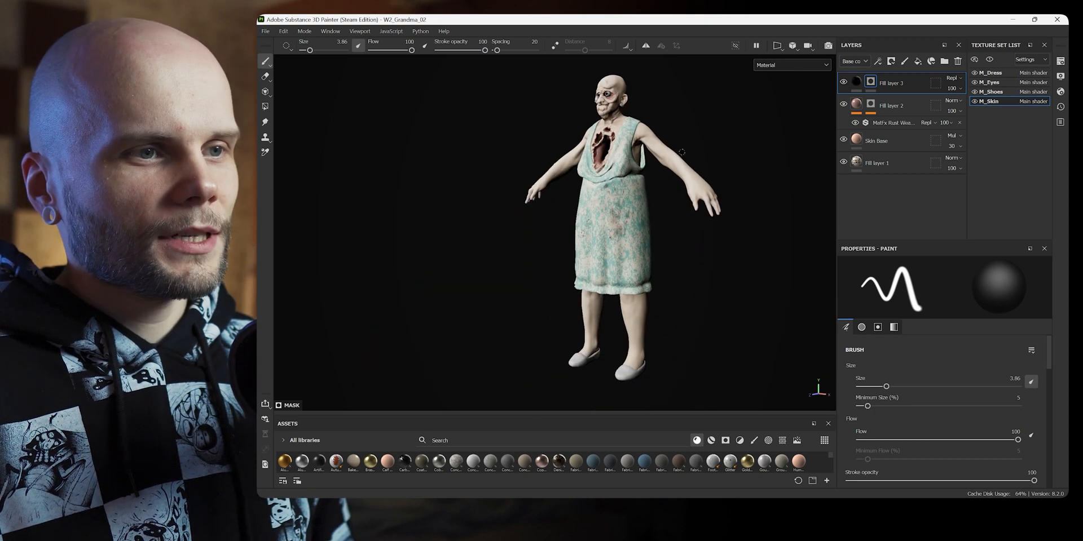
middle_click_drag(718, 227, 781, 167)
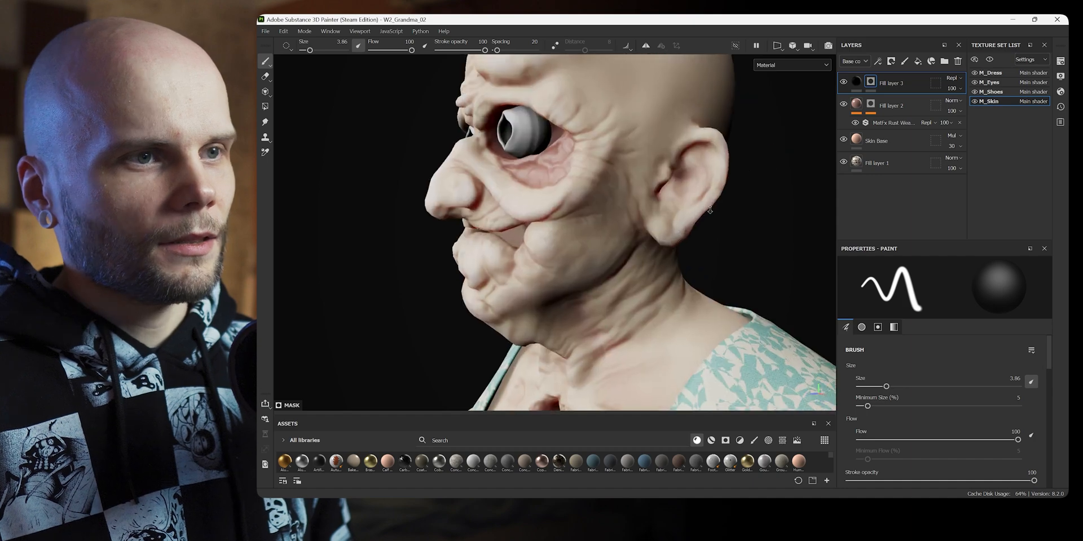
left_click_drag(710, 210, 701, 176, "alt")
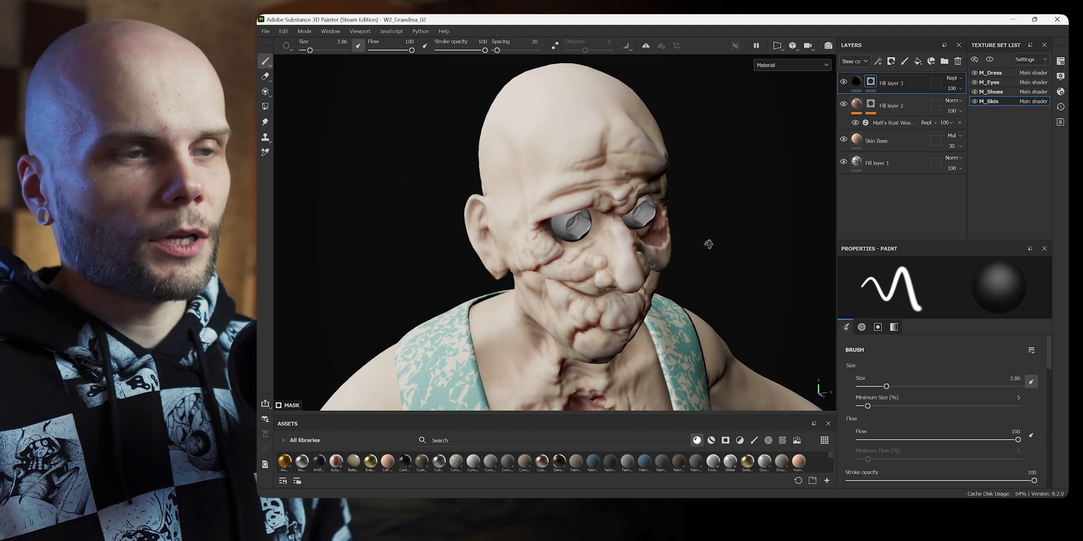
left_click_drag(710, 245, 659, 237, "alt")
right_click_drag(658, 237, 618, 268, "alt")
middle_click_drag(619, 268, 645, 201, "alt")
left_click_drag(724, 234, 681, 257, "alt")
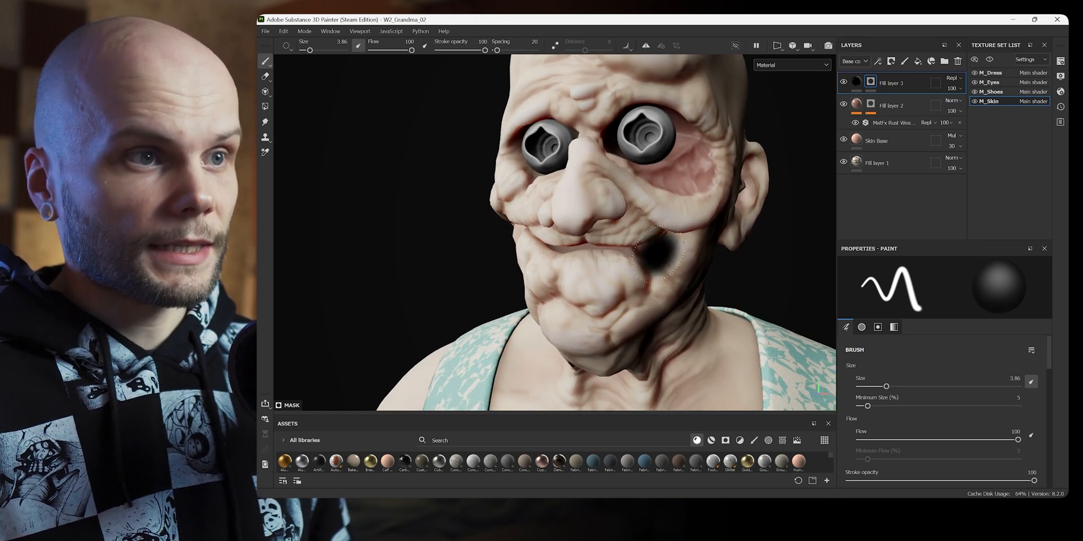
mouse_move(710, 220)
left_mouse_down("alt")
mouse_move(723, 208)
mouse_move(681, 170)
left_mouse_up("alt")
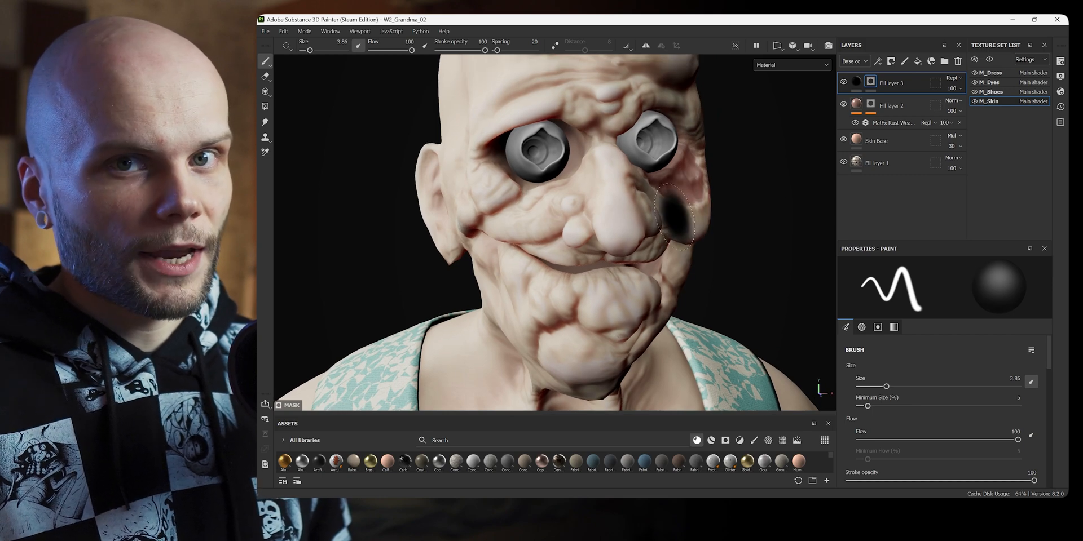
left_click_drag(659, 222, 588, 223, "alt")
Step: Reduce the brush size to 1.24 and enlarge the area that shows the brush properties
right_click_drag(590, 230, 568, 231, "ctrl")
mouse_move(615, 236)
left_mouse_down("alt")
mouse_move(682, 258)
mouse_move(609, 221)
mouse_move(700, 212)
left_mouse_up("alt")
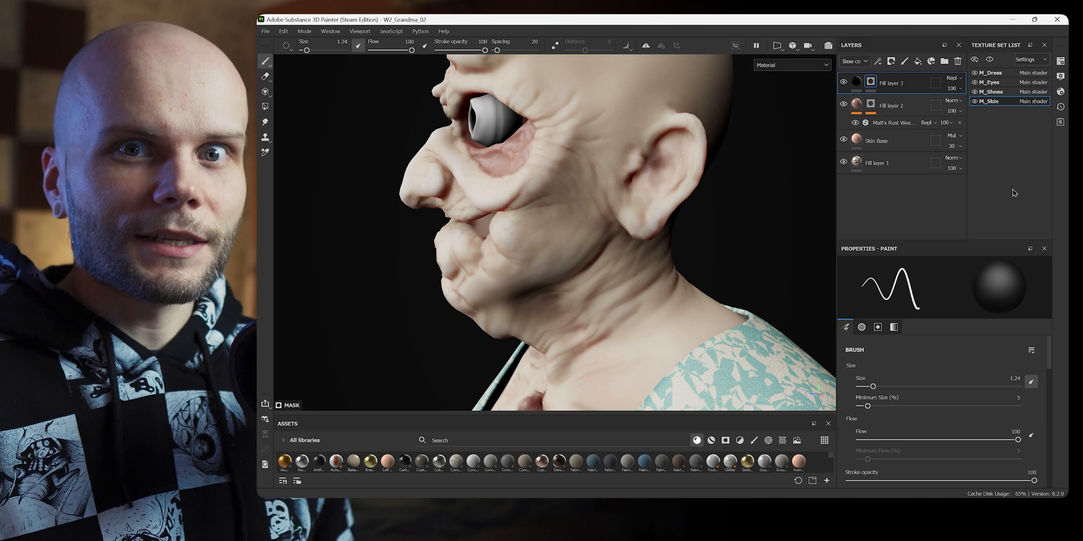
left_click_drag(953, 245, 963, 182)
left_click_drag(756, 185, 776, 202, "alt")
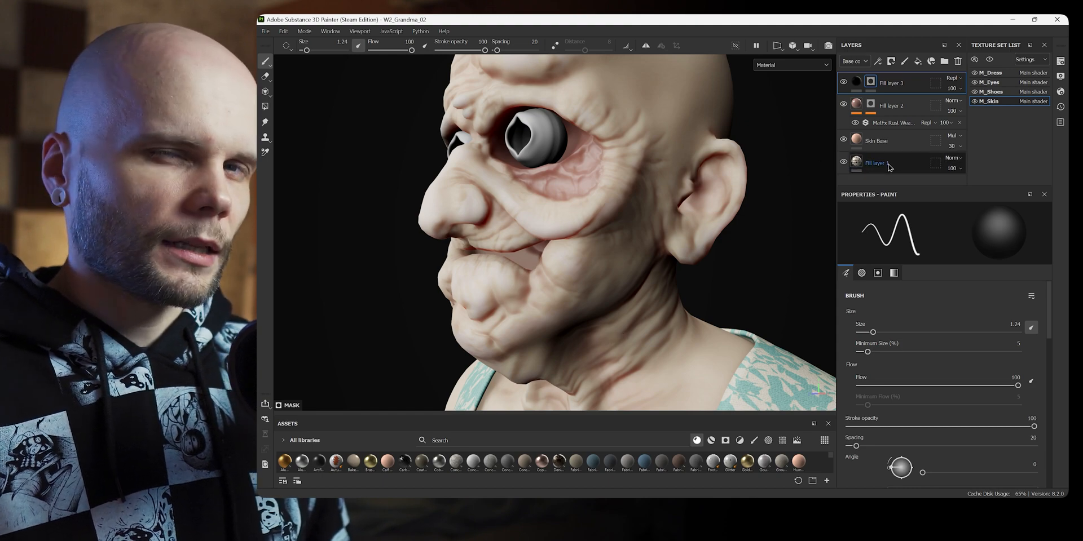
Step: Open the M_Skin texture set settings, narrow them and bake the selected mesh maps at an output size of 4096
left_click(1059, 62)
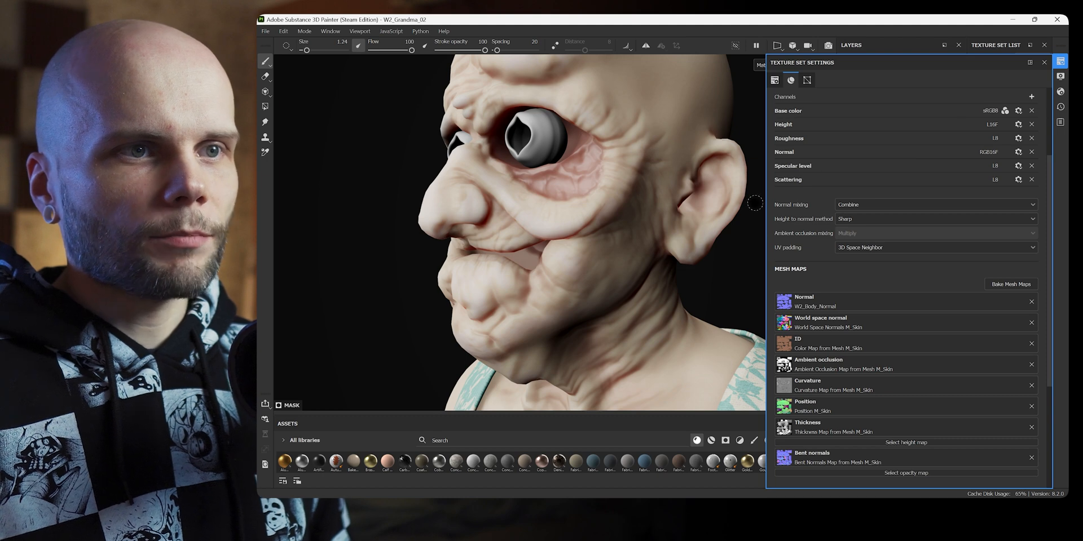
left_click_drag(766, 202, 827, 202)
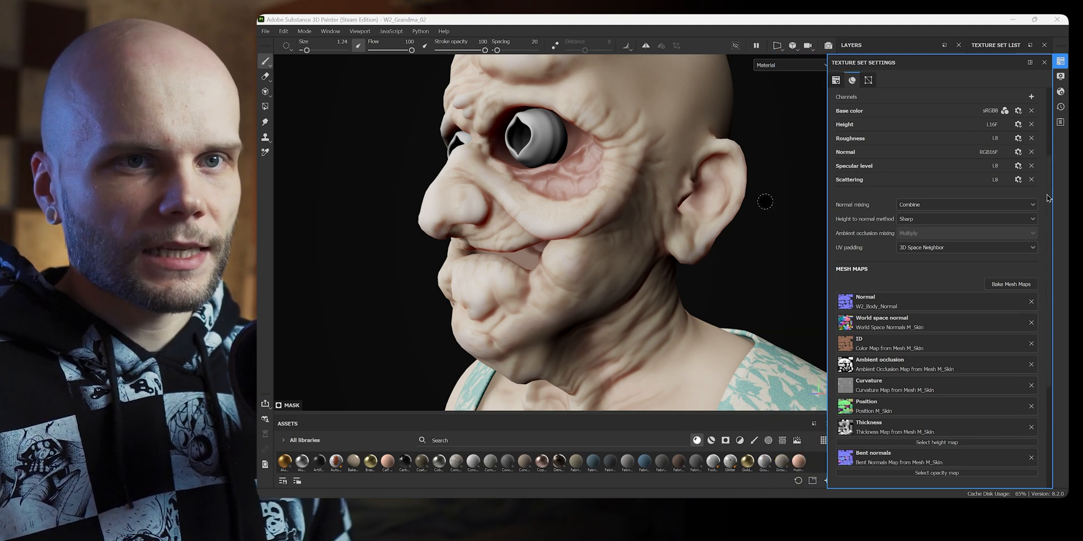
scroll(1013, 169, "up", 2)
left_click_drag(1051, 220, 1054, 303)
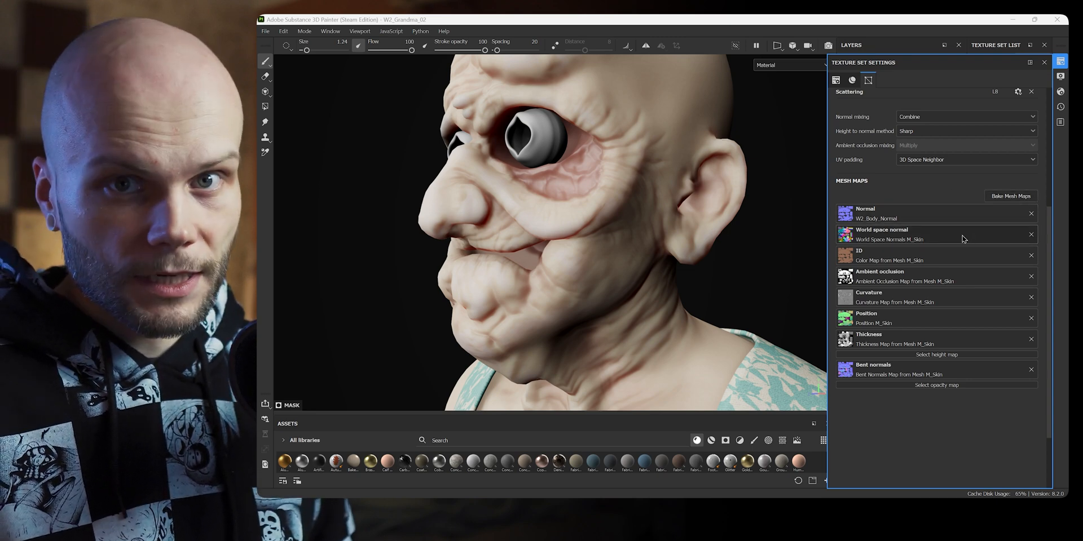
left_click(1010, 196)
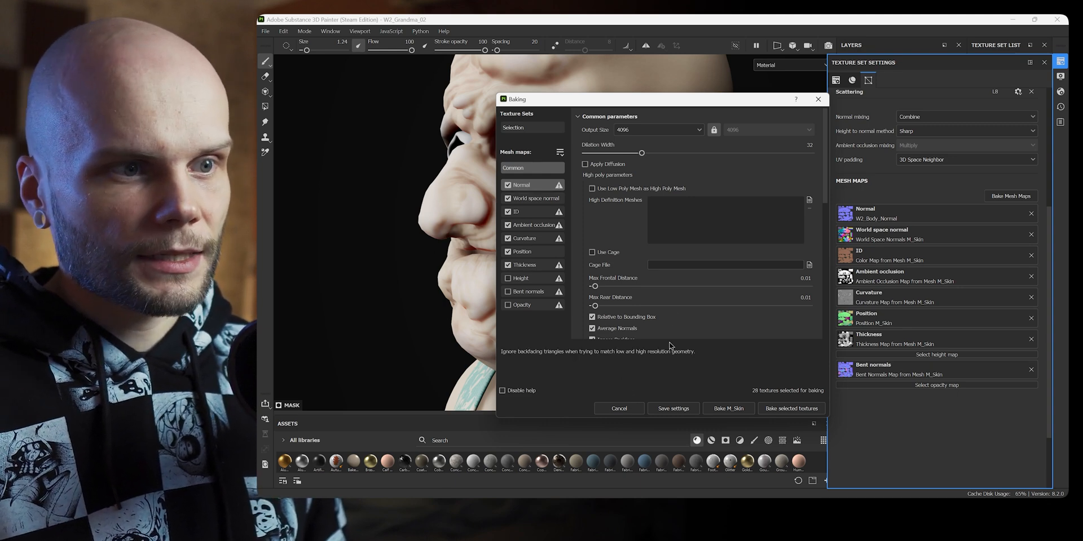
left_click(798, 409)
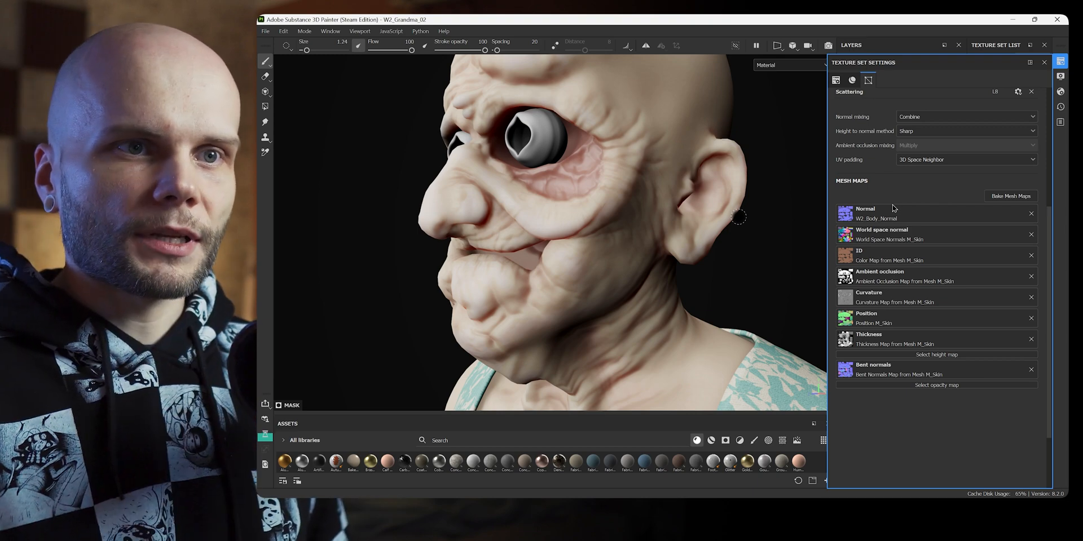
Step: Review the mesh map baking options, covering the common parameters, the texture set selection and the Normal baker parameters
left_click(1011, 196)
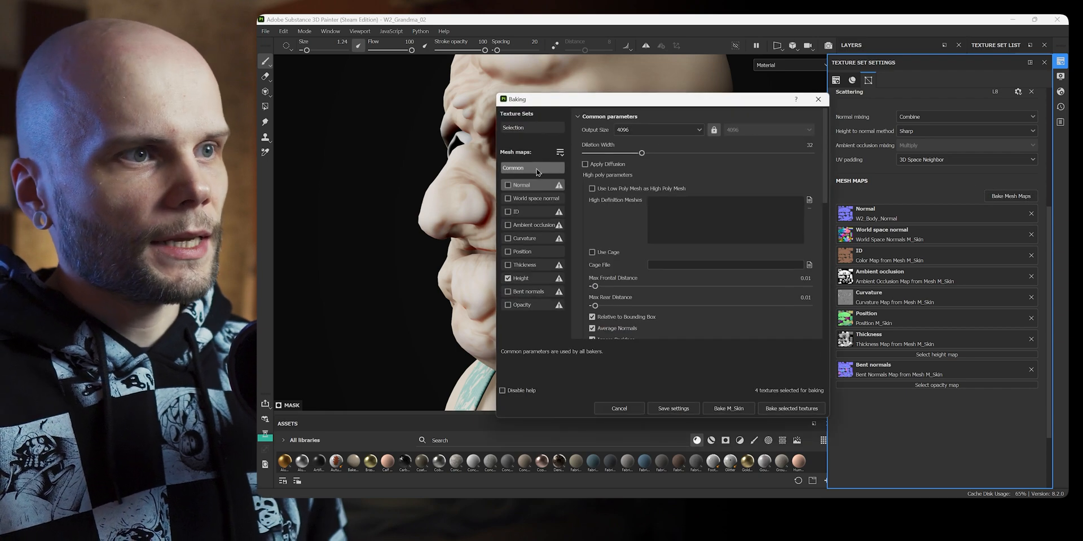
scroll(825, 198, "down", 5)
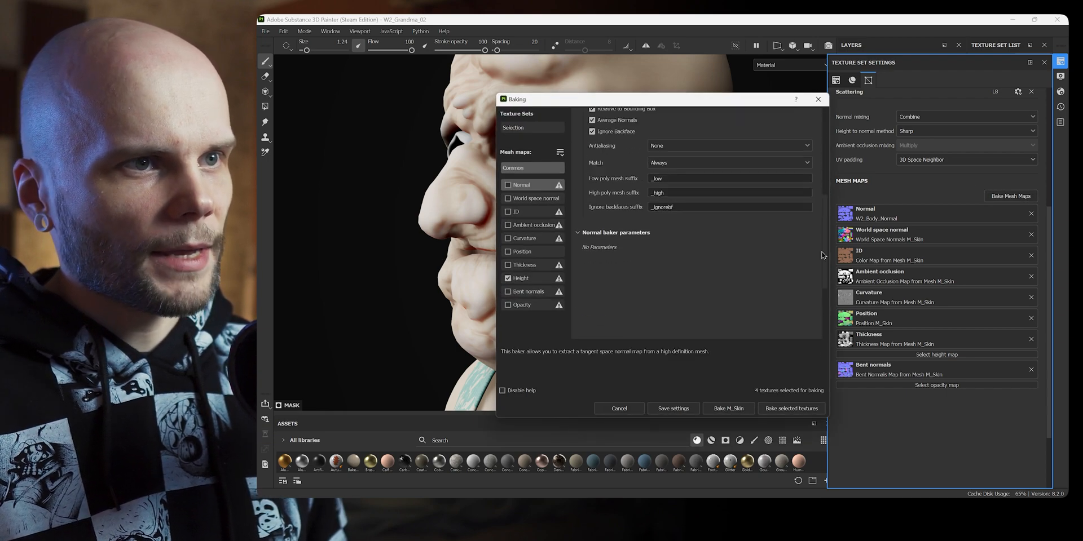
scroll(822, 221, "up", 5)
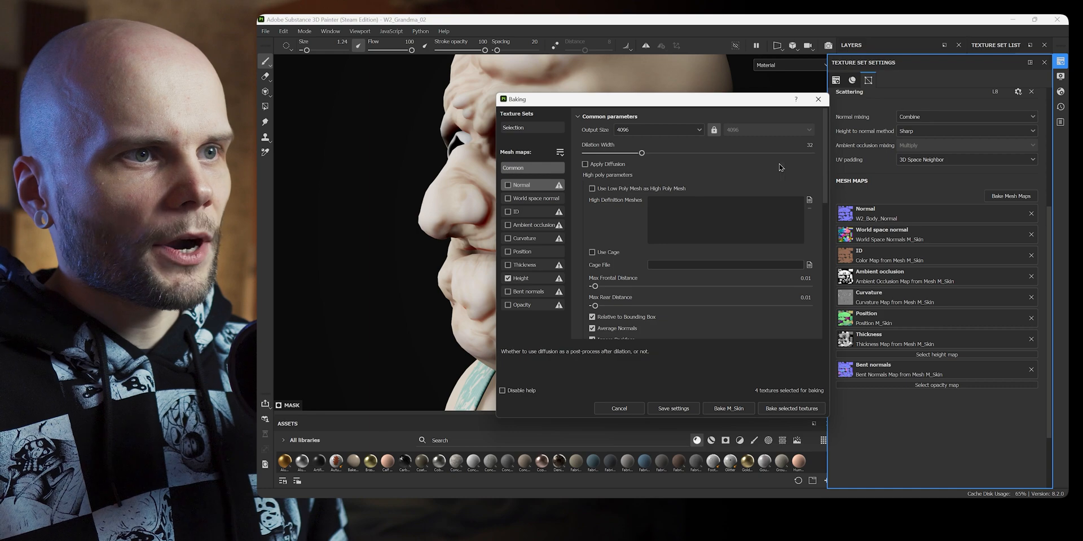
left_click(539, 128)
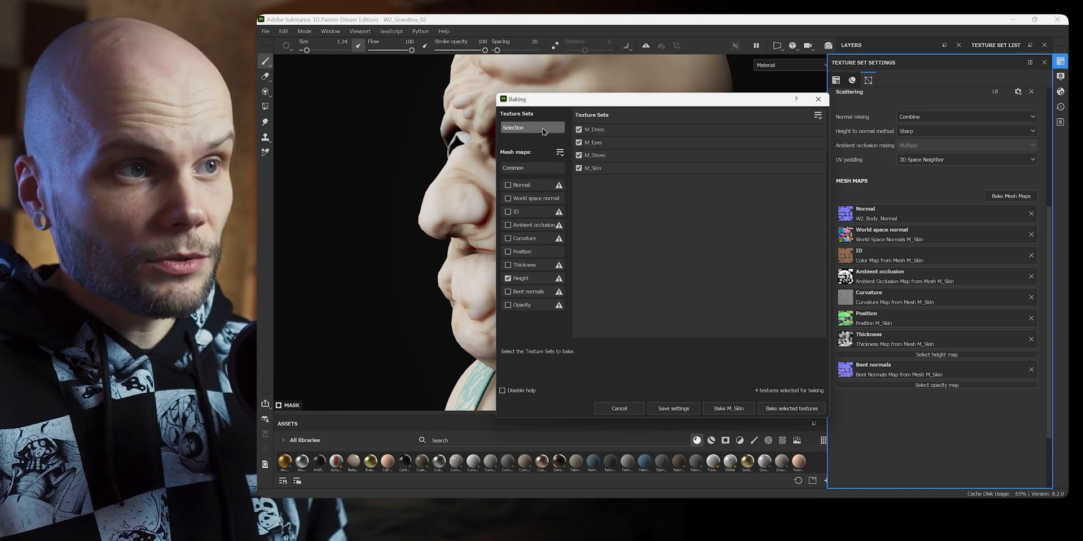
left_click(521, 185)
left_click(514, 168)
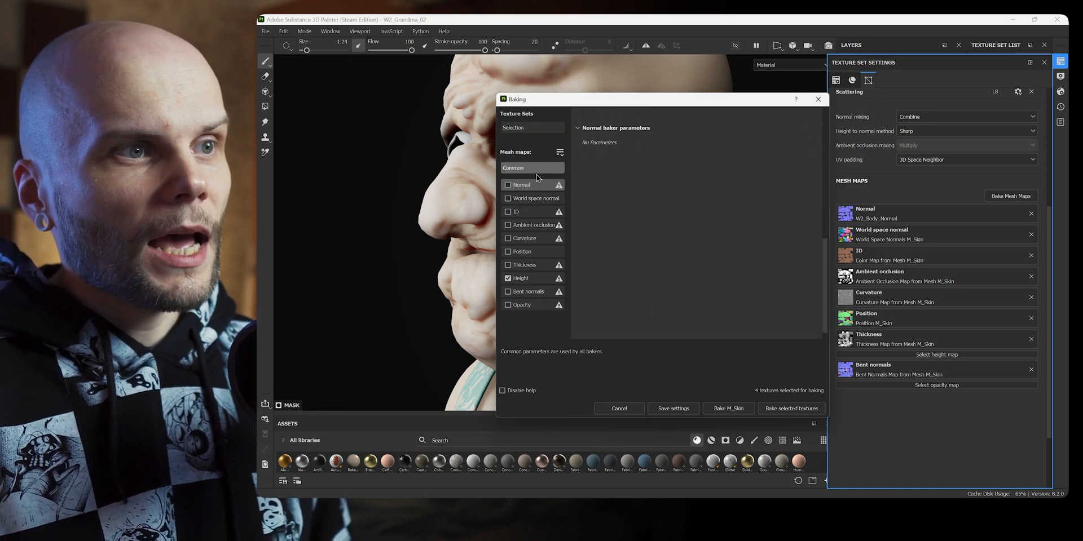
left_click(818, 99)
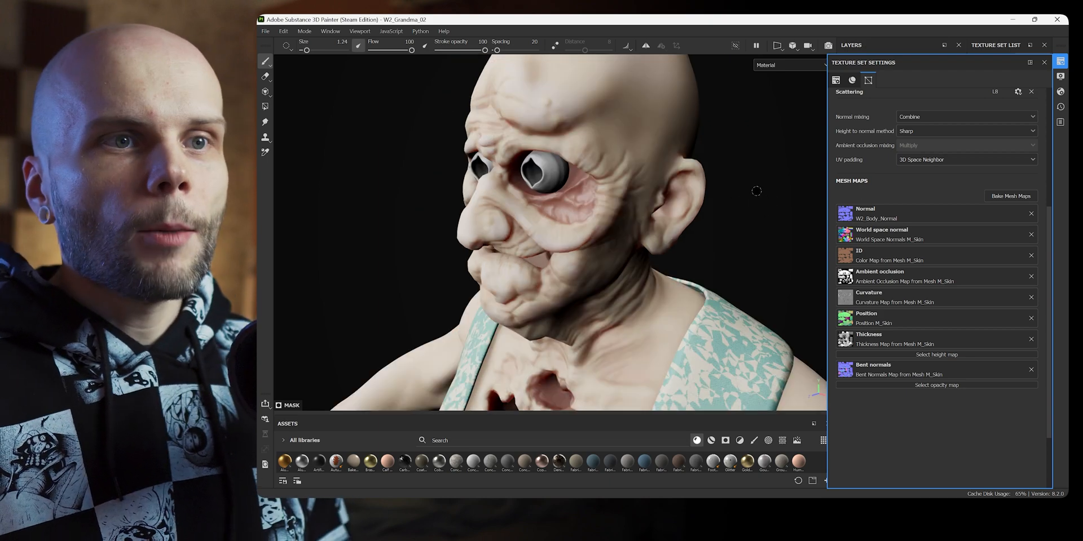
Step: Limit the asset library to Project resources, locate the W2_Body_Normal texture and reduce the library's height
left_click(892, 214)
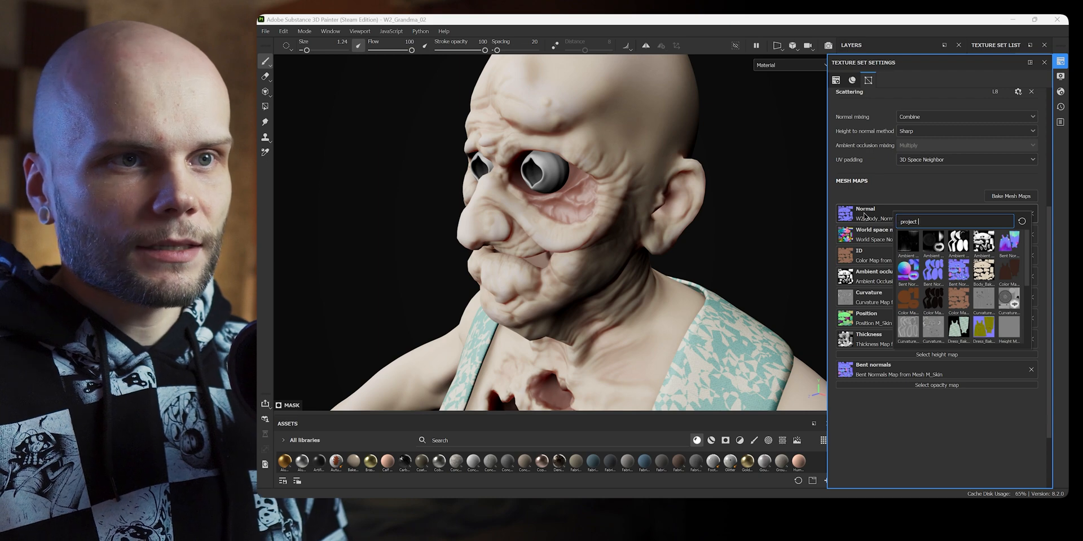
left_click(284, 442)
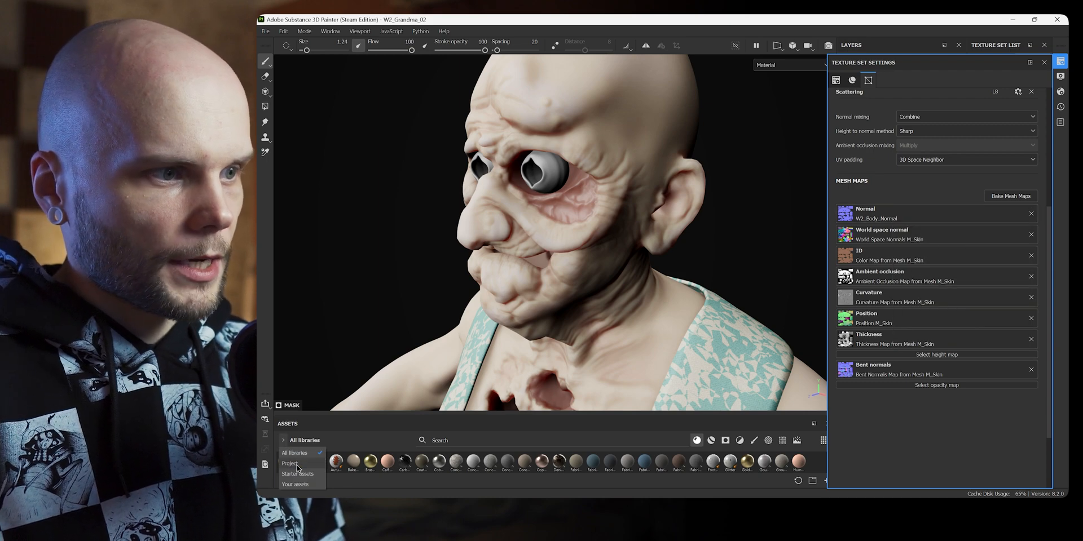
left_click(290, 464)
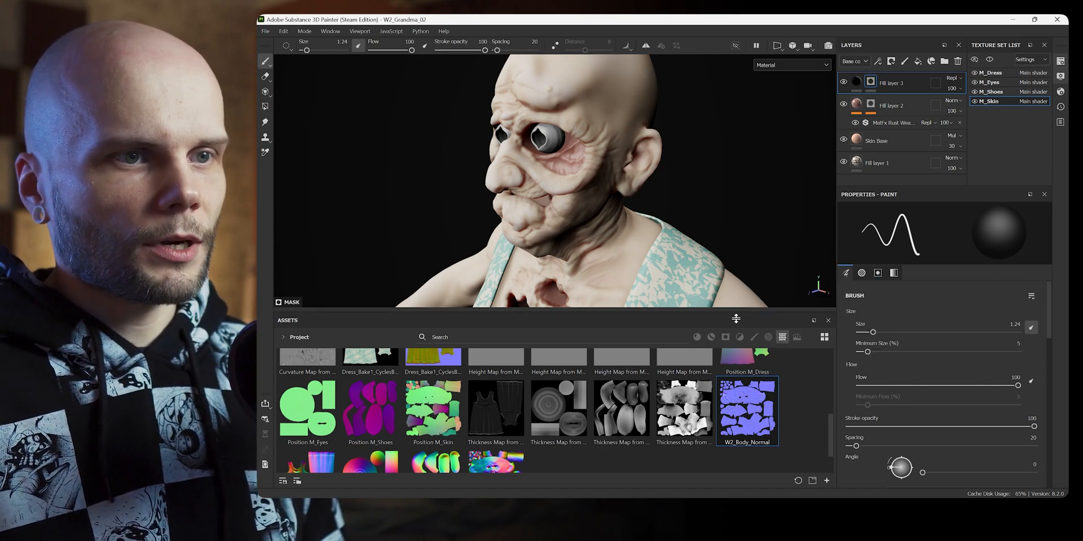
left_click_drag(736, 313, 736, 370)
Step: Try removing the W2_Body_Normal map from M_Skin's mesh maps and undo the removal
left_click(1061, 61)
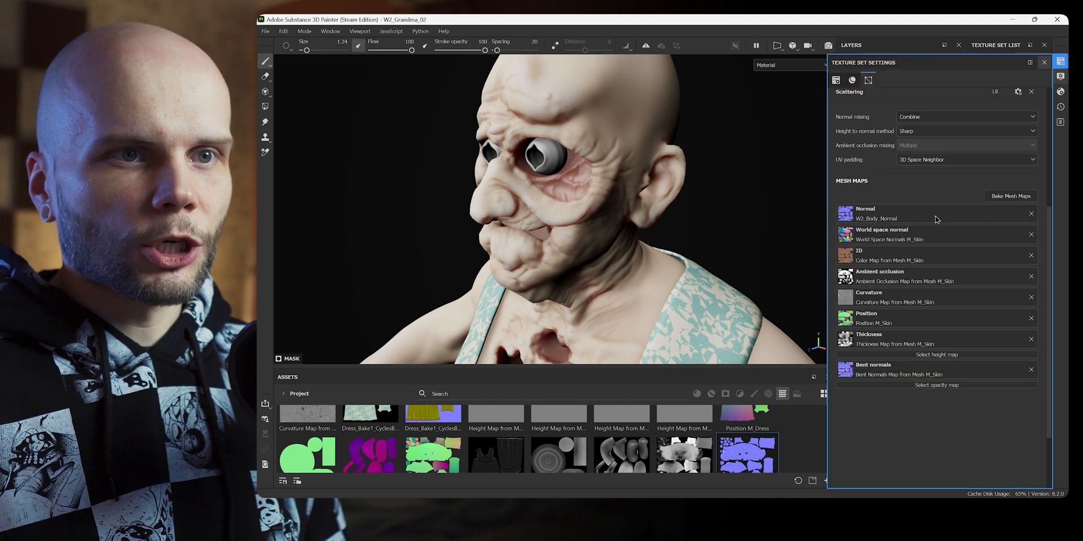
left_click(1031, 214)
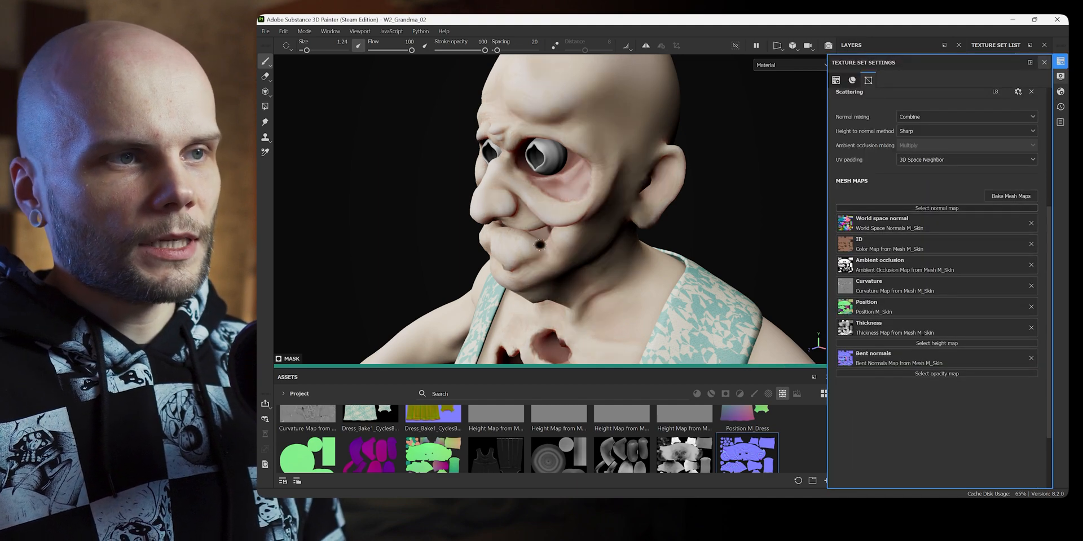
key("ctrl+z")
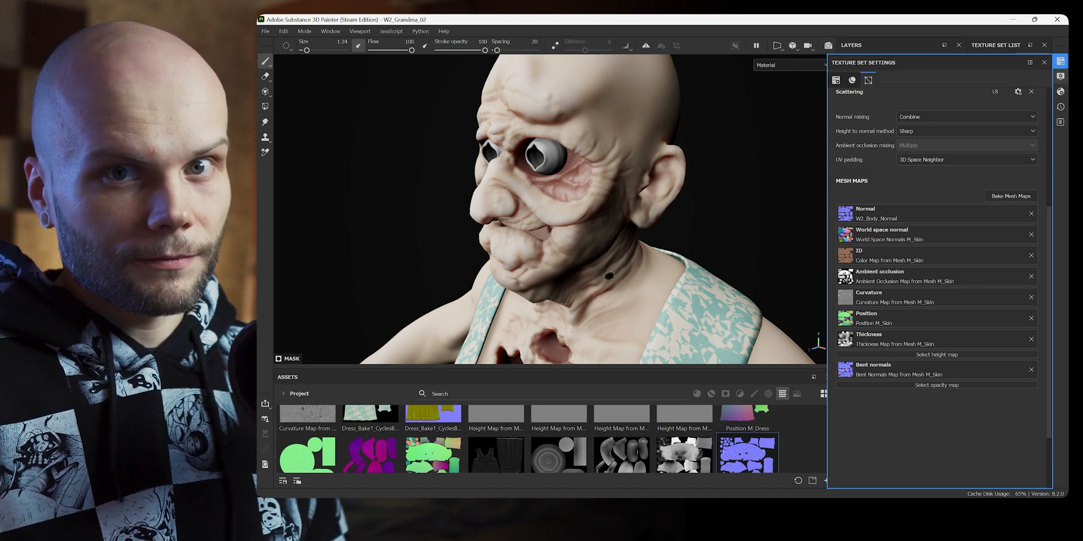
left_click(1044, 64)
Step: Examine the wrinkles of the face and neck from several angles and recheck the M_Skin mesh maps
left_click_drag(709, 205, 718, 274, "alt")
right_click_drag(679, 244, 681, 263, "alt")
left_click_drag(681, 263, 715, 174, "alt")
middle_click_drag(689, 261, 692, 218, "alt")
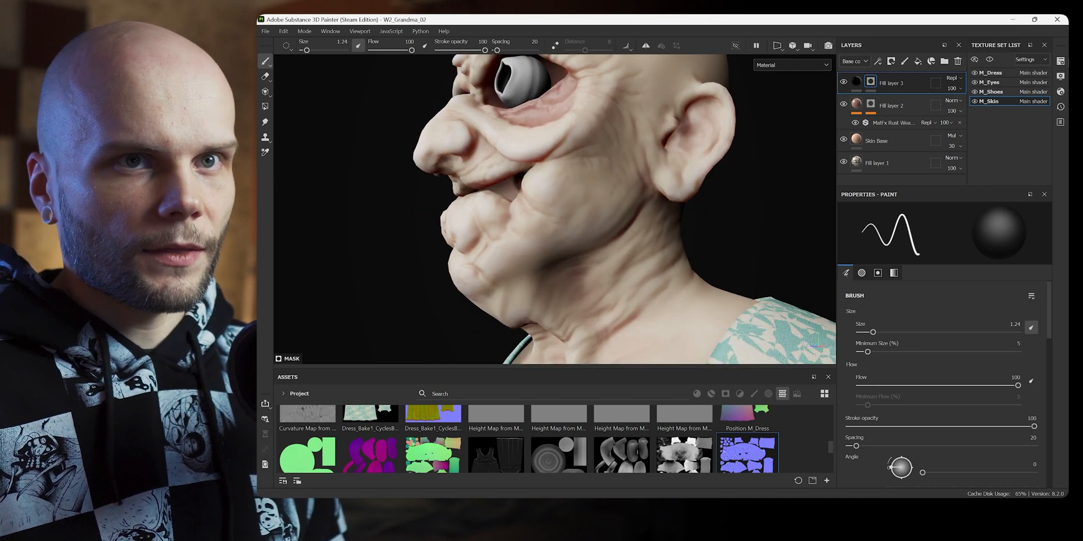
left_click(1060, 62)
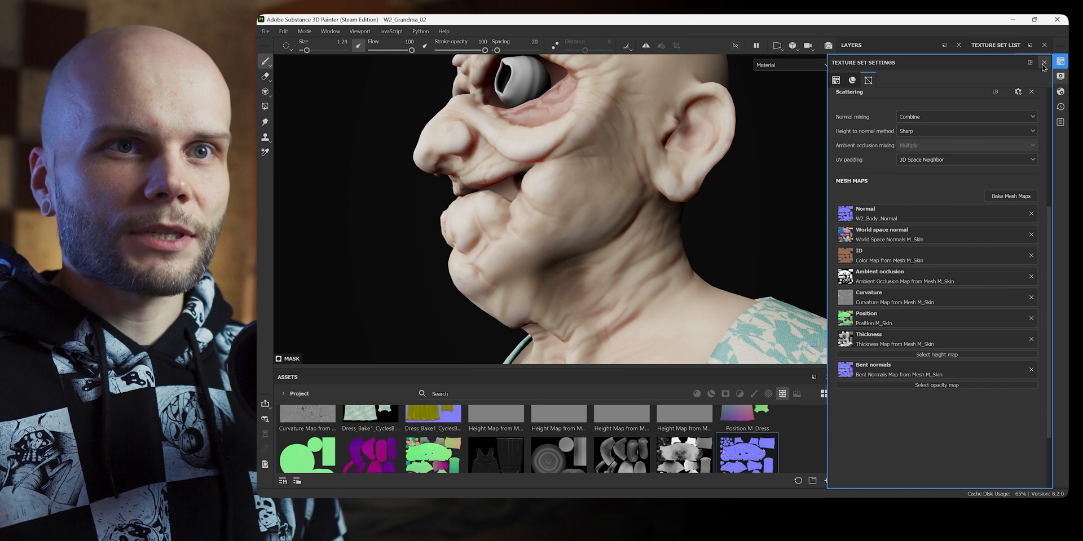
left_click(1044, 63)
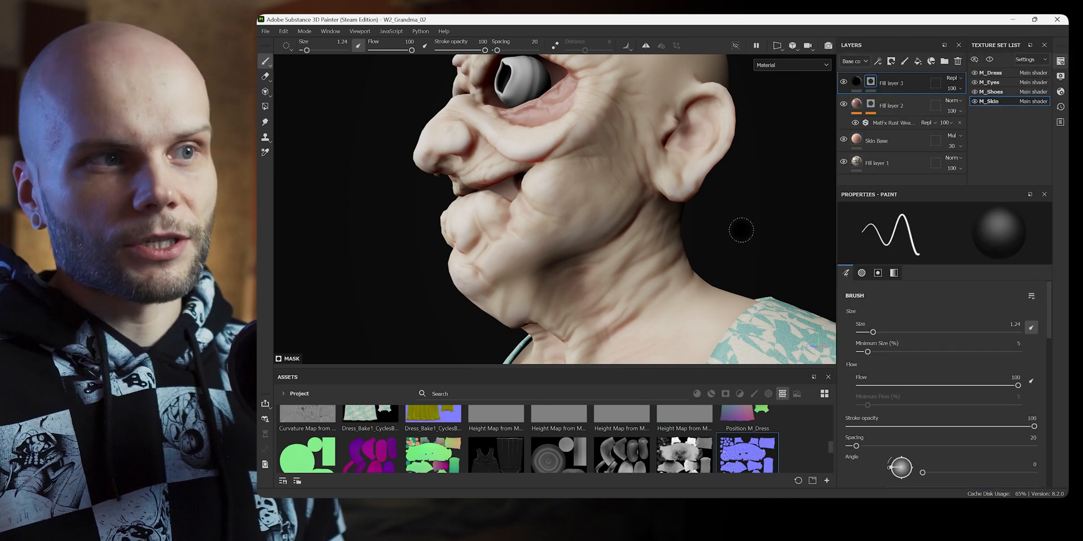
left_click_drag(765, 216, 766, 225, "alt")
middle_click_drag(765, 226, 773, 248, "alt")
Step: Select Fill layer 2 and examine its reddish flesh material closely in the socket below the eye
left_click(857, 106)
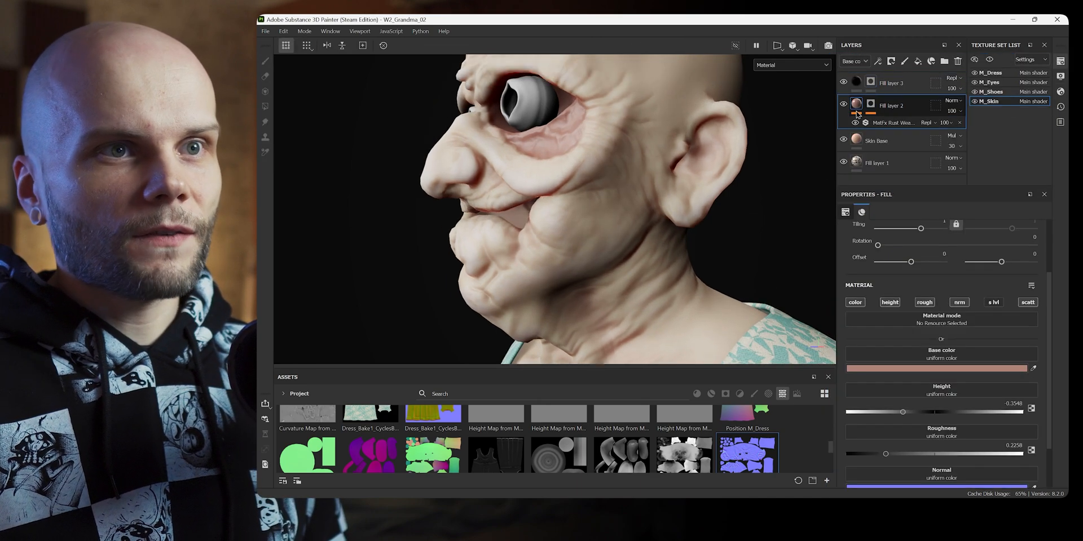
middle_click_drag(664, 232, 697, 62, "alt")
left_click_drag(637, 226, 677, 265, "alt")
middle_click_drag(649, 169, 657, 271, "alt")
left_click_drag(657, 225, 723, 196, "alt")
middle_click_drag(702, 217, 617, 93, "alt")
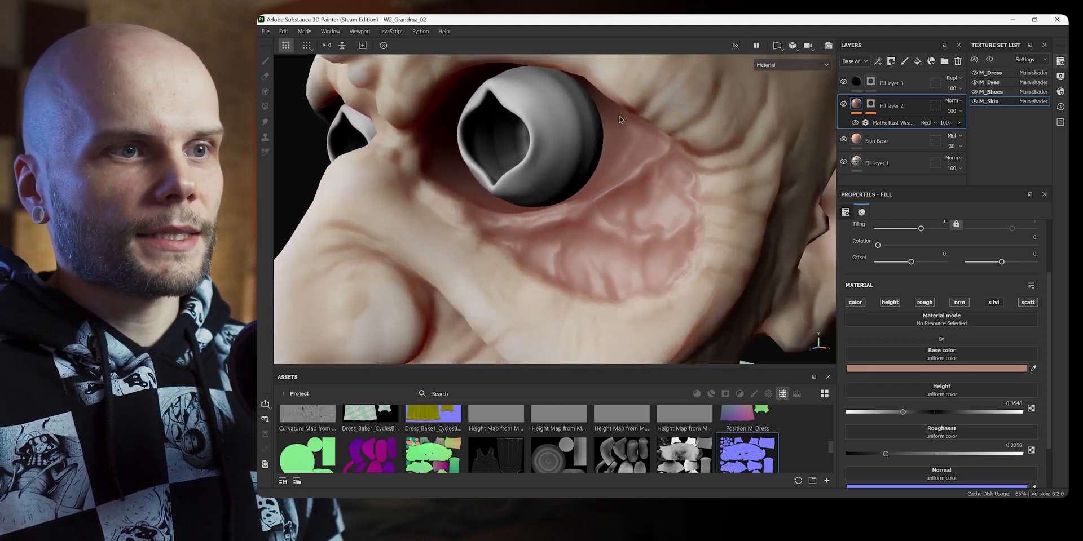
left_click_drag(617, 93, 635, 198, "alt")
middle_click_drag(661, 199, 648, 214, "alt")
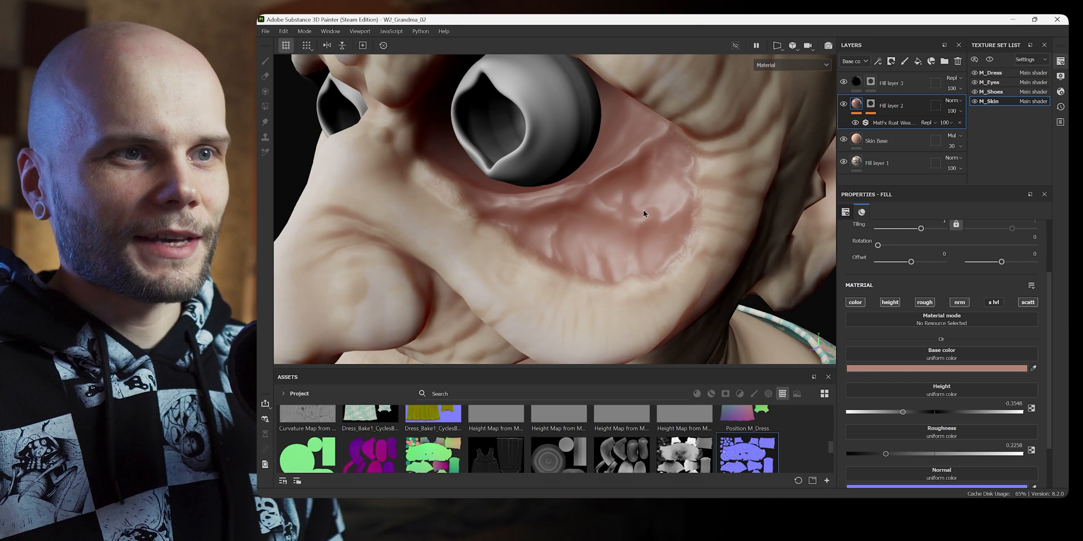
Step: Hide Fill layer 2 to inspect the skin underneath around the eye and chest wound
left_click(844, 104)
left_click_drag(724, 194, 772, 265, "alt")
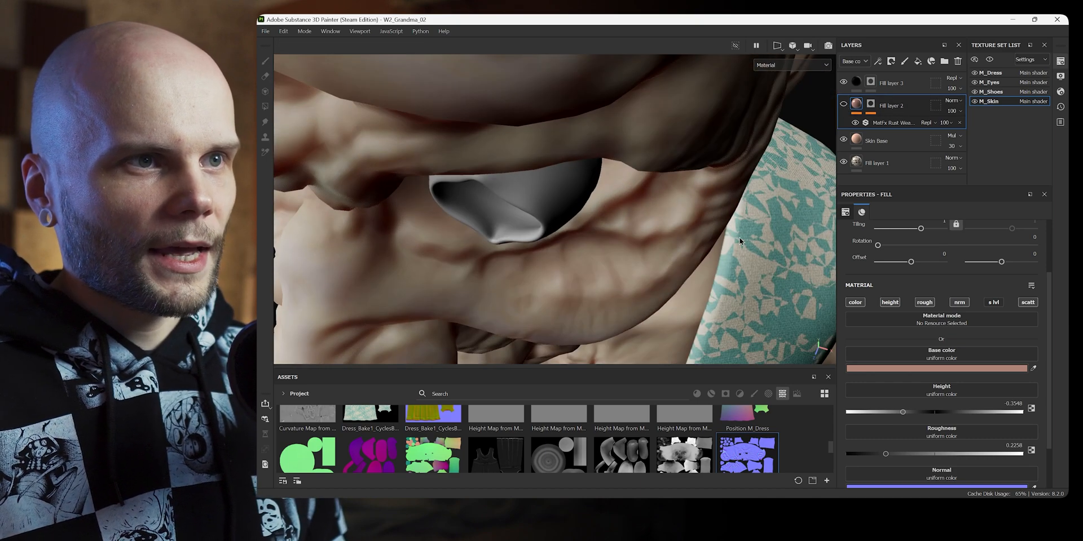
middle_click_drag(772, 265, 720, 135, "alt")
right_click_drag(720, 135, 632, 218, "alt")
Step: Display the Normal channel blending in the layer stack and set the Skin Base layer's opacity to 85
left_click(897, 142)
left_click(855, 62)
left_click(869, 104)
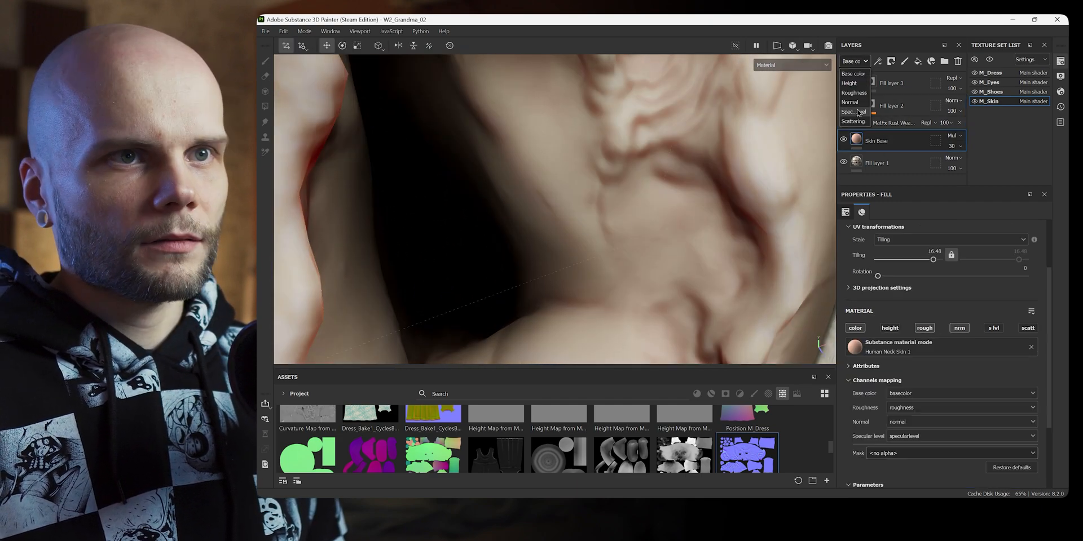
left_click(961, 148)
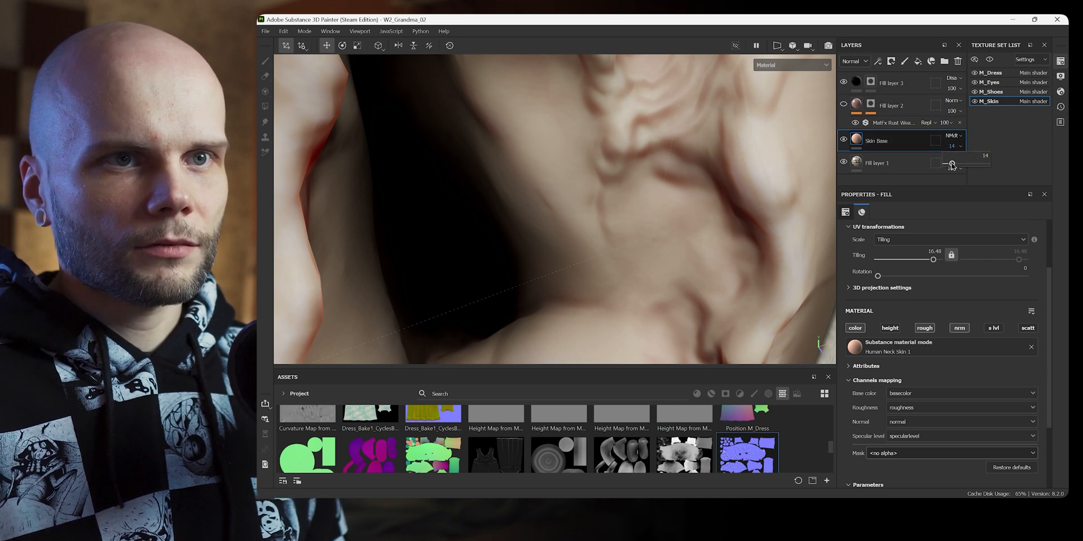
left_click_drag(953, 165, 981, 165)
scroll(669, 171, "down", 6)
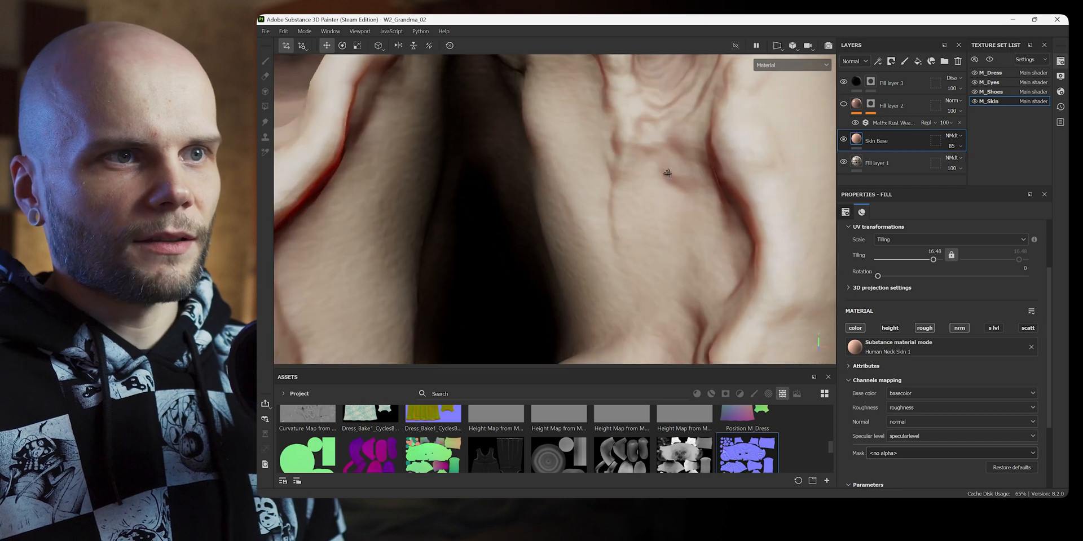
left_click_drag(703, 203, 677, 219, "alt")
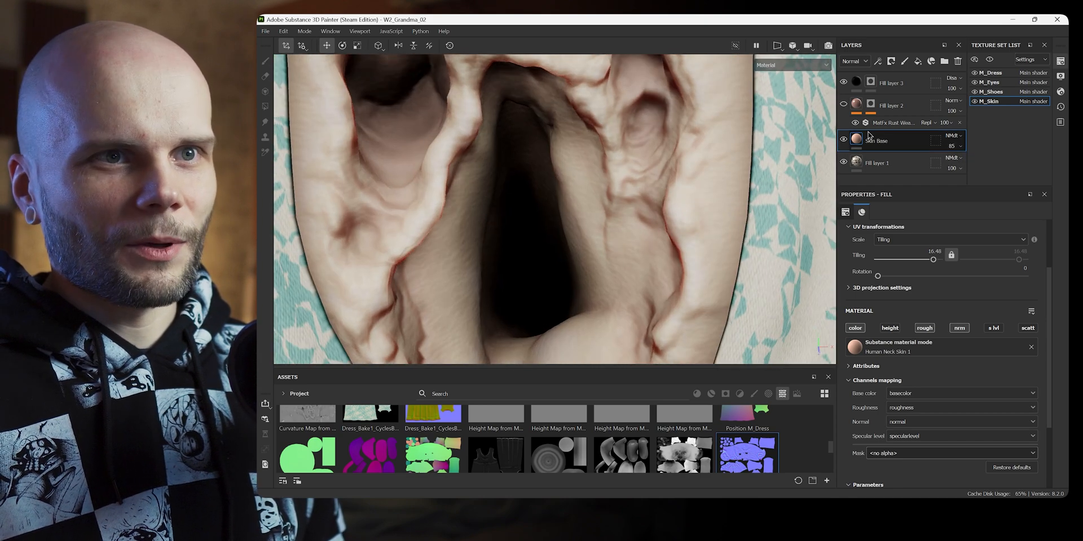
Step: Examine the fine skin detail of the Skin Base layer up close inside and around the chest wound
scroll(687, 250, "up", 5)
left_click_drag(664, 224, 641, 225, "alt")
middle_click_drag(642, 225, 670, 228, "alt")
scroll(670, 228, "down", 5)
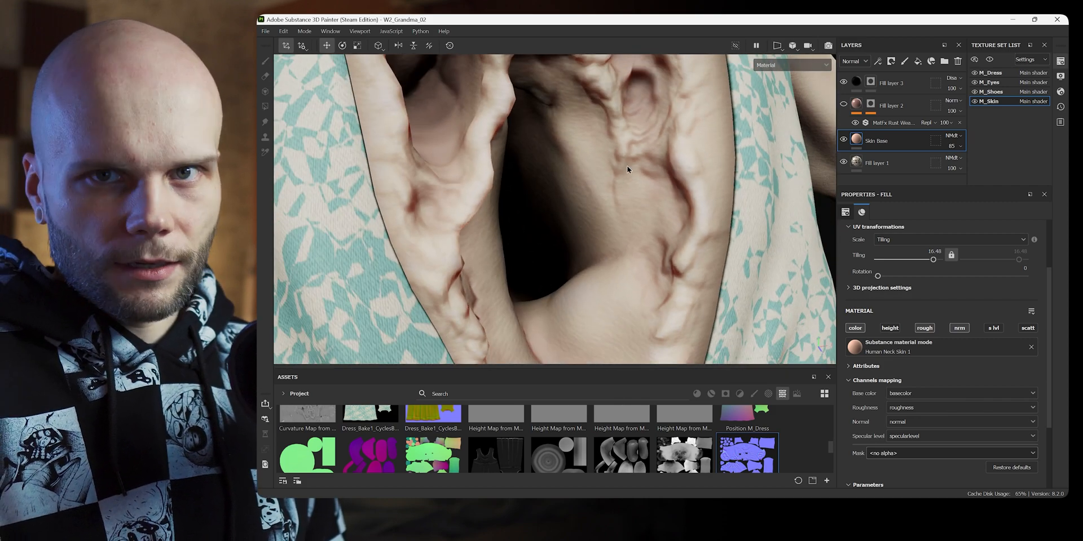
scroll(652, 191, "up", 5)
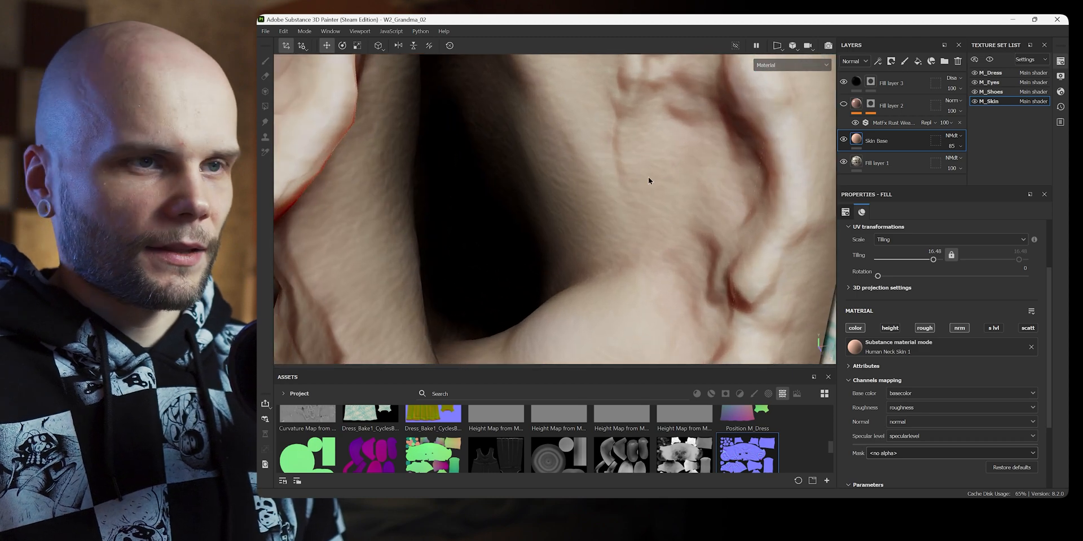
scroll(652, 184, "down", 8)
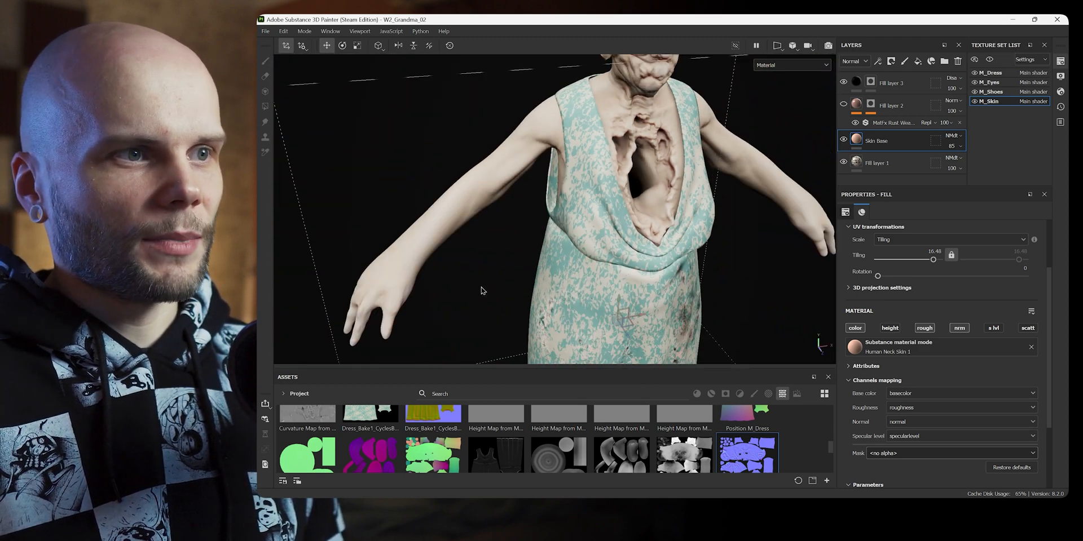
scroll(655, 136, "up", 3)
scroll(572, 283, "up", 6)
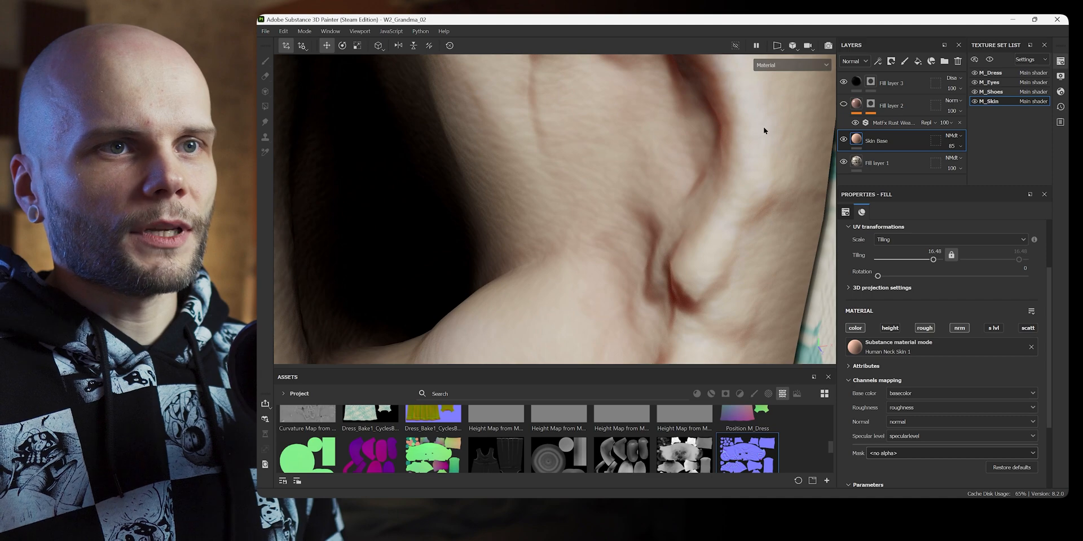
Step: Bring back Fill layer 2 without its MatFx filter and set its Normal channel blending to Normal map detail
left_click(866, 103)
key("ctrl+z")
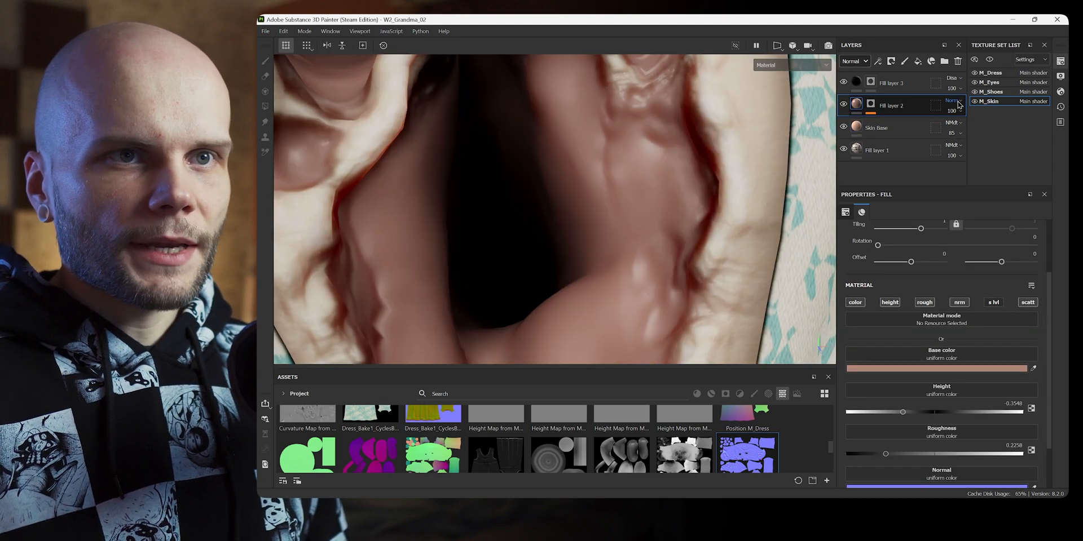
left_click(957, 103)
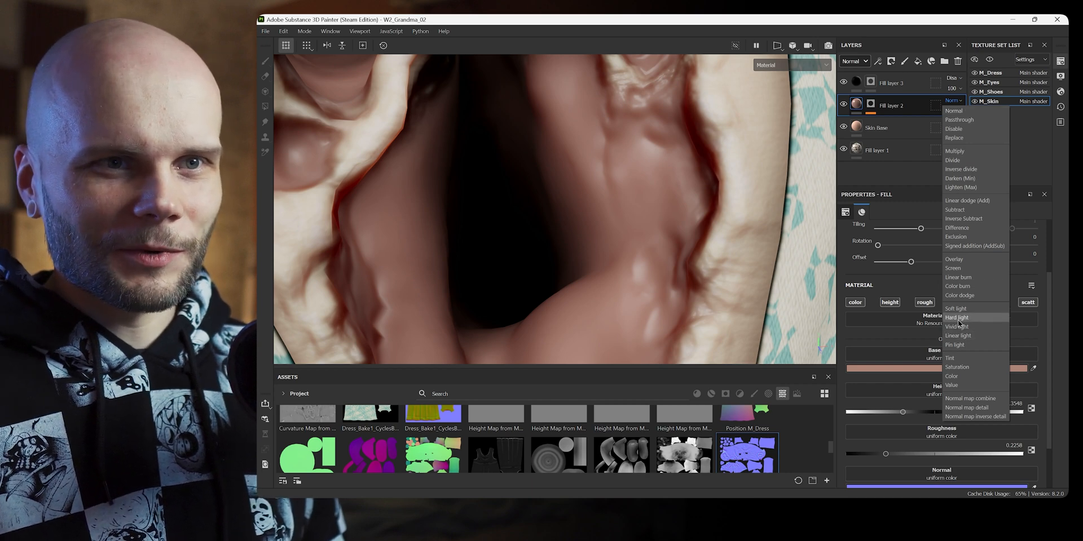
left_click(988, 408)
scroll(704, 216, "up", 2)
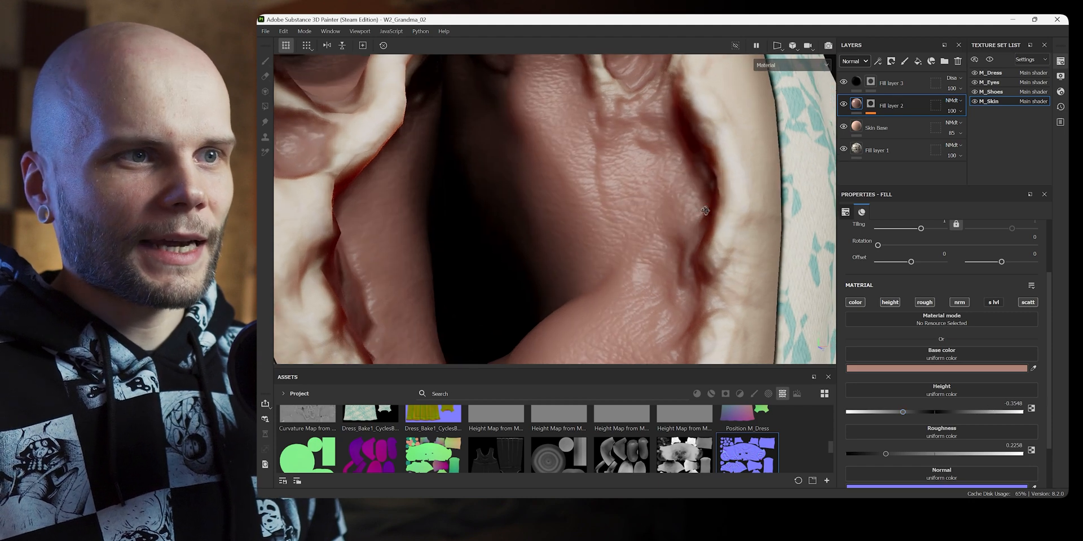
left_click_drag(694, 209, 681, 221, "alt")
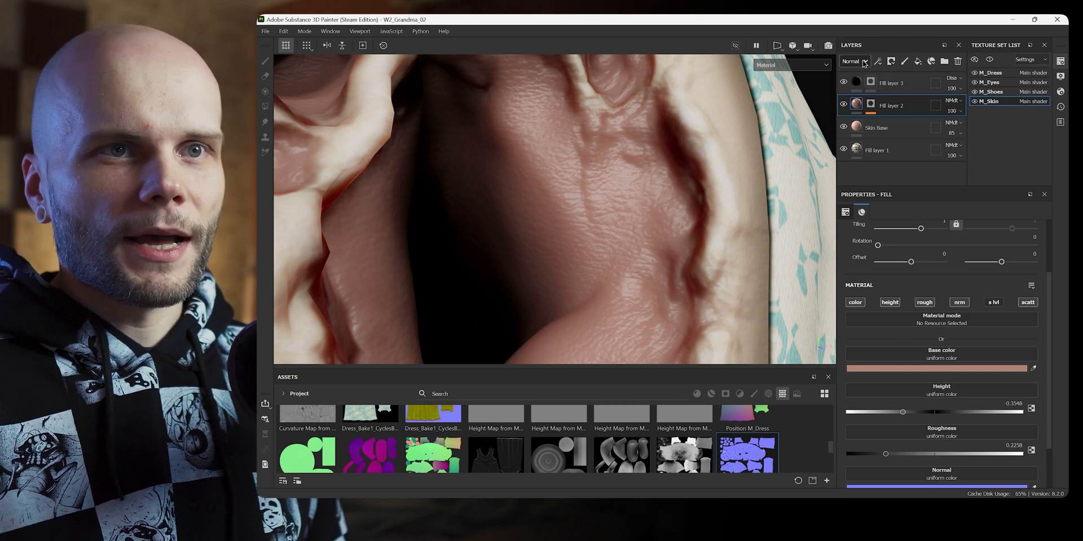
Step: Try Replace blending on Fill layer 2's Normal channel, and set it back to Normal blending
left_click(954, 100)
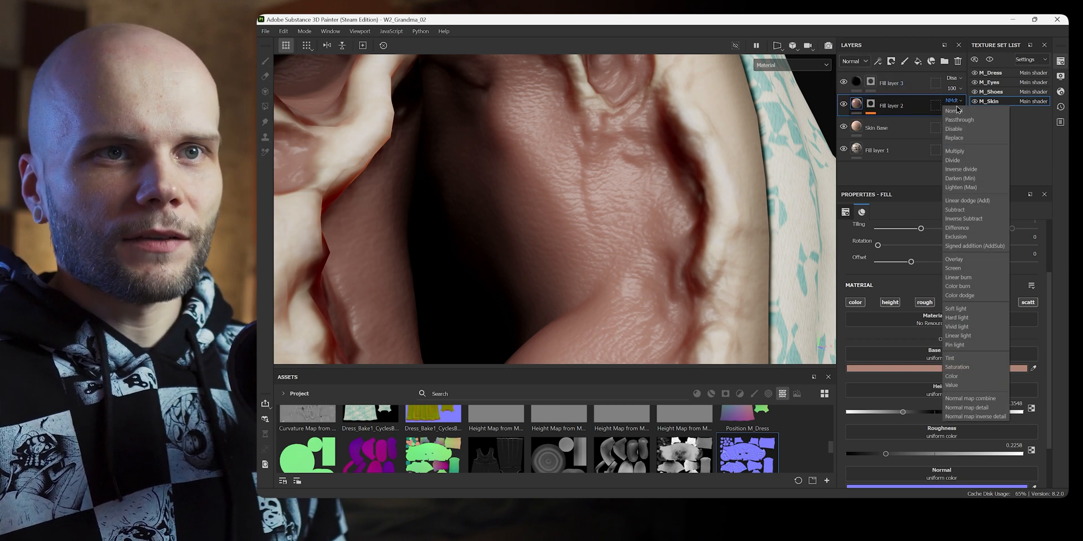
left_click(963, 138)
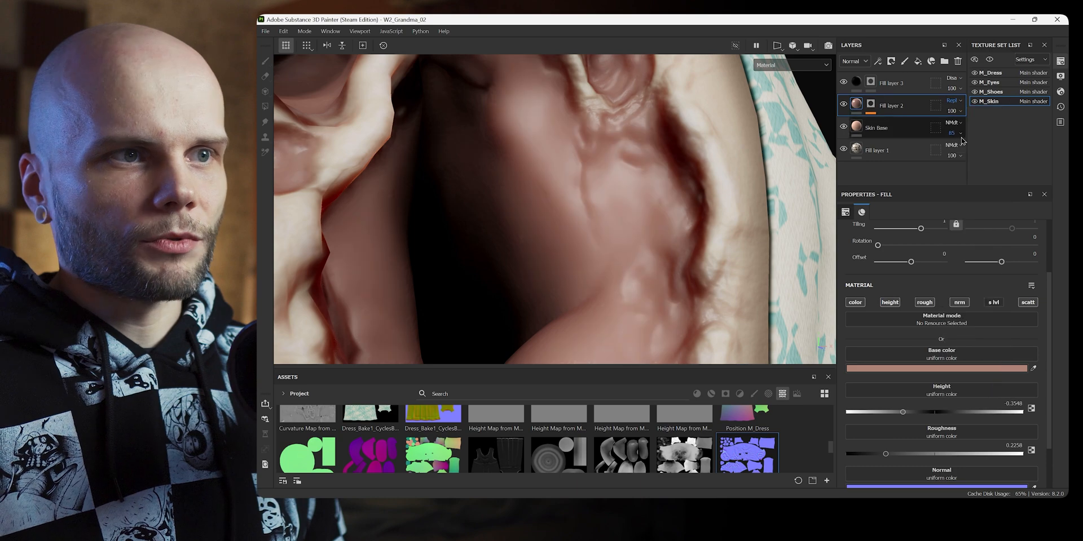
left_click(959, 105)
left_click(965, 114)
left_click_drag(744, 218, 683, 216, "alt")
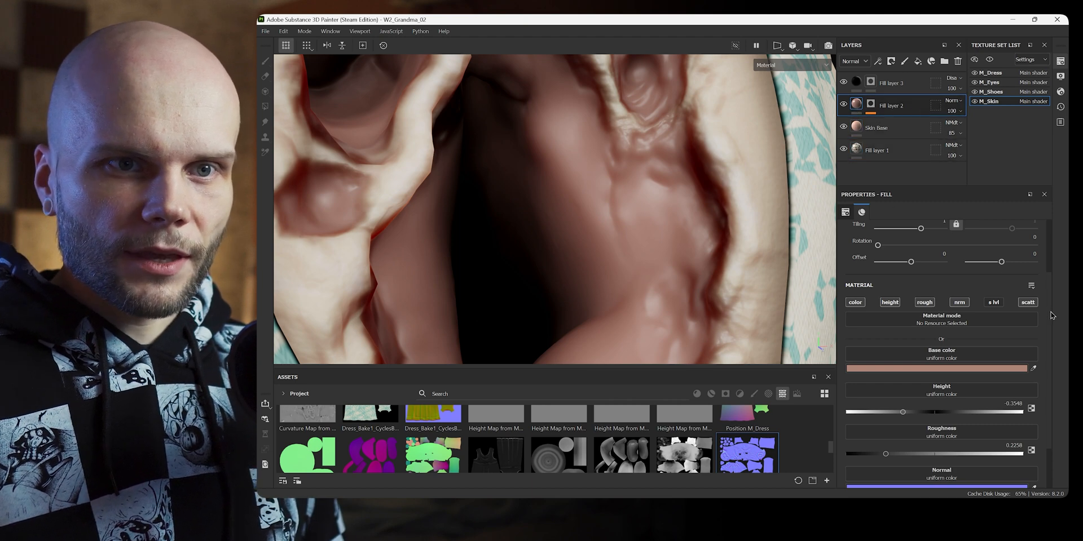
scroll(1051, 315, "down", 3)
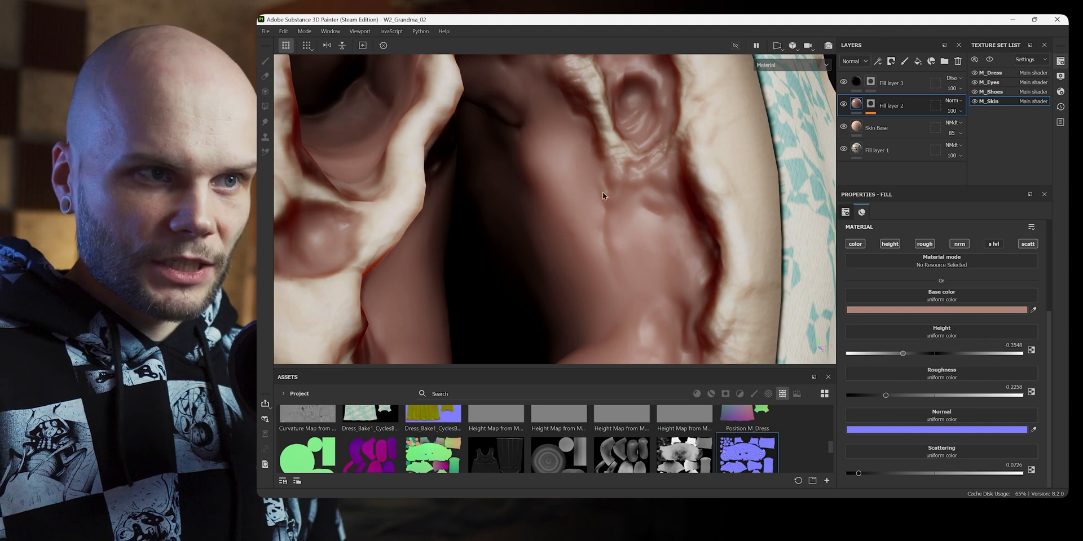
left_click_drag(651, 249, 648, 190, "alt")
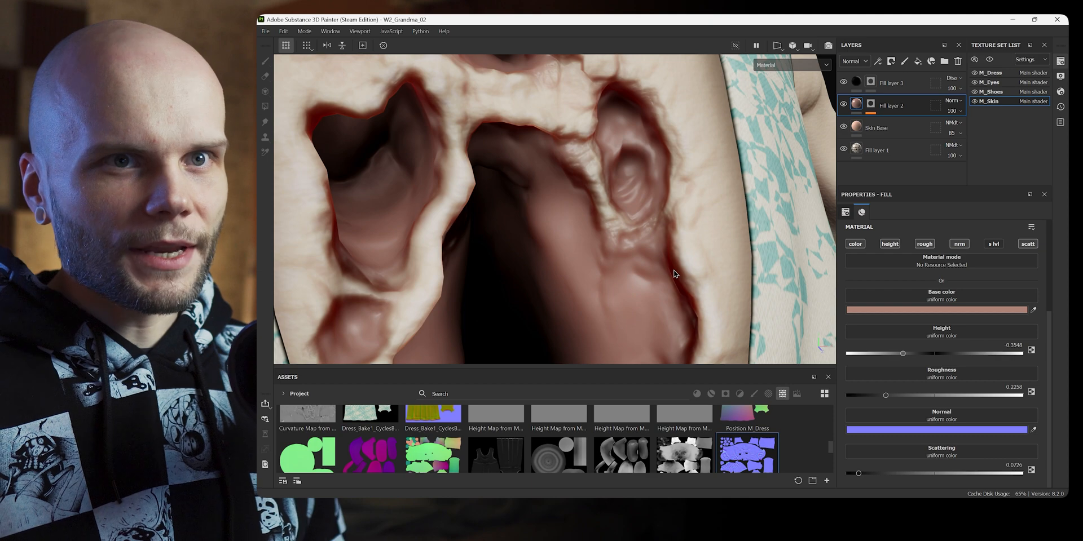
Step: Try removing the W2_Body_Normal map from the M_Skin mesh maps, and undo the removal
left_click(1061, 62)
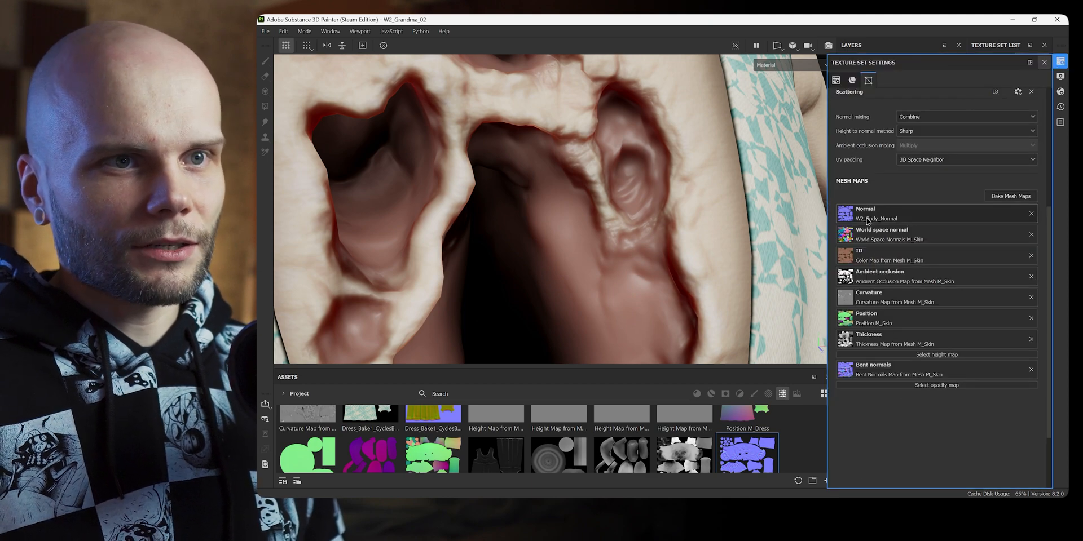
left_click(1032, 214)
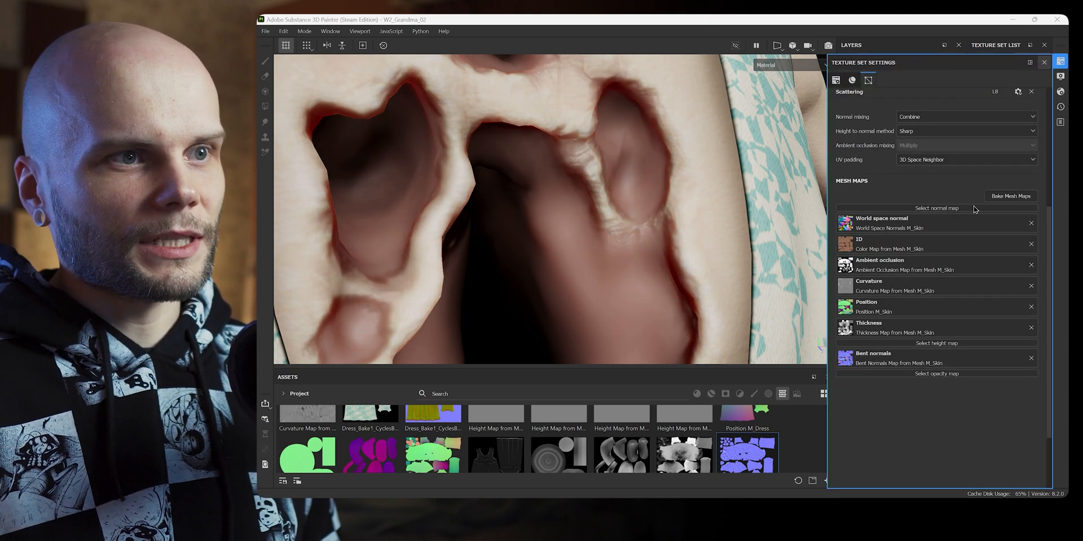
key("ctrl+z")
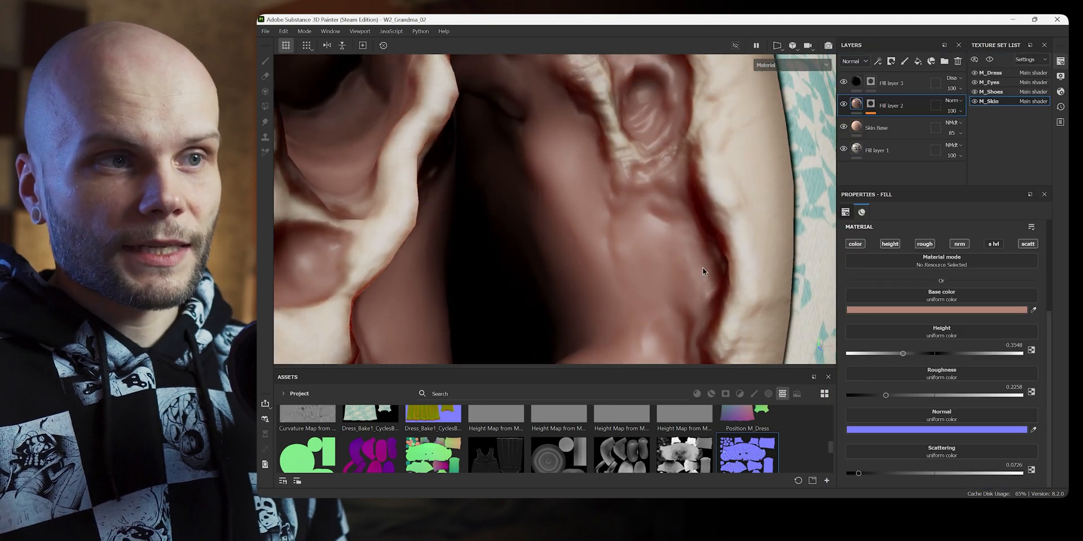
left_click_drag(706, 233, 698, 226, "alt")
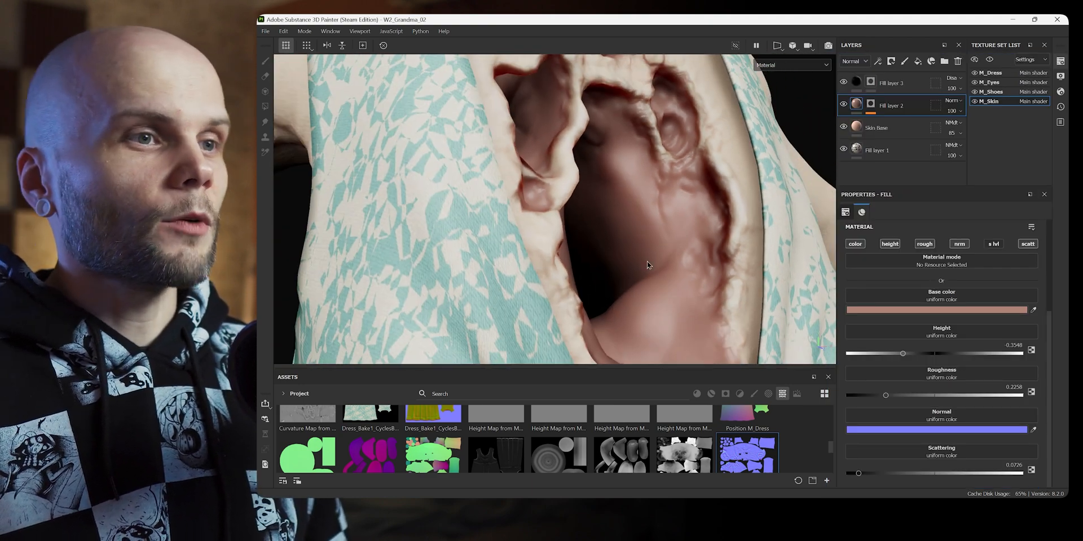
Step: Hide Fill layer 3, Fill layer 2 and Skin Base, and select Fill layer 1 to inspect its material on the face
left_click_drag(648, 263, 705, 224, "alt")
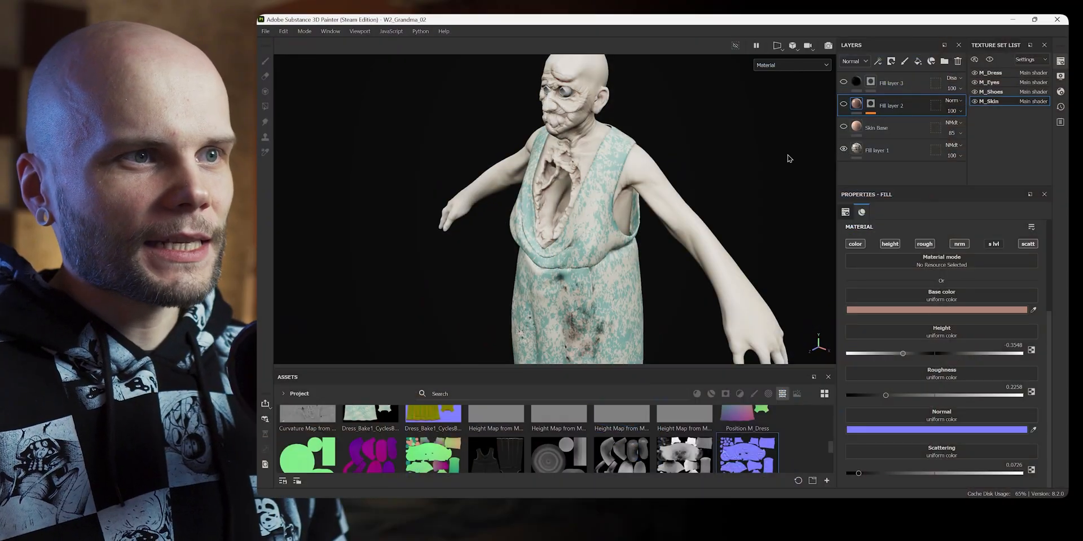
middle_click_drag(811, 156, 861, 194, "alt")
left_click(886, 158)
left_click_drag(1049, 332, 1051, 322)
left_click_drag(594, 228, 665, 148, "alt")
right_click_drag(664, 147, 662, 270, "alt")
middle_click_drag(649, 192, 649, 380, "alt")
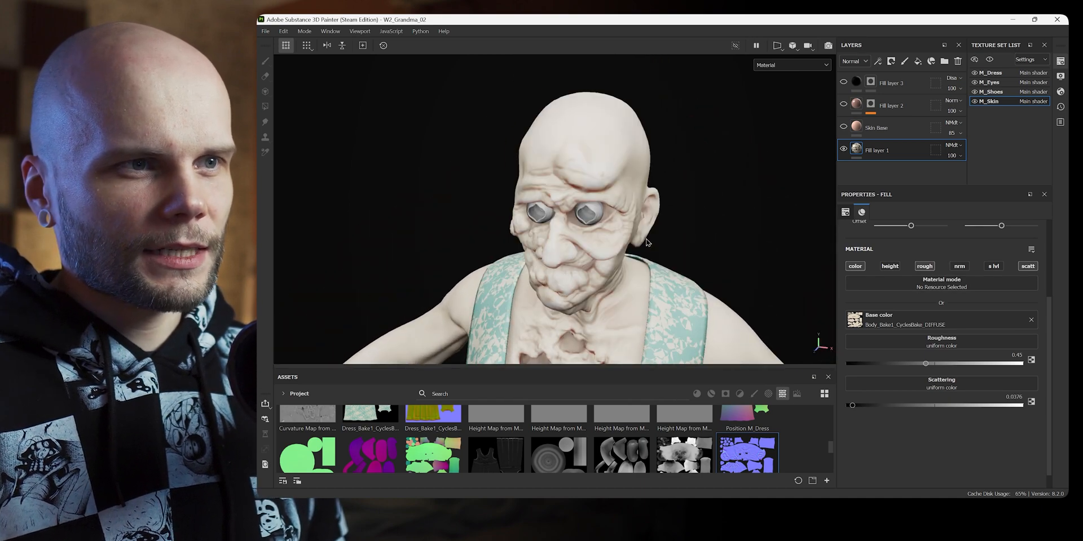
right_click_drag(648, 256, 650, 288, "alt")
left_click_drag(649, 288, 648, 202, "alt")
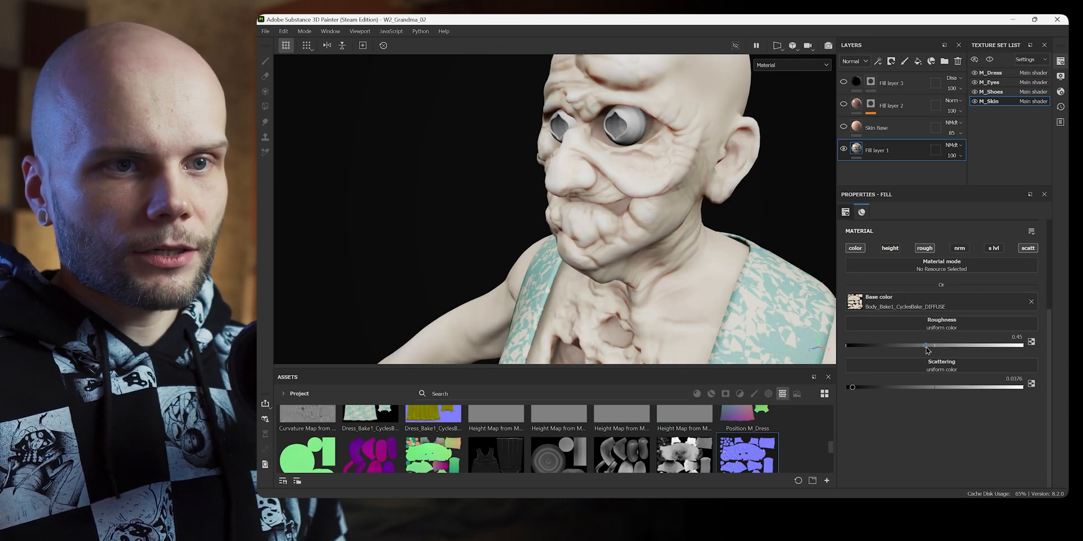
Step: Try different roughness values on Fill layer 1, undo them, and inspect the face under changed lighting
left_click_drag(926, 349, 880, 350)
left_click_drag(961, 347, 912, 359)
key("ctrl+z")
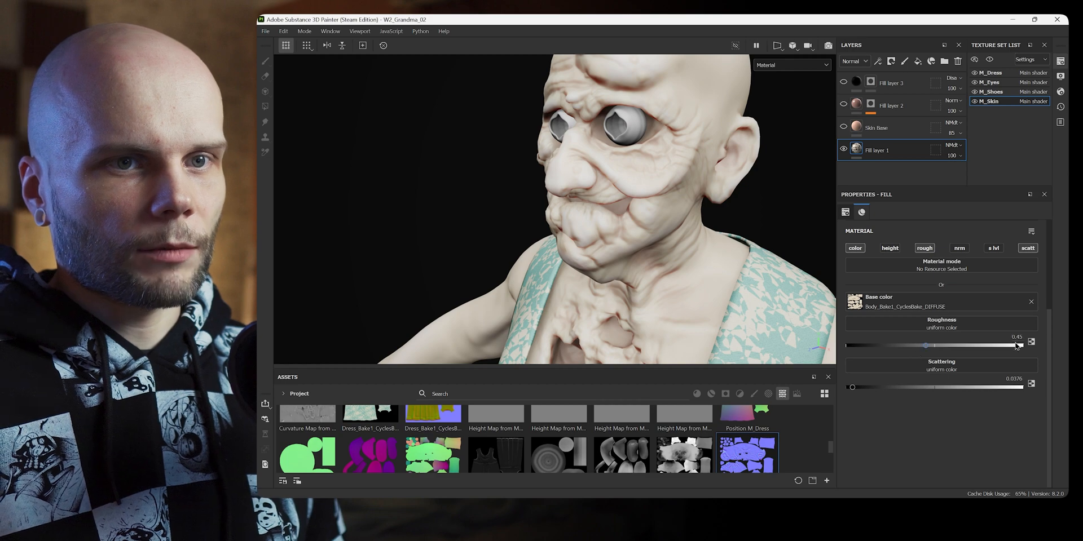
left_click_drag(697, 231, 676, 248, "alt")
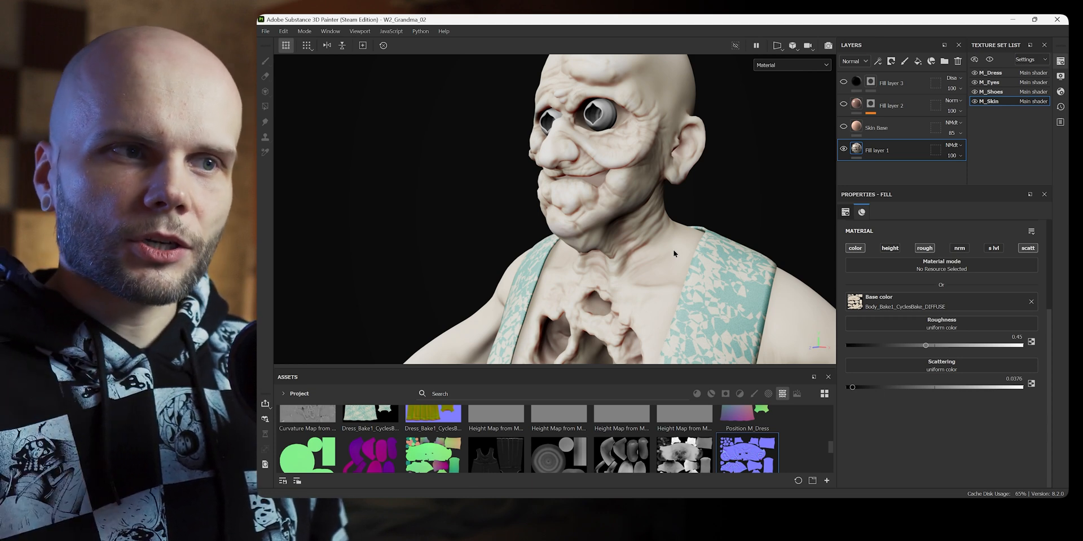
mouse_move(699, 206)
left_mouse_down("alt")
mouse_move(732, 222)
mouse_move(715, 184)
mouse_move(726, 264)
mouse_move(708, 242)
mouse_move(727, 229)
mouse_move(710, 222)
mouse_move(698, 251)
left_mouse_up("alt")
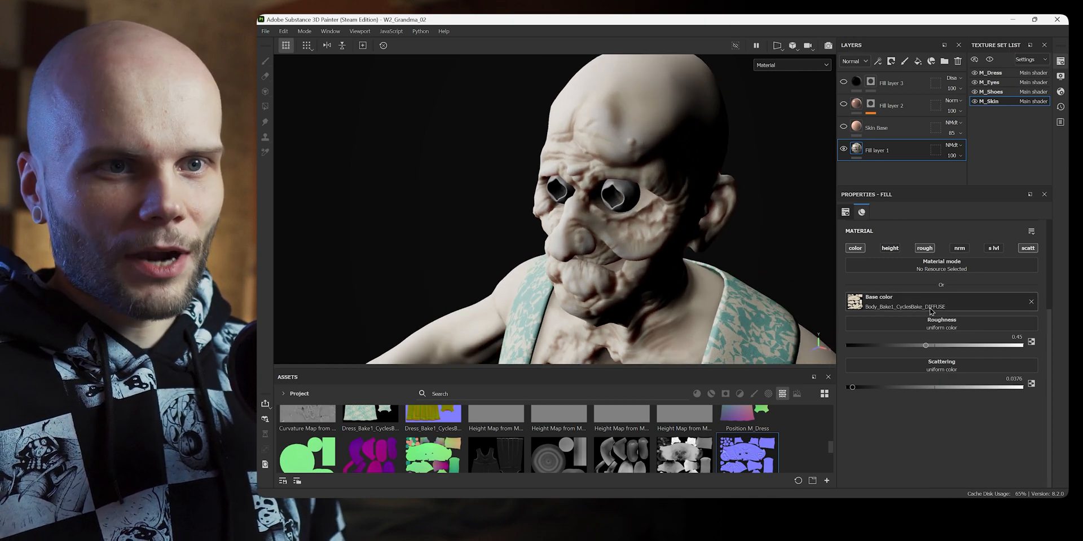
Step: Test Fill layer 1 with zero scattering, and set its scattering to 0.0164
left_click_drag(852, 387, 846, 389)
left_click_drag(771, 353, 733, 293, "alt")
left_click_drag(754, 399, 750, 322, "alt")
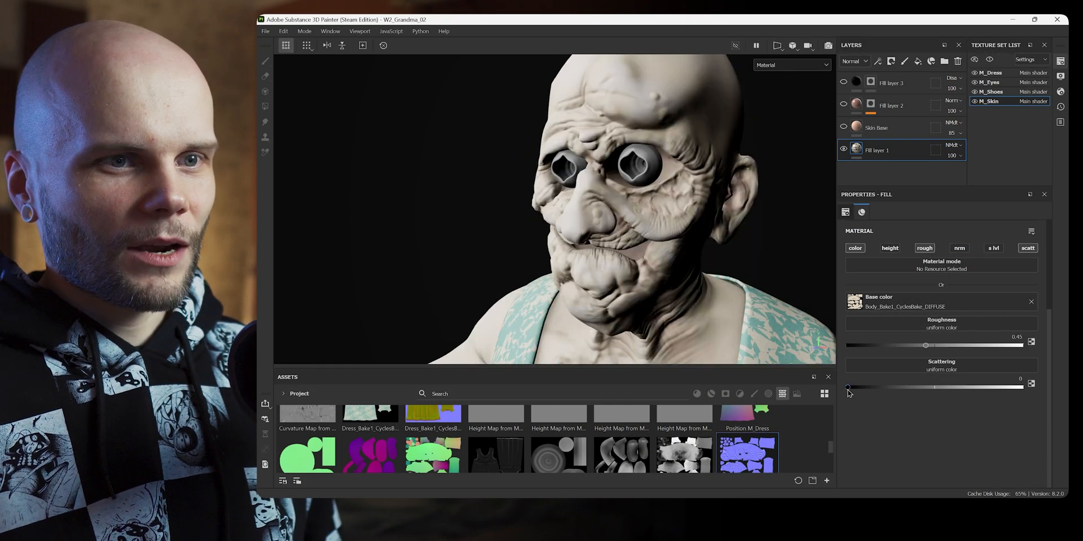
left_click_drag(848, 388, 858, 390)
left_click_drag(722, 234, 682, 199, "alt")
left_click_drag(648, 249, 722, 235, "alt")
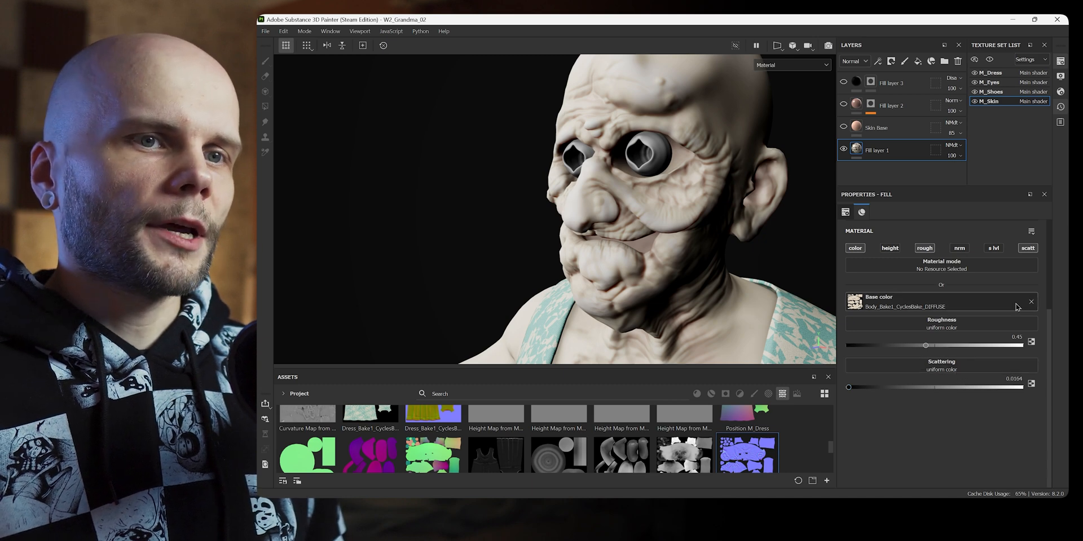
Step: Select the Skin Base layer and make it visible over Fill layer 1
left_click(853, 132)
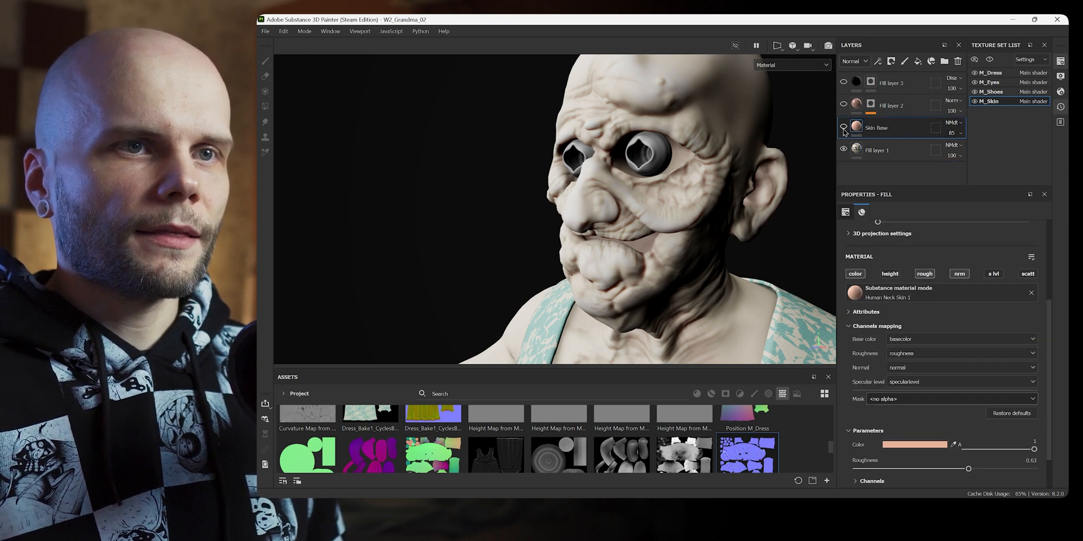
left_click(844, 129)
left_click_drag(749, 159, 745, 194, "alt")
Step: Set the Skin Base layer's Normal channel opacity to 26 and use Human Cheek Skin with height on and normal off
left_click(860, 63)
left_click(850, 101)
left_click(960, 134)
left_click_drag(970, 151, 954, 153)
left_click_drag(759, 141, 632, 287, "alt")
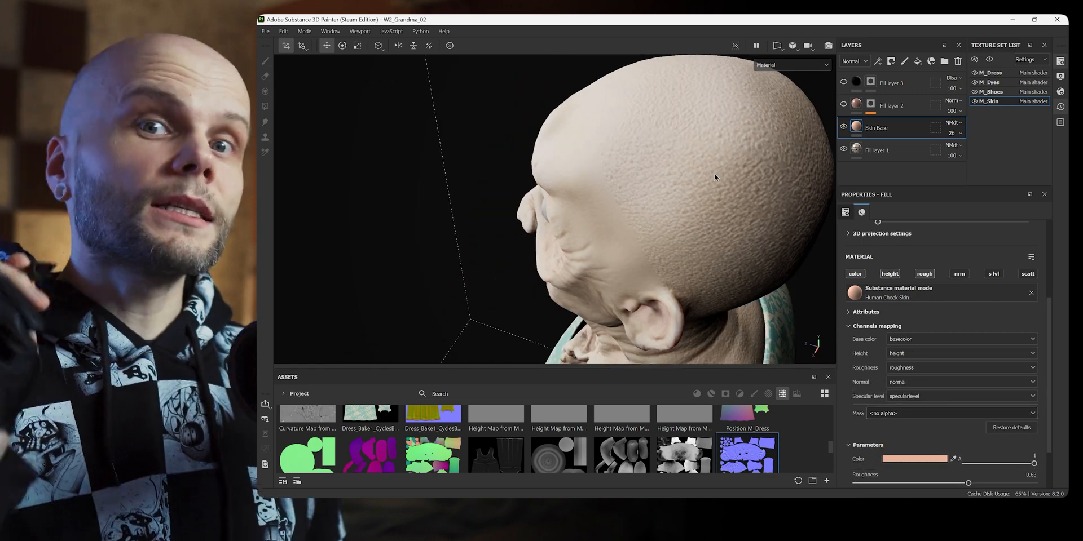
Step: Examine the Human Cheek Skin texture across the head, comparing the 3D model with its 2D UV layout
left_click_drag(664, 213, 697, 203, "alt")
right_click_drag(698, 203, 698, 203, "alt")
left_click_drag(697, 203, 488, 168, "alt")
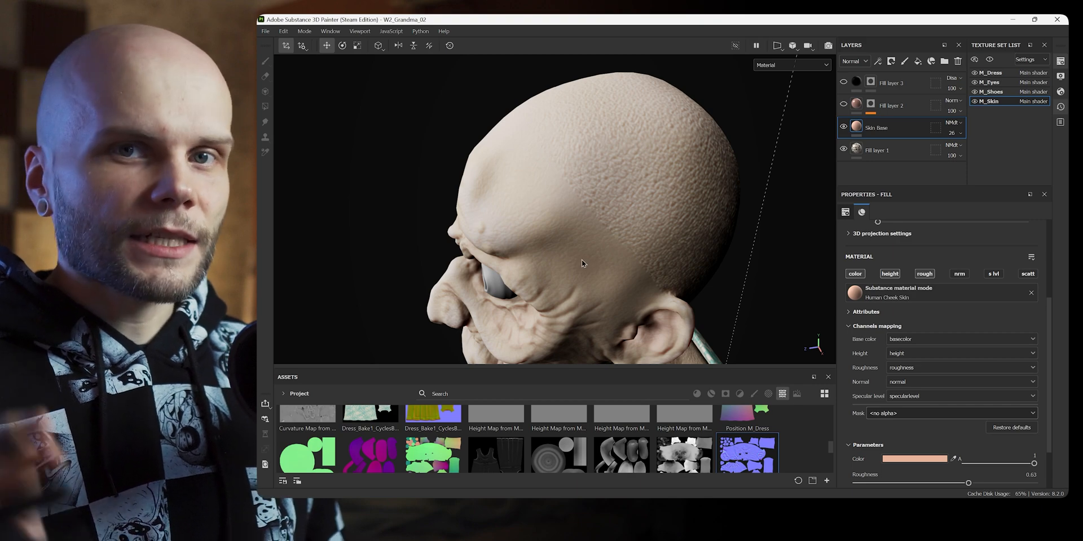
key("F2")
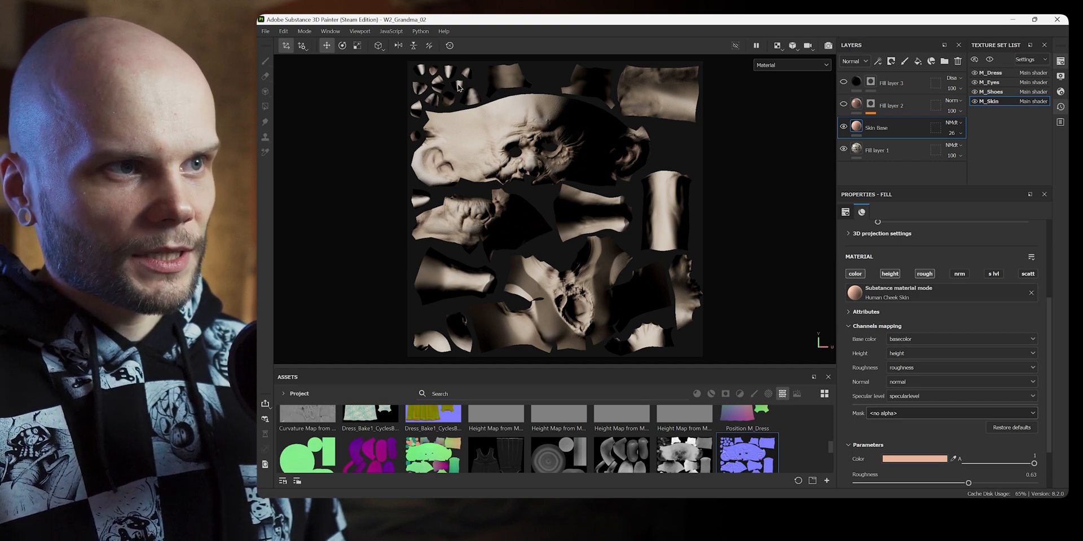
key("F2")
left_click_drag(657, 233, 627, 219, "alt")
left_click_drag(635, 217, 686, 195, "alt")
key("F2")
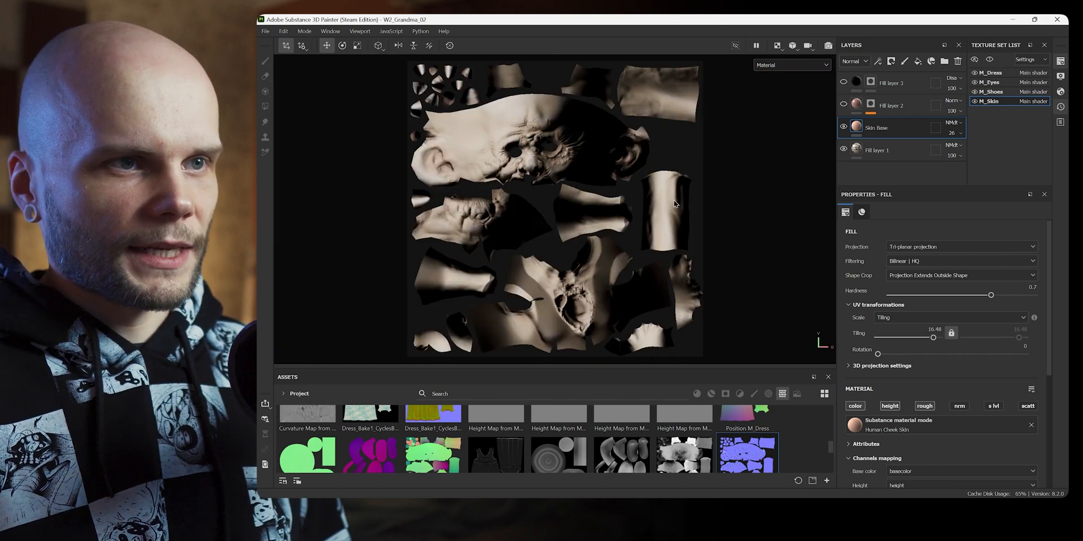
key("F2")
left_click_drag(621, 190, 408, 281, "alt")
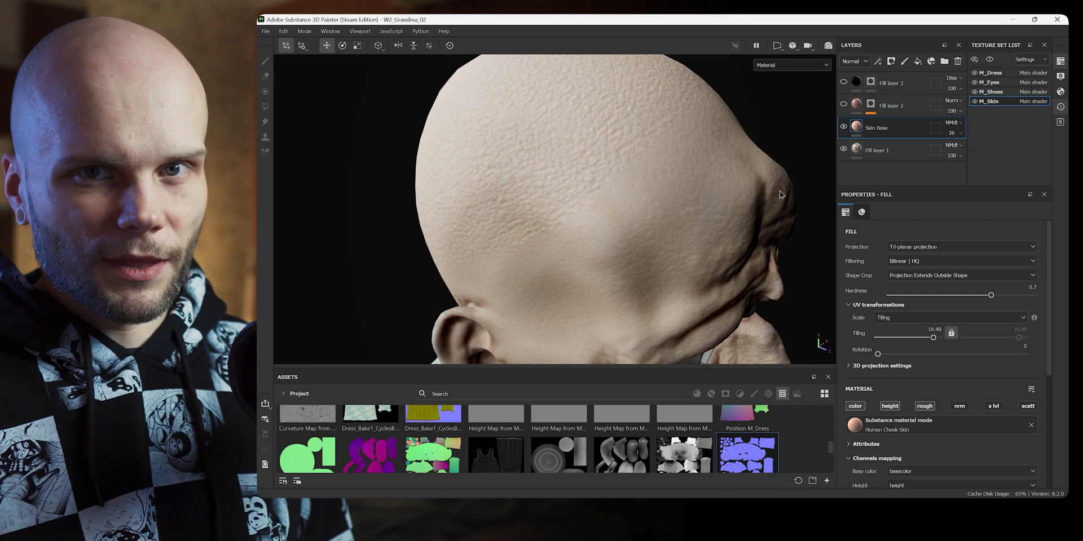
Step: Lower the Skin Base tiling to 1.98 and inspect the tri-planar projection blending on the scalp
left_click_drag(933, 338, 922, 338)
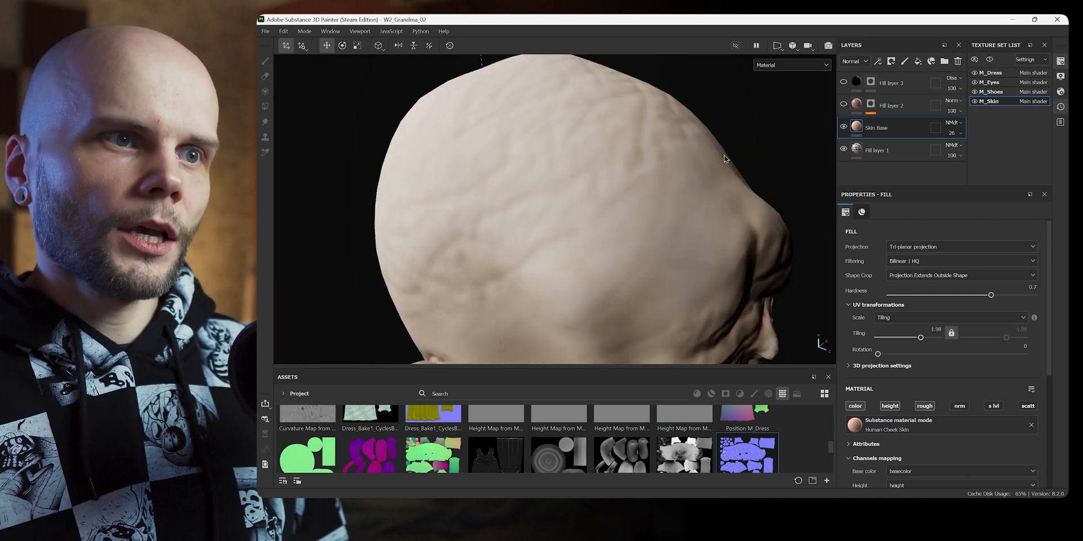
left_click_drag(741, 168, 654, 179, "alt")
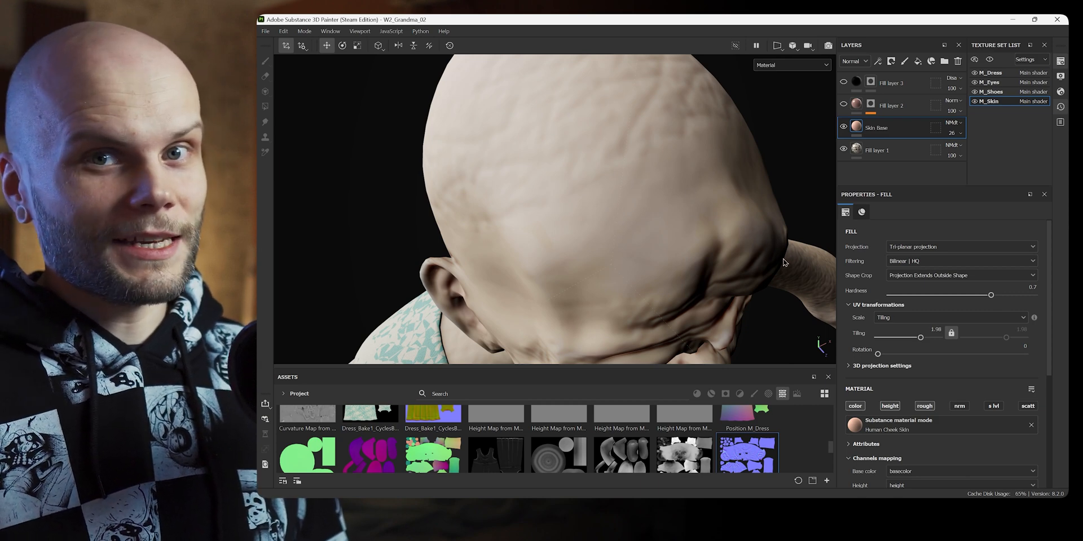
left_click_drag(782, 263, 703, 253, "alt")
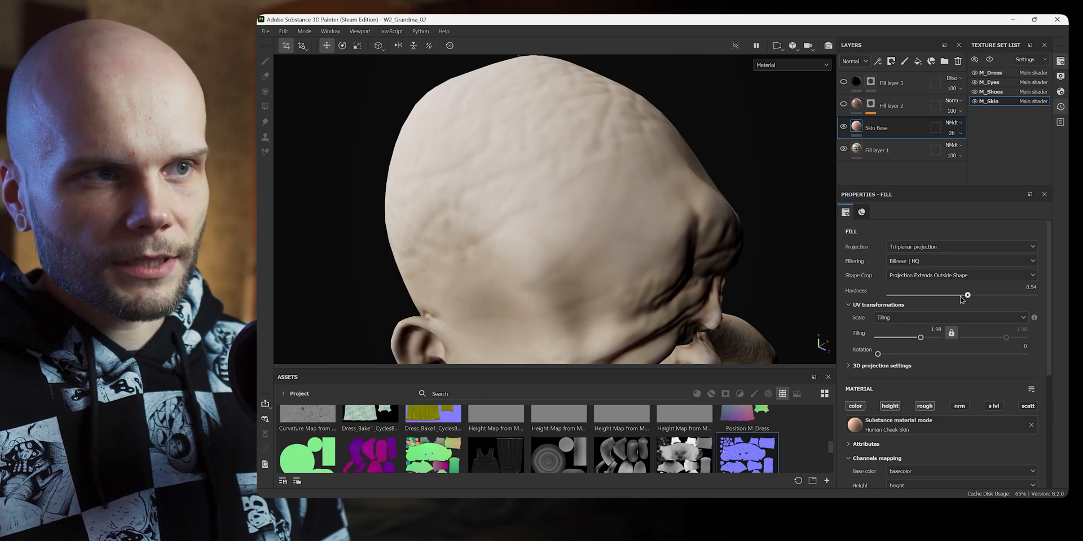
Step: Set the Skin Base tiling to 18.26 with a projection hardness of 0.7, and check the scalp
left_click_drag(918, 341, 933, 340)
scroll(689, 251, "down", 2)
left_click_drag(690, 254, 602, 142, "alt")
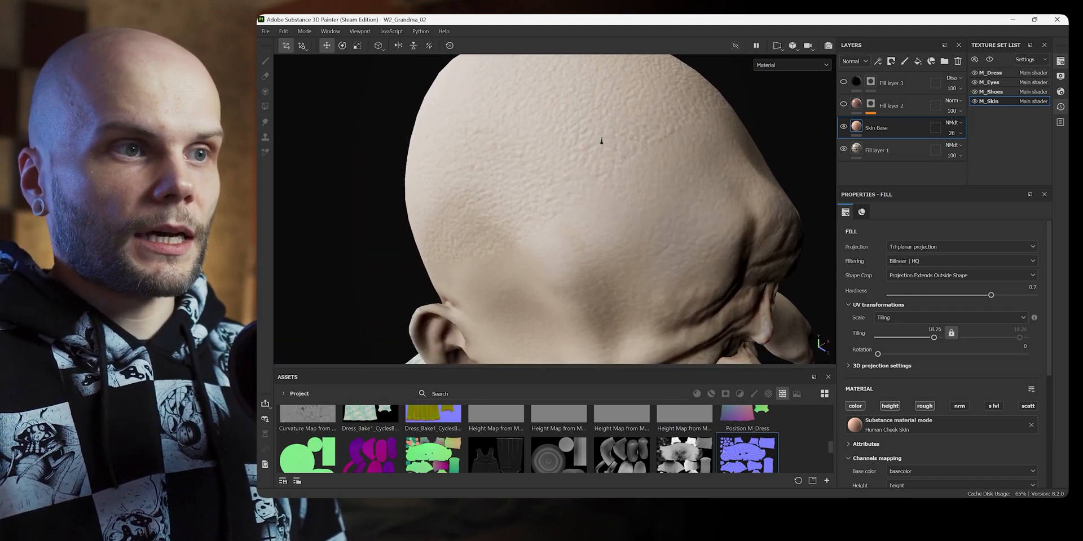
Step: Check the Skin Base texture's projection from several angles around the scalp and face
scroll(601, 141, "down", 3)
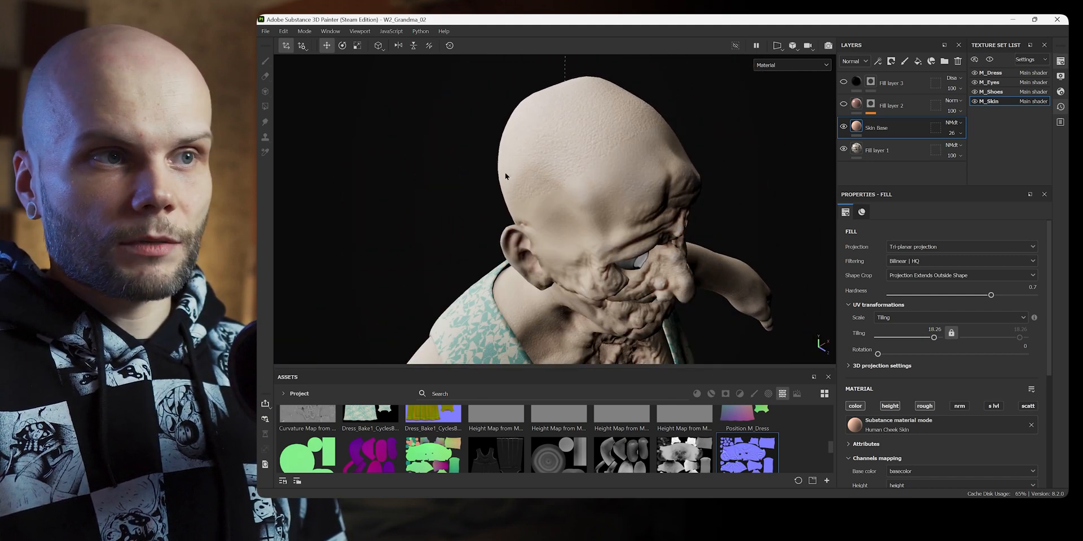
left_click_drag(505, 173, 631, 210, "alt")
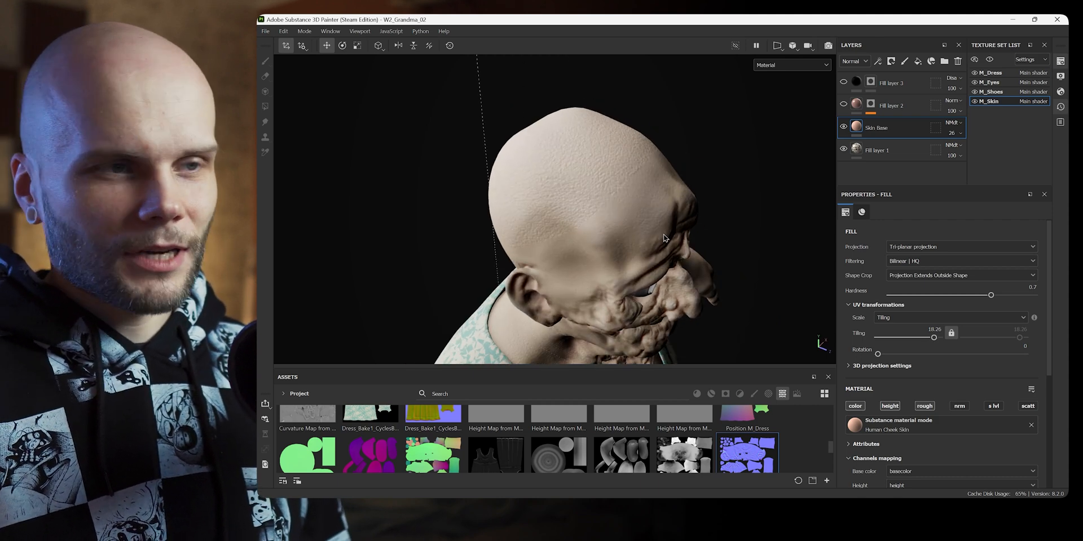
left_click_drag(666, 232, 555, 230, "alt")
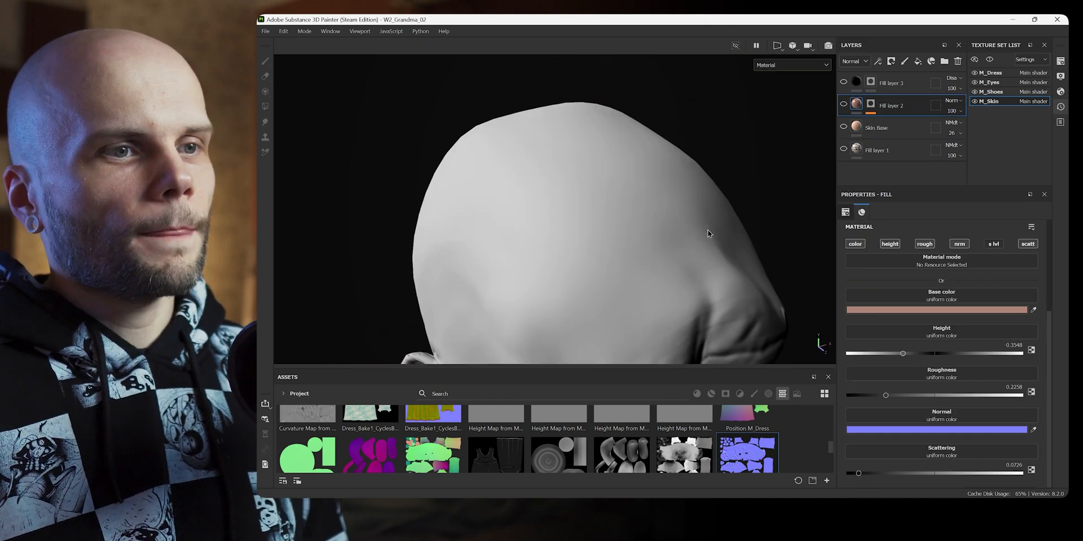
Step: Examine the head, arm and hand of the character with all the skin layers hidden
mouse_move(708, 229)
left_mouse_down("alt")
mouse_move(665, 283)
mouse_move(731, 237)
left_mouse_up("alt")
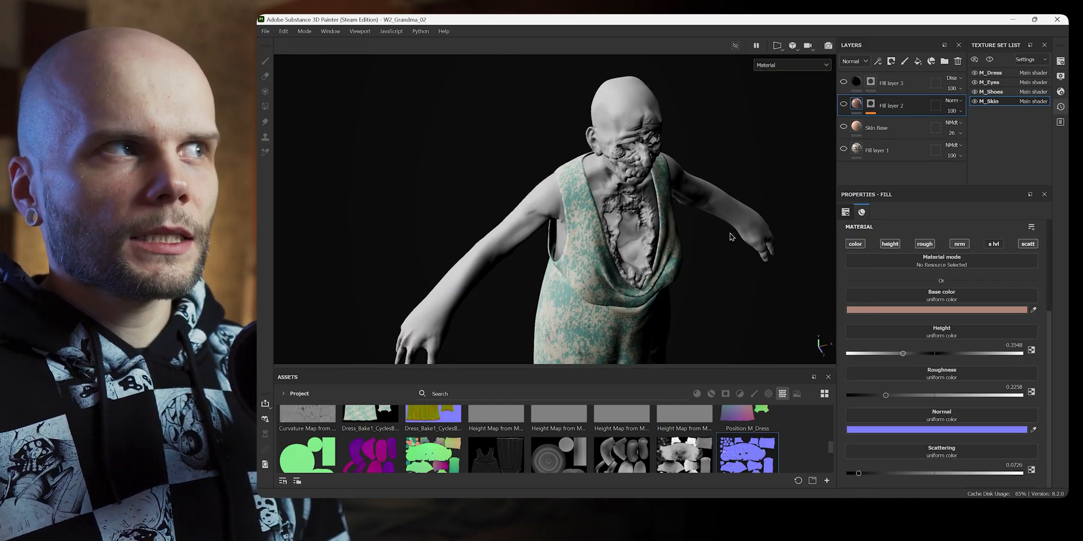
middle_click_drag(666, 269, 849, 173, "alt")
right_click_drag(628, 258, 663, 138, "alt")
middle_click_drag(635, 201, 618, 284, "alt")
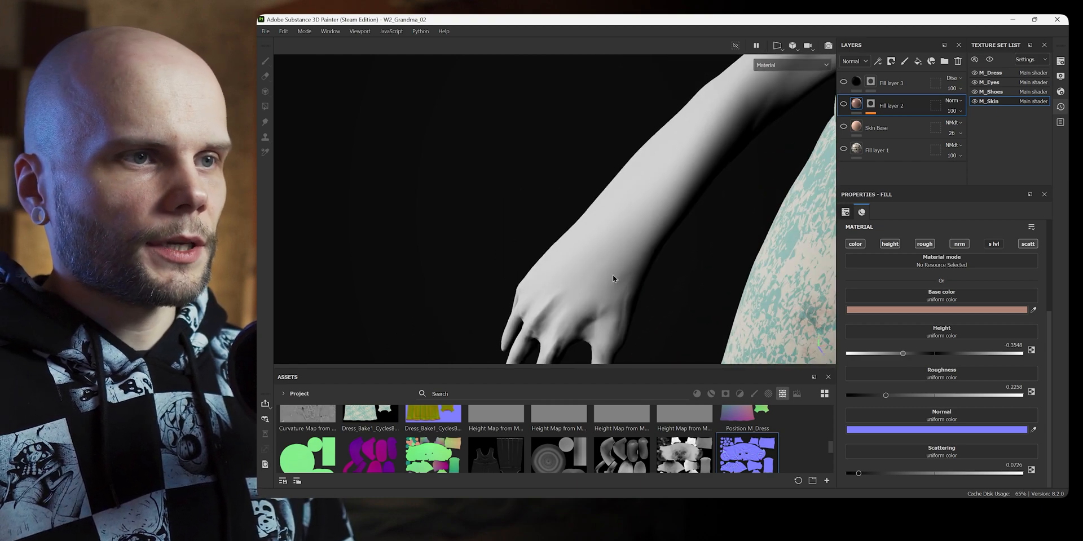
right_click_drag(618, 283, 618, 241, "alt")
left_click(655, 252)
middle_click_drag(654, 253, 654, 221, "alt")
left_click(904, 60)
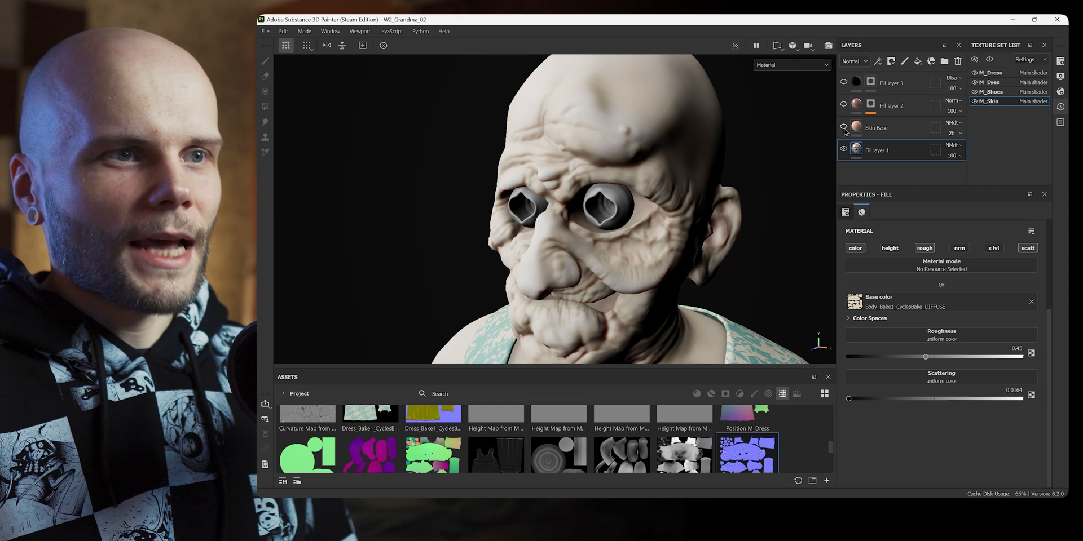
Step: Show the Skin Base layer over Fill layer 1 and check its effect on the face
left_click(844, 128)
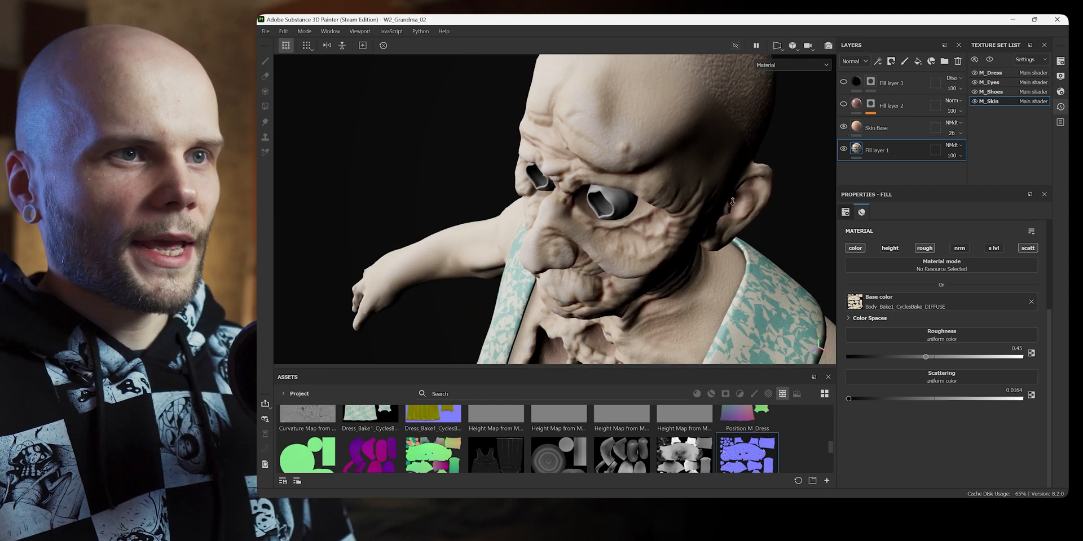
left_click_drag(592, 226, 631, 218, "alt")
right_click_drag(631, 217, 649, 147, "alt")
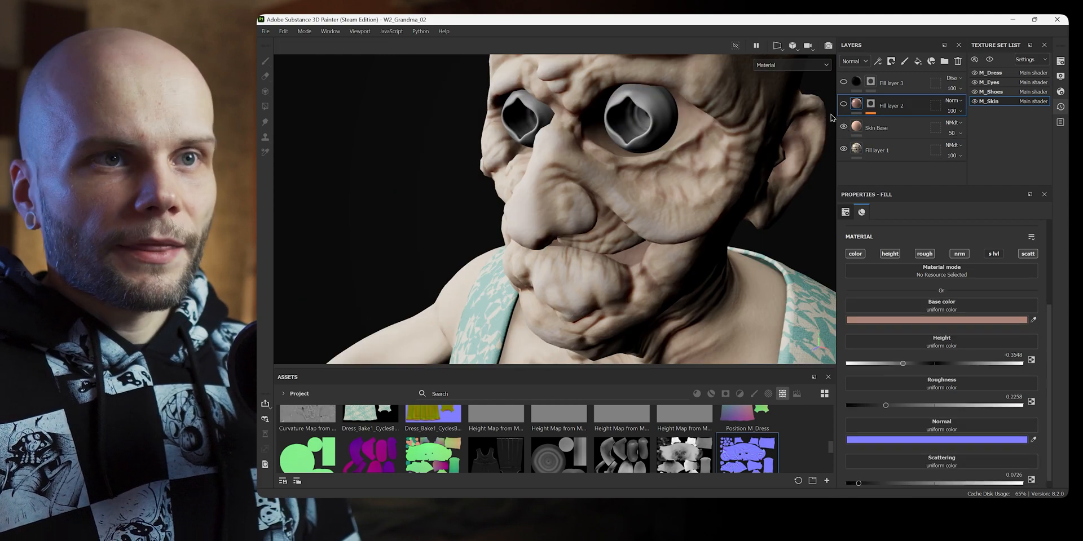
Step: Show Fill layer 2 and inspect the flesh color inside the chest wounds
left_click(843, 104)
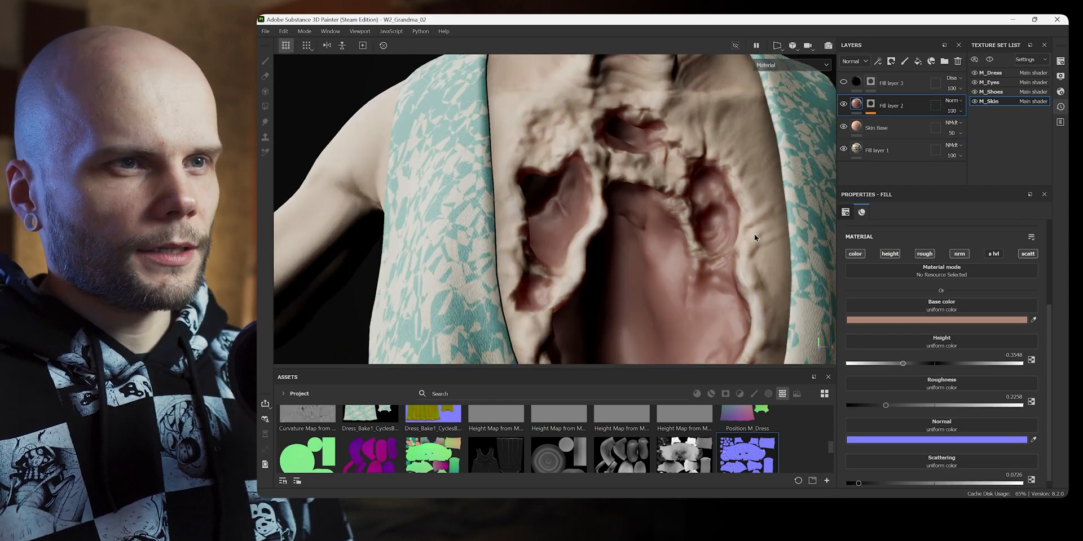
left_click_drag(754, 234, 745, 198, "alt")
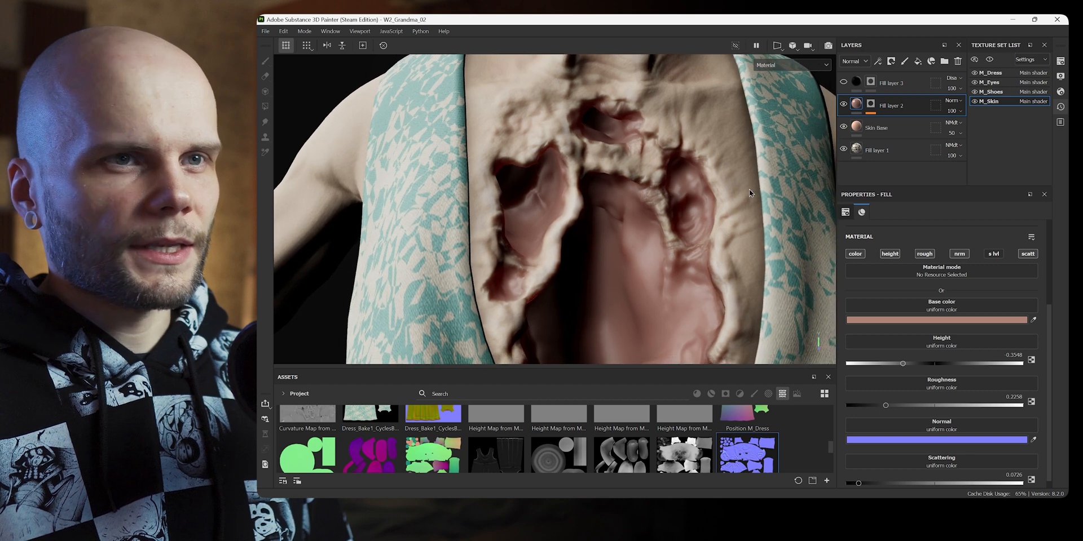
scroll(1050, 339, "down", 1)
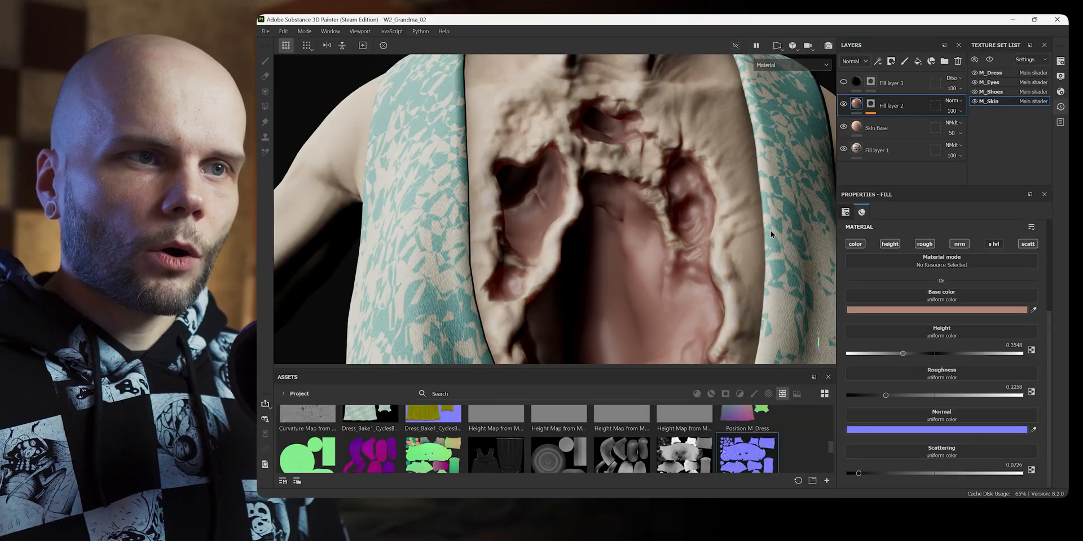
scroll(679, 242, "down", 3)
Step: Look through the individual channels on the chest, starting with Base color, and return to the full material view
key("c")
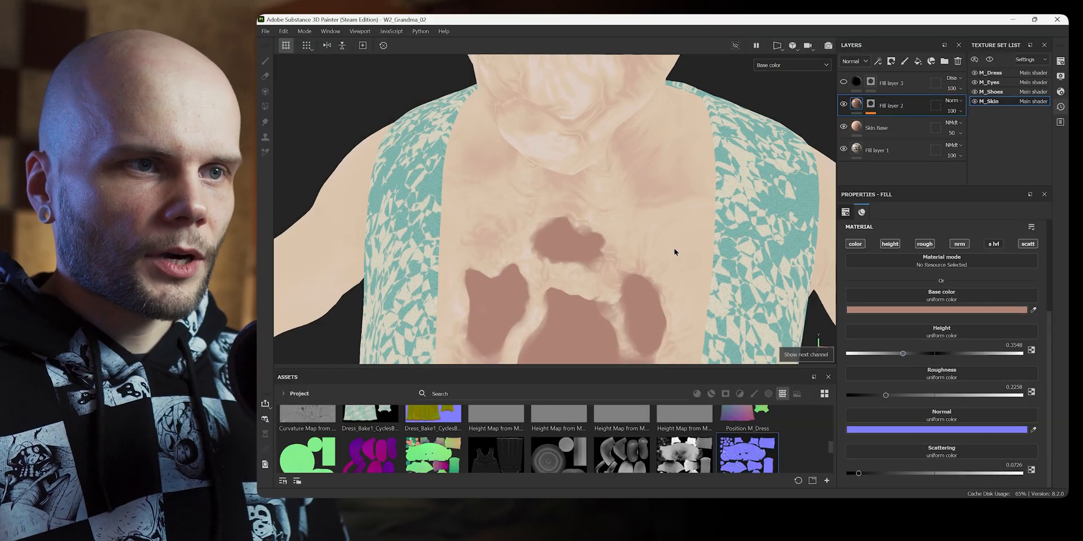
key("c")
key("c")
key("c")
key("m")
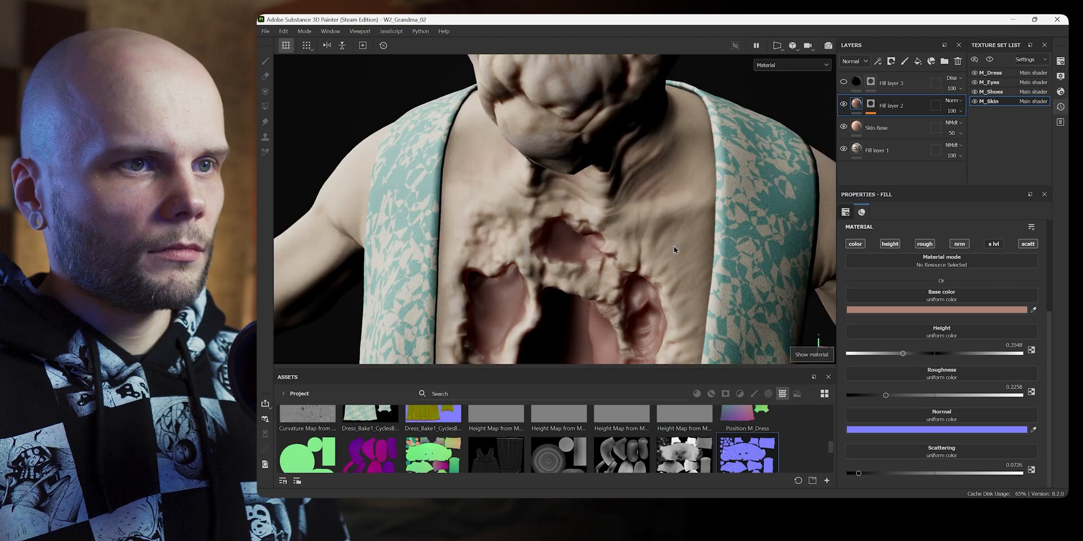
Step: Select Fill layer 2's mask and paint looping test strokes on the chest skin beside the wounds in material view
left_click(869, 113)
middle_click_drag(679, 250, 664, 230, "alt")
key("b")
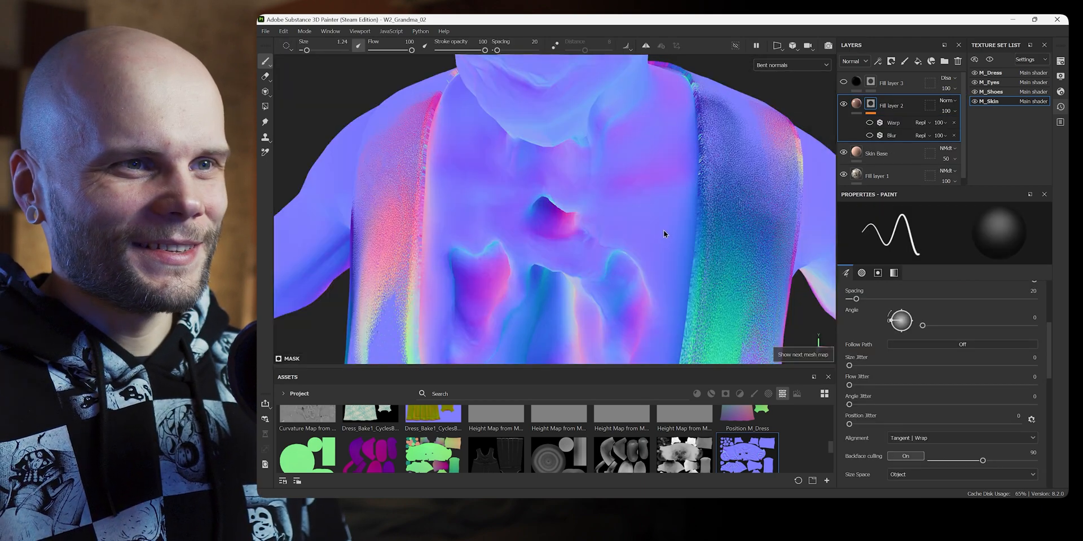
key("m")
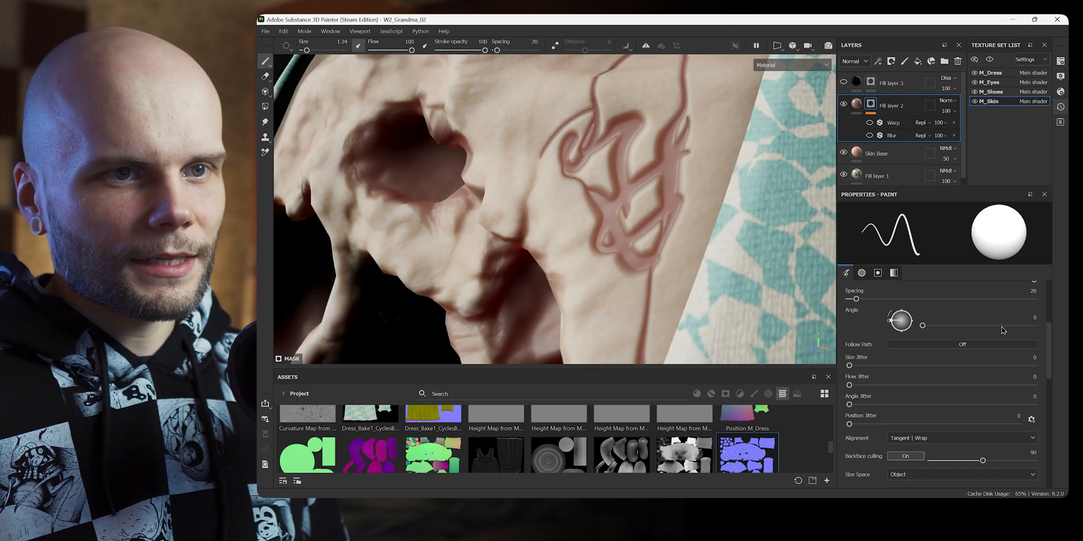
Step: Try recessed and raised height values on Fill layer 2's strokes, and set its height to -0.1398
scroll(1002, 330, "down", 10)
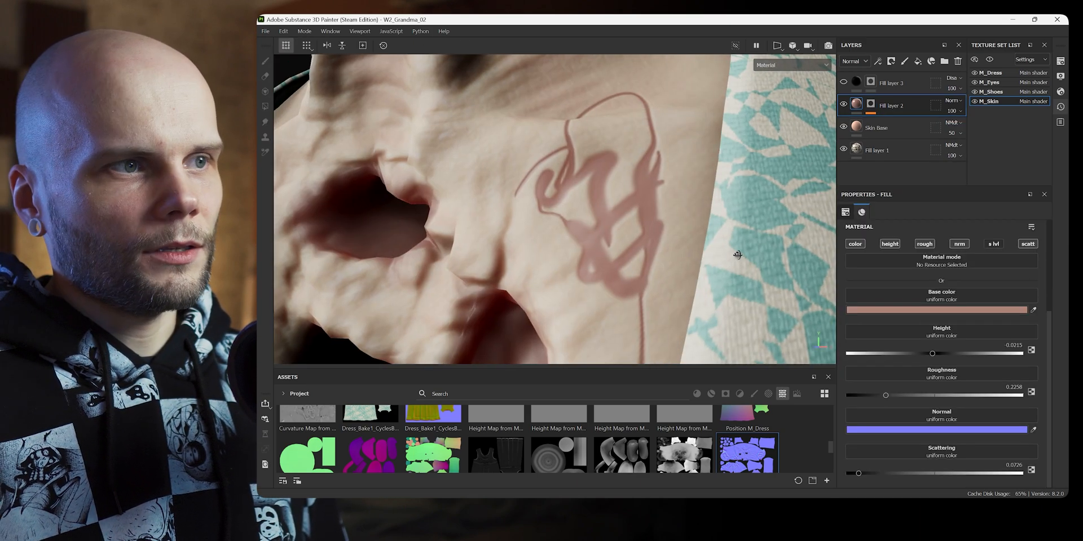
left_click_drag(738, 255, 734, 255, "alt")
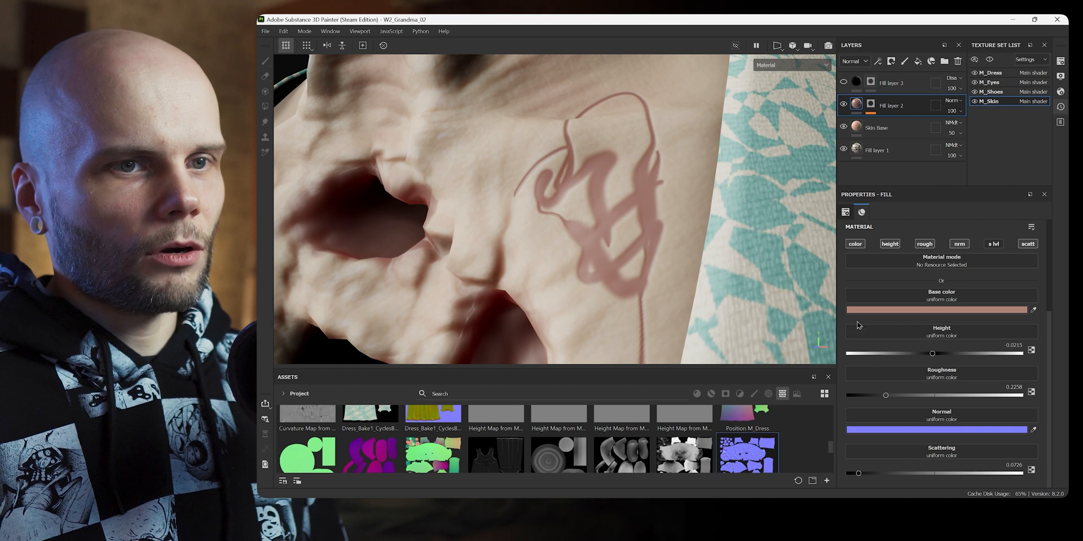
left_click_drag(928, 357, 927, 357)
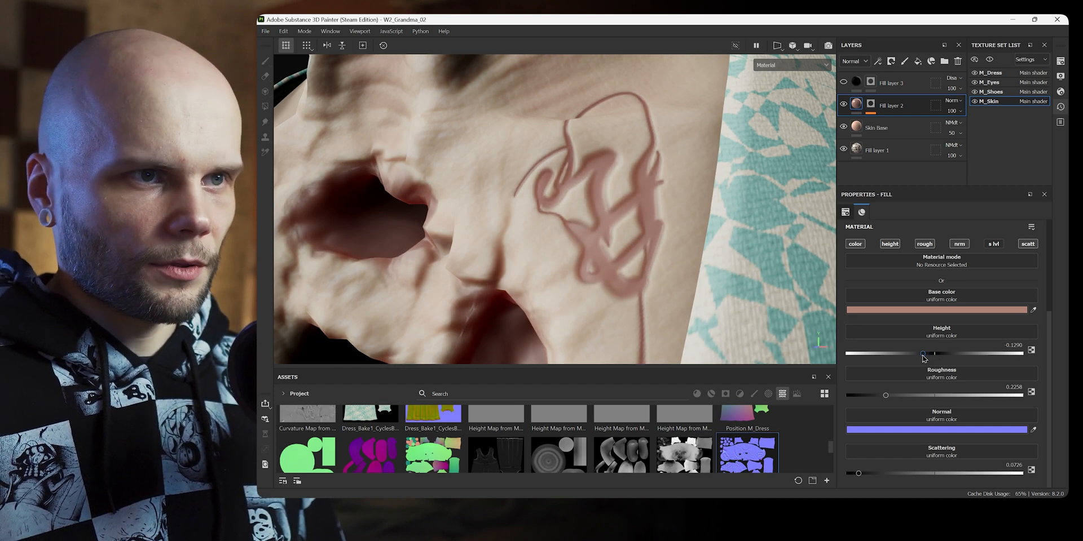
left_click_drag(922, 359, 959, 357)
left_click_drag(739, 266, 635, 237, "alt")
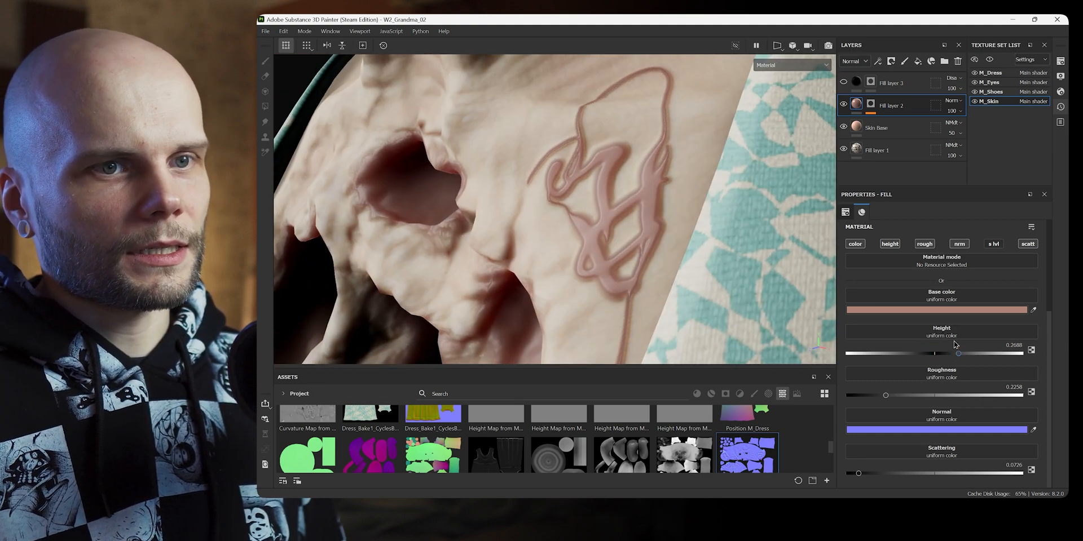
left_click_drag(956, 345, 920, 357)
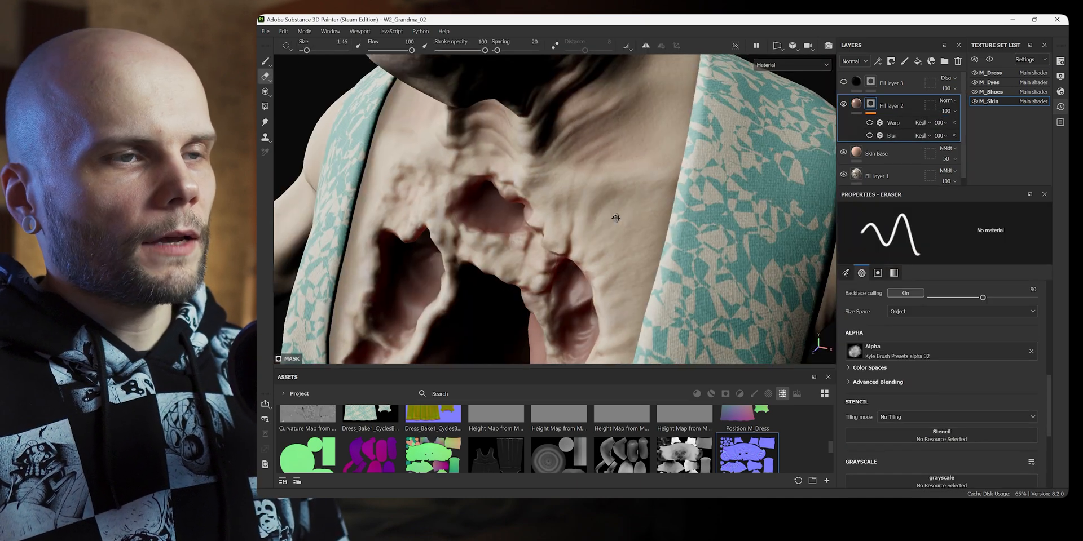
Step: Paint a small squiggle in Fill layer 2's mask on the chest skin beside the wounds
left_click_drag(614, 218, 729, 173, "alt")
key("alt")
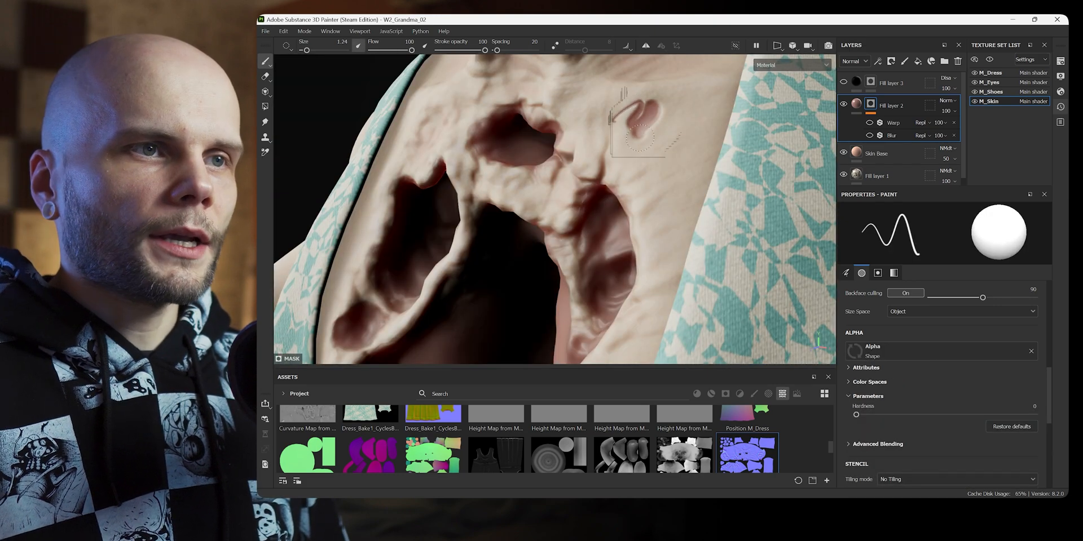
mouse_move(675, 141)
left_mouse_down("alt")
mouse_move(640, 164)
mouse_move(618, 212)
mouse_move(800, 102)
left_mouse_up("alt")
Step: Lower Fill layer 2's roughness to 0.1532 to make the flesh glossier
left_click(855, 105)
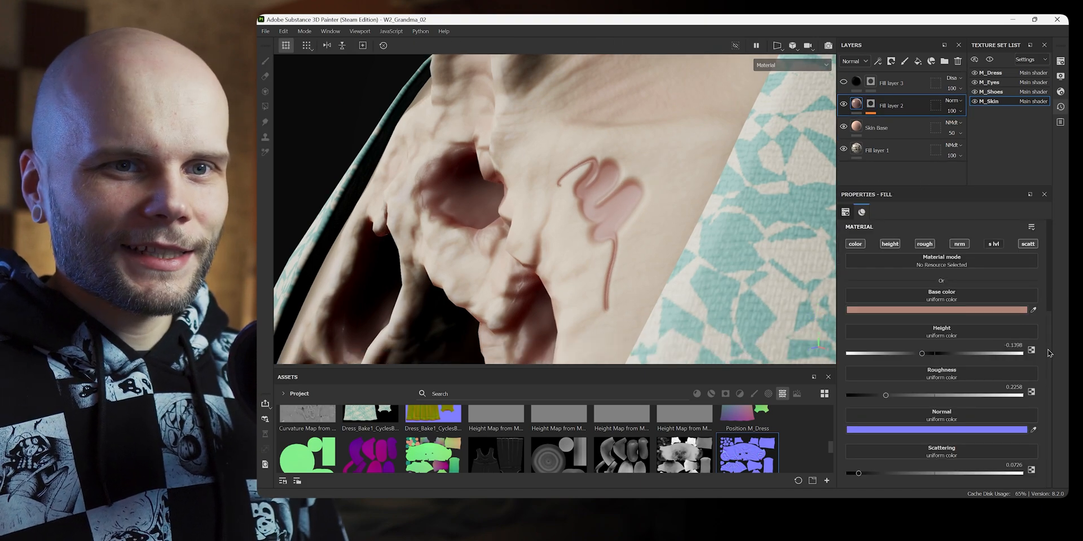
left_click_drag(883, 399, 847, 397)
mouse_move(712, 246)
left_mouse_down("alt")
mouse_move(698, 268)
mouse_move(729, 272)
mouse_move(716, 217)
mouse_move(733, 242)
left_mouse_up("alt")
left_click_drag(847, 395, 873, 397)
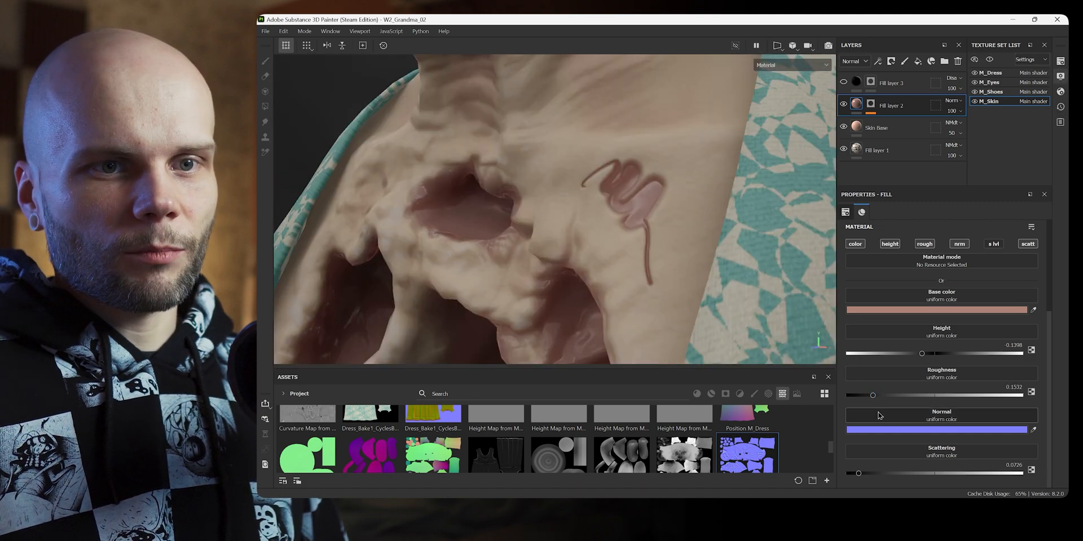
Step: Inspect the glossy chest wounds up close and compare them with Fill layer 2 hidden and shown
mouse_move(776, 308)
left_mouse_down("alt")
mouse_move(691, 229)
mouse_move(736, 197)
mouse_move(728, 210)
mouse_move(669, 205)
mouse_move(608, 247)
mouse_move(632, 226)
mouse_move(649, 236)
mouse_move(653, 265)
mouse_move(658, 195)
mouse_move(696, 212)
left_mouse_up("alt")
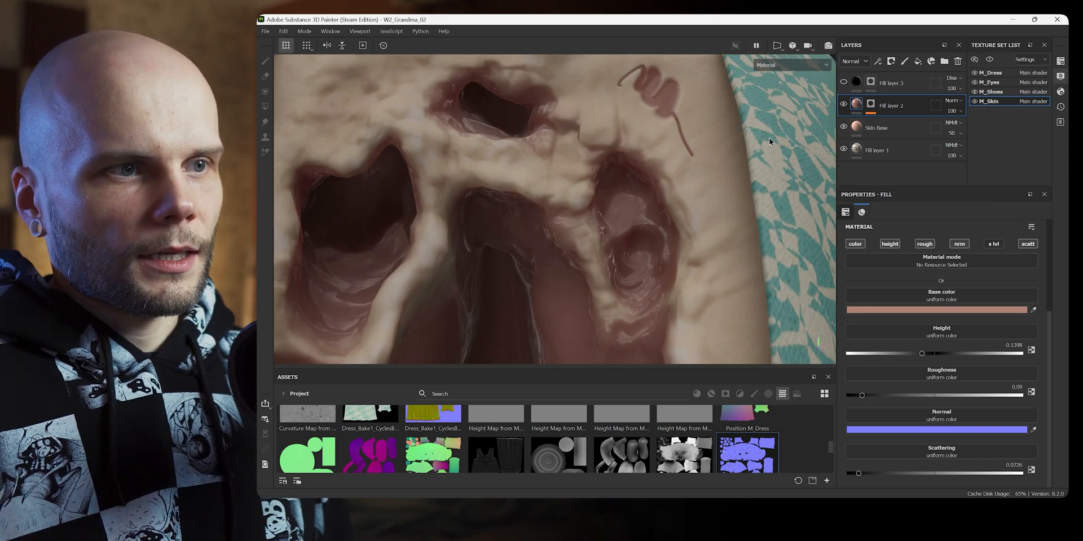
left_click_drag(769, 137, 776, 131, "alt")
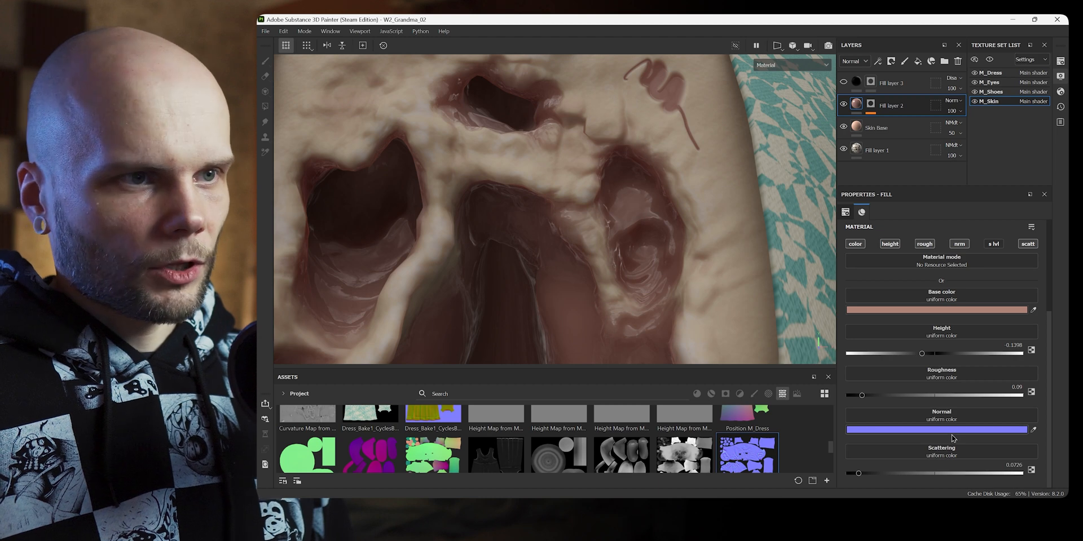
left_click(844, 103)
left_click(843, 104)
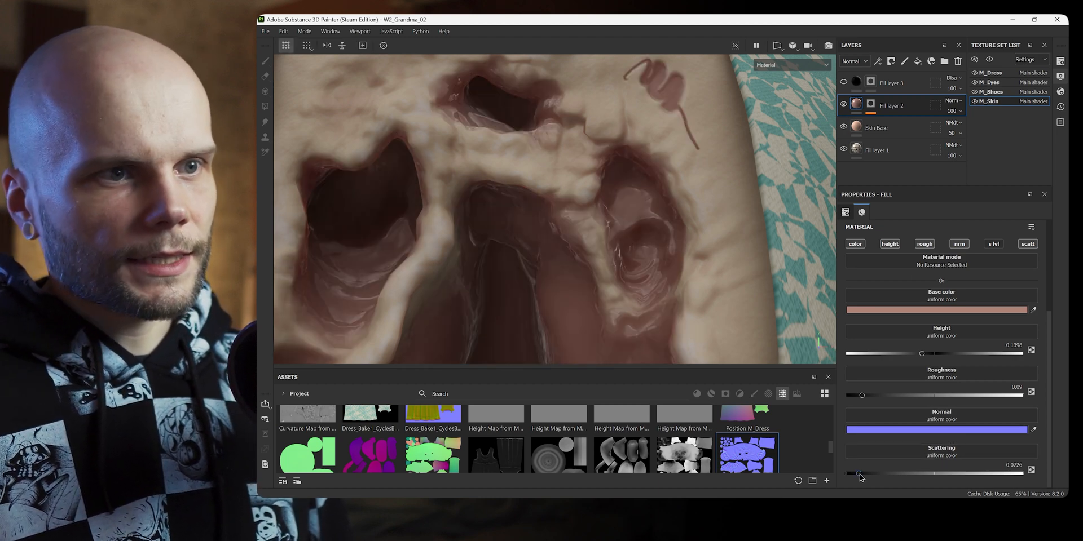
Step: Compare Fill layer 2's flesh with scattering at 0, and set the scattering to 0.0699 while viewing the eye socket
left_click_drag(828, 472, 868, 474)
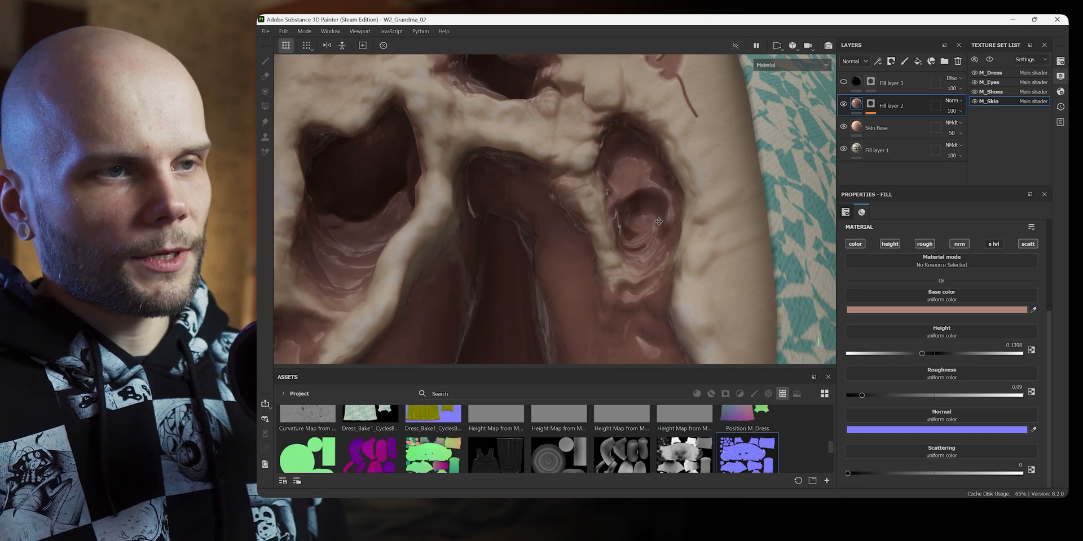
right_click_drag(711, 240, 653, 218, "alt")
left_click_drag(653, 218, 683, 172, "alt")
middle_click_drag(682, 172, 689, 332, "alt")
right_click_drag(666, 248, 739, 228, "alt")
left_click_drag(739, 228, 698, 222, "alt")
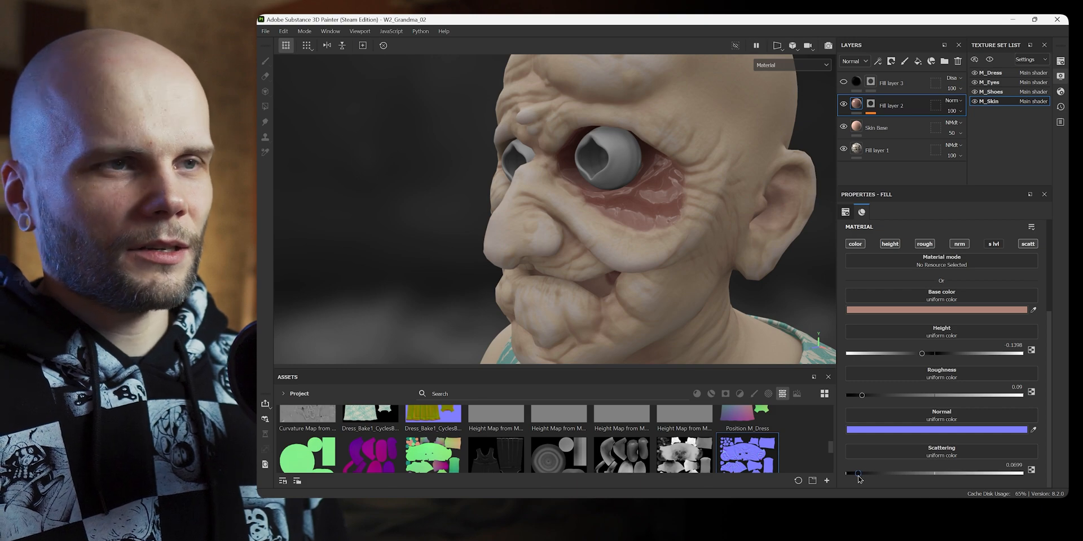
Step: Examine the flesh around the eye sockets and the rest of the face from several angles and distances
right_click_drag(660, 202, 607, 227, "alt")
middle_click_drag(606, 227, 685, 76, "alt")
left_click_drag(541, 237, 602, 248, "alt")
right_click_drag(602, 249, 700, 206, "alt")
left_click_drag(700, 203, 651, 219, "alt")
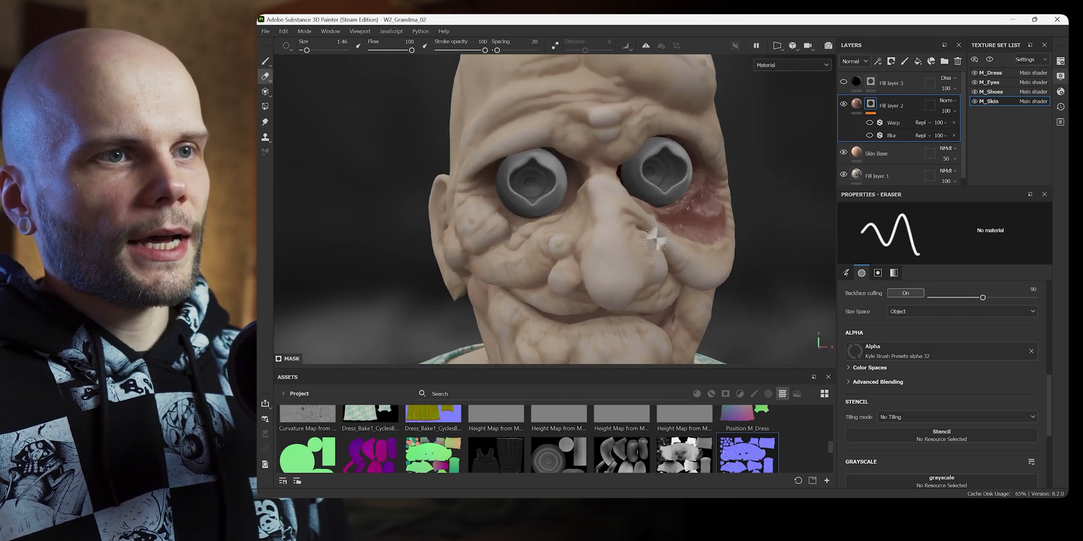
left_click_drag(669, 236, 693, 197, "alt")
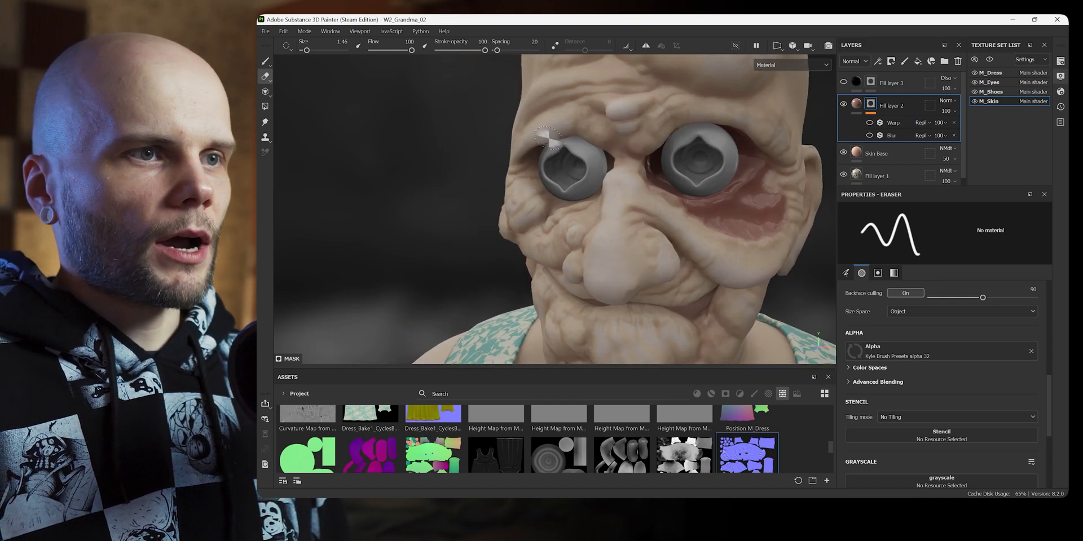
left_click_drag(583, 193, 754, 186, "alt")
right_click_drag(755, 187, 724, 248, "alt")
middle_click_drag(724, 248, 684, 231, "alt")
left_click_drag(683, 231, 612, 220, "alt")
middle_click_drag(612, 220, 608, 250, "alt")
right_click_drag(608, 250, 714, 149, "alt")
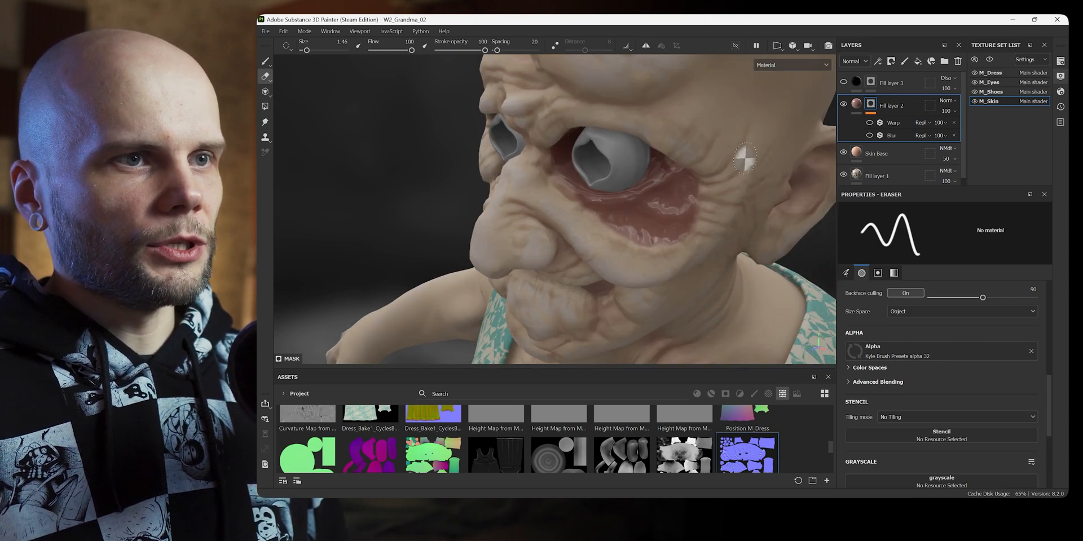
right_click_drag(687, 217, 654, 279, "alt")
middle_click_drag(654, 280, 652, 227, "alt")
left_click_drag(652, 227, 739, 156, "alt")
middle_click_drag(658, 194, 592, 256, "alt")
right_click_drag(592, 256, 657, 245, "alt")
middle_click_drag(657, 245, 656, 221, "alt")
Step: Switch to the Paint tool and show the 3D and 2D views side by side, framing the mouth interior's UV island
key("1")
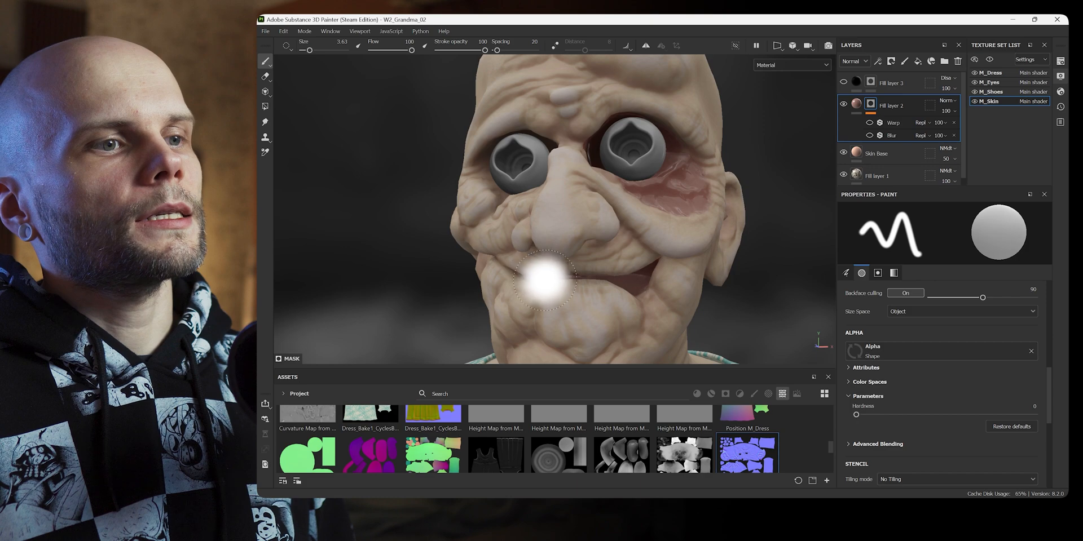
key("F1")
right_click_drag(683, 205, 672, 205, "alt")
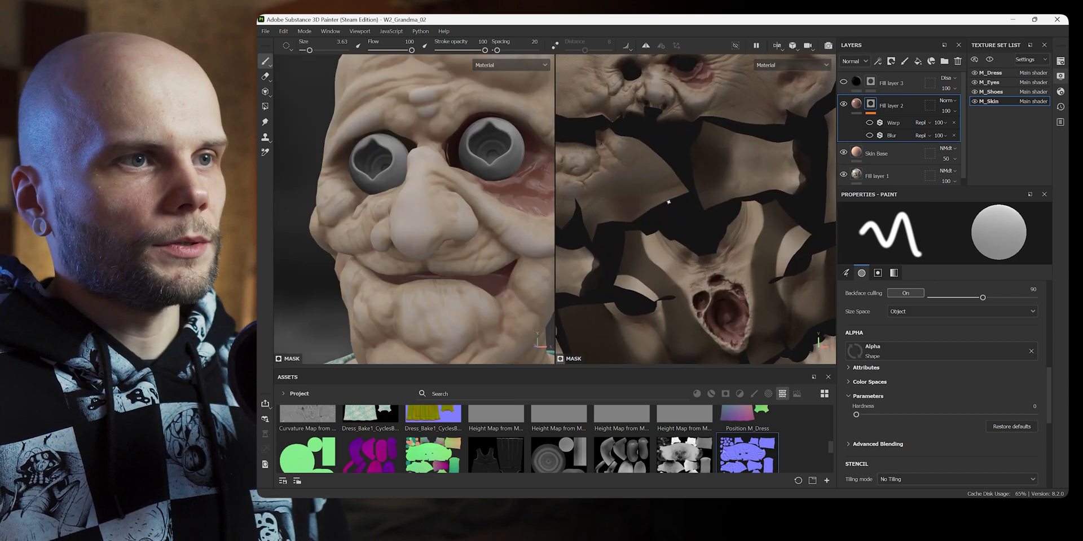
middle_click_drag(672, 205, 640, 306, "alt")
middle_click_drag(679, 243, 826, 238, "alt")
middle_click_drag(667, 252, 728, 240, "alt")
right_click_drag(728, 240, 722, 106, "alt")
right_click_drag(733, 163, 733, 116, "alt")
middle_click_drag(733, 116, 754, 182, "alt")
right_click_drag(754, 183, 762, 159, "alt")
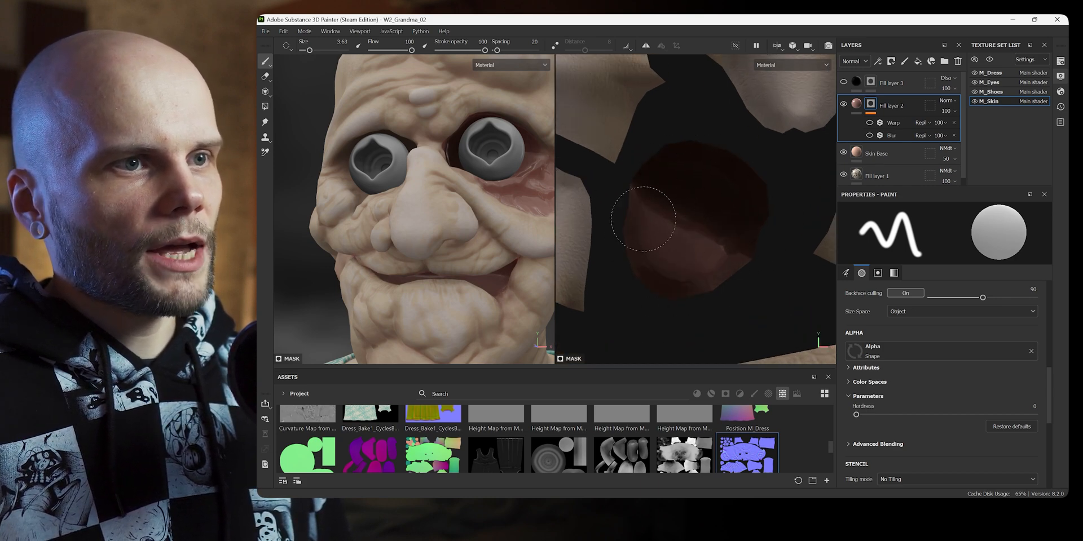
Step: Inspect the flesh inside the corner of the mouth up close in the 3D view
left_click_drag(445, 228, 542, 282, "alt")
right_click_drag(543, 282, 539, 256, "alt")
middle_click_drag(539, 256, 465, 220, "alt")
mouse_move(464, 221)
left_mouse_down("alt")
mouse_move(384, 242)
mouse_move(403, 305)
left_mouse_up("alt")
middle_click_drag(404, 304, 406, 241, "alt")
mouse_move(406, 241)
left_mouse_down("alt")
mouse_move(459, 294)
mouse_move(377, 261)
mouse_move(343, 302)
left_mouse_up("alt")
mouse_move(343, 302)
middle_mouse_down("alt")
mouse_move(424, 266)
mouse_move(373, 262)
middle_mouse_up("alt")
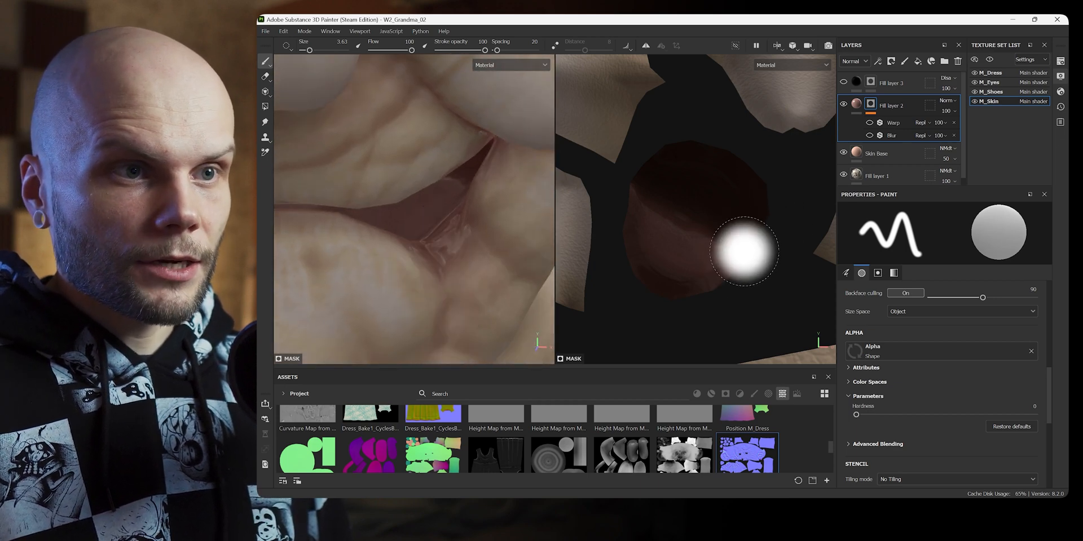
Step: Examine the skin's UV islands in the 2D view, including the face and mouth interior, alongside the mouth in 3D
right_click_drag(743, 248, 731, 247, "alt")
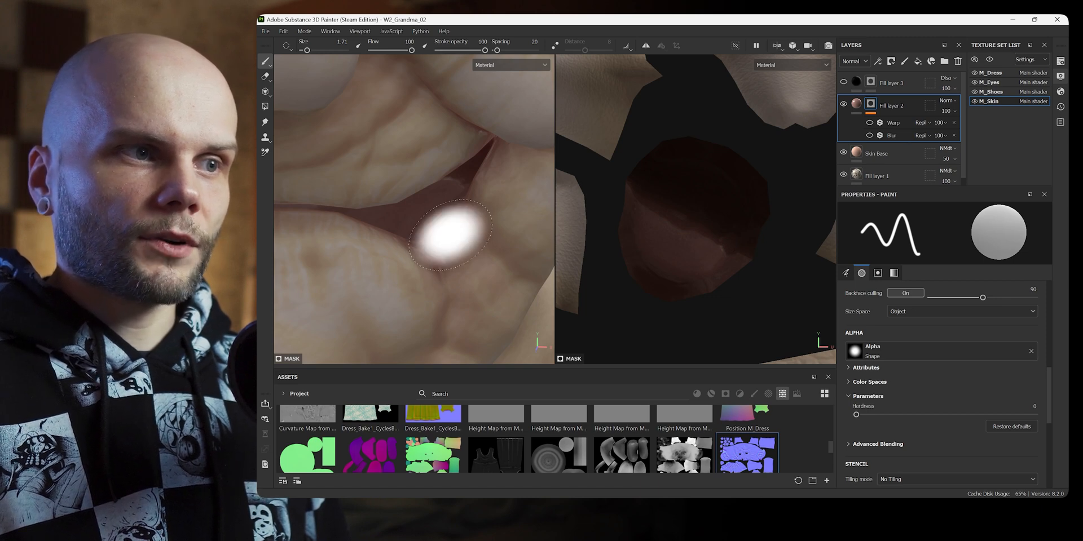
scroll(736, 207, "down", 10)
middle_click_drag(724, 233, 600, 112, "alt")
middle_click_drag(727, 187, 664, 167, "alt")
scroll(703, 254, "up", 5)
middle_click_drag(703, 254, 768, 186, "alt")
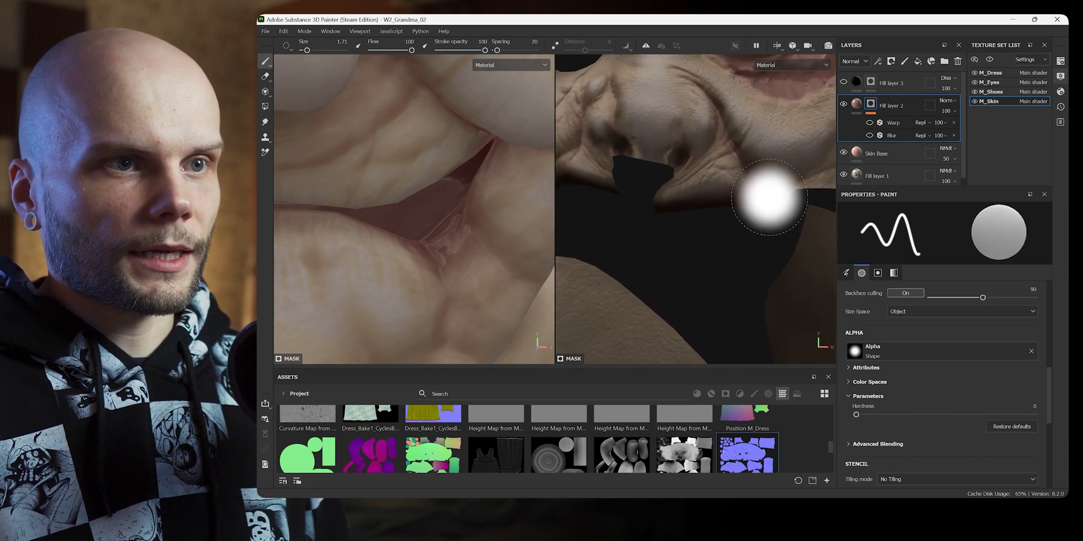
scroll(722, 189, "down", 3)
middle_click_drag(698, 176, 787, 316, "alt")
right_click_drag(656, 161, 663, 226, "alt")
middle_click_drag(663, 225, 698, 182, "alt")
middle_click_drag(573, 172, 636, 213, "alt")
right_click_drag(447, 223, 447, 313, "alt")
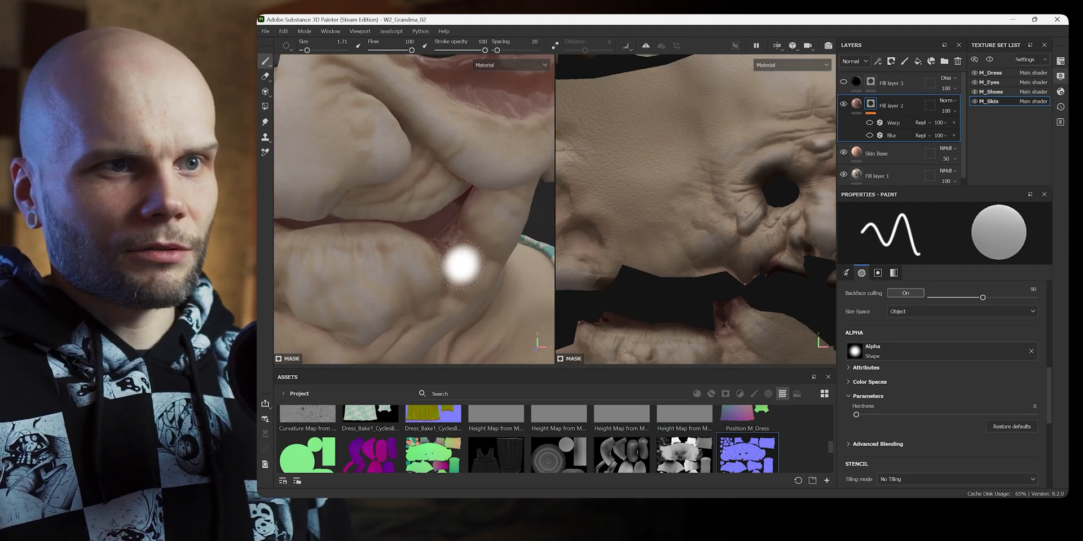
middle_click_drag(471, 228, 479, 262, "alt")
left_click_drag(496, 238, 503, 263, "alt")
middle_click_drag(689, 247, 822, 378, "alt")
right_click_drag(822, 377, 711, 244, "alt")
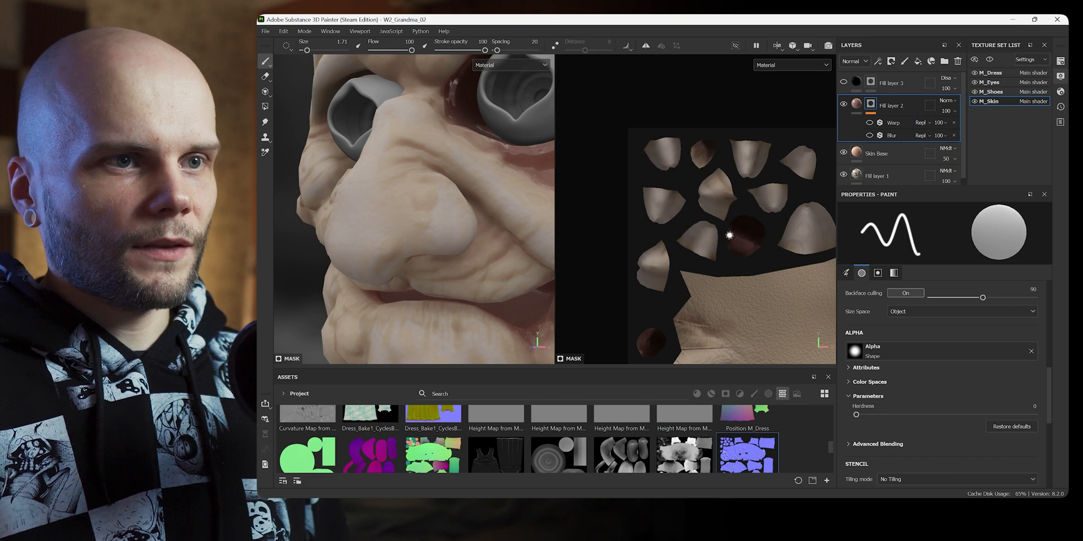
Step: Examine the face and the flesh around the eyes up close from several angles in the 3D view
left_click_drag(480, 217, 496, 214, "alt")
middle_click_drag(496, 215, 430, 203, "alt")
right_click_drag(430, 203, 394, 169, "alt")
left_click_drag(471, 201, 540, 232, "alt")
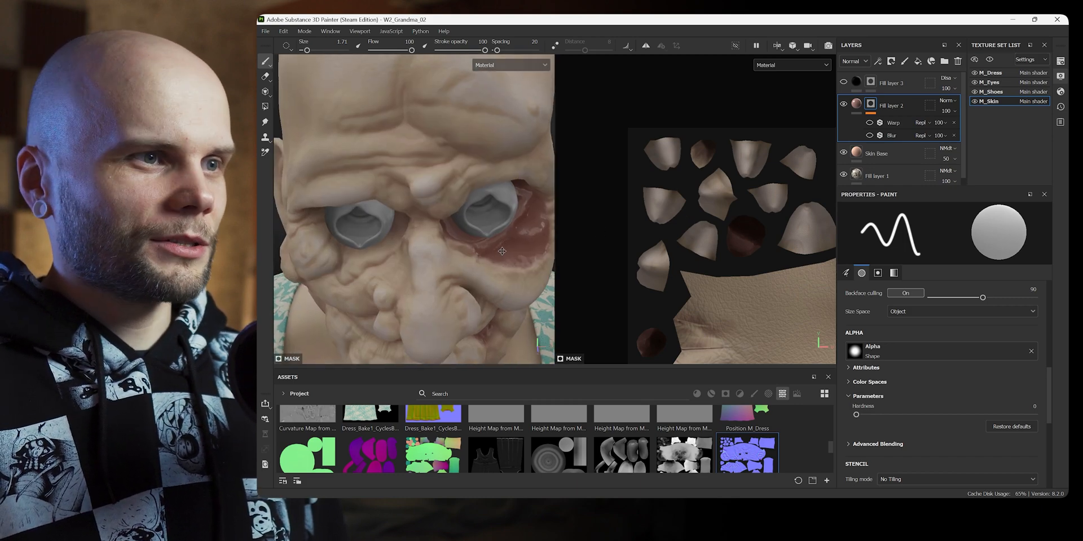
right_click_drag(451, 226, 485, 248, "alt")
mouse_move(485, 248)
left_mouse_down("alt")
mouse_move(412, 265)
mouse_move(451, 276)
left_mouse_up("alt")
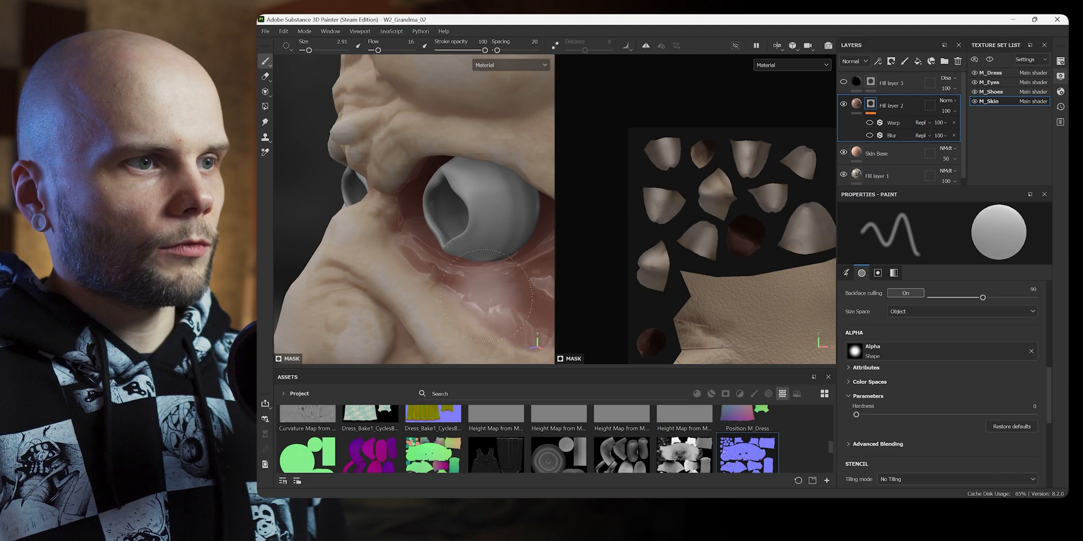
left_click_drag(484, 277, 446, 254, "alt")
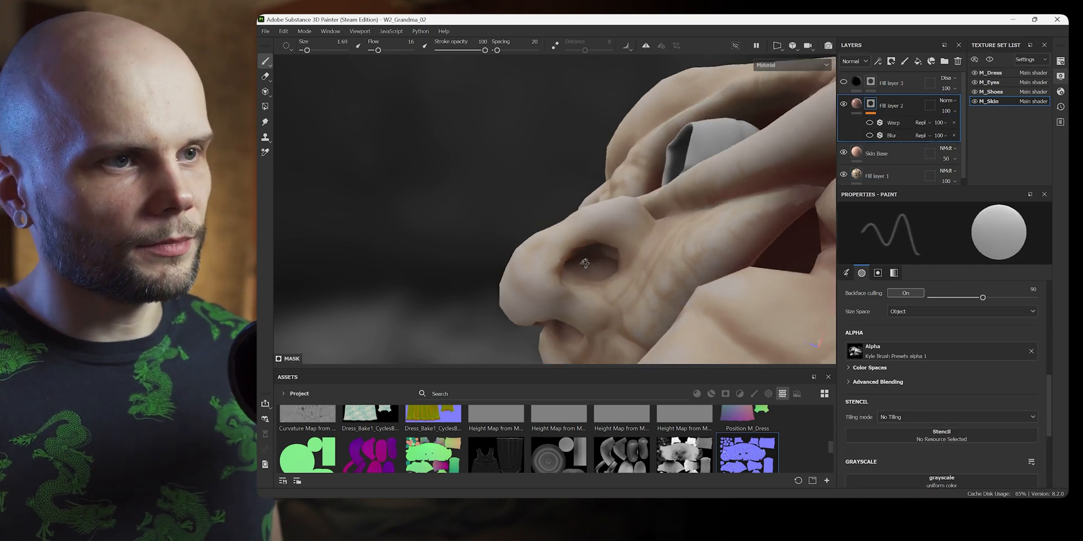
Step: Hide the M_Eyes texture set and paint flesh into the bare eye socket on Fill layer 2's mask with Kyle Brush Presets alpha 1
left_click_drag(585, 264, 571, 274, "alt")
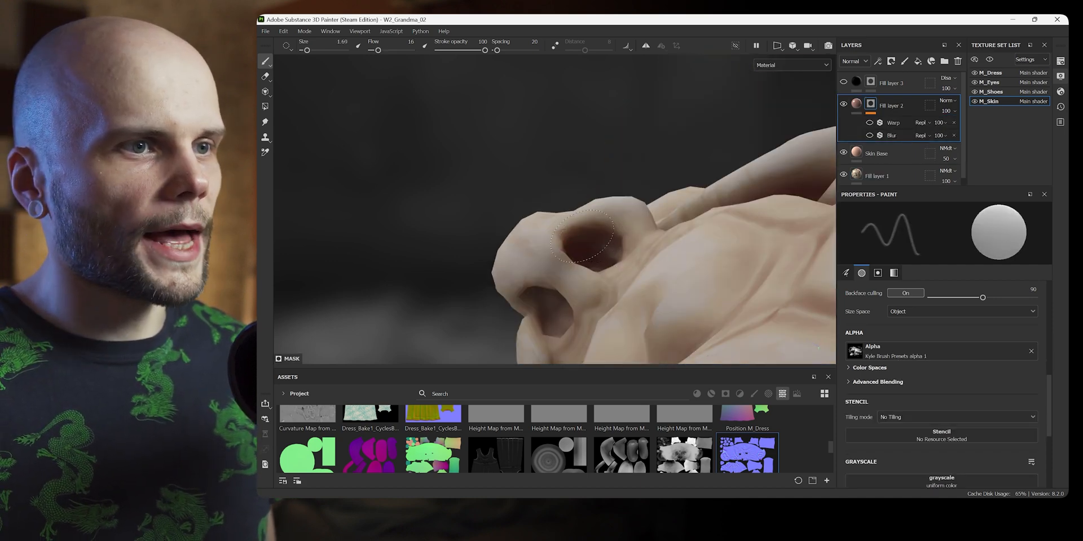
left_click_drag(594, 238, 739, 225, "alt")
left_click(974, 83)
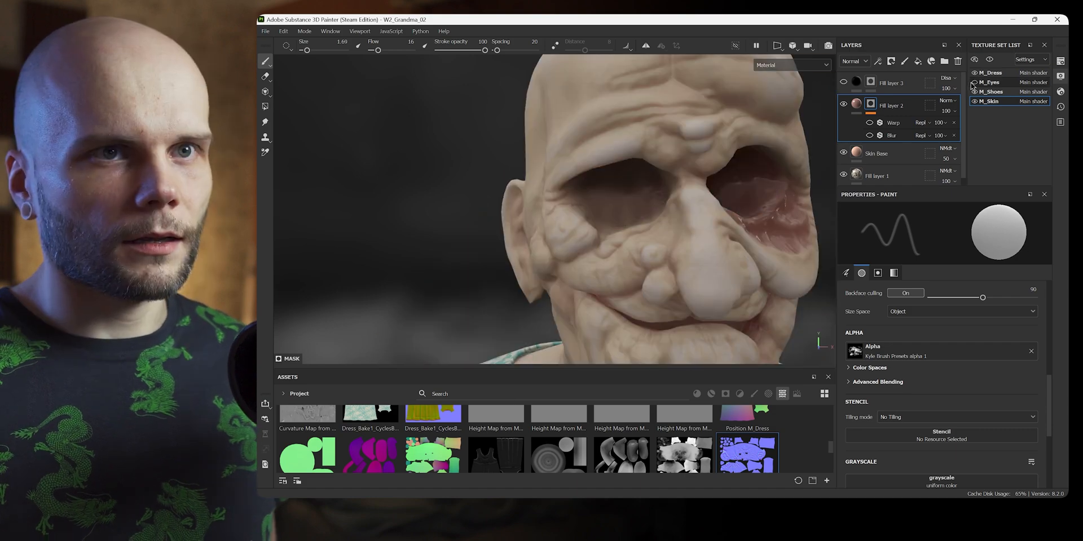
scroll(661, 186, "up", 5)
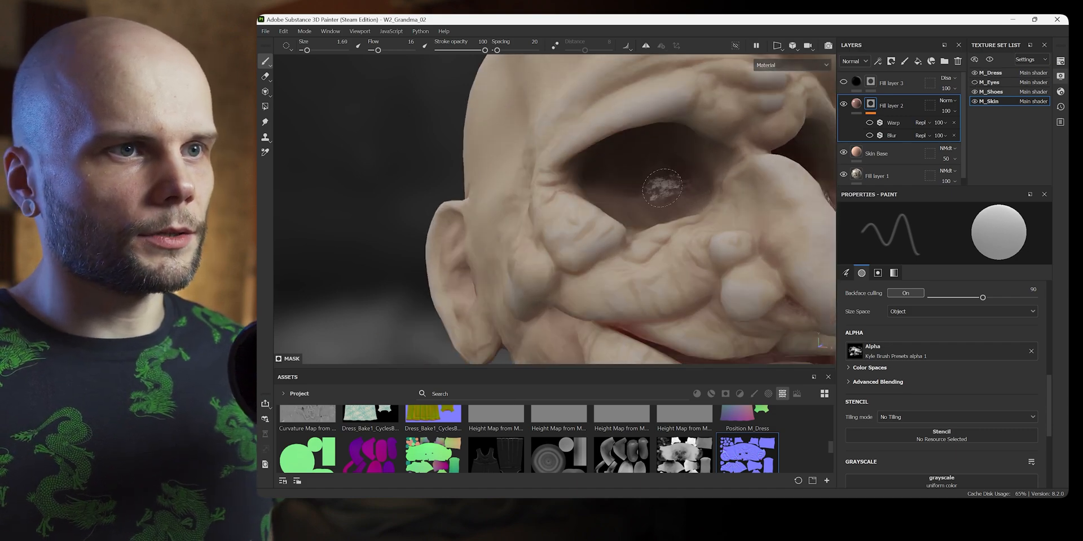
right_click_drag(656, 177, 680, 170, "ctrl")
left_click_drag(679, 170, 605, 203, "alt")
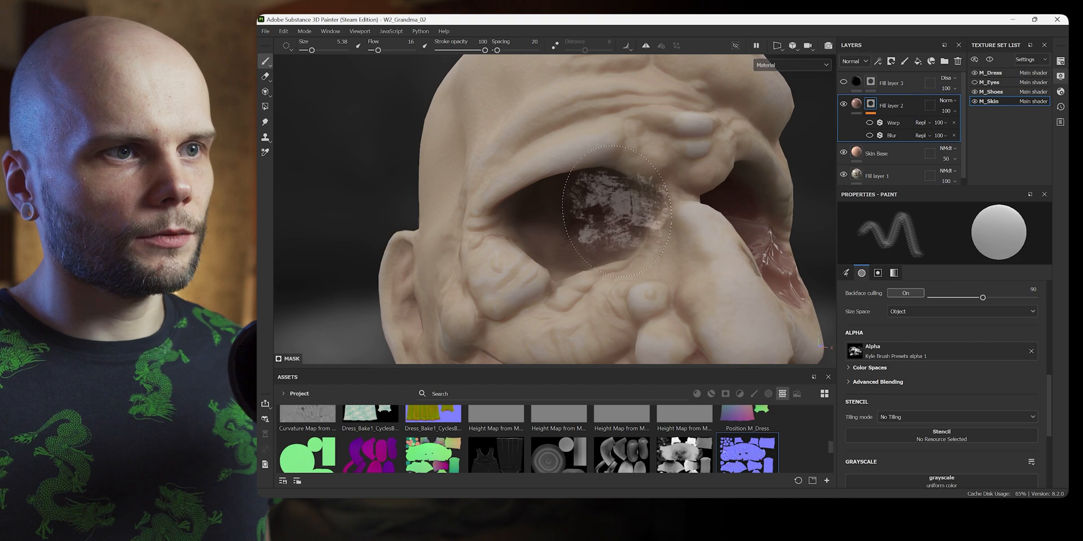
left_click_drag(605, 203, 625, 208)
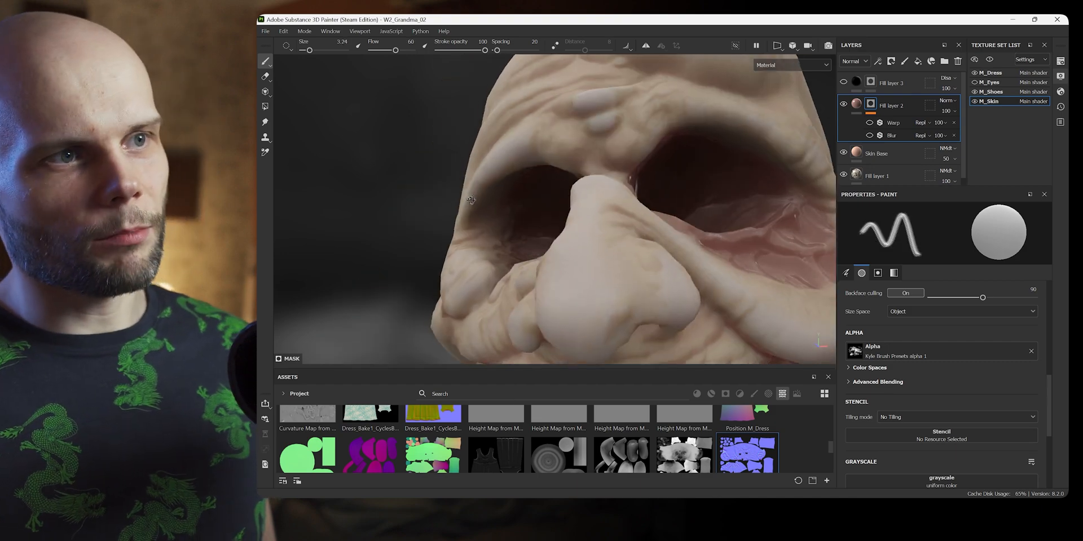
left_click_drag(500, 212, 505, 225, "alt")
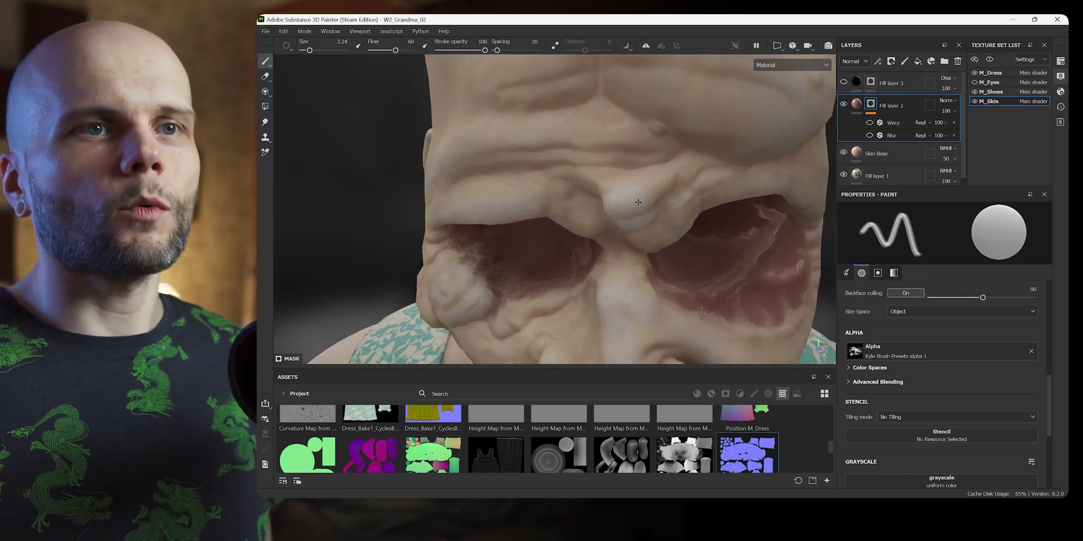
left_click_drag(564, 214, 581, 192, "alt")
Step: Make Fill layer 3 visible and rename it Holes
left_click(844, 83)
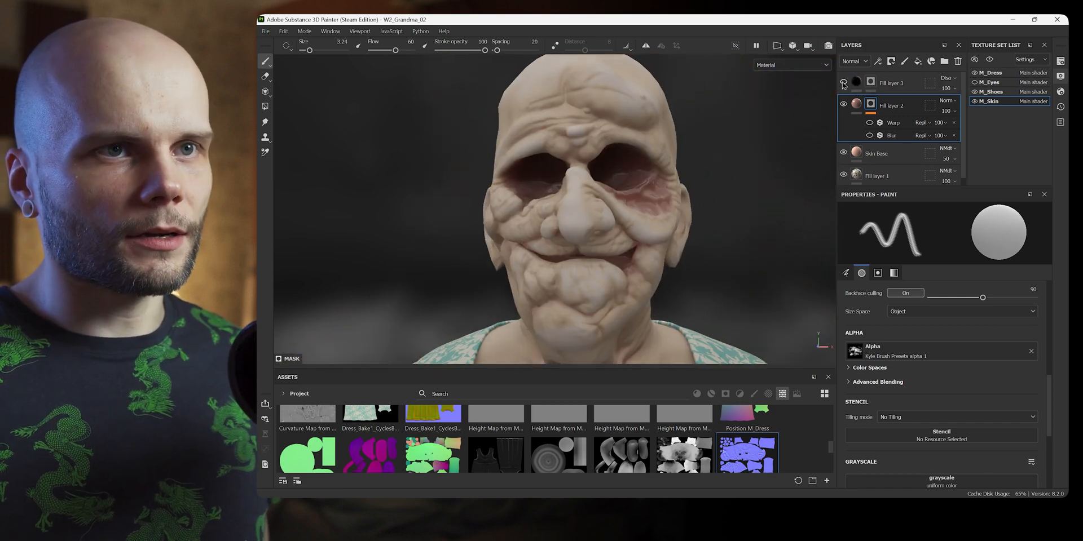
double_click(902, 83)
type("Holes")
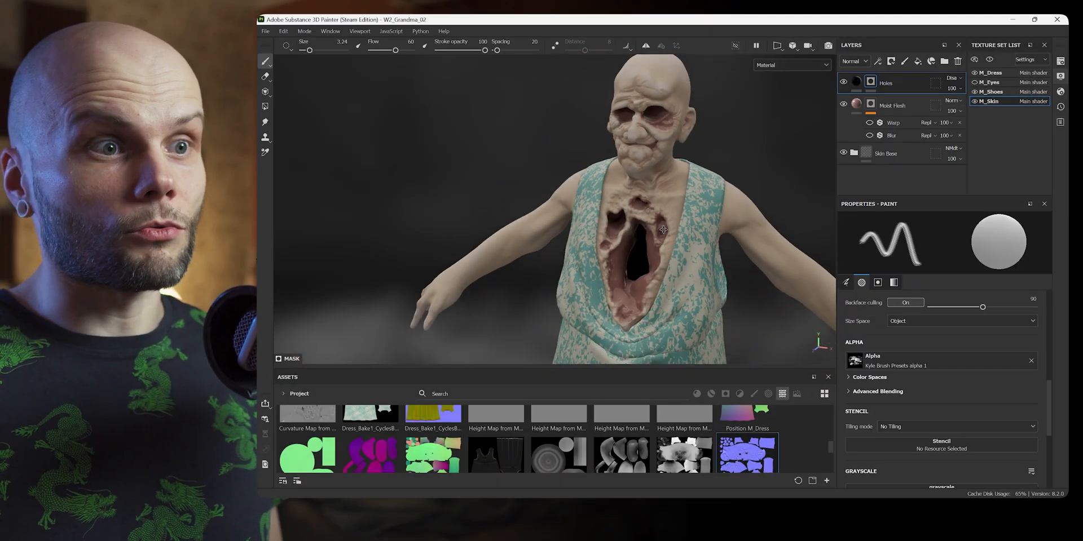
Step: Compare the chest wound with the Holes layer hidden and shown, and examine its flesh and deep cavities up close
middle_click_drag(663, 230, 661, 192, "alt")
right_click_drag(661, 192, 712, 217, "alt")
left_click_drag(733, 236, 827, 163, "alt")
left_click(844, 83)
left_click(843, 84)
scroll(712, 211, "up", 10)
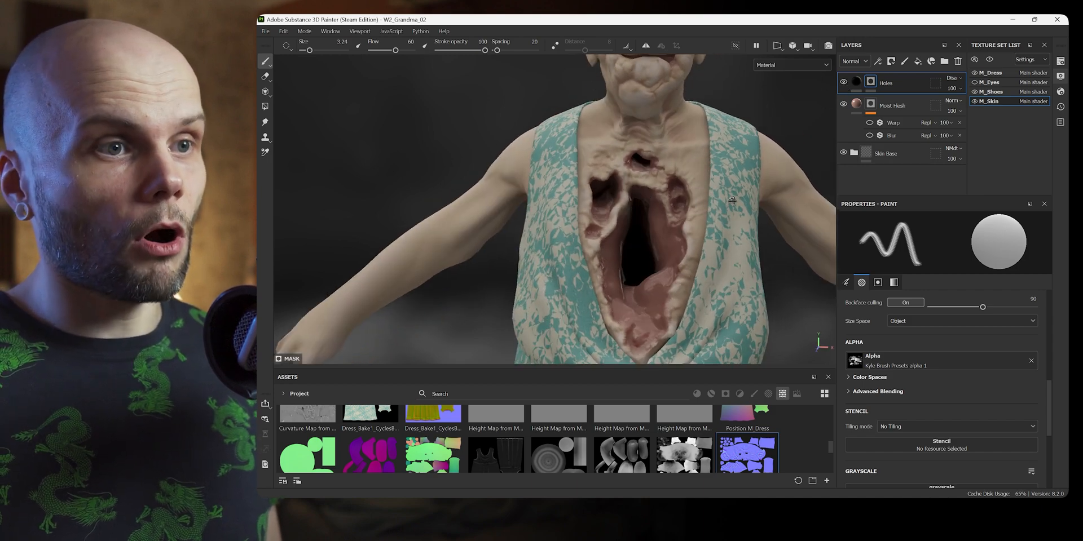
mouse_move(712, 212)
left_mouse_down("alt")
mouse_move(662, 260)
mouse_move(562, 258)
mouse_move(557, 222)
left_mouse_up("alt")
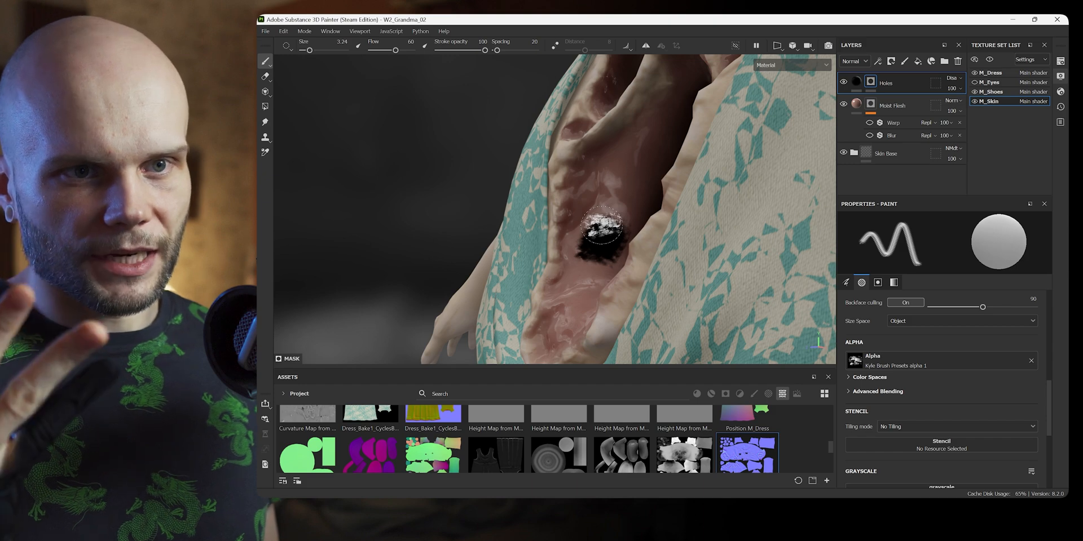
mouse_move(657, 208)
left_mouse_down("alt")
mouse_move(645, 224)
mouse_move(699, 189)
mouse_move(554, 280)
mouse_move(592, 246)
mouse_move(604, 259)
mouse_move(682, 246)
mouse_move(562, 283)
mouse_move(556, 297)
left_mouse_up("alt")
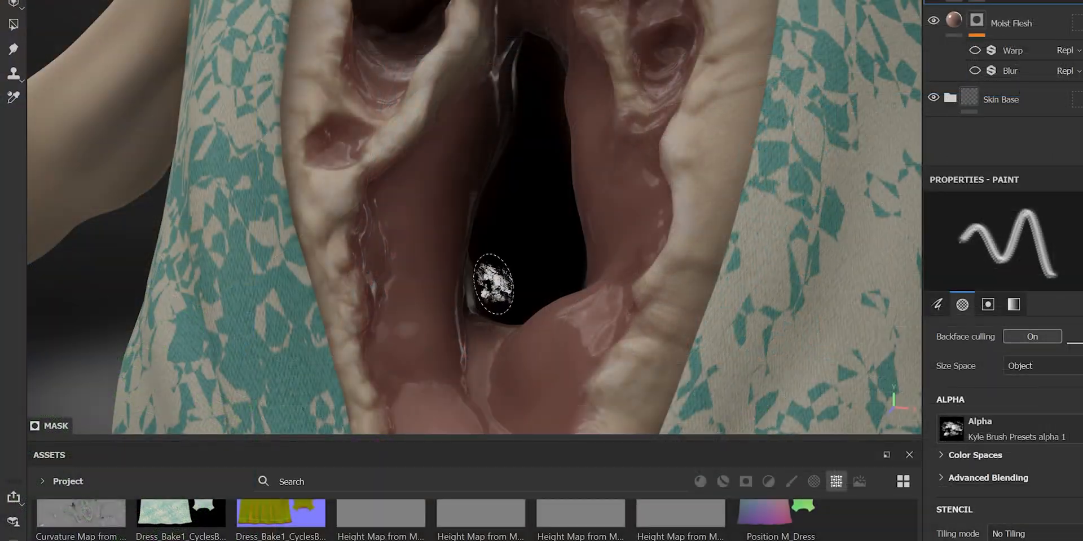
mouse_move(493, 285)
left_mouse_down("alt")
mouse_move(621, 269)
mouse_move(682, 246)
left_mouse_up("alt")
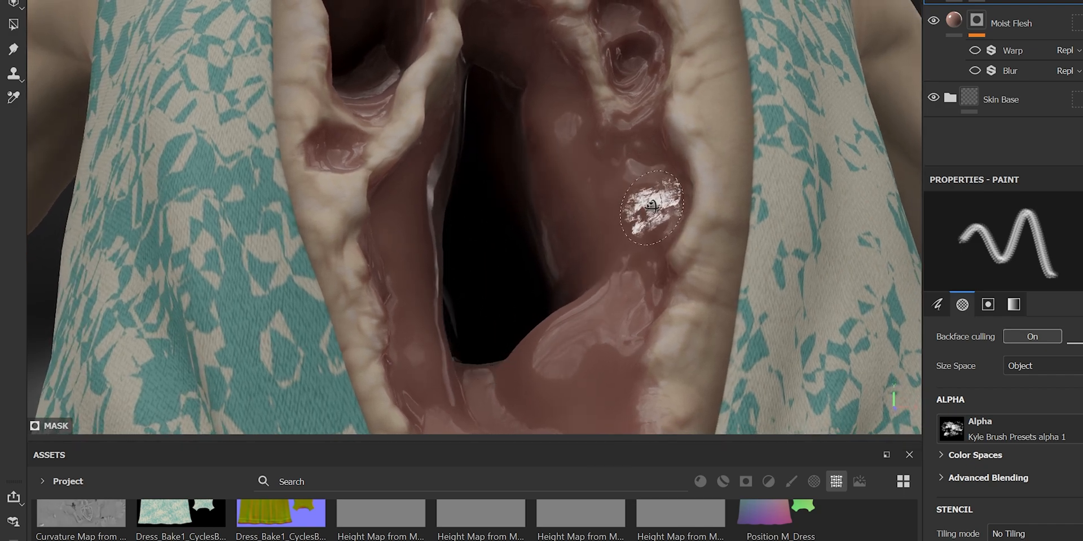
left_click_drag(651, 208, 677, 193, "alt")
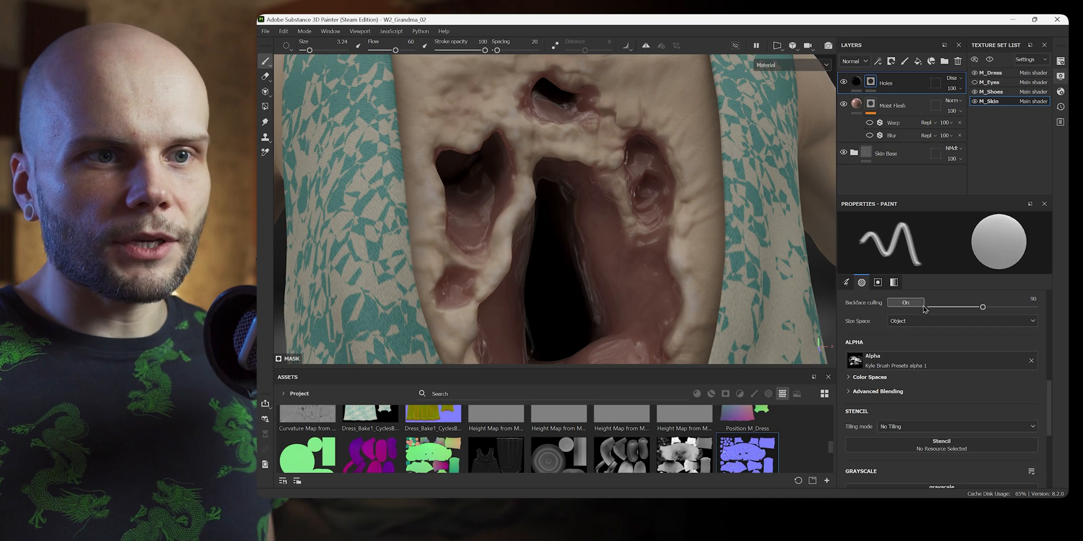
Step: Set the paint brush's alpha to Kyle Brush Presets alpha 55 for the Holes mask
scroll(898, 361, "up", 3)
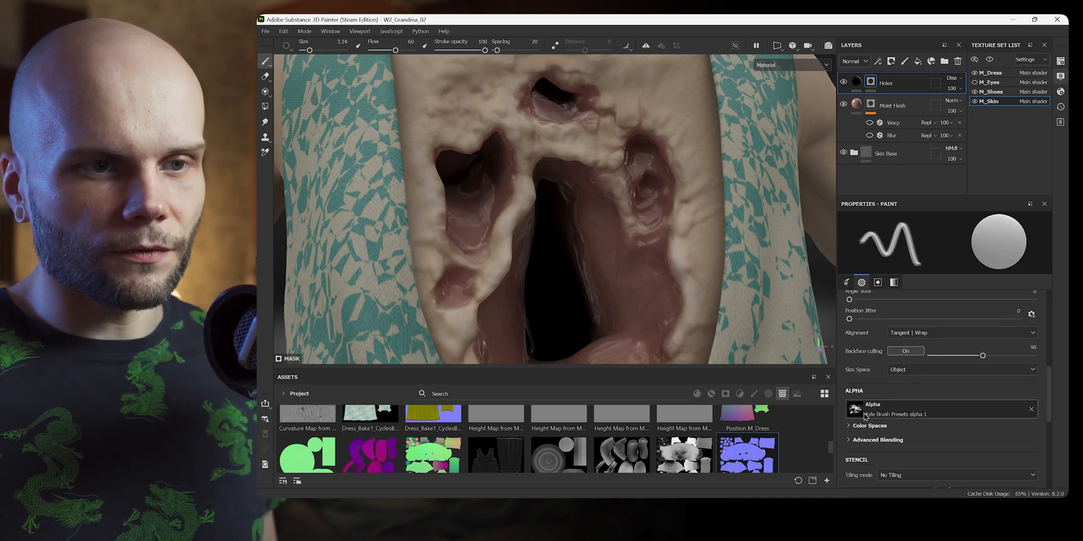
left_click(862, 416)
left_click_drag(995, 307, 993, 396)
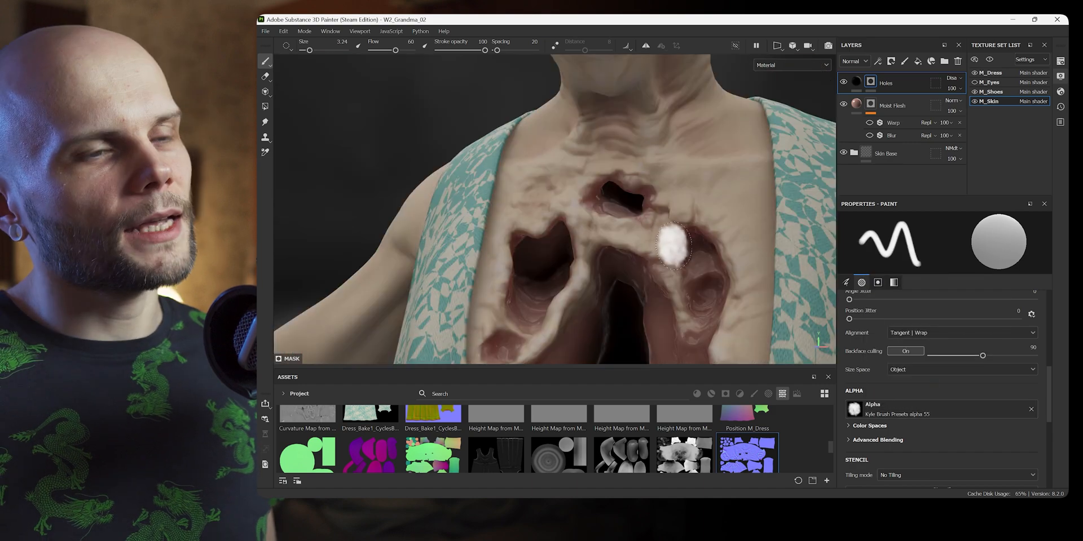
Step: Examine the chest wound's cavities and the nostrils from several angles with the Holes layer shown
left_click_drag(672, 244, 701, 227, "alt")
scroll(701, 226, "down", 5)
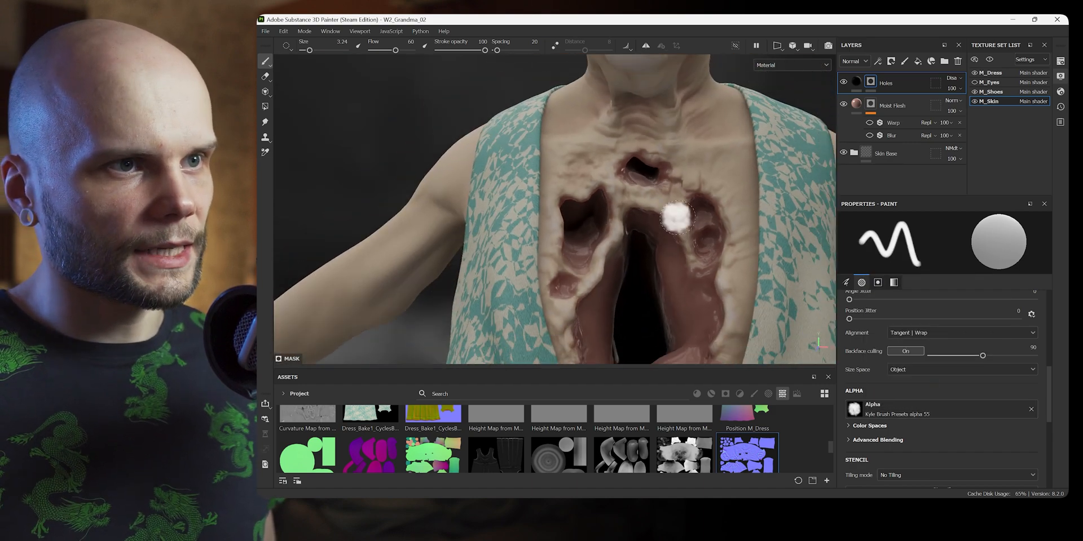
middle_click_drag(667, 228, 653, 307, "alt")
middle_click_drag(655, 197, 662, 283, "alt")
scroll(649, 273, "up", 3)
mouse_move(648, 273)
left_mouse_down("alt")
mouse_move(677, 198)
mouse_move(688, 193)
left_mouse_up("alt")
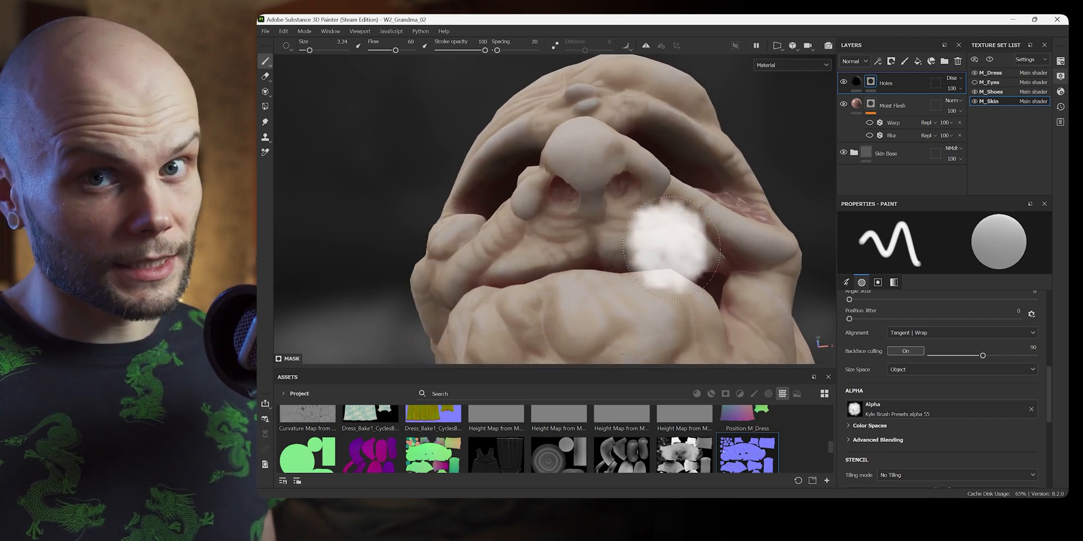
mouse_move(706, 275)
left_mouse_down("alt")
mouse_move(551, 248)
mouse_move(663, 209)
mouse_move(684, 247)
mouse_move(646, 245)
mouse_move(640, 263)
mouse_move(704, 278)
mouse_move(667, 253)
mouse_move(694, 224)
mouse_move(691, 236)
left_mouse_up("alt")
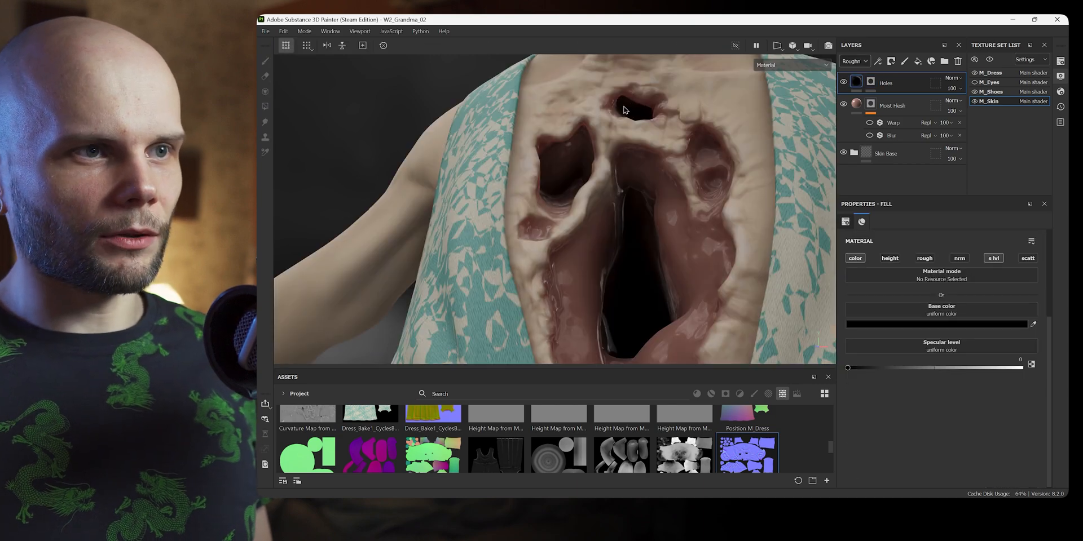
left_click_drag(638, 111, 619, 135, "alt")
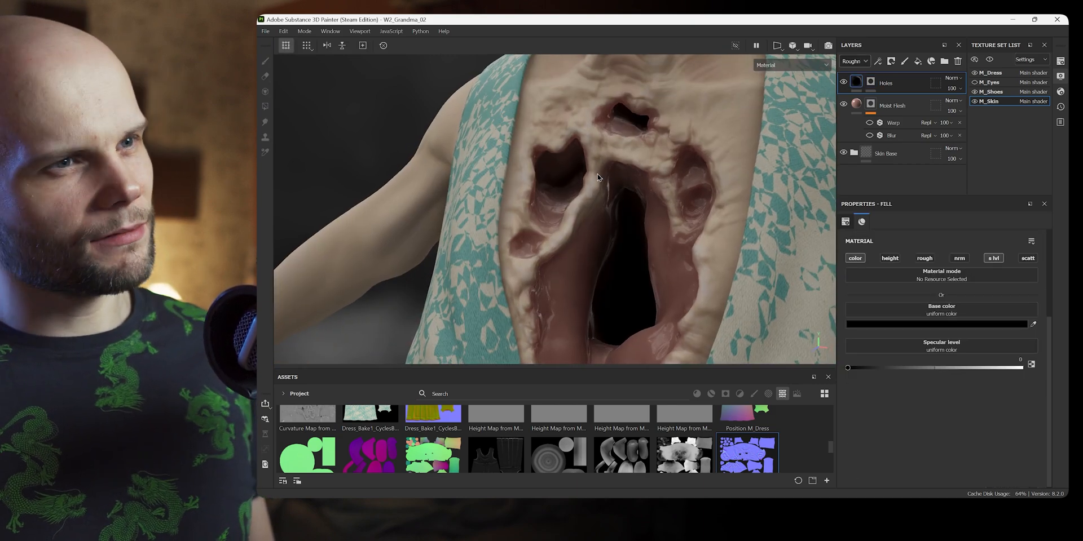
left_click_drag(591, 182, 612, 187, "alt")
right_click_drag(612, 187, 618, 194, "alt")
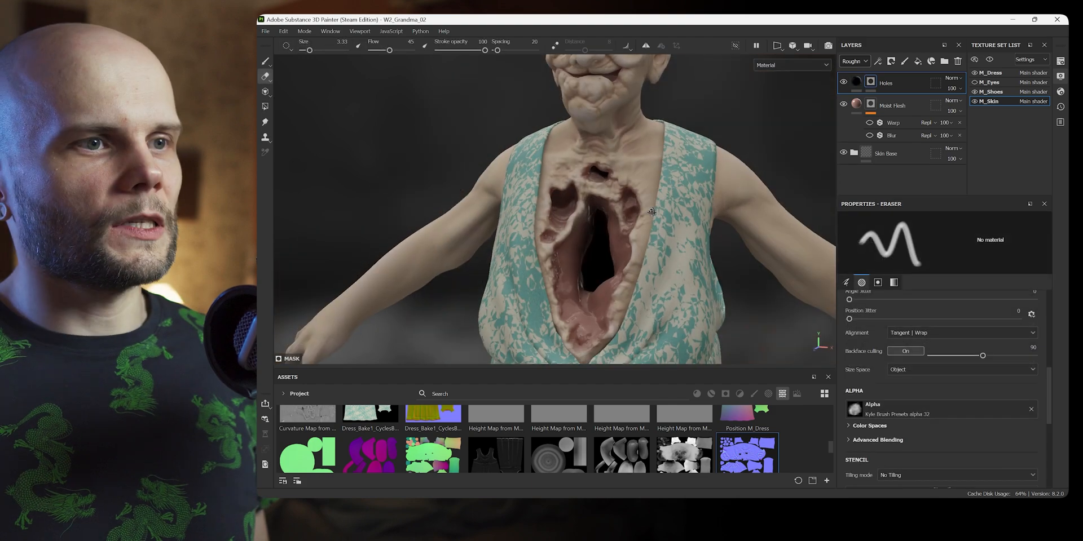
Step: Check the face's Roughness channel, and paint black depths into both eye sockets on the Holes mask
left_click_drag(652, 212, 658, 209, "alt")
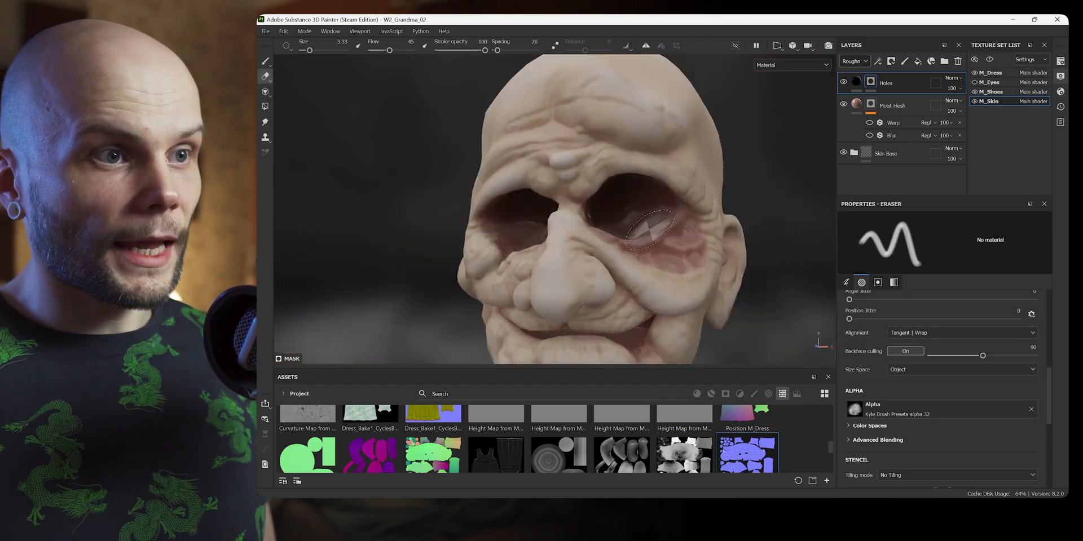
key("c")
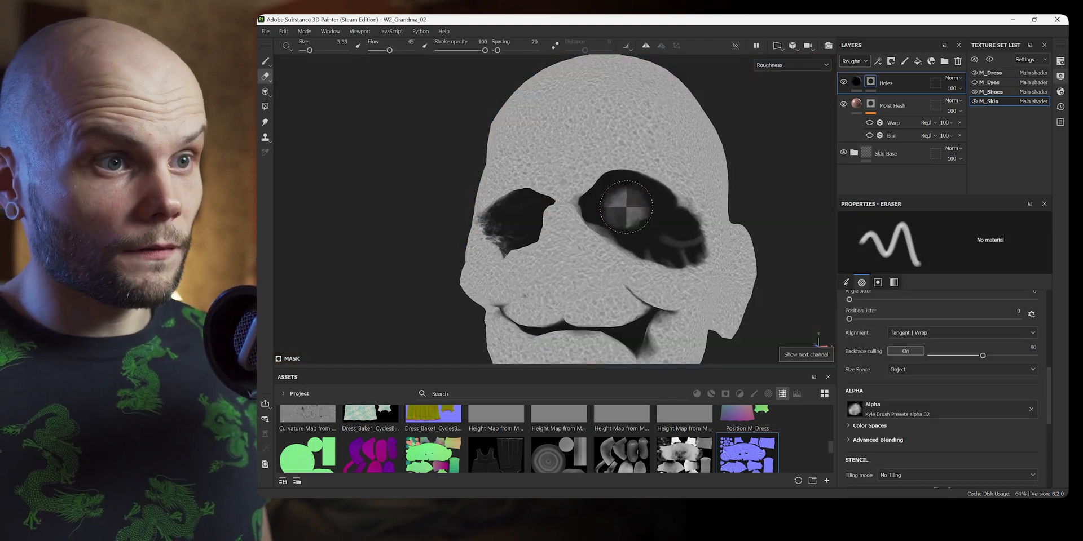
key("c")
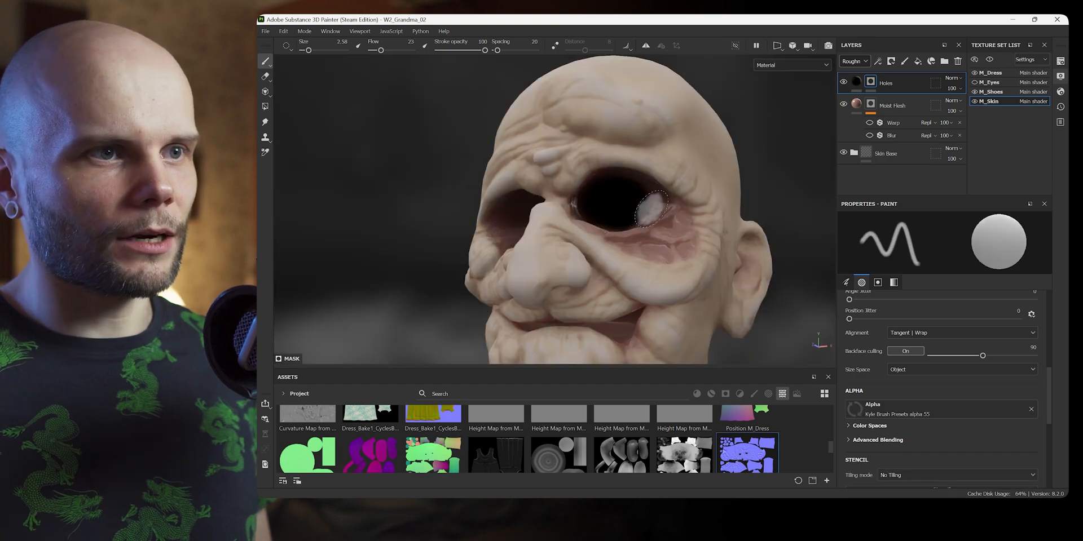
mouse_move(651, 209)
left_mouse_down("alt")
mouse_move(625, 198)
mouse_move(640, 218)
mouse_move(669, 203)
left_mouse_up("alt")
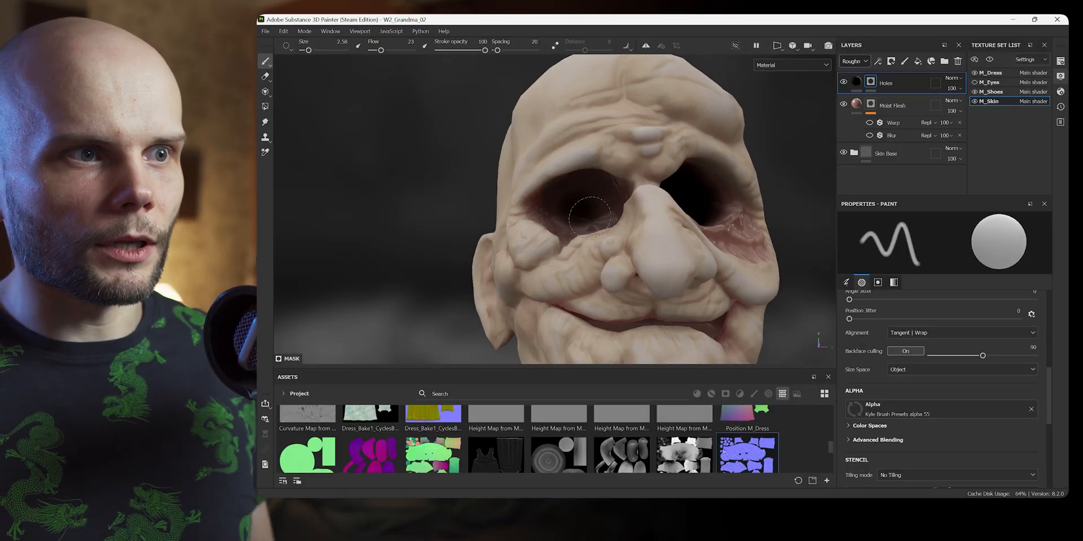
mouse_move(604, 229)
left_mouse_down("alt")
mouse_move(556, 213)
mouse_move(634, 196)
left_mouse_up("alt")
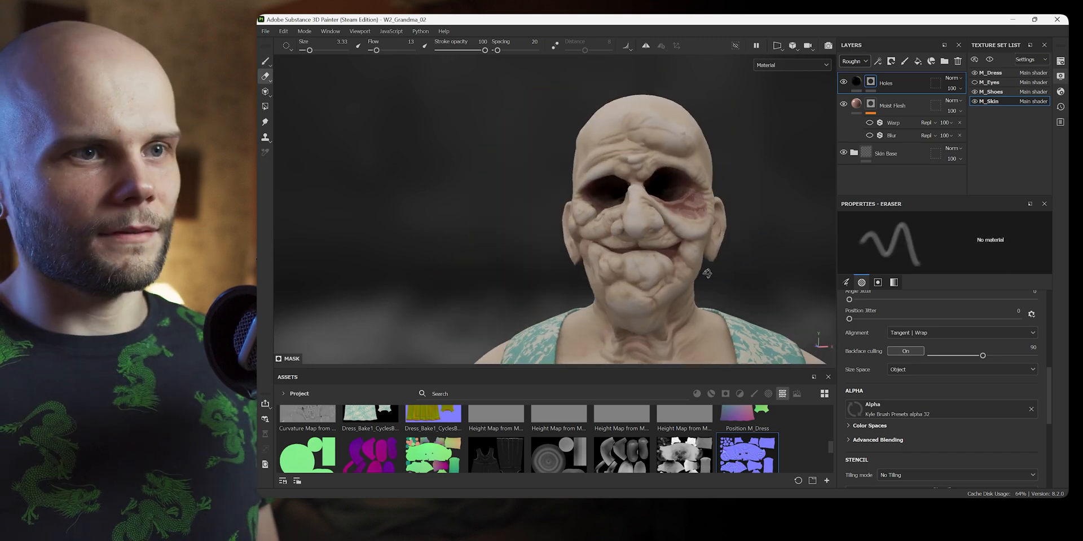
Step: Examine the darkened eye sockets and the mouth opening from the sides and the front
scroll(738, 249, "up", 3)
left_click_drag(737, 249, 830, 254, "alt")
left_click_drag(699, 264, 558, 270, "alt")
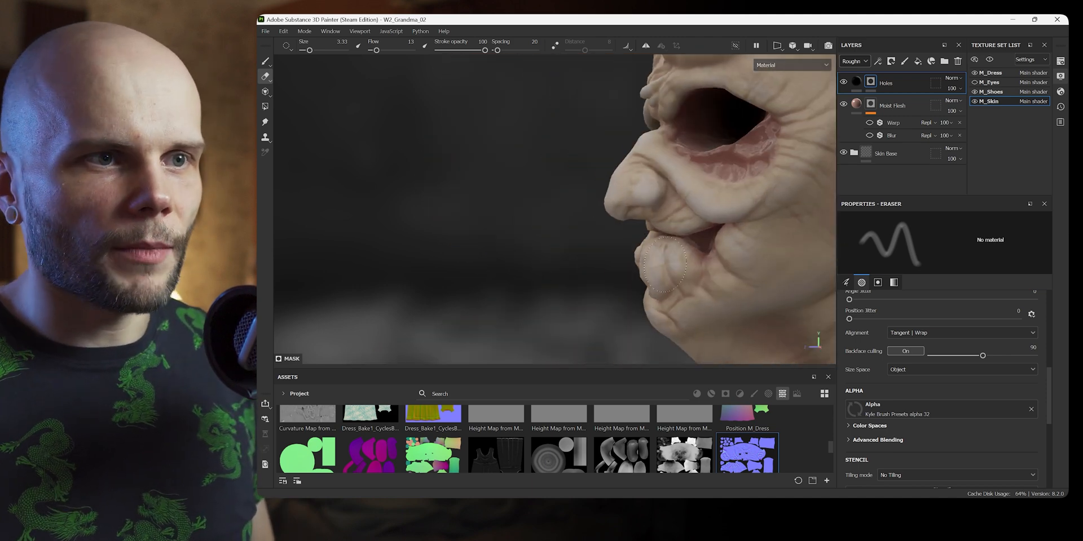
left_click_drag(624, 271, 600, 267, "alt")
right_click_drag(620, 268, 624, 235, "alt")
left_click_drag(624, 235, 658, 248, "alt")
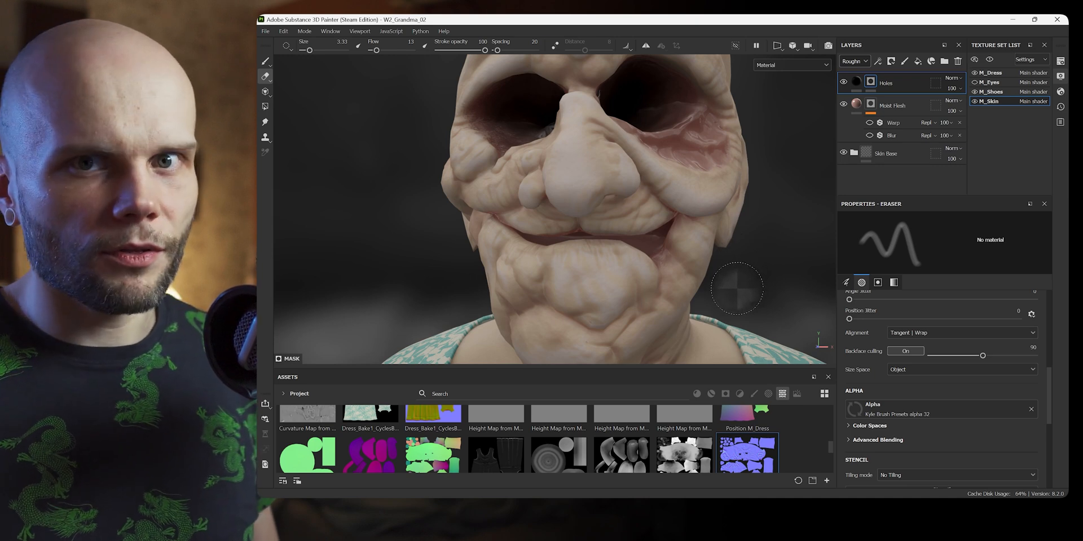
left_click_drag(737, 288, 670, 280, "alt")
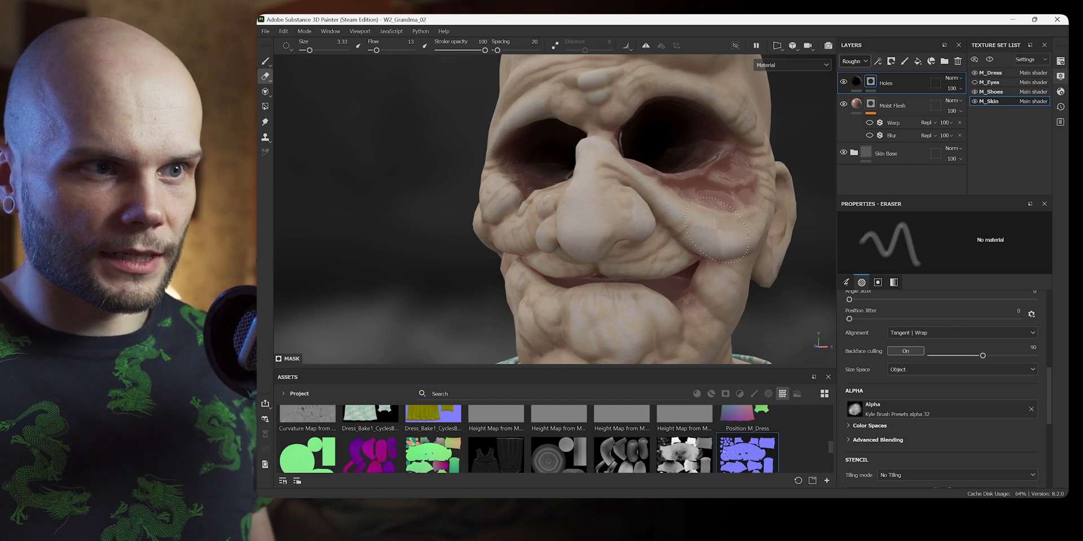
Step: Smudge the dark eye-socket island on the Holes mask in the UV view, setting angle jitter to 62 and position jitter to 2
key("F1")
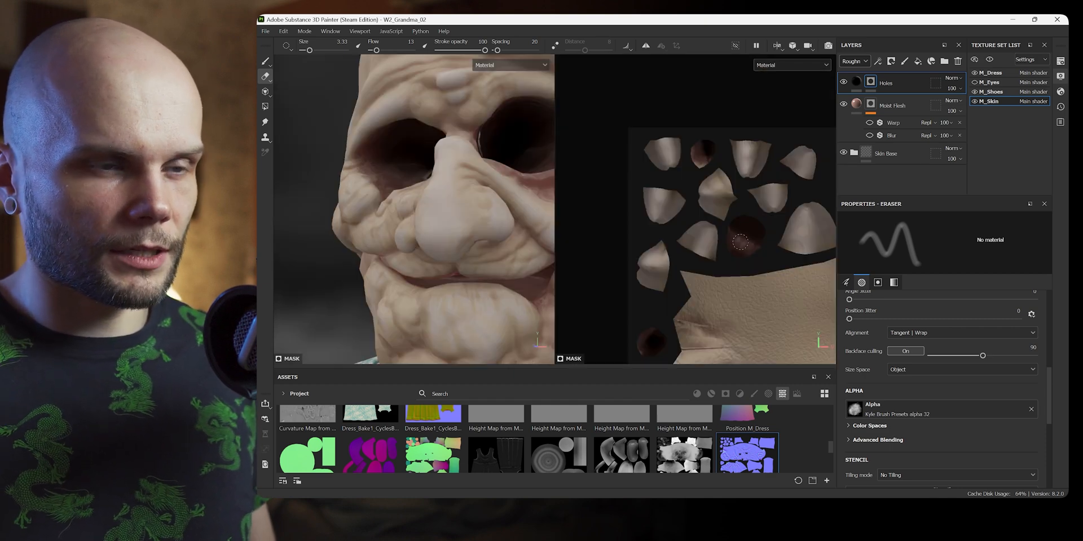
scroll(729, 239, "up", 3)
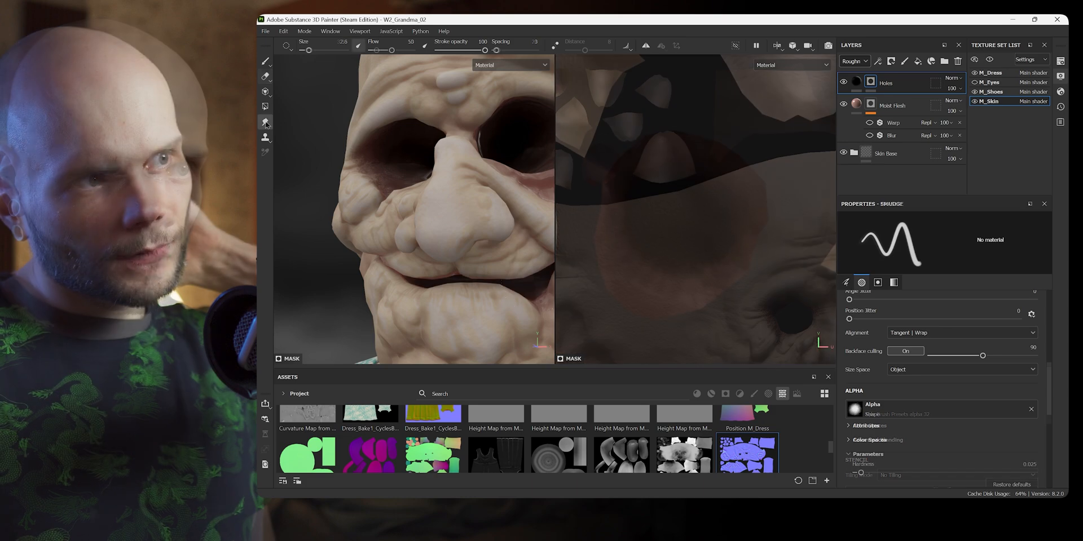
left_click(265, 123)
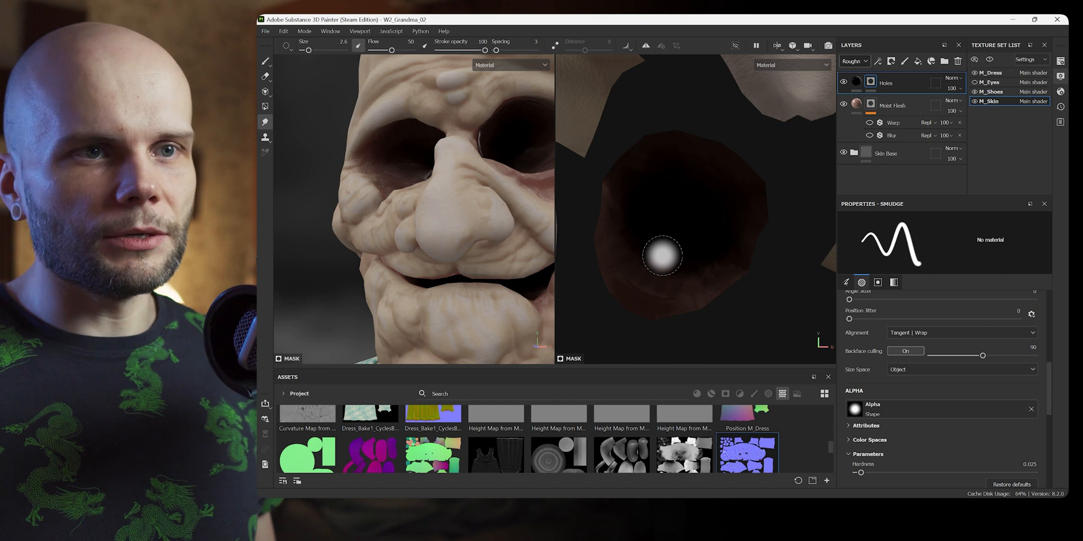
left_click_drag(1050, 397, 1042, 377)
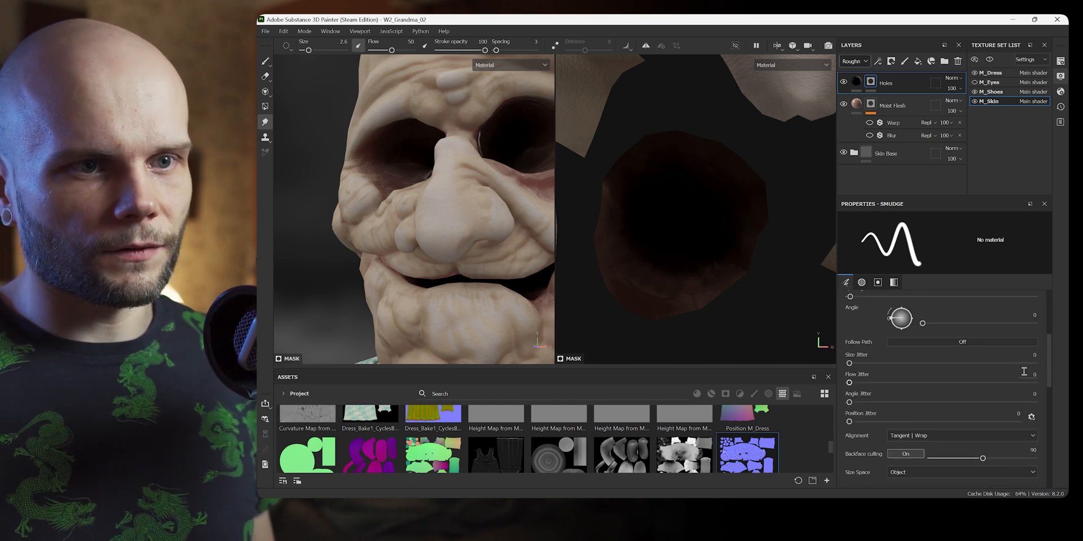
left_click_drag(857, 391, 868, 391)
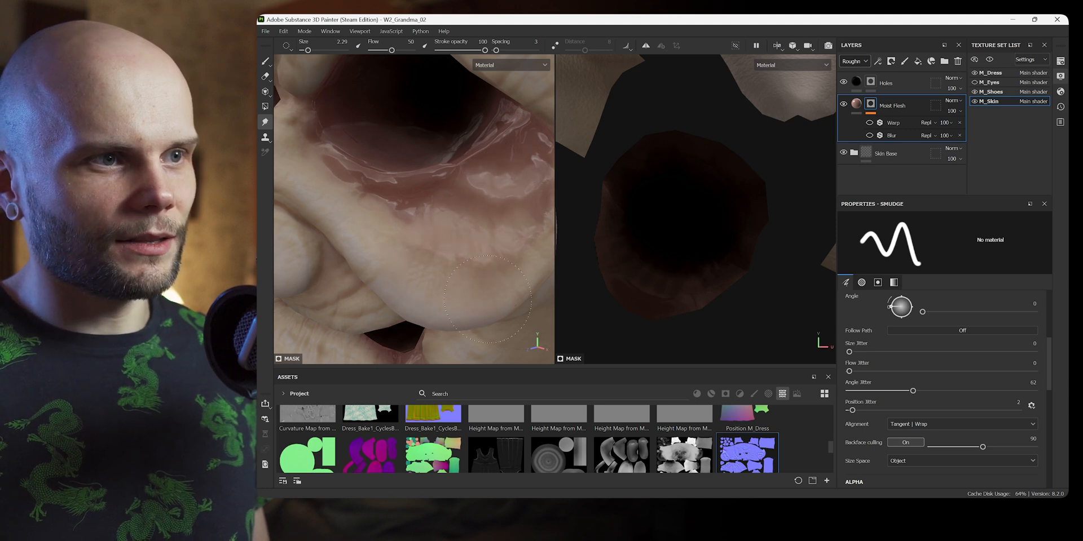
Step: Soften the Moist Flesh mask below the eye socket, and compare the face with that layer hidden and shown
left_click_drag(469, 249, 401, 233)
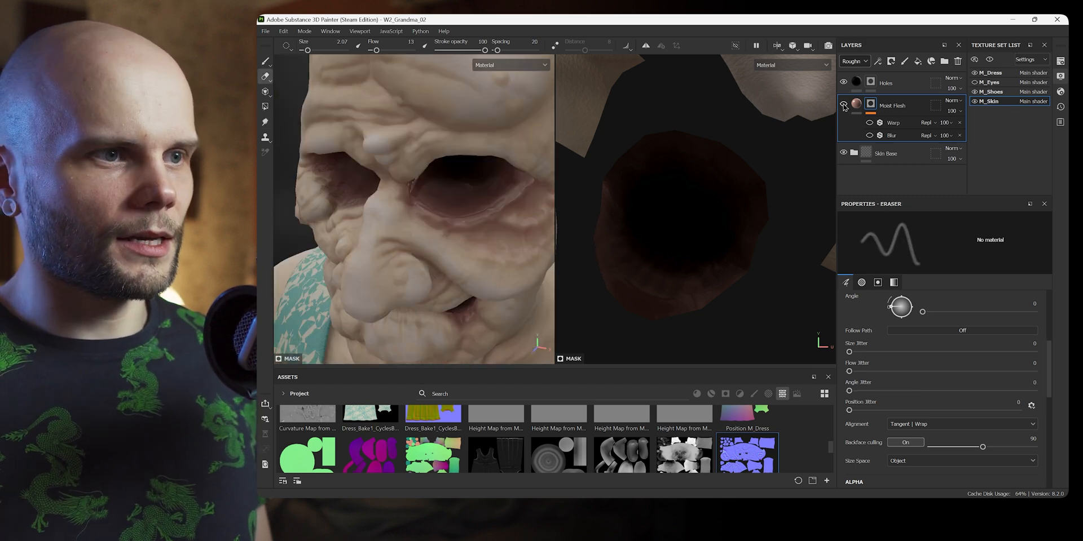
left_click(844, 106)
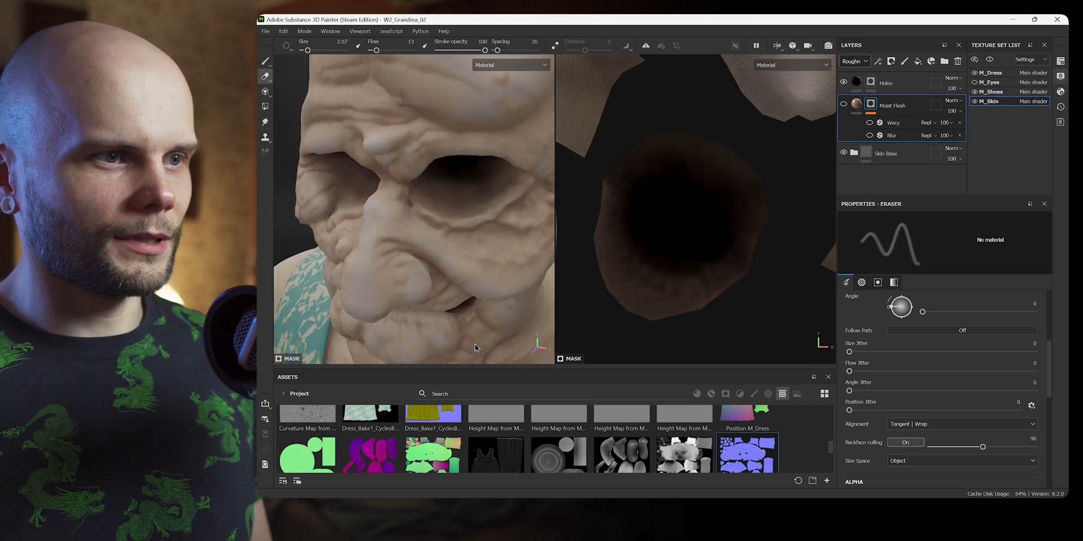
left_click(843, 104)
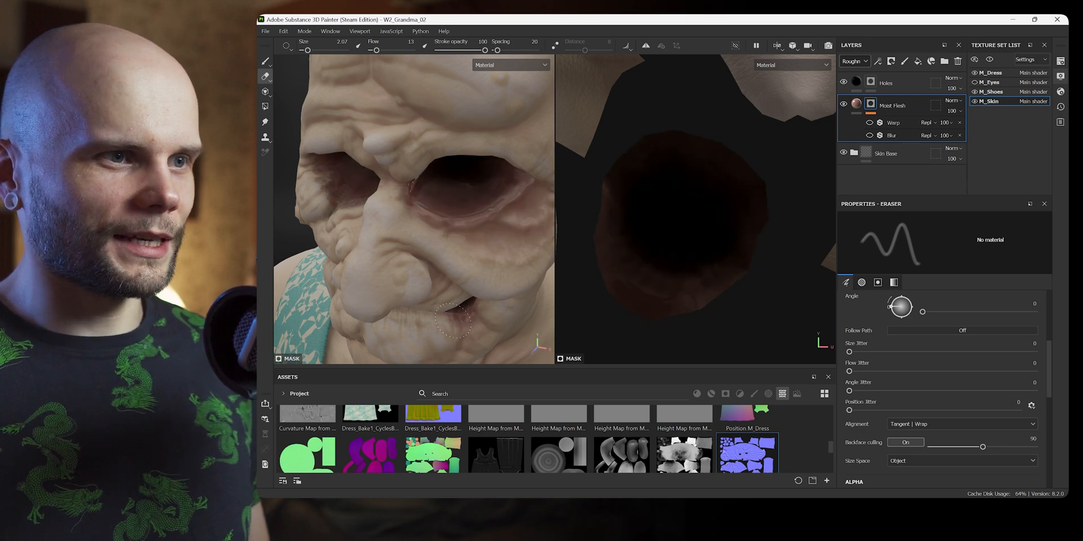
Step: Paint moist flesh along the lips and mouth corners on the Moist Flesh mask with the brush flow at 23
left_click_drag(503, 329, 526, 251, "alt")
middle_click_drag(488, 232, 500, 212, "alt")
middle_click_drag(499, 212, 502, 209, "alt")
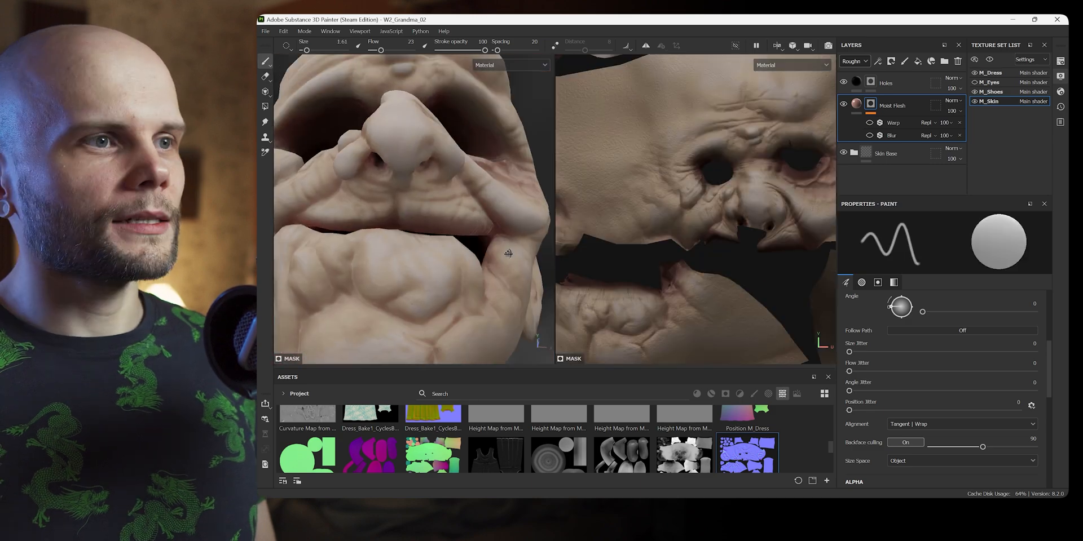
left_click_drag(507, 252, 455, 228, "alt")
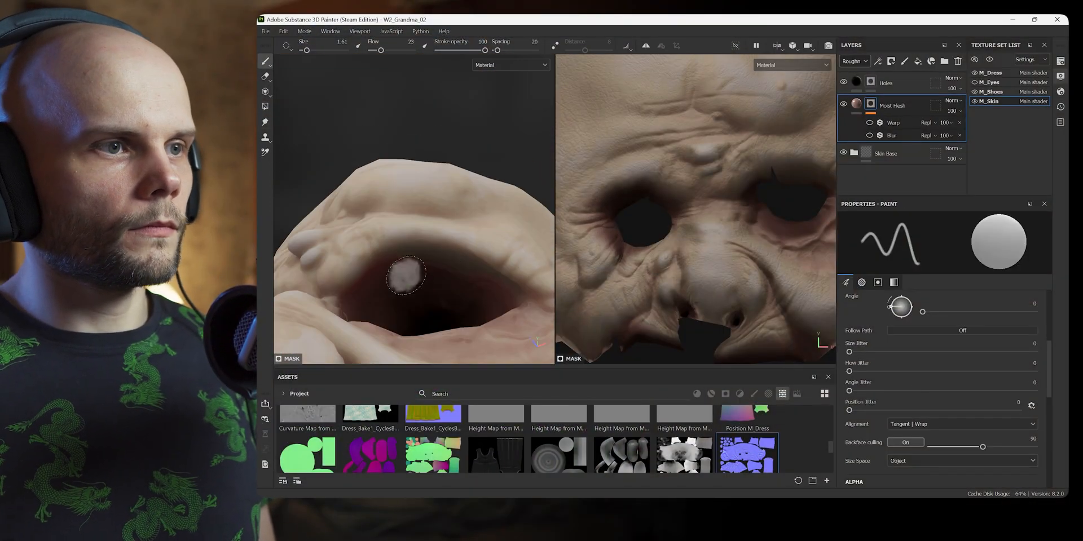
Step: Paint and clean up the Moist Flesh mask around the eye sockets' inner rims, using a brush flow of 10
mouse_move(406, 273)
left_mouse_down("alt")
mouse_move(493, 263)
mouse_move(473, 270)
left_mouse_up("alt")
left_click_drag(527, 244, 463, 244, "alt")
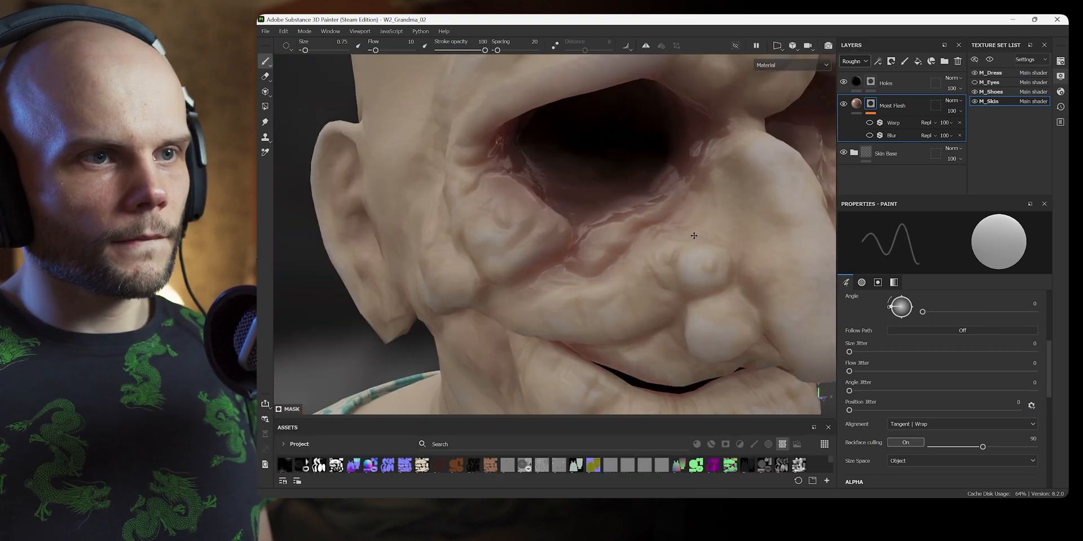
left_click_drag(558, 282, 538, 289, "alt")
key("e")
mouse_move(619, 231)
left_mouse_down("alt")
mouse_move(643, 226)
mouse_move(626, 141)
mouse_move(587, 130)
left_mouse_up("alt")
Step: Smudge and repaint the Holes mask around the eye sockets to blend the black depths
left_click(871, 82)
key("5")
mouse_move(584, 302)
left_mouse_down("alt")
mouse_move(598, 214)
mouse_move(558, 258)
mouse_move(587, 313)
mouse_move(723, 235)
left_mouse_up("alt")
key("1")
right_click_drag(723, 234, 665, 225, "alt")
left_click_drag(598, 237, 677, 203, "alt")
Step: Return to the Moist Flesh mask and refine the flesh around the eyes by alternately erasing and painting
left_click(871, 104)
mouse_move(610, 250)
left_mouse_down("alt")
mouse_move(728, 296)
mouse_move(533, 312)
mouse_move(550, 262)
mouse_move(598, 253)
mouse_move(507, 270)
mouse_move(581, 325)
mouse_move(654, 277)
left_mouse_up("alt")
key("2")
key("1")
key("2")
key("1")
mouse_move(575, 220)
left_mouse_down("alt")
mouse_move(512, 259)
mouse_move(584, 282)
mouse_move(644, 279)
left_mouse_up("alt")
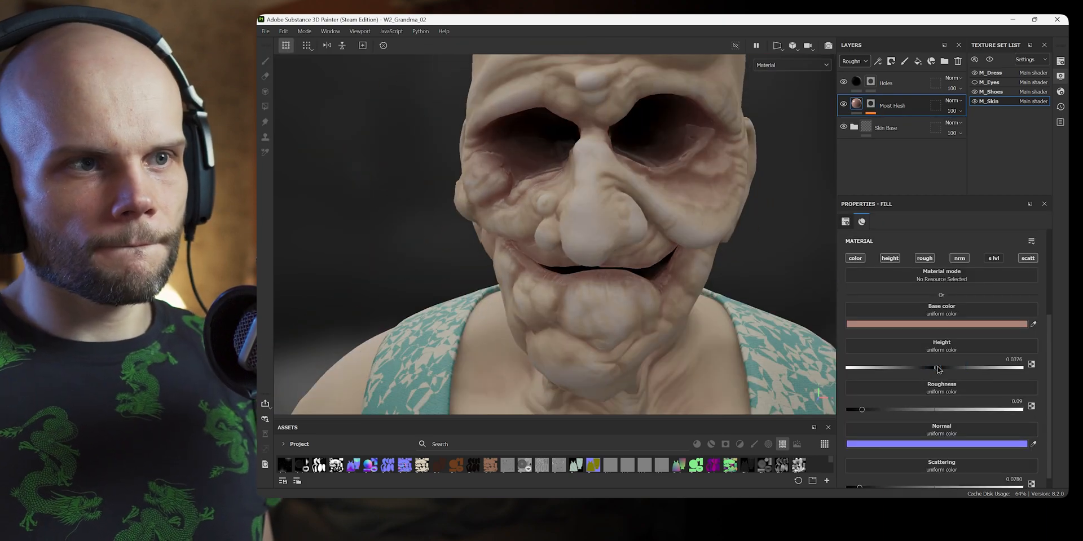
Step: Disable the Height channel of the Moist Flesh fill and check the head and chest wound without it
left_click(890, 258)
right_click_drag(682, 274, 645, 366, "alt")
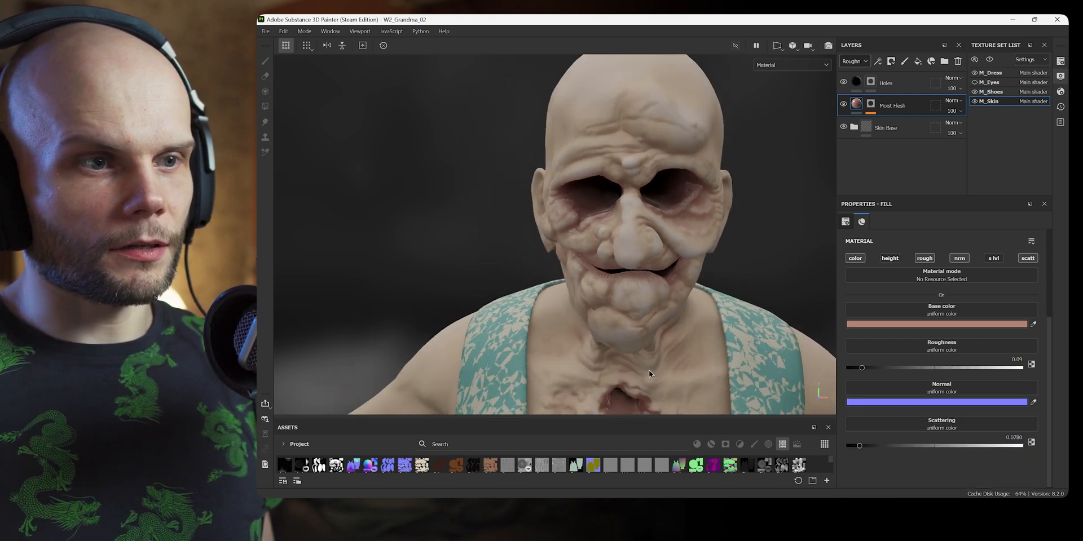
middle_click_drag(645, 366, 618, 185, "alt")
left_click_drag(618, 185, 669, 194, "alt")
middle_click_drag(668, 194, 648, 386, "alt")
right_click_drag(649, 387, 662, 171, "alt")
mouse_move(648, 238)
left_mouse_down("alt")
mouse_move(672, 250)
mouse_move(654, 280)
mouse_move(672, 244)
mouse_move(618, 276)
mouse_move(655, 245)
left_mouse_up("alt")
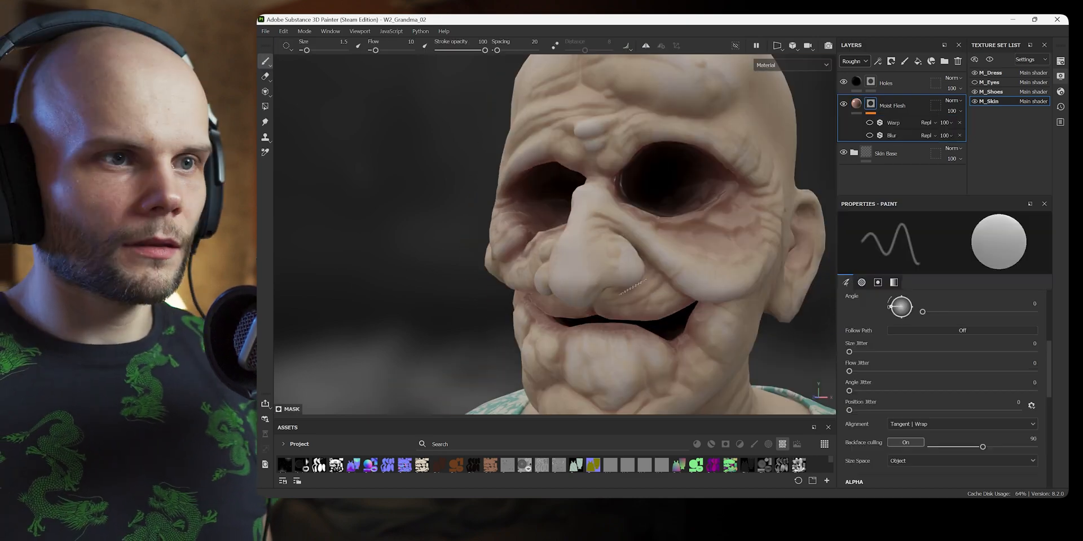
Step: Paint moist flesh around the upper lip, mouth corners and nose folds on the Moist Flesh mask with brush size 1.5
mouse_move(615, 349)
left_mouse_down("alt")
mouse_move(566, 286)
mouse_move(610, 260)
mouse_move(586, 263)
mouse_move(604, 248)
mouse_move(570, 260)
left_mouse_up("alt")
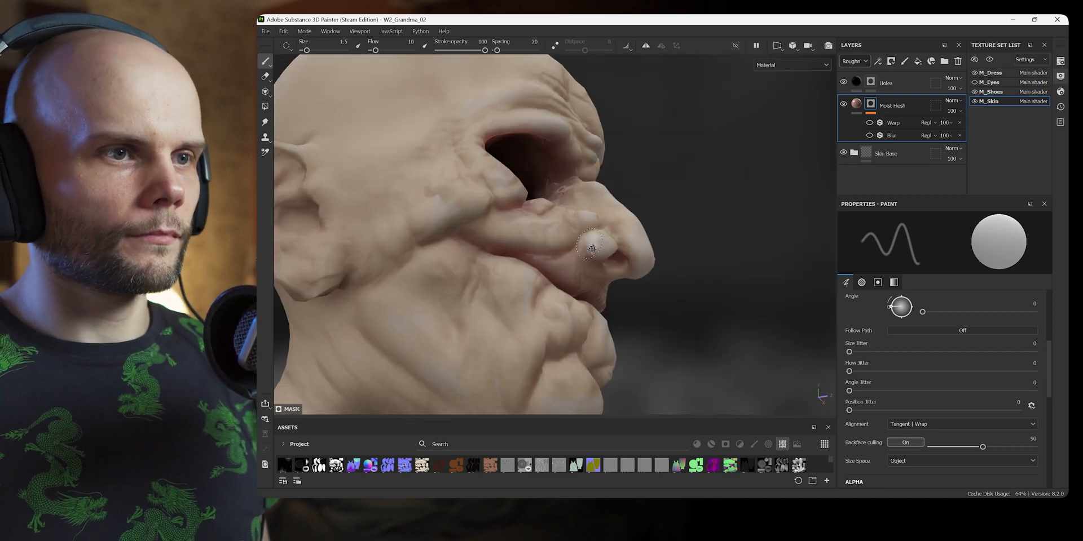
right_click_drag(610, 254, 564, 265, "alt")
left_click_drag(621, 249, 480, 243, "alt")
mouse_move(609, 243)
right_mouse_down("alt")
mouse_move(653, 232)
mouse_move(641, 232)
right_mouse_up("alt")
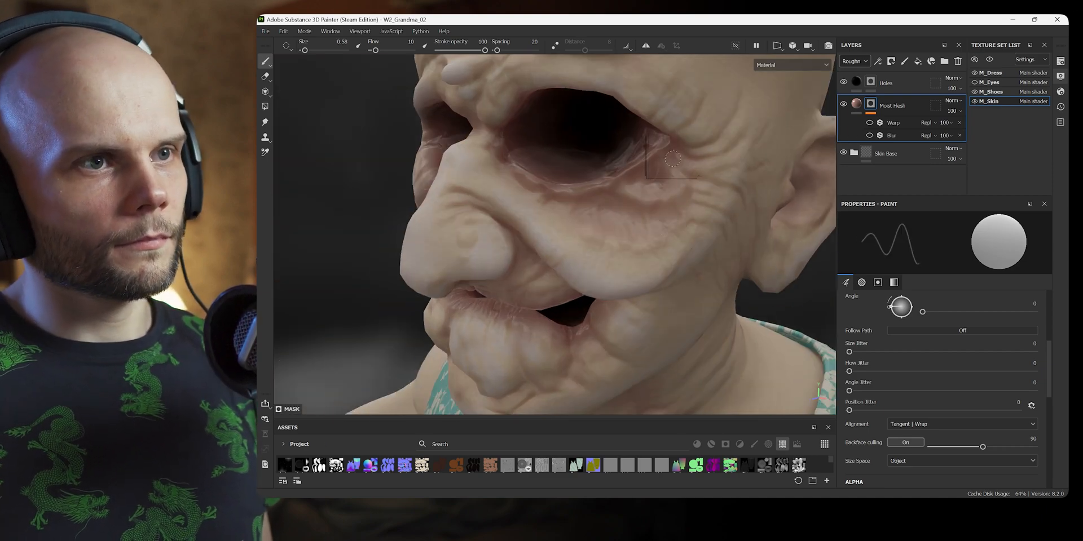
Step: Paint fine flesh detail into the wrinkles at the eye socket's outer corner on the Moist Flesh mask
left_click_drag(686, 157, 621, 204, "alt")
left_click_drag(535, 190, 553, 259, "alt")
left_click_drag(570, 195, 589, 209)
left_click_drag(586, 271, 587, 169, "alt")
left_click_drag(587, 192, 734, 219)
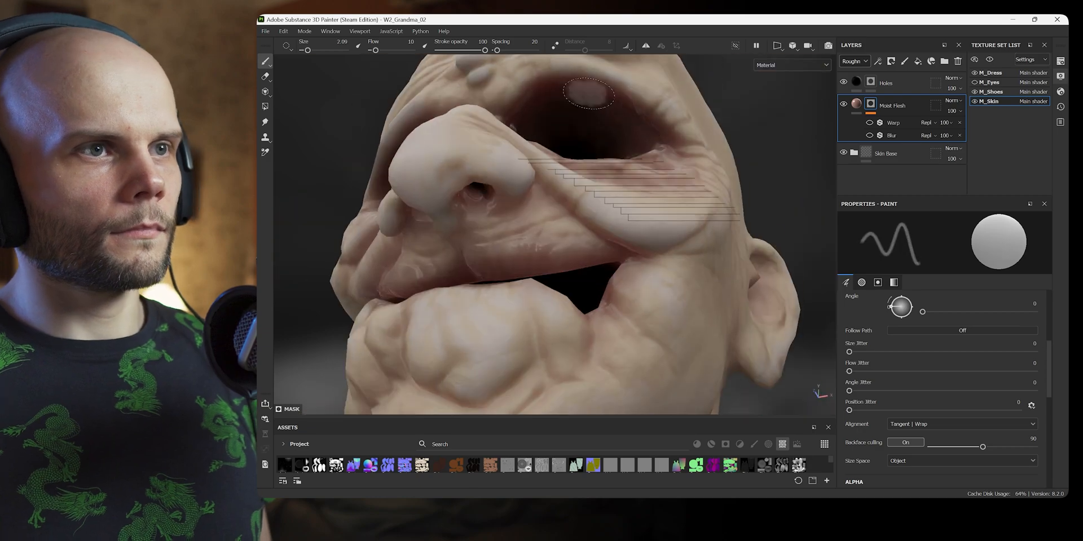
Step: Enlarge the brush to 2.09 and paint soft flesh tones around the nostrils, upper lip and cheek fold
left_click_drag(508, 214, 631, 243, "alt")
left_click_drag(535, 226, 598, 237, "alt")
right_click_drag(491, 158, 505, 157, "ctrl")
left_click_drag(699, 175, 513, 310, "alt")
left_click_drag(609, 316, 570, 203, "alt")
right_click_drag(570, 203, 612, 208, "alt")
left_click_drag(611, 208, 558, 186, "alt")
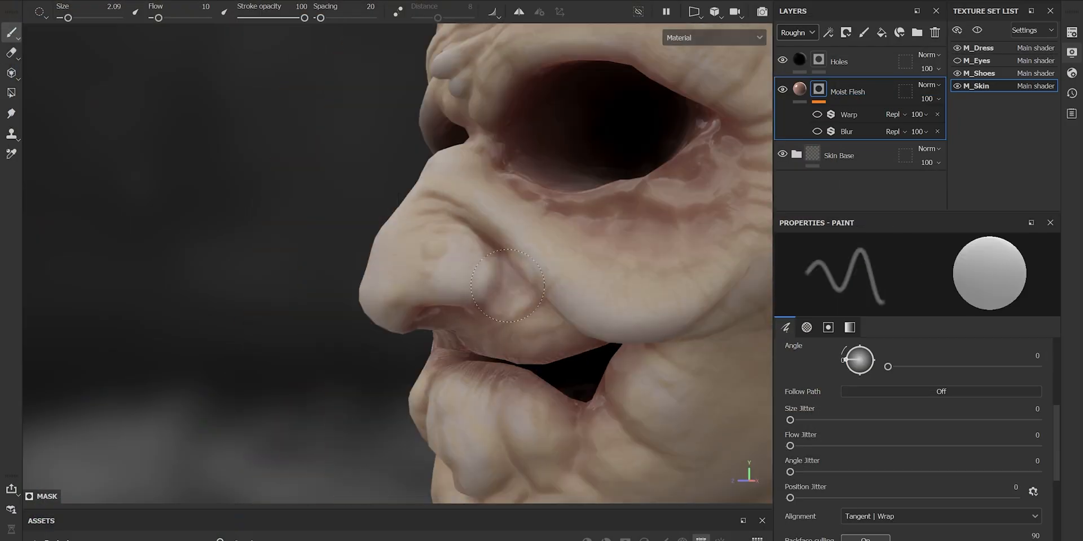
Step: Erase and repaint parts of the Moist Flesh mask on both sides of the nose and mouth
key("2")
left_click_drag(541, 237, 395, 249, "alt")
key("1")
right_click_drag(316, 226, 429, 226, "alt")
left_click_drag(282, 226, 218, 265, "alt")
right_click_drag(570, 229, 451, 215, "alt")
mouse_move(473, 271)
left_mouse_down("alt")
mouse_move(468, 203)
mouse_move(541, 237)
left_mouse_up("alt")
Step: Paint moist flesh over the chest wound's inner walls and edge, starting with brush size 2.25
right_click_drag(507, 282, 564, 292, "alt")
middle_click_drag(564, 292, 468, 84, "alt")
left_click_drag(468, 237, 513, 203, "alt")
right_click_drag(496, 204, 512, 203, "ctrl")
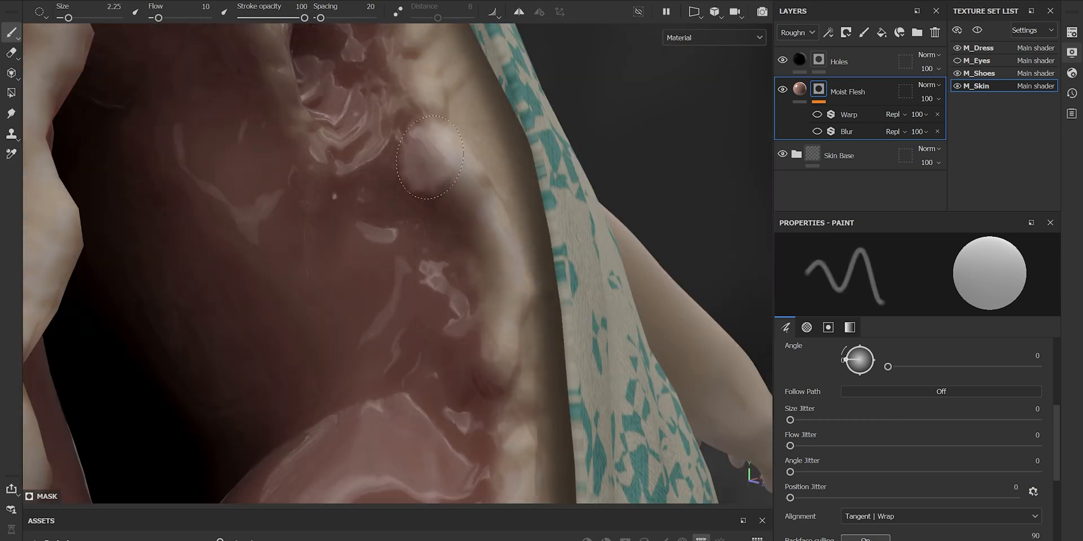
left_click_drag(512, 203, 400, 252, "alt")
left_click_drag(476, 261, 542, 248, "alt")
right_click_drag(417, 265, 402, 265, "ctrl")
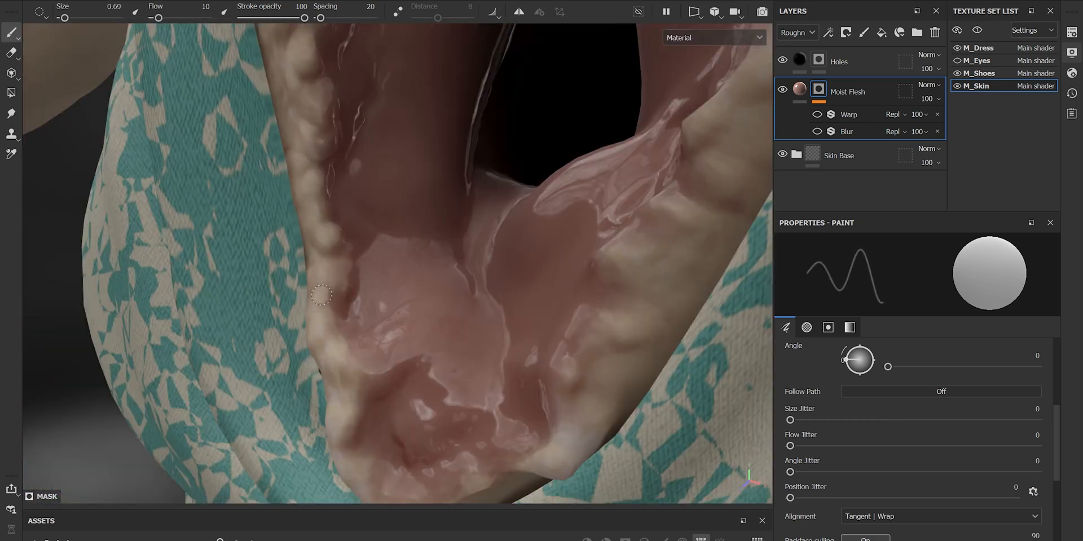
Step: Paint moist flesh over the lower rim of the chest wound with brush size 1.06
left_click_drag(330, 151, 334, 210, "alt")
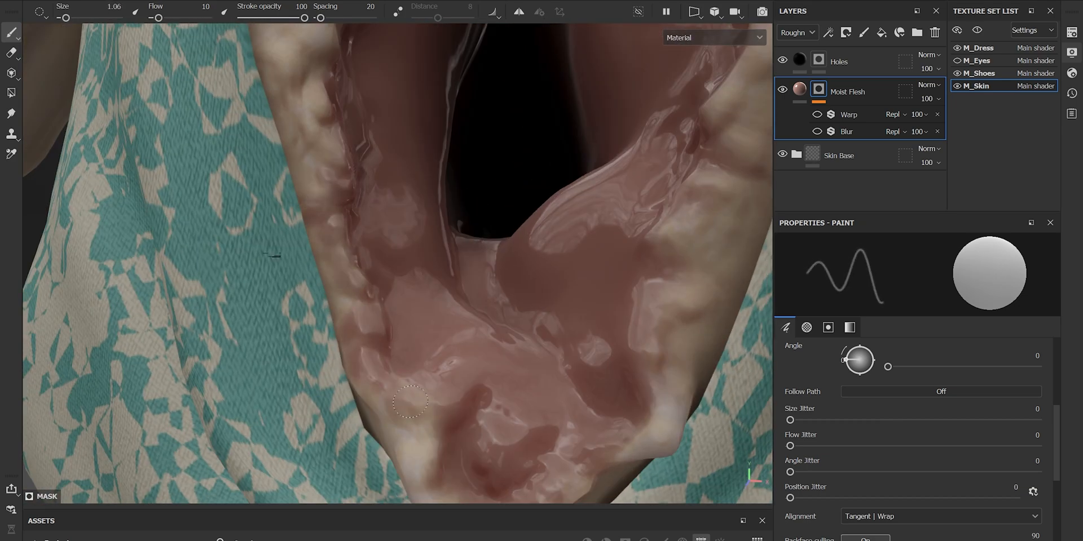
left_click_drag(394, 401, 451, 390, "alt")
middle_click_drag(472, 410, 392, 368, "alt")
left_click_drag(534, 246, 587, 260, "alt")
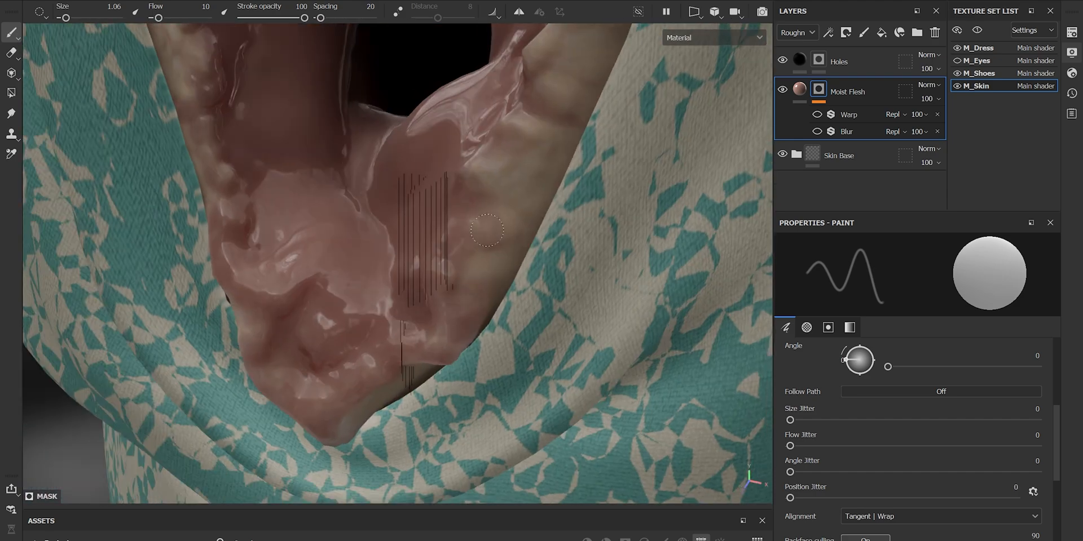
Step: Extend the moist flesh up the chest wound's side rims toward the small hollow beside the main cavity
middle_click_drag(564, 136, 440, 287, "alt")
middle_click_drag(525, 135, 451, 265, "alt")
middle_click_drag(460, 91, 410, 308, "alt")
left_click_drag(419, 234, 358, 420, "alt")
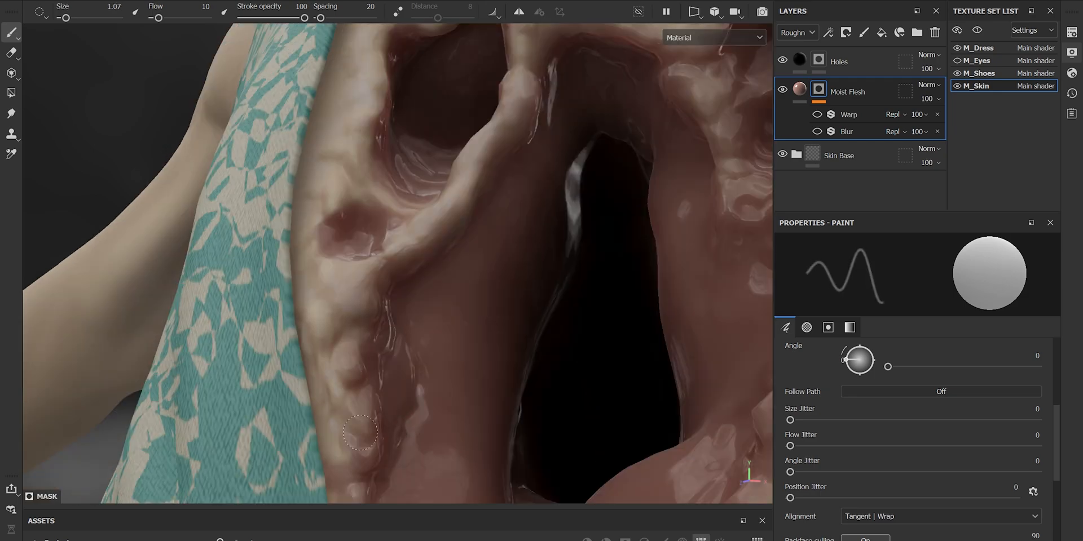
left_click_drag(329, 336, 595, 210, "alt")
Step: Paint reddish flesh patches on the skin above the chest cavities with brush size 0.79
mouse_move(583, 258)
left_mouse_down("alt")
mouse_move(637, 265)
mouse_move(665, 316)
left_mouse_up("alt")
key("5")
key("1")
right_click_drag(344, 272, 330, 272, "ctrl")
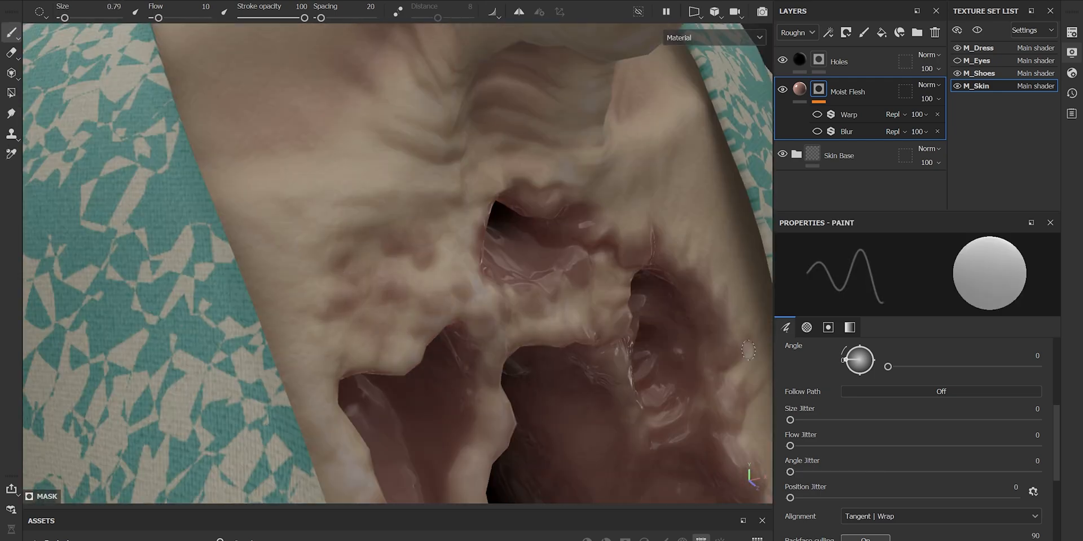
Step: Paint moist flesh around the edges of the upper chest hole, adjusting the brush size between strokes
right_click_drag(339, 312, 406, 227, "alt")
mouse_move(406, 227)
left_mouse_down("alt")
mouse_move(429, 186)
mouse_move(496, 254)
left_mouse_up("alt")
right_click_drag(487, 326, 533, 326, "ctrl")
left_click_drag(496, 254, 534, 326, "alt")
right_click_drag(534, 326, 499, 326, "ctrl")
mouse_move(530, 321)
left_mouse_down("alt")
mouse_move(485, 260)
mouse_move(555, 316)
mouse_move(541, 225)
mouse_move(480, 296)
mouse_move(508, 270)
left_mouse_up("alt")
Step: Alternate erasing and painting on the Moist Flesh mask to shape the crease beside the upper chest hole
key("2")
key("1")
key("2")
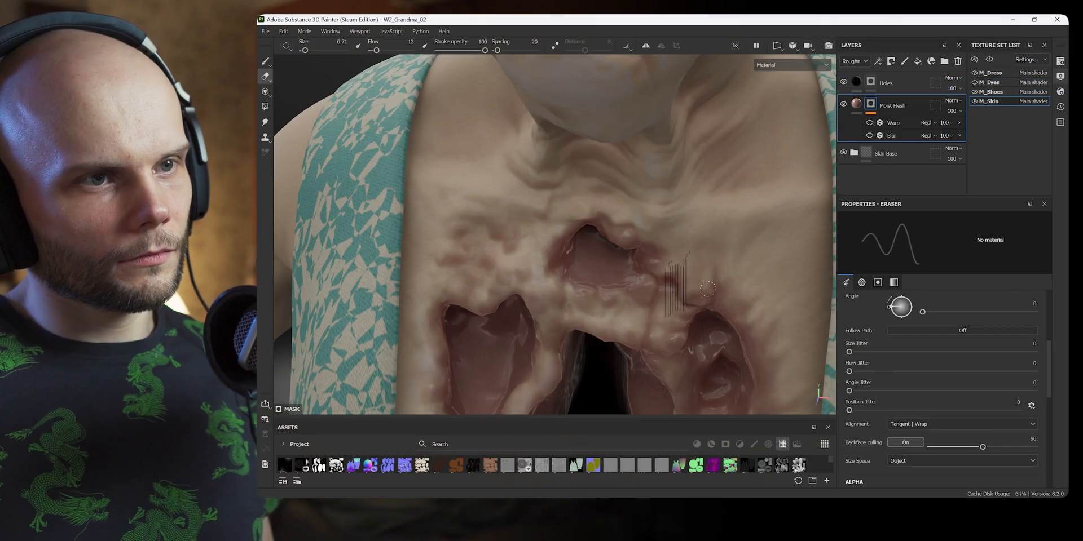
right_click_drag(708, 290, 756, 316, "alt")
middle_click_drag(756, 316, 628, 242, "alt")
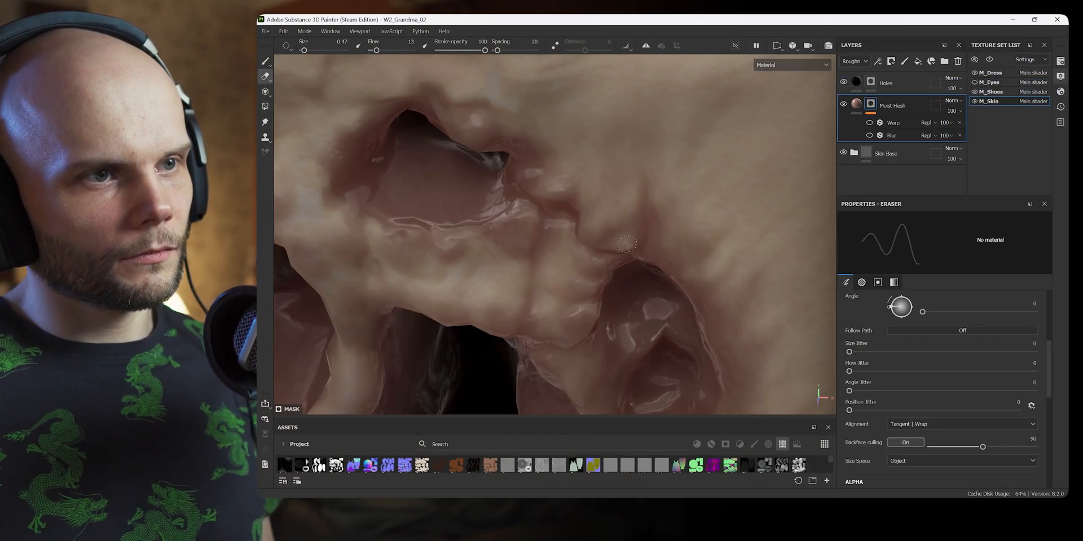
Step: Erase fine lines between the upper and side chest holes on the Moist Flesh mask, and set the eraser flow to 9
mouse_move(596, 279)
left_mouse_down("alt")
mouse_move(615, 271)
mouse_move(570, 316)
mouse_move(676, 240)
left_mouse_up("alt")
key("1")
key("2")
mouse_move(671, 240)
left_mouse_down()
mouse_move(665, 211)
mouse_move(668, 248)
left_mouse_up()
right_click_drag(668, 248, 609, 243, "alt")
left_click_drag(378, 50, 373, 50)
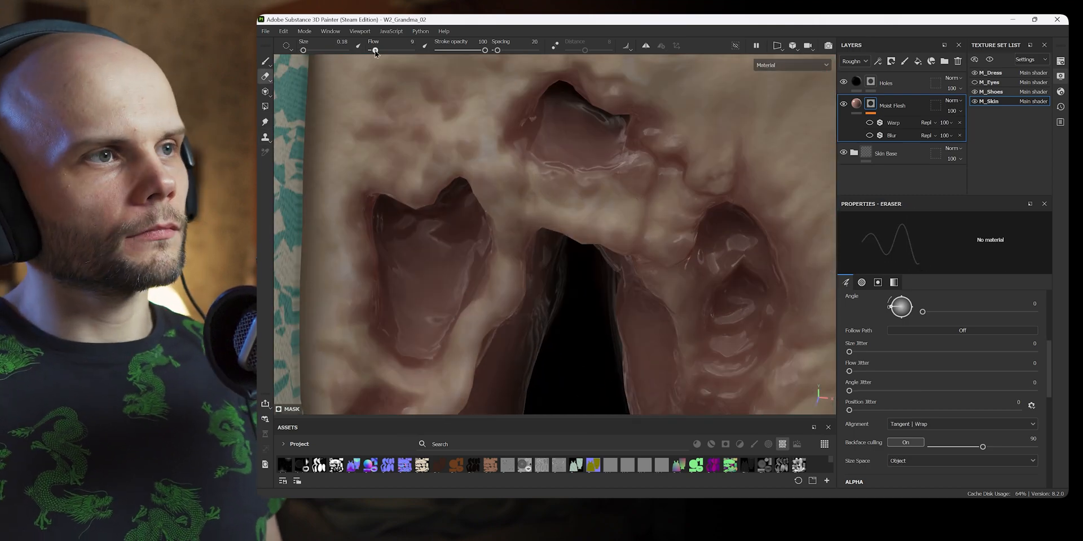
Step: Paint and erase finishing flesh details on the skin bridges between the chest holes
key("1")
right_click_drag(558, 226, 614, 249, "alt")
left_click_drag(614, 249, 599, 272, "alt")
key("2")
mouse_move(590, 248)
left_mouse_down()
mouse_move(612, 262)
mouse_move(569, 282)
left_mouse_up()
Step: Paint black depth into the upper chest hole on the Holes mask, erasing and resizing the brush as needed
left_click(870, 82)
key("1")
left_click_drag(620, 236, 592, 214, "alt")
mouse_move(581, 195)
left_mouse_down()
mouse_move(564, 226)
mouse_move(609, 215)
mouse_move(587, 231)
left_mouse_up()
key("2")
key("1")
right_click_drag(587, 226, 593, 226, "ctrl")
left_click_drag(594, 226, 589, 218, "alt")
mouse_move(589, 218)
left_mouse_down()
mouse_move(570, 223)
mouse_move(587, 217)
left_mouse_up()
mouse_move(587, 217)
left_mouse_down("alt")
mouse_move(629, 253)
mouse_move(705, 257)
mouse_move(640, 220)
mouse_move(626, 226)
mouse_move(654, 214)
mouse_move(671, 225)
left_mouse_up("alt")
Step: Compare the chest with the Holes layer hidden and shown, and set its fill height to -0.3495
left_click(856, 82)
left_click(843, 82)
left_click(843, 83)
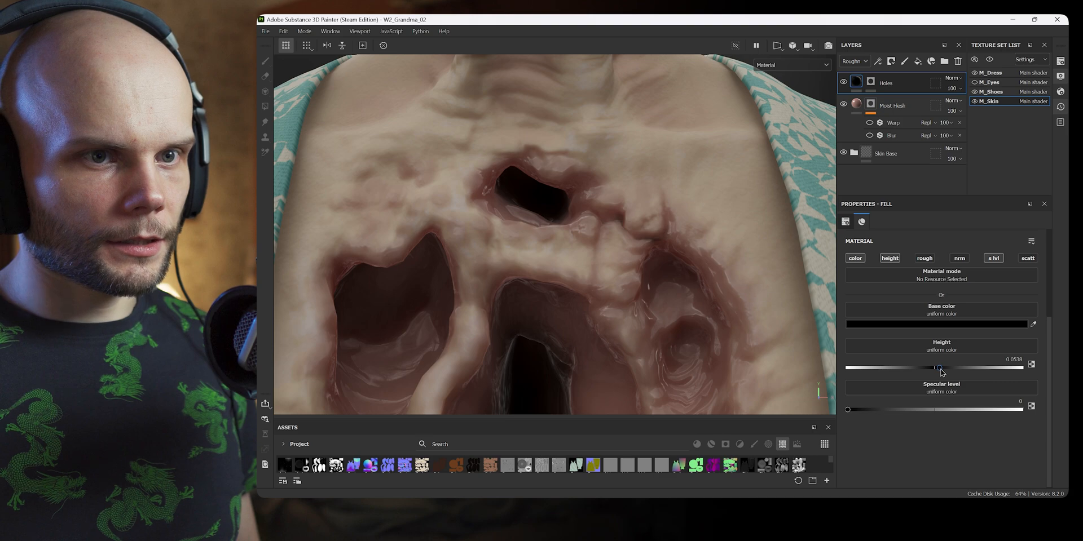
left_click_drag(939, 367, 903, 368)
Step: Show the Height channel in the layer stack and set the Holes layer's height blend mode to Linear dodge (Add)
left_click(855, 60)
left_click(853, 145)
mouse_move(855, 88)
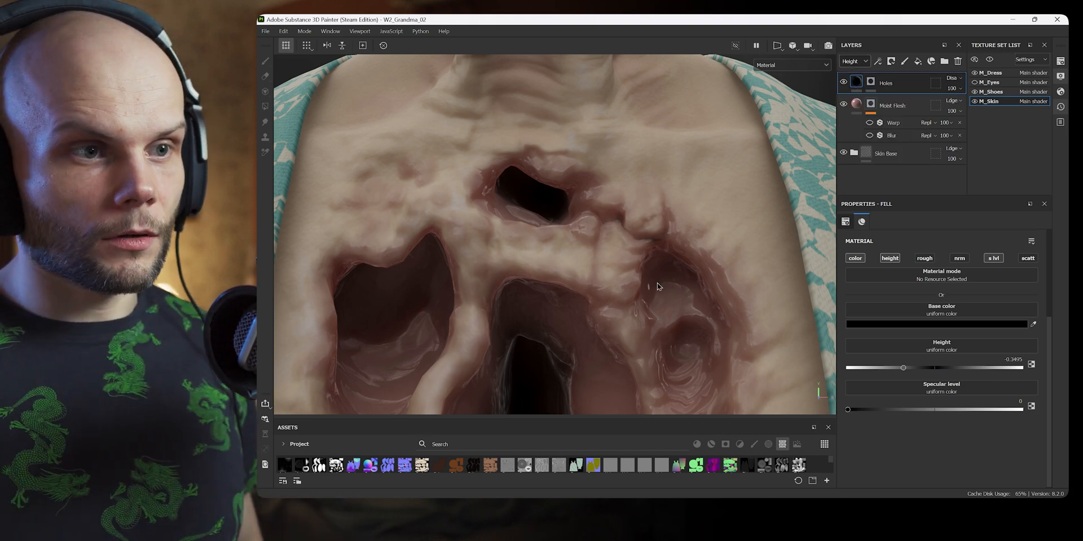
left_click_drag(645, 285, 645, 297, "alt")
middle_click_drag(553, 378, 568, 304, "alt")
left_click_drag(555, 308, 616, 359, "alt")
middle_click_drag(615, 359, 635, 215, "alt")
left_click_drag(640, 250, 591, 274, "alt")
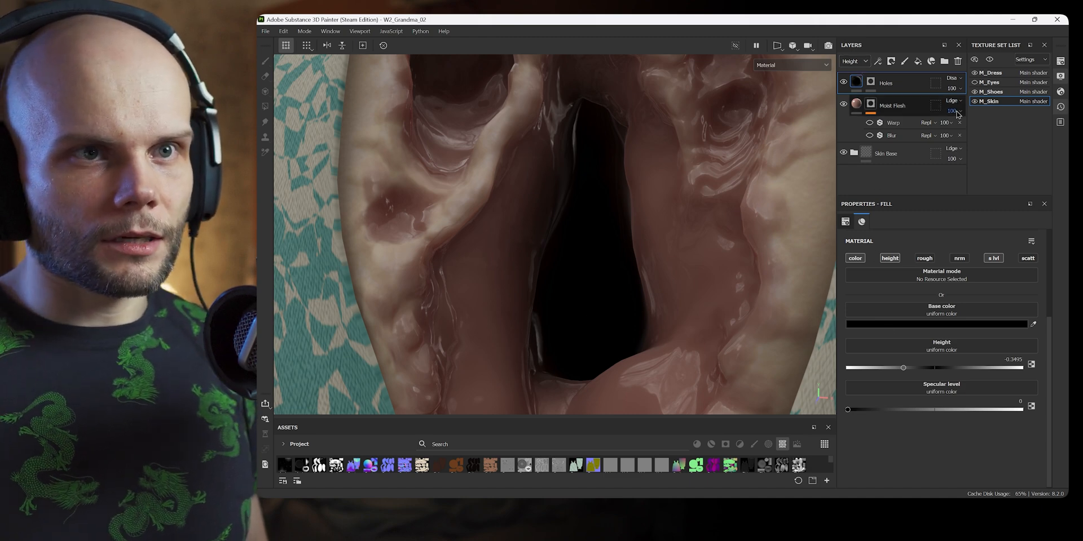
left_click(958, 80)
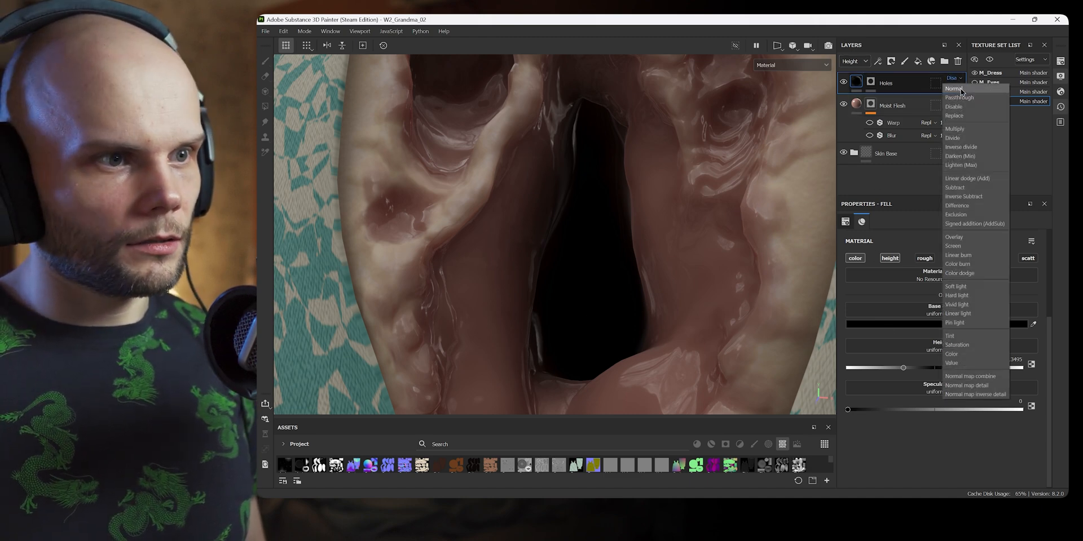
left_click(960, 90)
left_click_drag(712, 223, 711, 201, "alt")
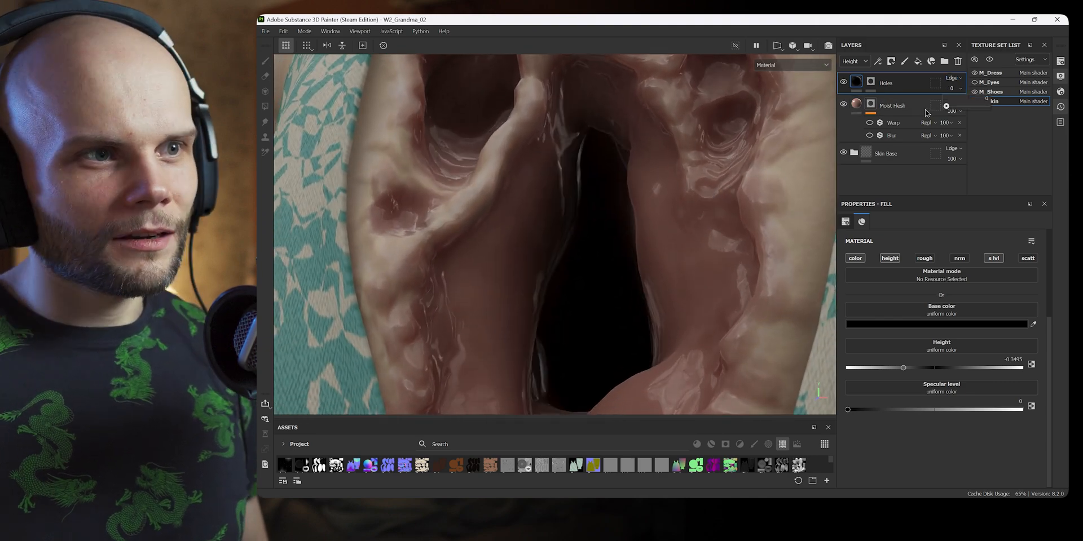
Step: Compare the Holes layer's height opacity at 0 and 100, leave it at 100, and set its fill height to -0.1559
left_click_drag(926, 110, 972, 111)
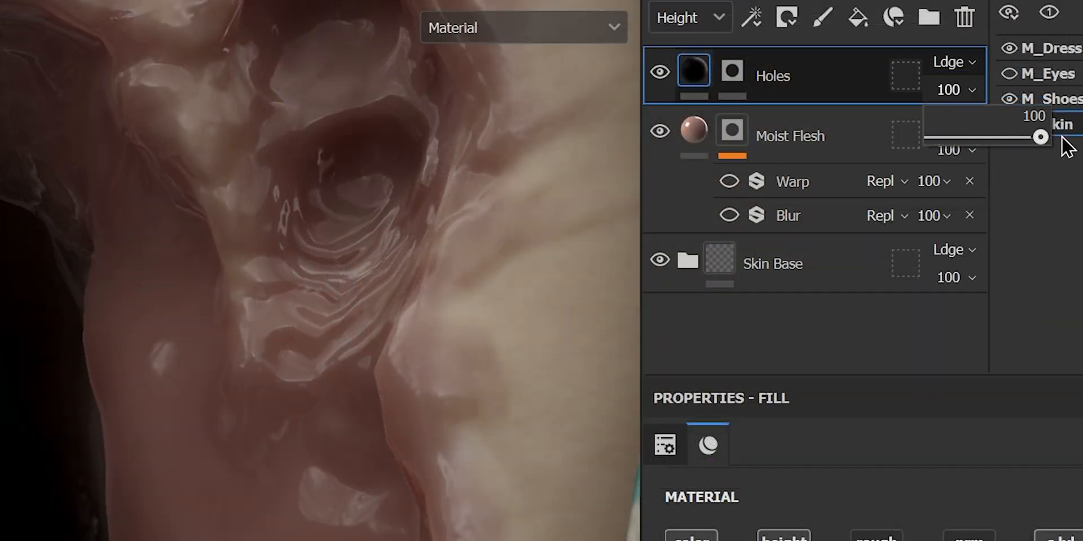
left_click_drag(986, 107, 941, 108)
left_click_drag(919, 142, 952, 146)
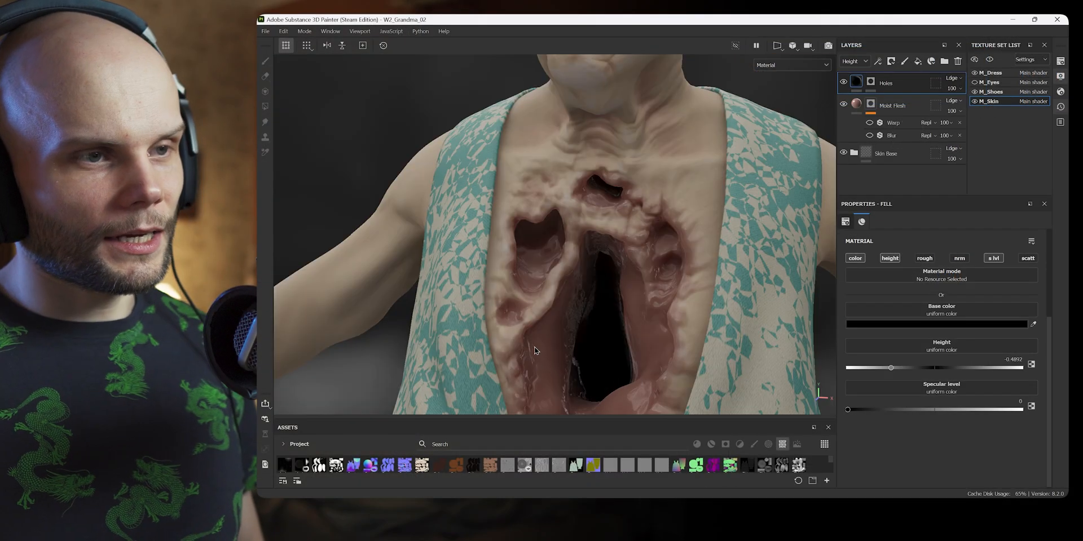
left_click_drag(975, 373, 920, 376)
left_click_drag(592, 299, 641, 305, "alt")
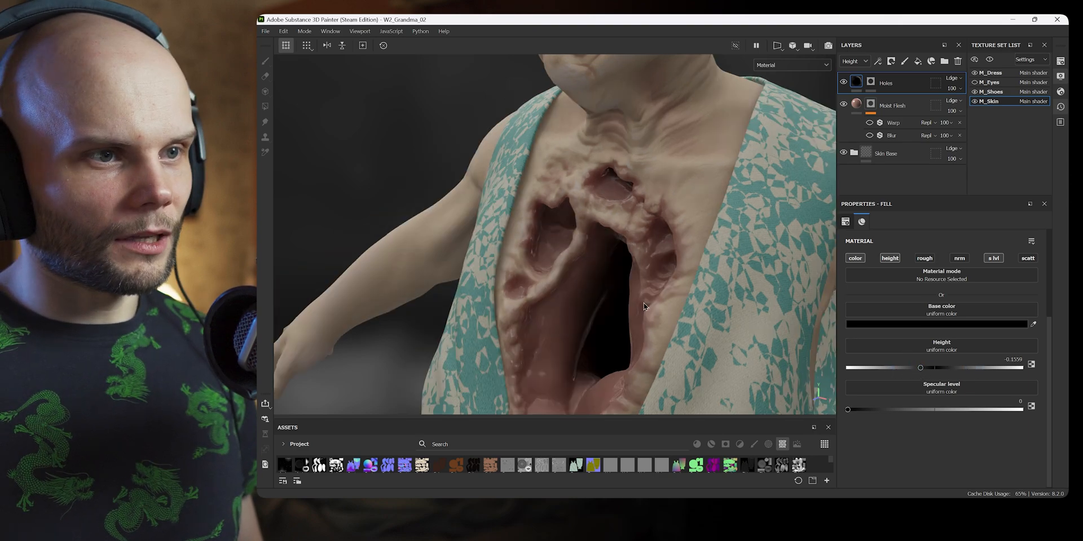
Step: Smudge the Holes mask along the edges of the large central chest cavity with a brush size of 4.02 and flow 13
middle_click_drag(641, 305, 643, 205, "alt")
right_click_drag(643, 206, 645, 188, "alt")
left_click_drag(645, 188, 627, 224, "alt")
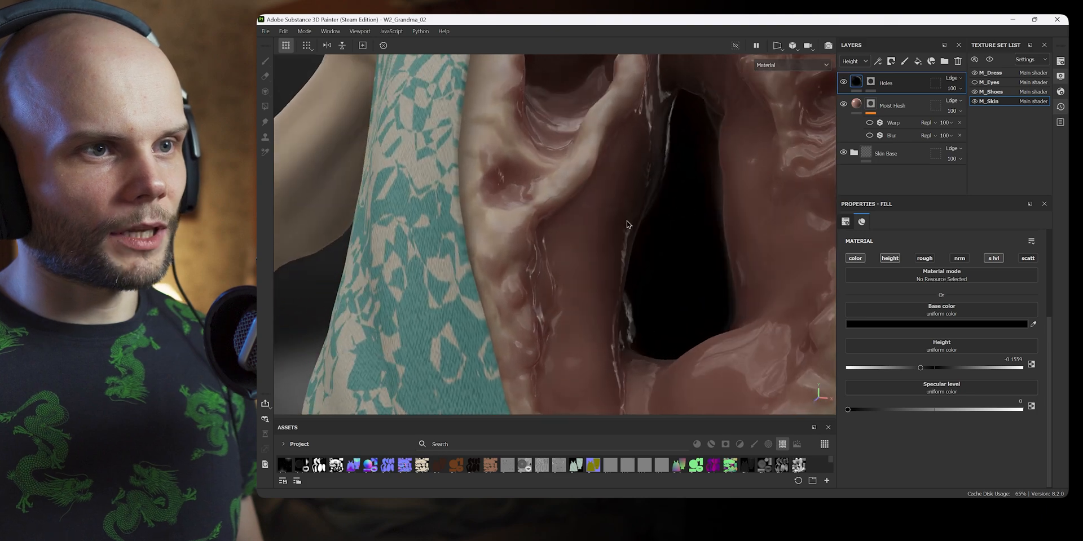
key("5")
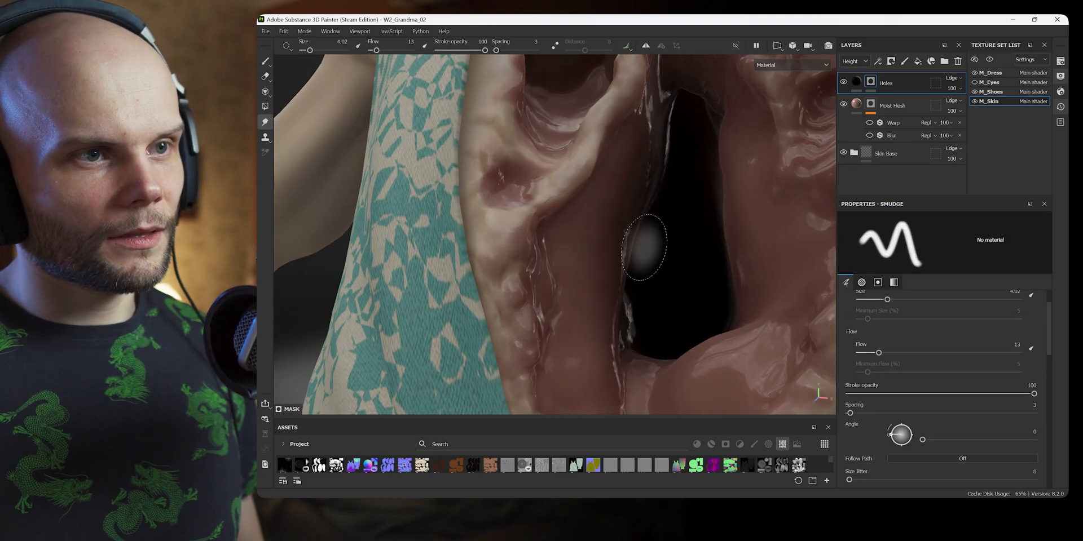
left_click_drag(614, 278, 619, 258)
mouse_move(681, 201)
left_mouse_down("alt")
mouse_move(641, 215)
mouse_move(679, 268)
mouse_move(660, 248)
left_mouse_up("alt")
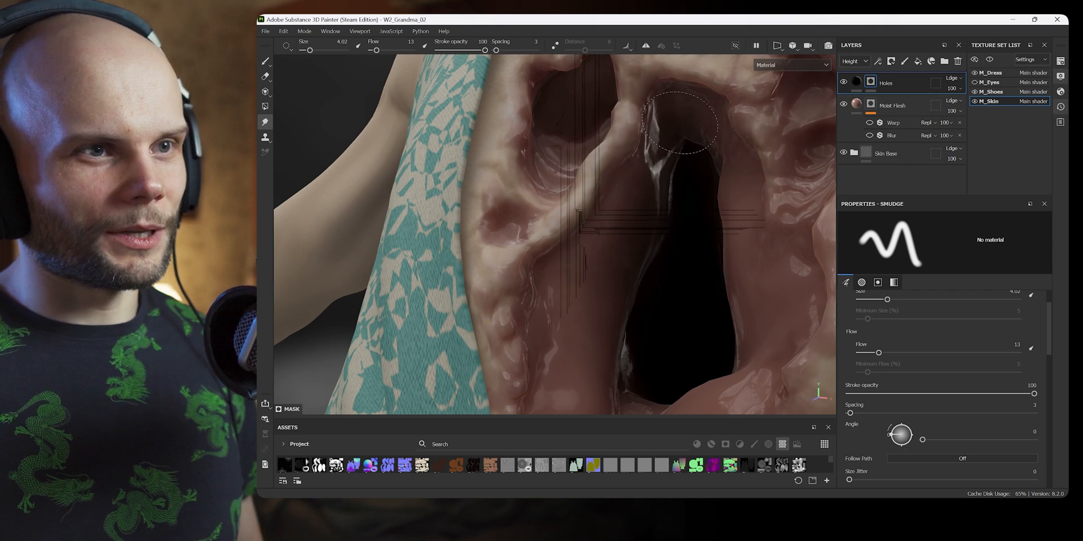
Step: Smudge the Holes mask around the upper and right-hand chest wounds with a brush size of 0.82
mouse_move(627, 230)
left_mouse_down("alt")
mouse_move(638, 248)
mouse_move(743, 150)
mouse_move(649, 172)
left_mouse_up("alt")
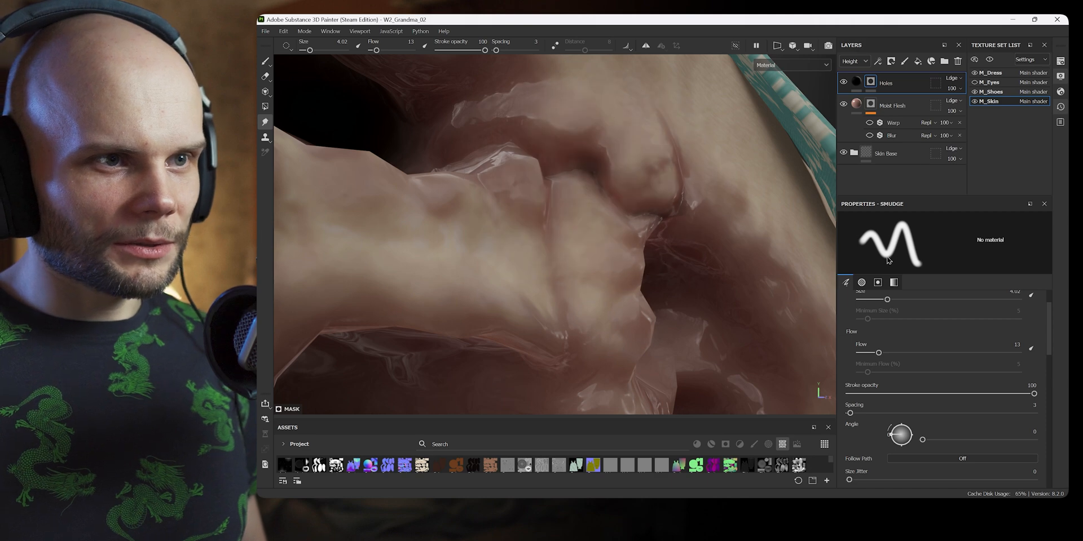
right_click_drag(659, 226, 623, 238, "ctrl")
left_click_drag(724, 207, 668, 223, "alt")
right_click_drag(700, 236, 671, 273, "alt")
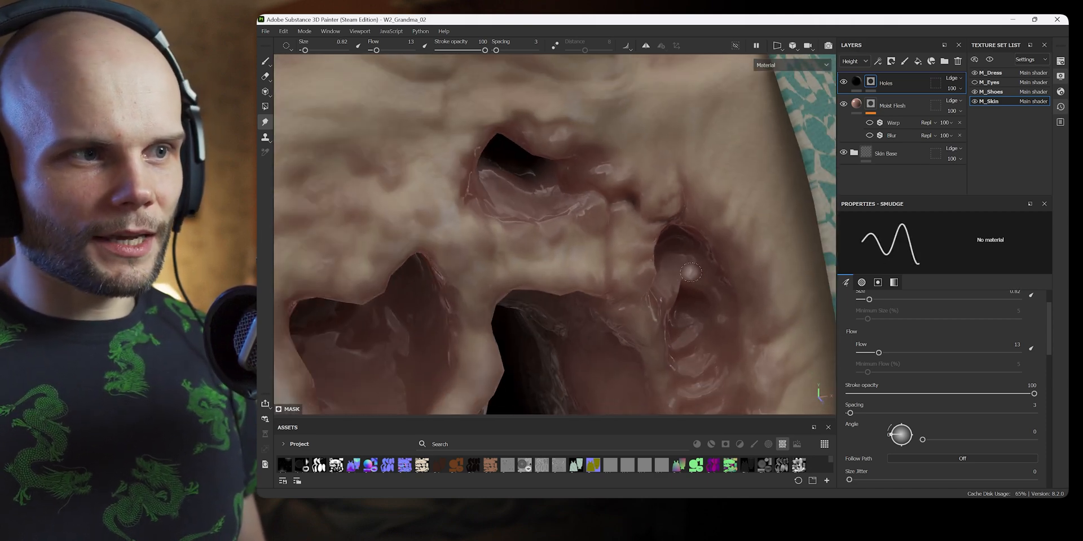
left_click_drag(692, 269, 655, 273, "alt")
middle_click_drag(654, 273, 691, 320, "alt")
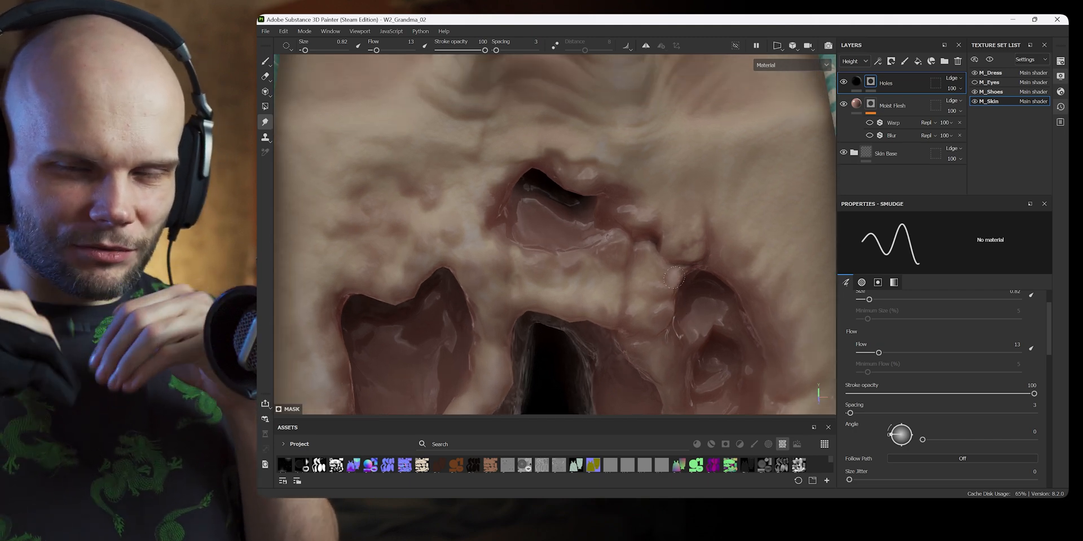
right_click_drag(702, 189, 725, 226, "alt")
left_click_drag(725, 226, 690, 210, "alt")
Step: Compare the chest wounds with the Holes layer hidden and shown, and at reduced height opacity
left_click(844, 83)
left_click(843, 83)
left_click(843, 83)
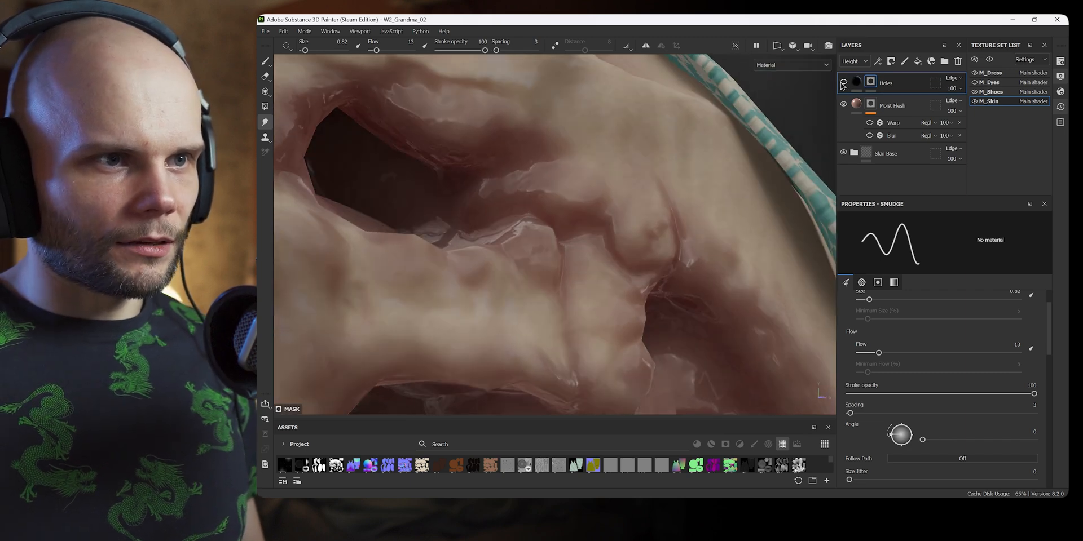
left_click(843, 83)
left_click(953, 89)
left_click_drag(965, 106, 922, 110)
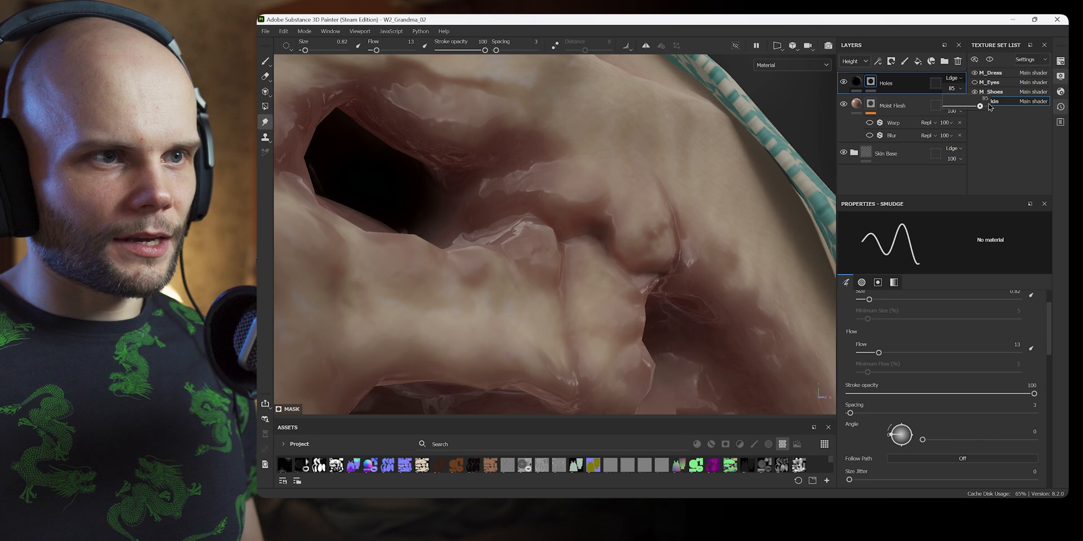
Step: Try painting a fine crease beside the upper chest wounds on the Holes mask with brush size 0.25 and flow 5, and undo it
left_click_drag(789, 220, 685, 282, "alt")
scroll(685, 282, "down", 3)
scroll(694, 235, "up", 2)
left_click_drag(694, 235, 670, 264, "alt")
right_click_drag(674, 264, 670, 264, "ctrl")
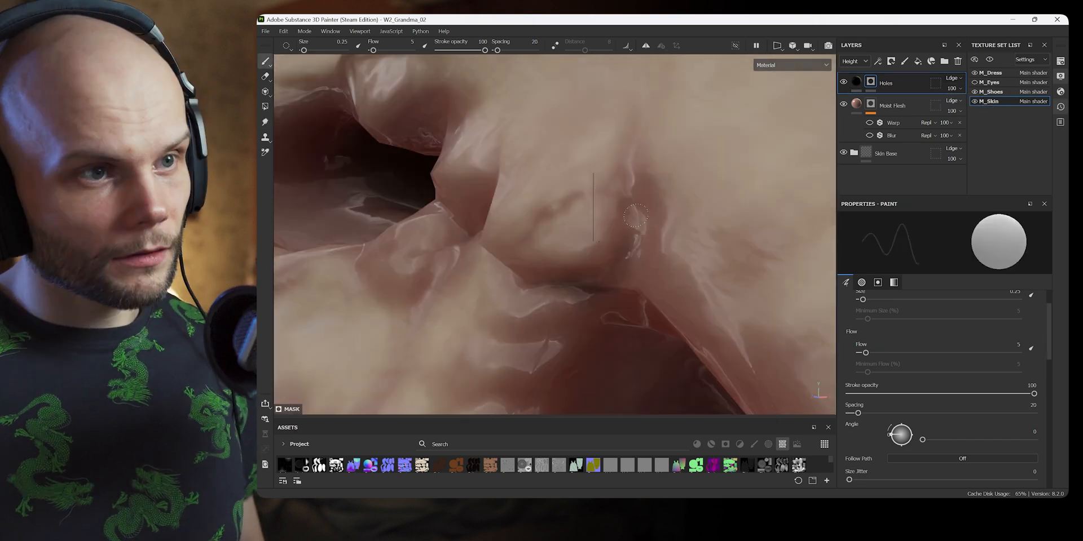
left_click_drag(636, 216, 625, 285)
key("ctrl+z")
key("ctrl+z")
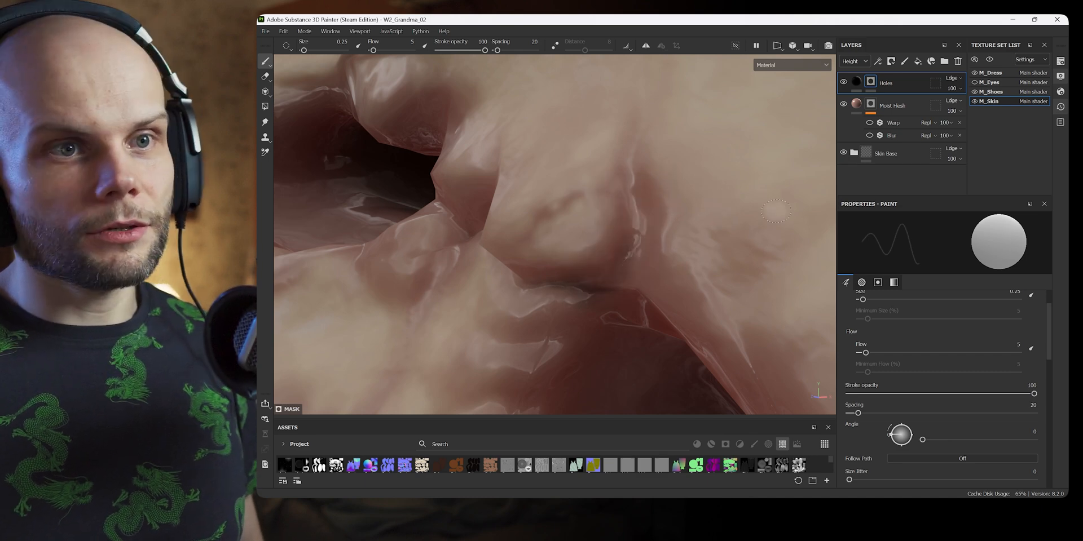
Step: Open the paint brush's alpha choices and clear the existing "alpha kyle" search
scroll(1052, 342, "up", 1)
scroll(1052, 342, "down", 6)
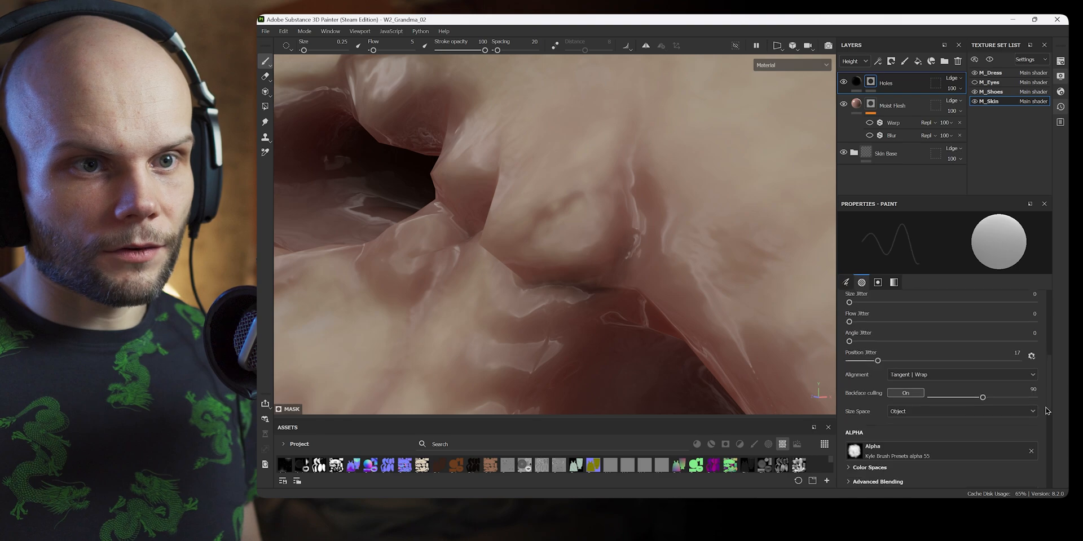
left_click(953, 318)
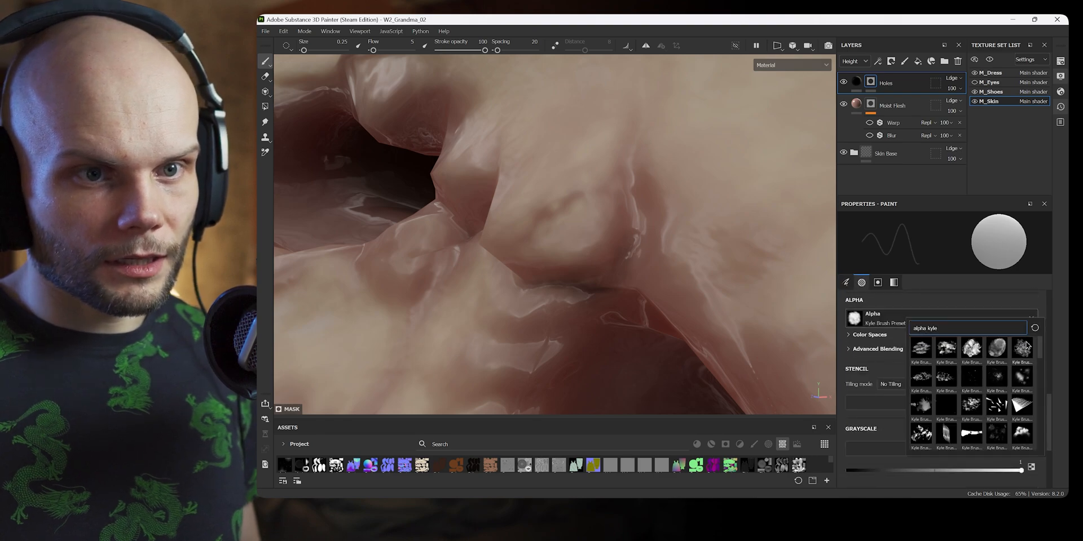
key("BackSpace")
key("BackSpace")
key("BackSpace")
key("BackSpace")
key("BackSpace")
key("BackSpace")
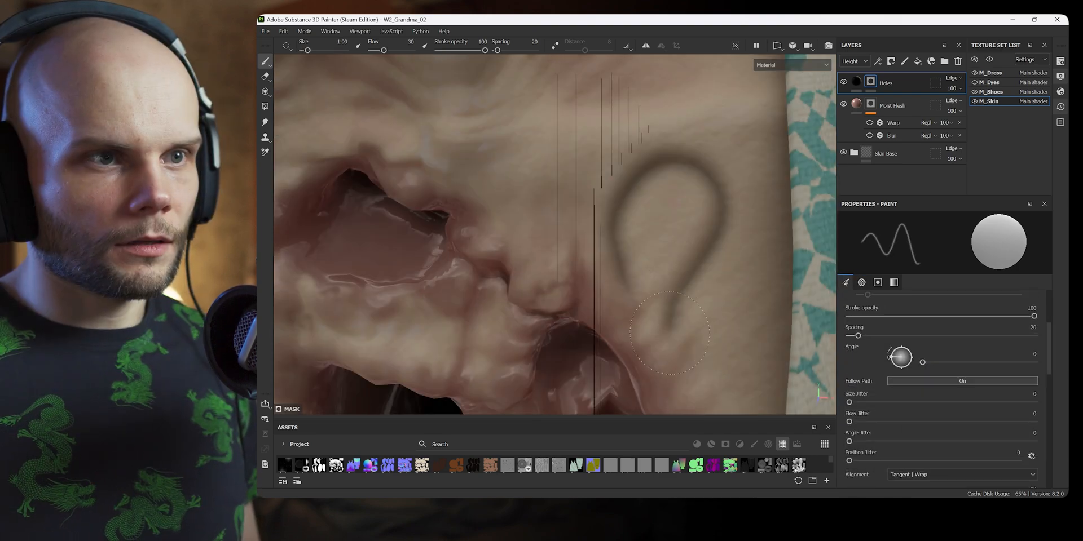
Step: Paint looping test strokes on the chest skin beside the wounds and set the Holes layer's fill height to -0.4194
mouse_move(626, 186)
left_mouse_down()
mouse_move(705, 271)
mouse_move(665, 197)
mouse_move(733, 97)
left_mouse_up()
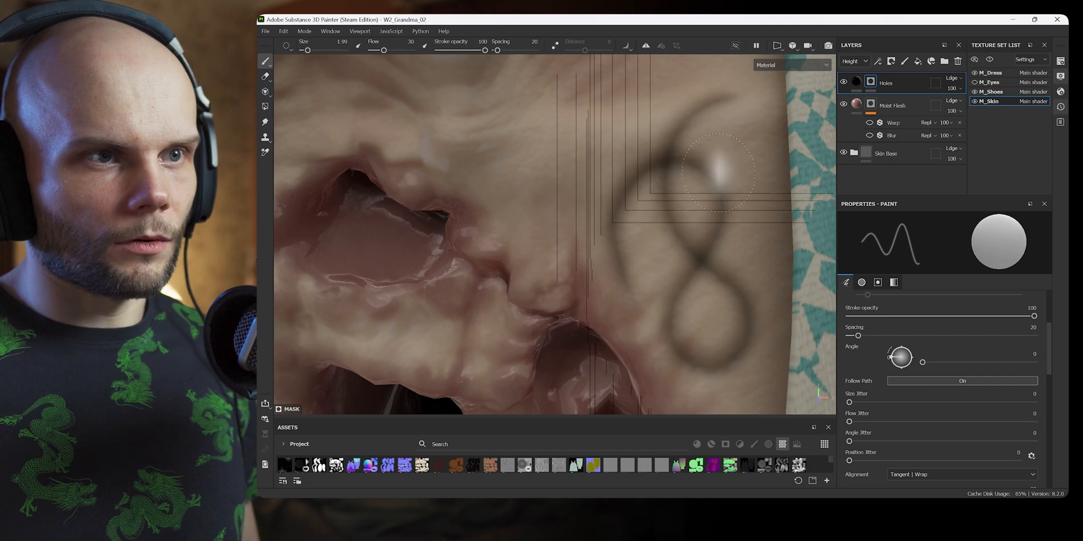
left_click_drag(762, 278, 677, 245, "alt")
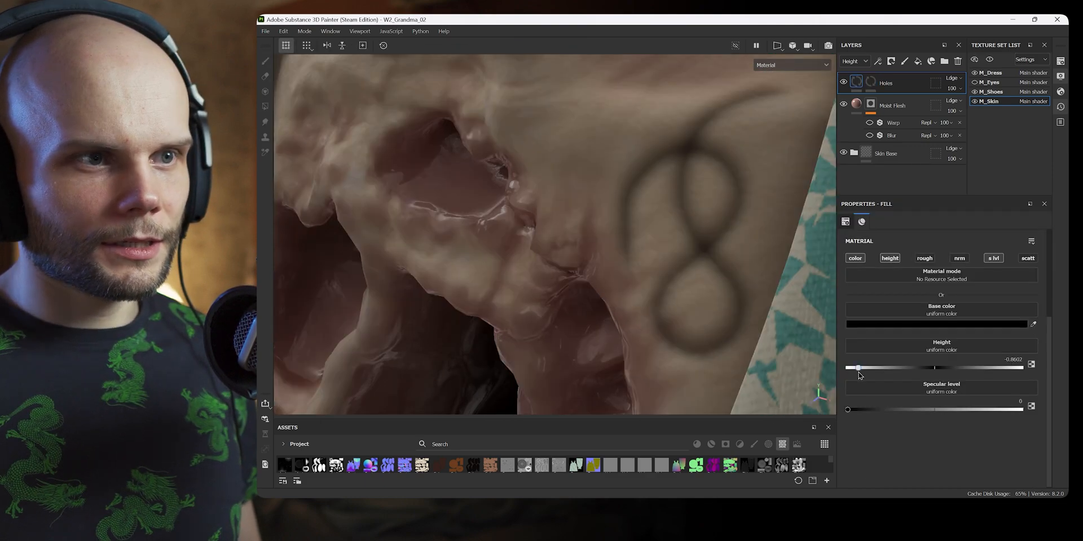
mouse_move(925, 367)
left_mouse_down()
mouse_move(942, 367)
mouse_move(898, 377)
left_mouse_up()
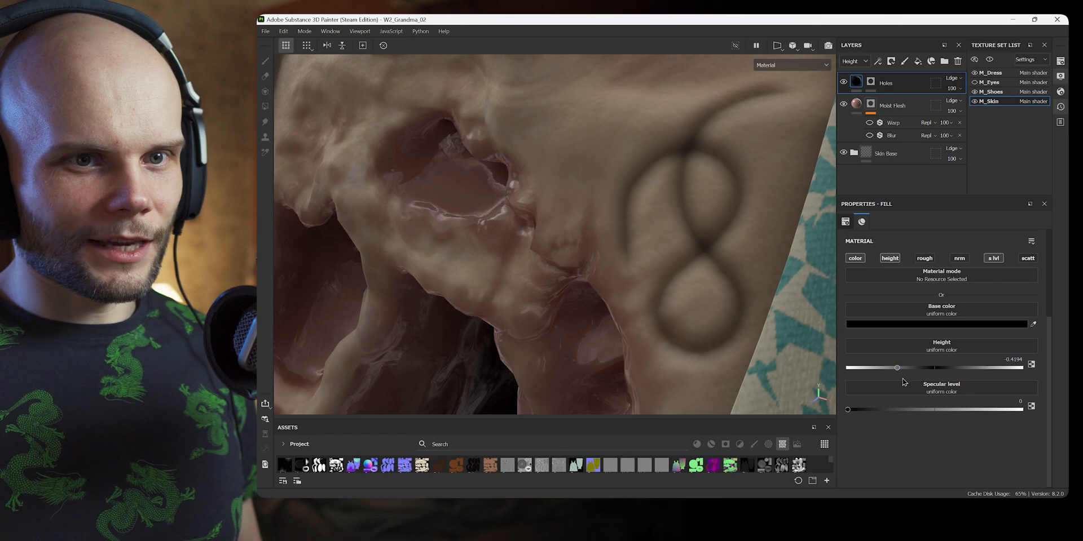
mouse_move(740, 310)
left_mouse_down("alt")
mouse_move(726, 235)
mouse_move(636, 292)
mouse_move(649, 248)
left_mouse_up("alt")
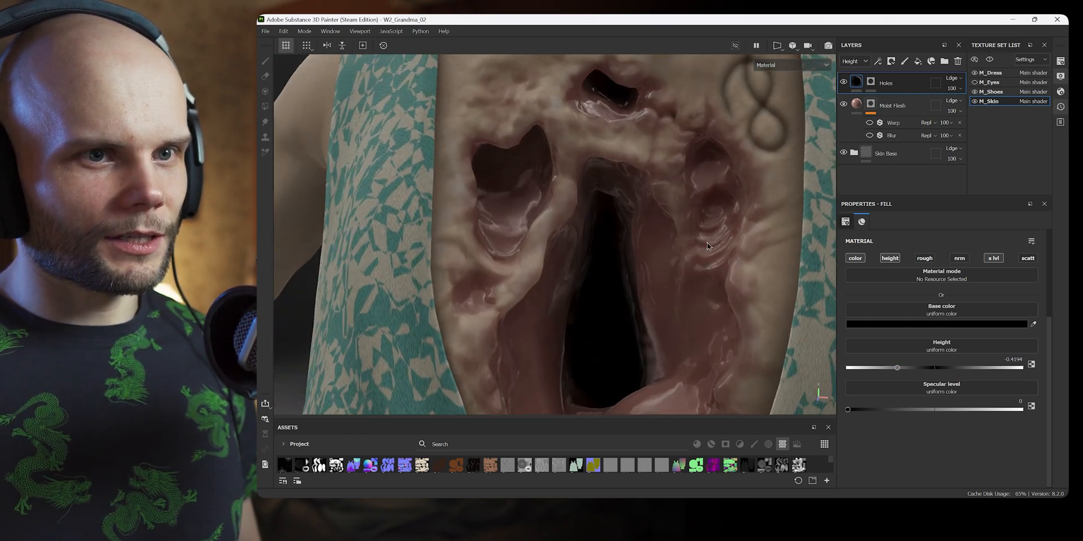
Step: Compare the whole chest with the Holes layer hidden and shown
left_click(844, 82)
left_click(843, 83)
left_click(843, 83)
left_click(843, 83)
left_click(843, 83)
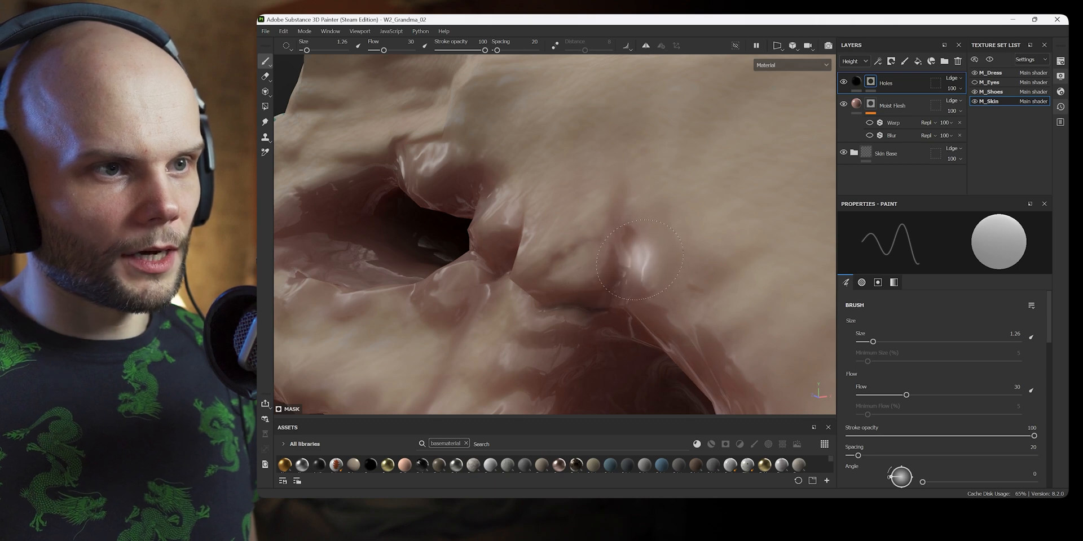
Step: Try painting a short crease between the upper and right-hand chest wounds with a smaller brush, and undo it
right_click_drag(640, 260, 627, 260, "ctrl")
left_click_drag(631, 235, 616, 299)
key("ctrl+z")
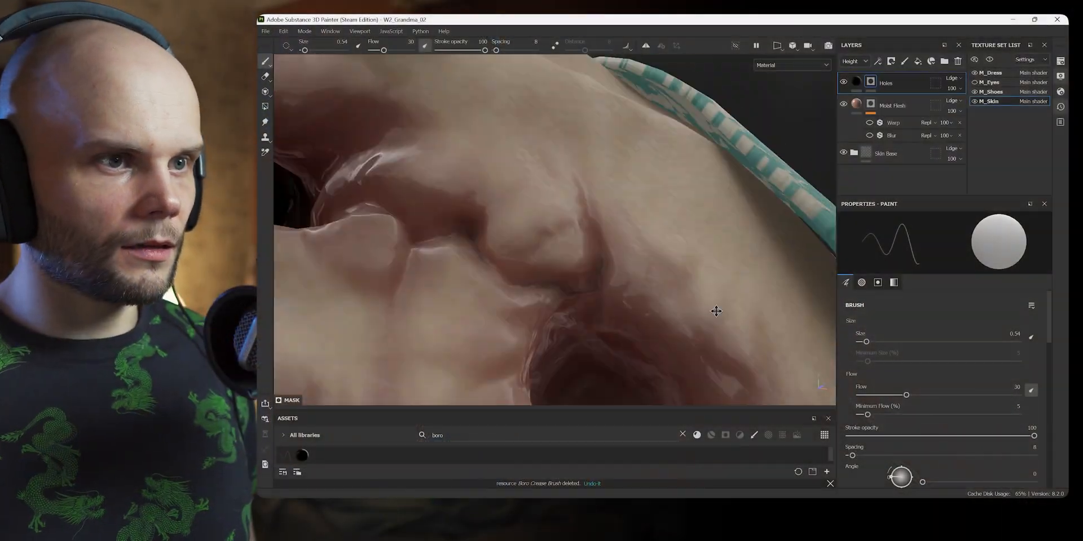
Step: Smudge the Holes mask along the crease above the right-hand chest wound with a brush size of 0.38
mouse_move(715, 310)
left_mouse_down("alt")
mouse_move(672, 205)
mouse_move(550, 211)
left_mouse_up("alt")
mouse_move(452, 220)
left_mouse_down("alt")
mouse_move(530, 237)
mouse_move(417, 231)
mouse_move(543, 297)
mouse_move(607, 152)
mouse_move(602, 344)
mouse_move(708, 257)
mouse_move(681, 219)
left_mouse_up("alt")
key("5")
right_click_drag(607, 294, 612, 294, "ctrl")
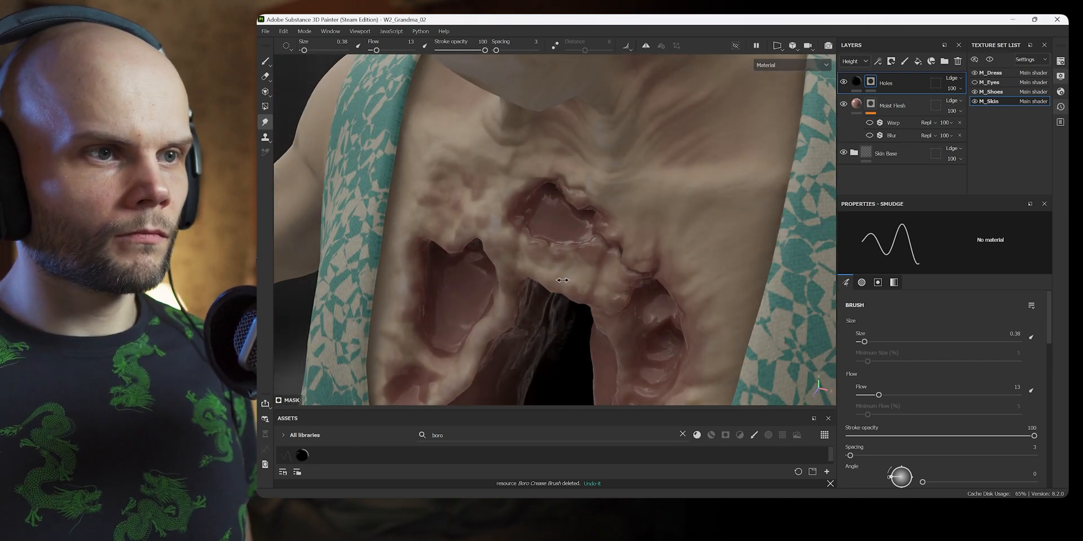
Step: Paint soft depth around the ridged right-hand chest wound on the Holes mask with flow 10 and a brush size of about 1.4
left_click_drag(561, 281, 597, 260, "alt")
right_click_drag(598, 259, 621, 213, "alt")
key("2")
key("1")
mouse_move(643, 215)
left_mouse_down("ctrl")
mouse_move(598, 215)
mouse_move(615, 215)
left_mouse_up("ctrl")
right_click_drag(598, 213, 620, 213, "ctrl")
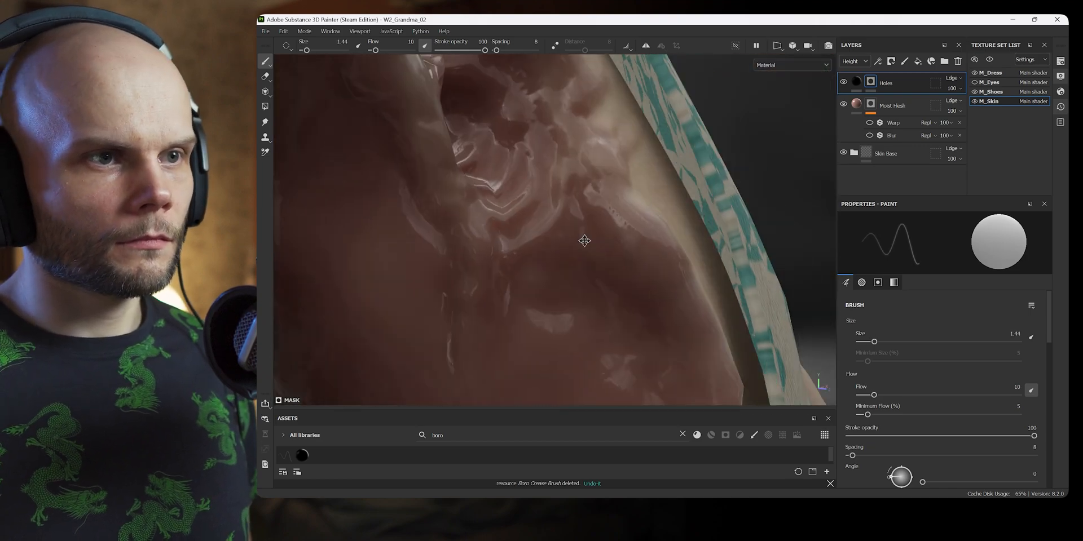
left_click_drag(620, 228, 625, 214, "alt")
right_click_drag(625, 213, 622, 213, "ctrl")
left_click_drag(631, 216, 644, 167, "alt")
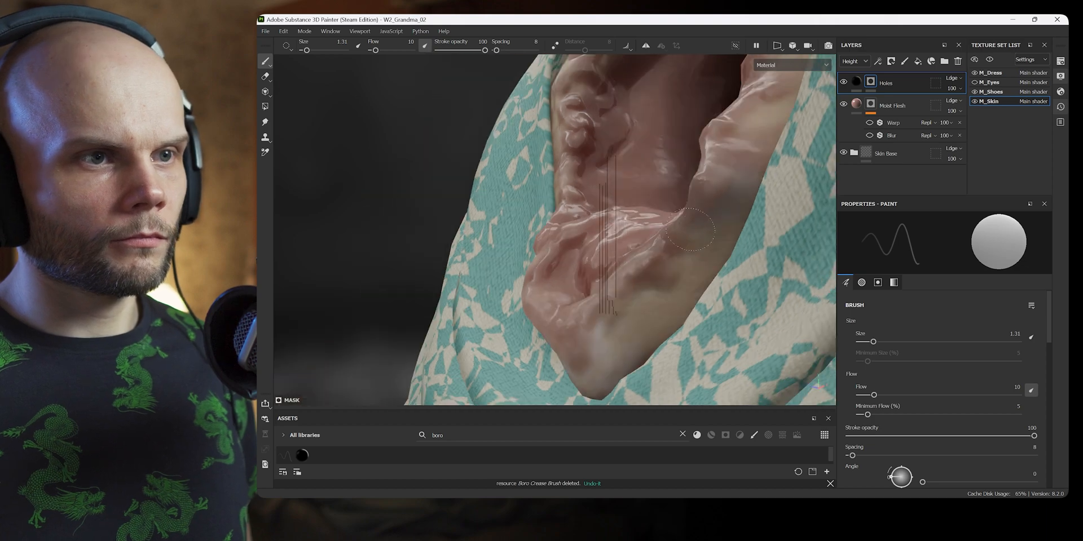
Step: Paint and smudge depth into the flesh folds at the lower tip of the chest wound, reducing the brush size to 0.59
left_click_drag(672, 202, 674, 225, "alt")
right_click_drag(674, 224, 657, 225, "ctrl")
left_click_drag(611, 322, 657, 237, "alt")
right_click_drag(657, 237, 663, 232, "alt")
mouse_move(664, 232)
left_mouse_down("alt")
mouse_move(649, 191)
mouse_move(638, 243)
left_mouse_up("alt")
right_click_drag(637, 242, 648, 242, "ctrl")
mouse_move(649, 242)
left_mouse_down("alt")
mouse_move(614, 226)
mouse_move(620, 396)
mouse_move(586, 315)
left_mouse_up("alt")
mouse_move(586, 316)
right_mouse_down("ctrl")
mouse_move(570, 316)
mouse_move(581, 305)
right_mouse_up("ctrl")
key("5")
left_click_drag(581, 304, 479, 243, "alt")
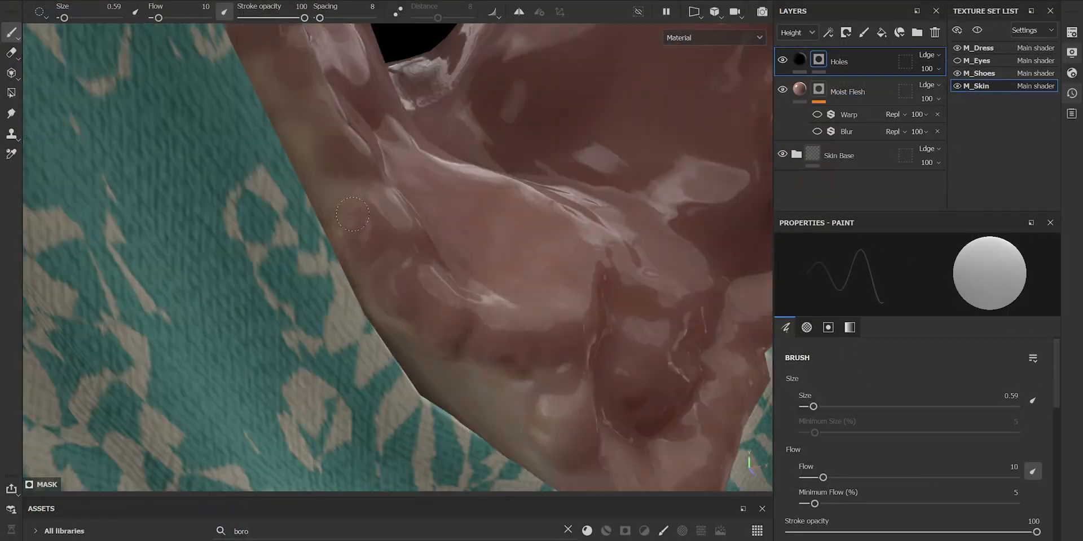
Step: Paint depth into the small left-hand wound and the right-hand wound's ridges with brush sizes of about 0.75 and 0.6
mouse_move(451, 242)
left_mouse_down("alt")
mouse_move(493, 235)
mouse_move(445, 338)
left_mouse_up("alt")
right_click_drag(445, 338, 432, 355, "alt")
right_click_drag(431, 355, 438, 356, "ctrl")
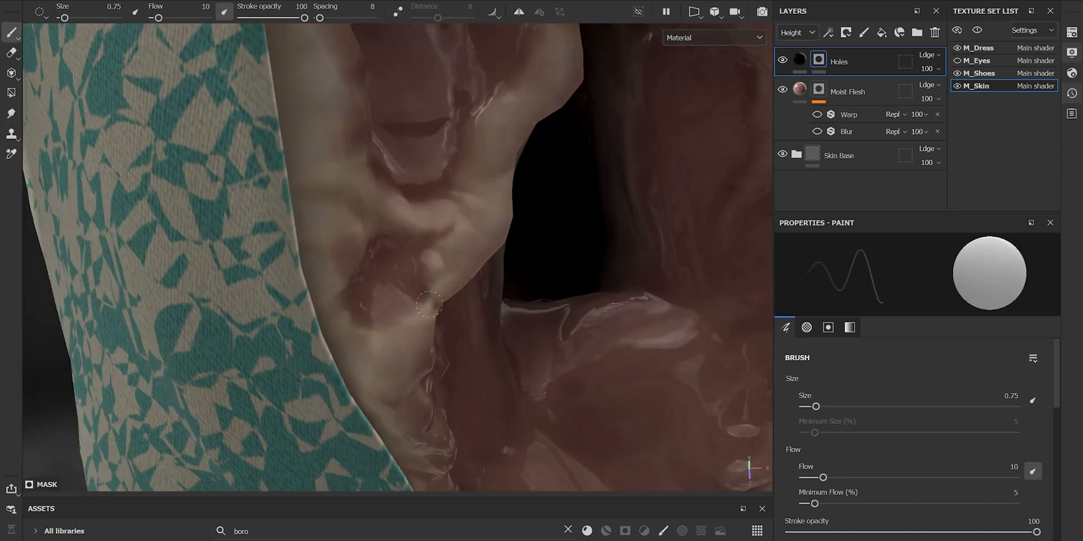
left_click_drag(429, 304, 417, 296, "alt")
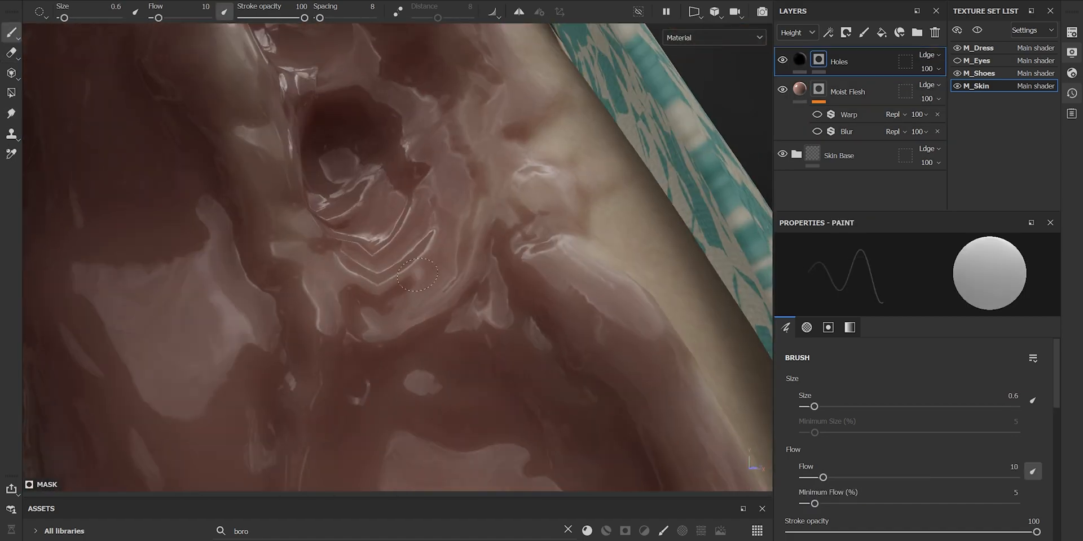
left_click_drag(433, 337, 367, 291, "alt")
right_click_drag(367, 291, 358, 288, "ctrl")
right_click_drag(518, 266, 509, 265, "ctrl")
mouse_move(509, 266)
left_mouse_down("alt")
mouse_move(529, 259)
mouse_move(452, 225)
left_mouse_up("alt")
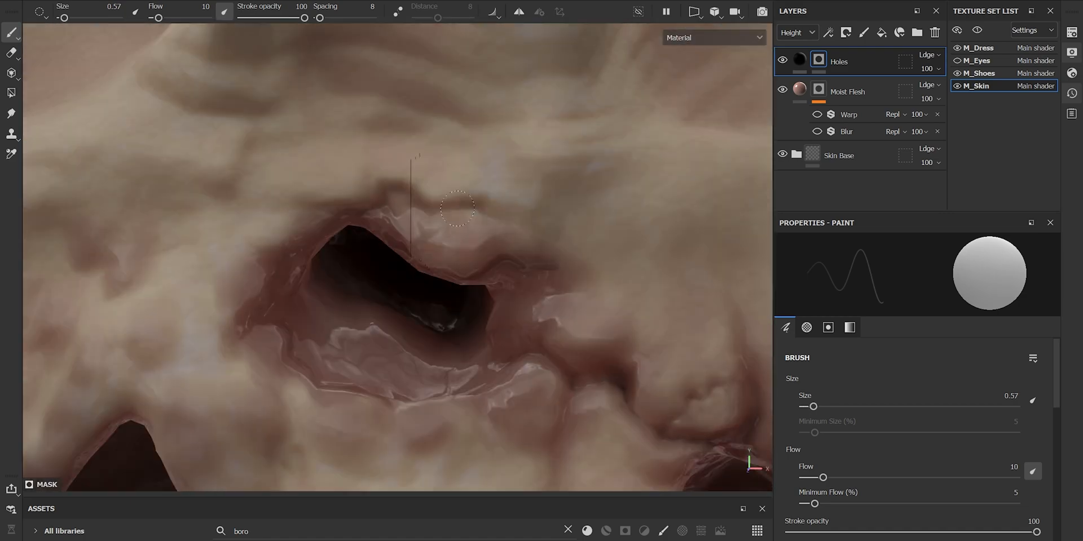
Step: Paint fine creases around the rim of the upper chest hole on the Holes mask, reducing the brush size to 0.24
middle_click_drag(367, 259, 499, 162, "alt")
right_click_drag(499, 162, 495, 162, "ctrl")
left_click_drag(371, 250, 410, 293, "alt")
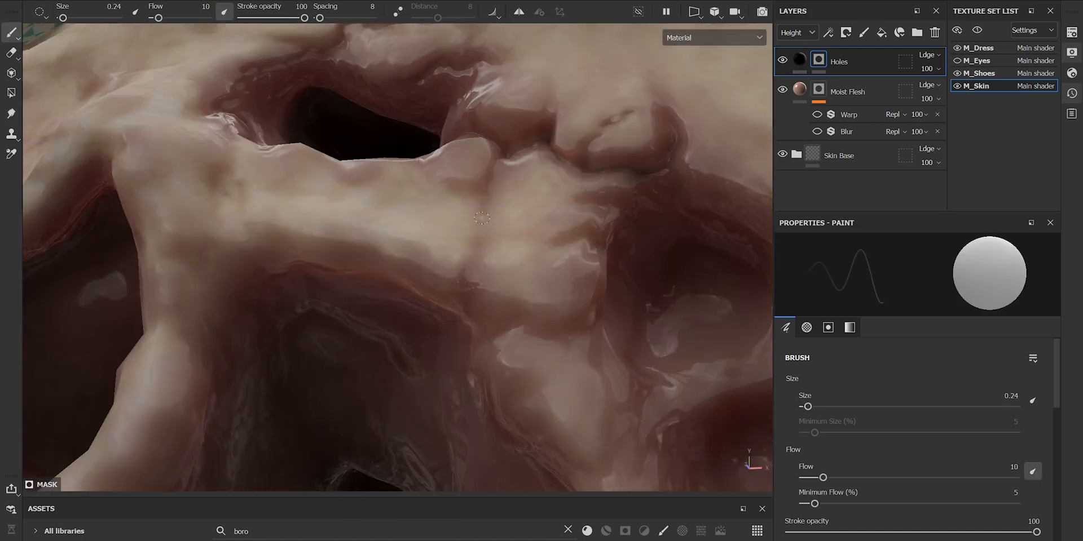
Step: Paint soft dark depth onto the inner wall of the large chest cavity with a brush size of 1.74
right_click_drag(482, 219, 486, 218, "ctrl")
right_click_drag(486, 218, 406, 283, "alt")
left_click_drag(406, 282, 361, 225, "alt")
right_click_drag(360, 226, 379, 182, "alt")
right_click_drag(379, 183, 395, 182, "ctrl")
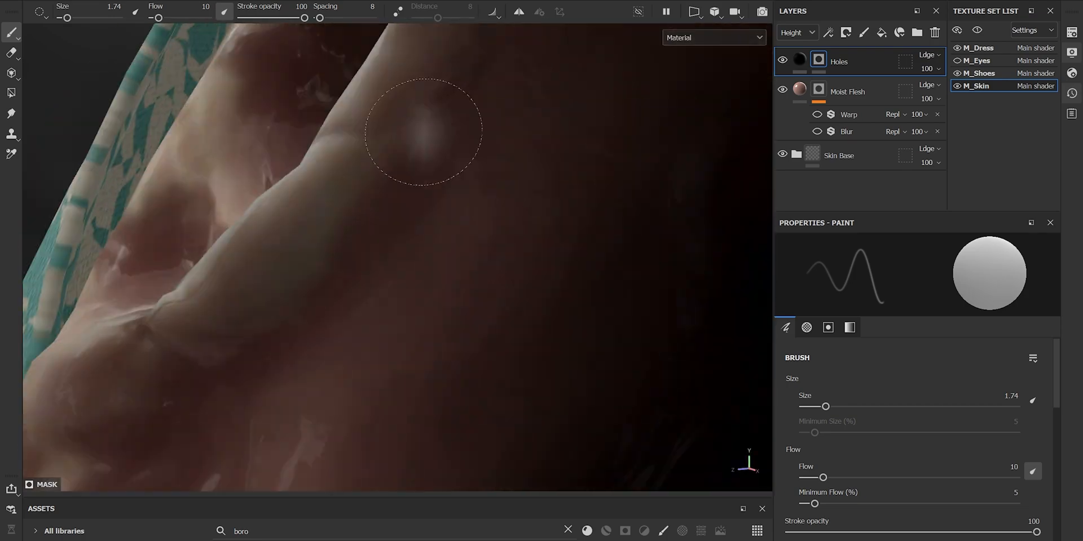
right_click_drag(373, 231, 416, 358, "alt")
left_click_drag(416, 357, 508, 271, "alt")
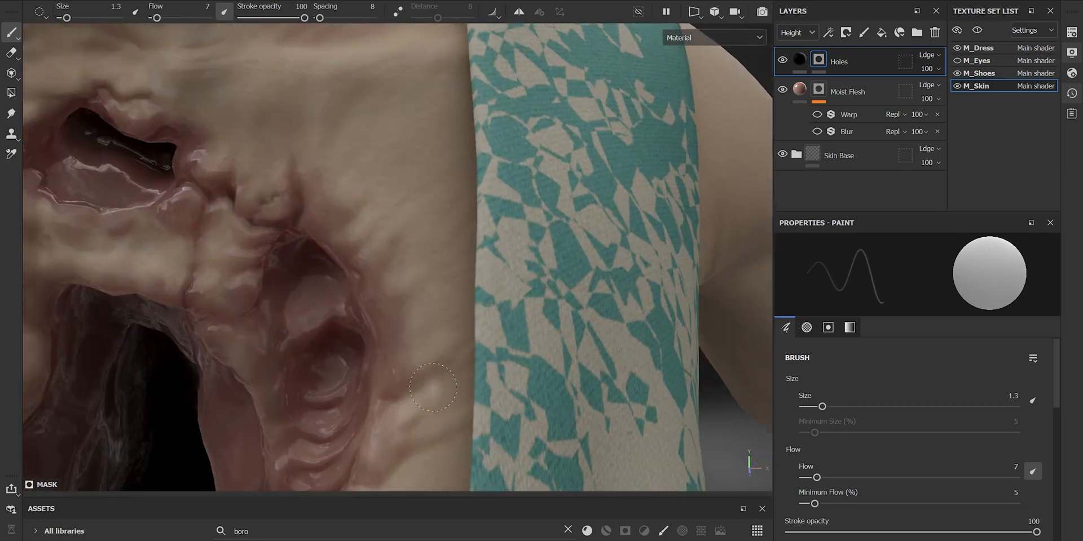
Step: Paint fine depth into the torn lower edge of the upper chest hole with a brush size of 0.46 and flow 11
right_click_drag(440, 271, 491, 237, "alt")
mouse_move(491, 237)
left_mouse_down("alt")
mouse_move(394, 254)
mouse_move(451, 282)
left_mouse_up("alt")
right_click_drag(451, 282, 349, 339, "alt")
right_click_drag(316, 346, 299, 345, "ctrl")
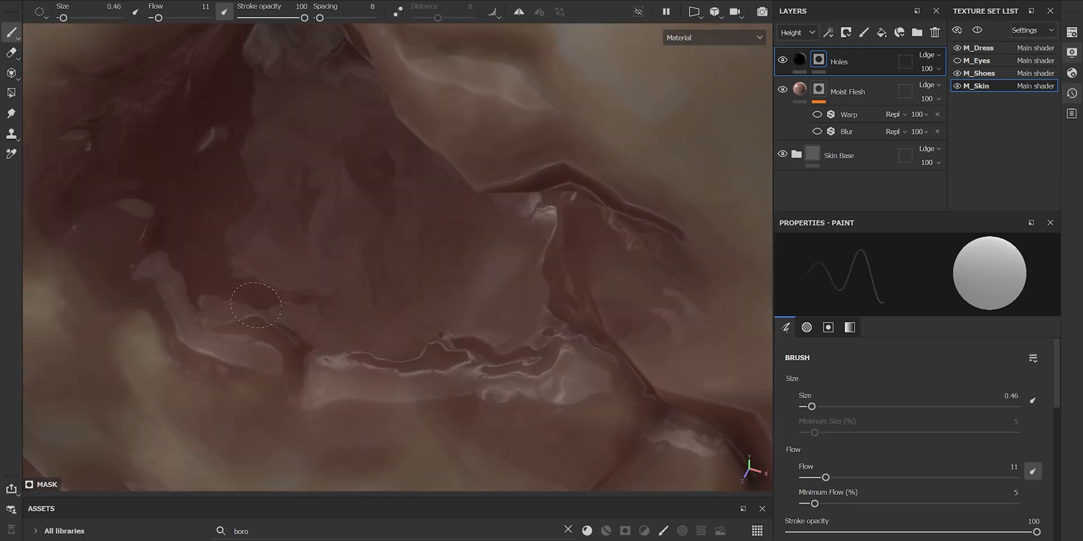
left_click_drag(219, 148, 342, 285, "alt")
right_click_drag(342, 286, 331, 285, "ctrl")
right_click_drag(307, 369, 270, 418, "alt")
Step: Paint and smudge the flesh folds at the chest wound's lower end on the Holes mask with a brush size of 0.9
middle_click_drag(361, 395, 395, 253, "alt")
right_click_drag(395, 254, 485, 225, "alt")
left_click_drag(395, 338, 463, 361, "alt")
right_click_drag(457, 364, 464, 363, "ctrl")
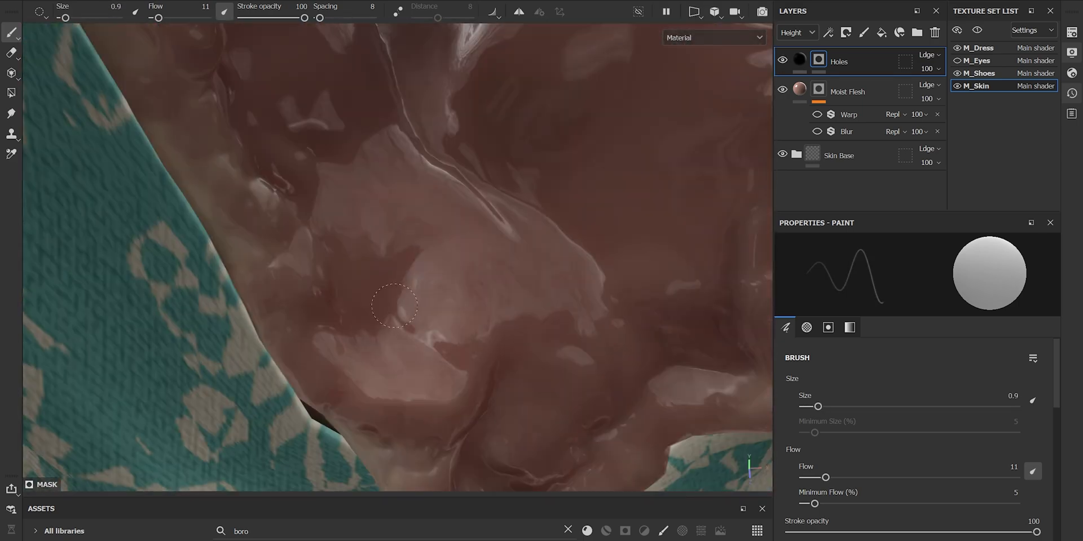
key("5")
right_click_drag(395, 306, 338, 316, "alt")
left_click_drag(338, 316, 384, 270, "alt")
Step: Paint dark depth into the nostrils and mouth corner on the Holes mask with a brush size of 0.53
key("1")
middle_click_drag(383, 271, 417, 316, "alt")
right_click_drag(417, 282, 485, 225, "alt")
right_click_drag(471, 220, 462, 220, "ctrl")
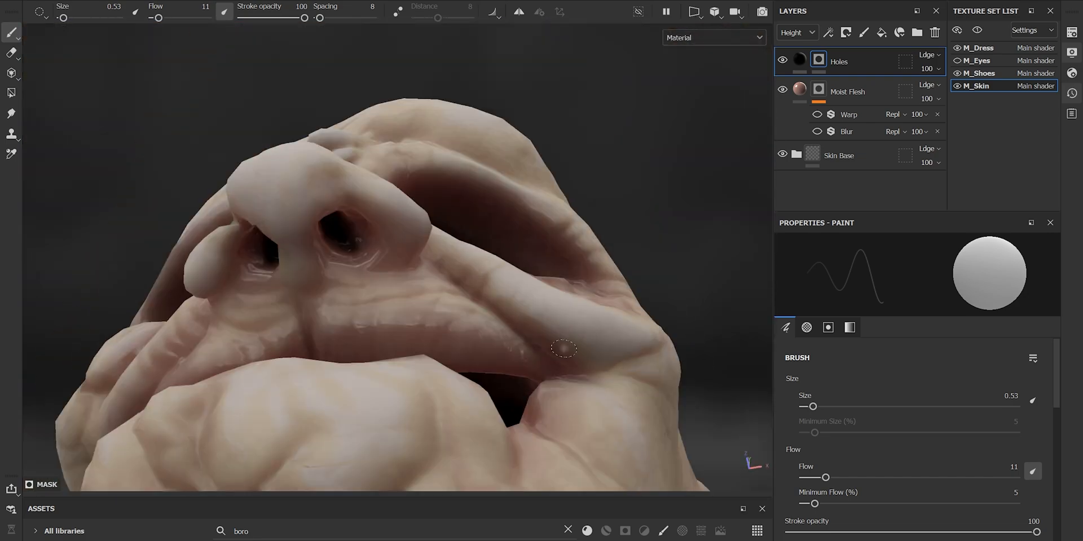
mouse_move(564, 349)
left_mouse_down("alt")
mouse_move(557, 324)
mouse_move(499, 290)
left_mouse_up("alt")
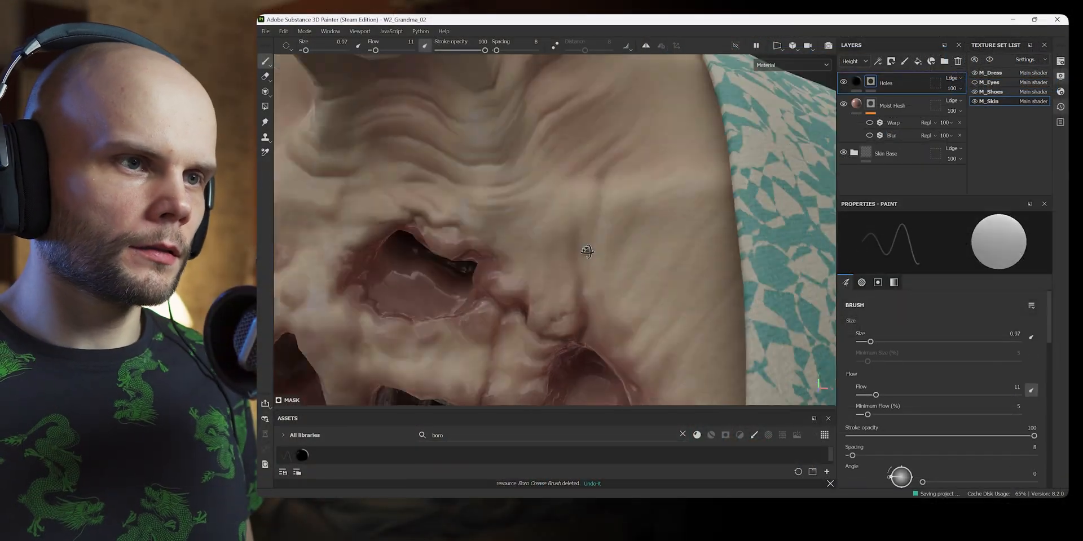
Step: Paint more depth around the folds of the right-hand chest wound with a brush size of 0.97
mouse_move(587, 251)
left_mouse_down("alt")
mouse_move(544, 248)
mouse_move(634, 248)
mouse_move(576, 250)
left_mouse_up("alt")
right_click_drag(577, 251, 665, 140, "alt")
middle_click_drag(666, 139, 614, 217, "alt")
right_click_drag(614, 217, 654, 237, "alt")
left_click_drag(655, 237, 571, 242, "alt")
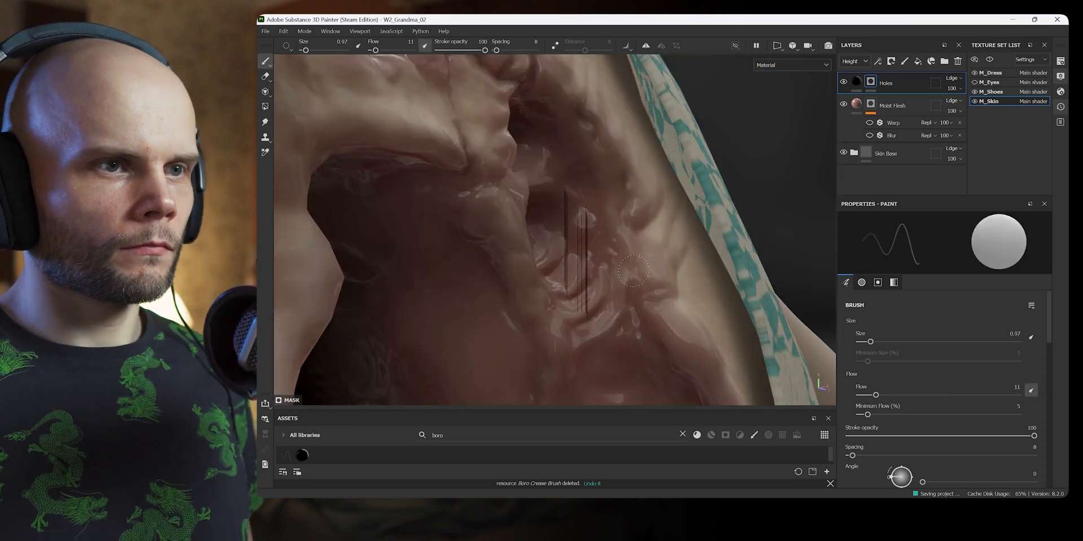
Step: Deepen the flesh folds at the chest wound's lower tip on the Holes mask with a brush size of 0.88
left_click_drag(583, 177, 530, 192, "alt")
right_click_drag(530, 192, 564, 237, "alt")
mouse_move(564, 236)
left_mouse_down("alt")
mouse_move(553, 248)
mouse_move(564, 231)
left_mouse_up("alt")
right_click_drag(564, 232, 609, 215, "alt")
middle_click_drag(609, 214, 569, 301, "alt")
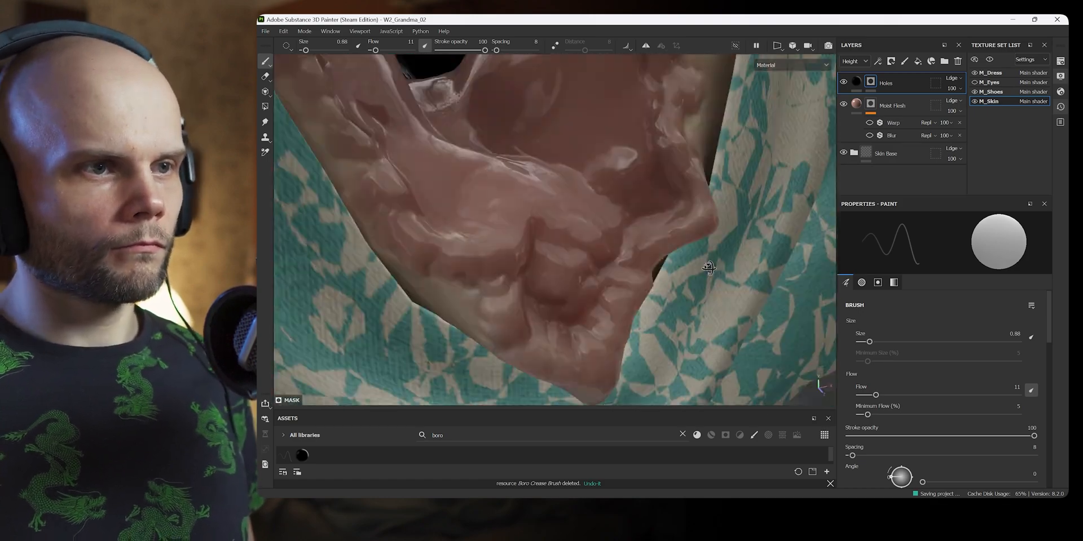
Step: Paint the flesh folds along the chest wound's lower edge on the Holes mask with the dress hidden and a brush size of 0.69
left_click_drag(709, 268, 598, 254, "alt")
right_click_drag(598, 253, 575, 254, "ctrl")
left_click_drag(576, 254, 565, 252, "alt")
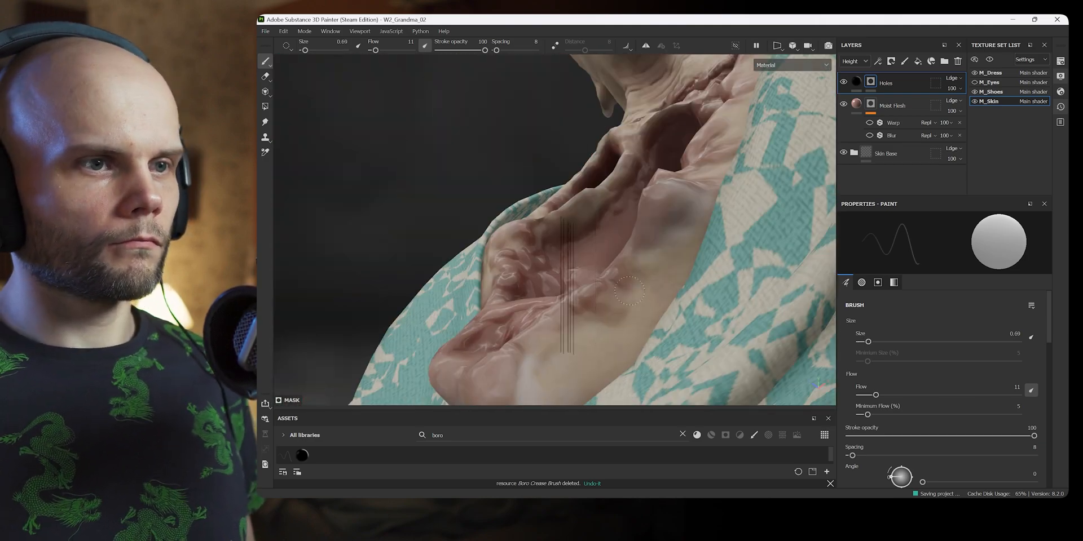
left_click_drag(587, 327, 680, 253, "alt")
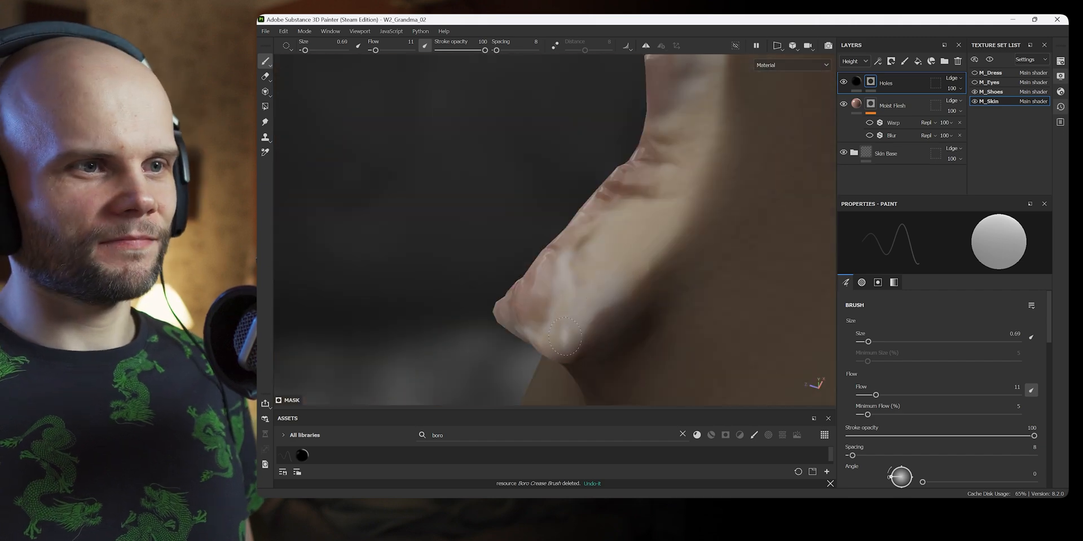
left_click_drag(565, 336, 621, 230, "alt")
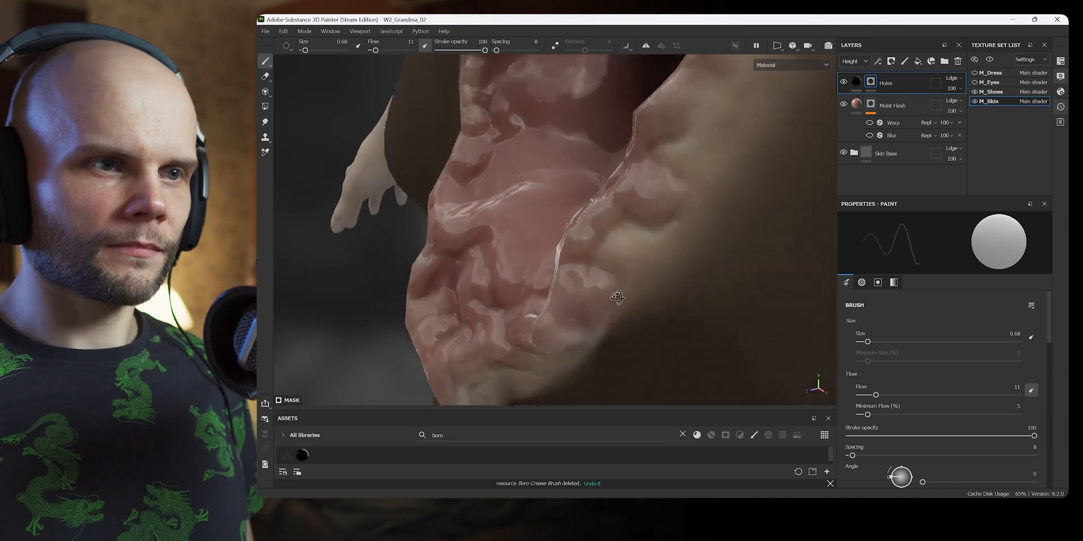
left_click_drag(679, 249, 749, 243, "alt")
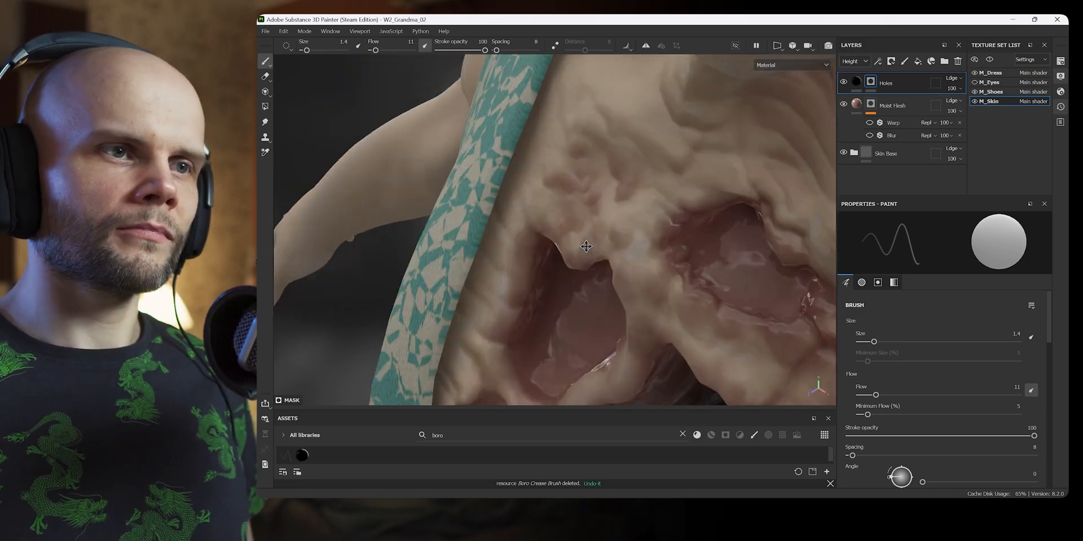
Step: Paint depth into the folds between the upper chest wounds on the Holes mask with a brush size of 0.48
mouse_move(586, 247)
left_mouse_down("alt")
mouse_move(612, 231)
mouse_move(575, 262)
left_mouse_up("alt")
right_click_drag(576, 262, 570, 264, "ctrl")
left_click_drag(565, 270, 575, 247, "alt")
left_click_drag(621, 294, 633, 270, "alt")
right_click_drag(632, 271, 642, 228, "alt")
right_click_drag(642, 228, 631, 227, "ctrl")
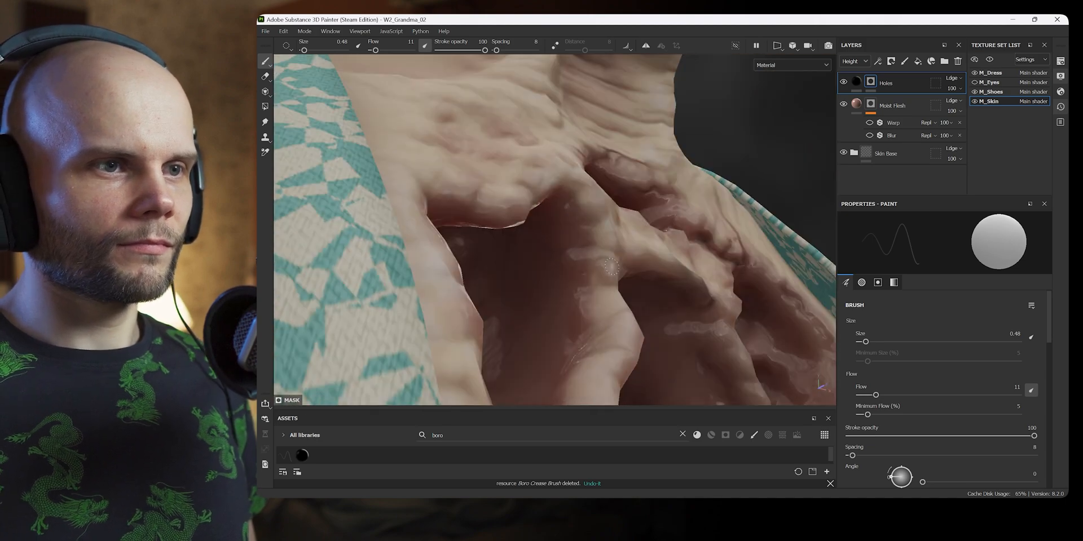
left_click_drag(590, 317, 658, 286, "alt")
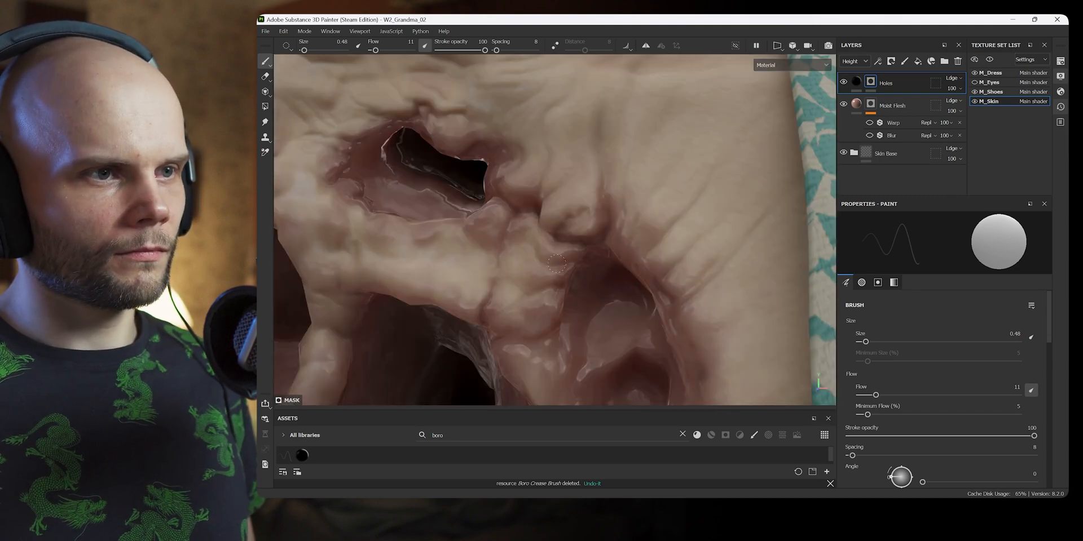
left_click_drag(556, 263, 598, 248, "alt")
middle_click_drag(598, 248, 581, 152, "alt")
Step: Smudge the Holes mask around the chest wounds with a brush size of 1.47 and a flow of 13
mouse_move(581, 226)
left_mouse_down("alt")
mouse_move(671, 243)
mouse_move(584, 260)
mouse_move(657, 251)
mouse_move(640, 220)
mouse_move(581, 256)
mouse_move(496, 254)
left_mouse_up("alt")
key("5")
right_click_drag(496, 254, 440, 226, "alt")
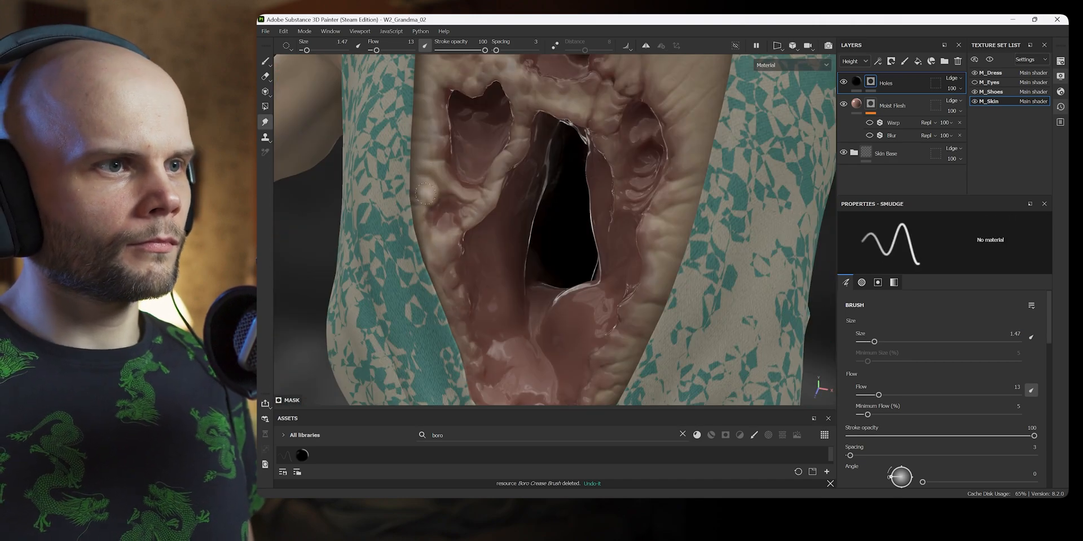
middle_click_drag(420, 133, 430, 248, "alt")
right_click_drag(431, 248, 394, 225, "alt")
middle_click_drag(548, 243, 500, 182, "alt")
right_click_drag(500, 182, 451, 169, "alt")
left_click_drag(564, 180, 546, 182, "alt")
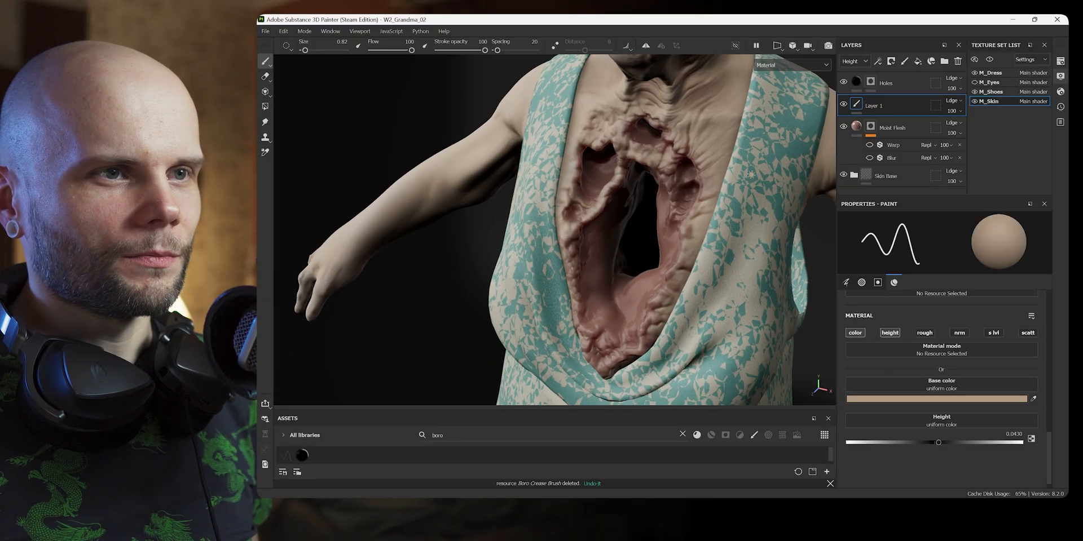
Step: Make the M_Eyes texture set visible in the grandma's head
left_click_drag(751, 174, 771, 148, "alt")
middle_click_drag(744, 93, 725, 258, "alt")
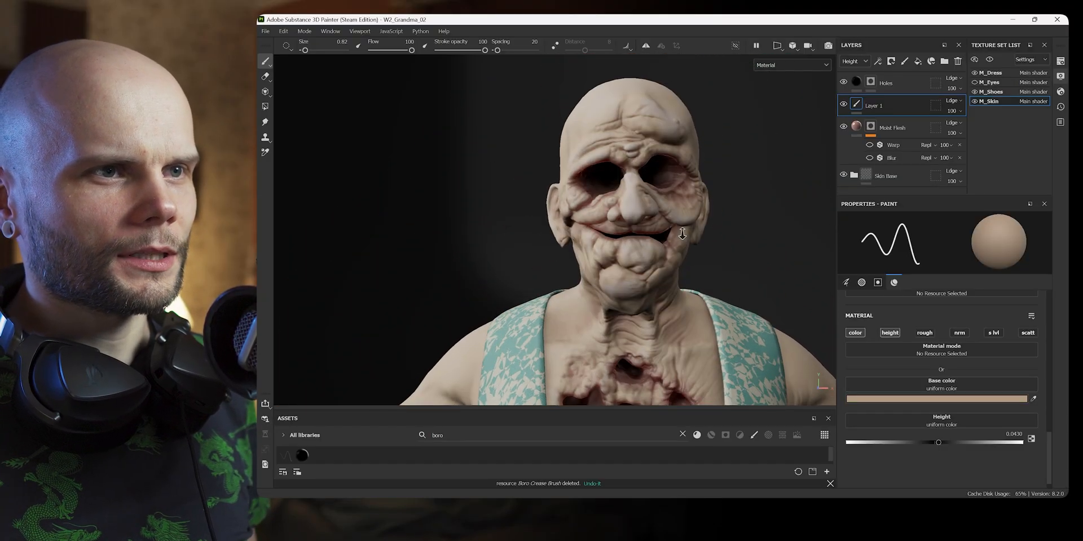
right_click_drag(682, 236, 713, 198, "alt")
left_click_drag(713, 198, 747, 229, "alt")
middle_click_drag(748, 228, 709, 254, "alt")
left_click_drag(709, 253, 648, 265, "alt")
right_click_drag(649, 265, 691, 178, "alt")
left_click_drag(690, 179, 727, 189, "alt")
left_click(974, 83)
Step: Examine the eye sockets and facial folds from several angles with the eyes in place
left_click_drag(592, 197, 681, 212, "alt")
left_click_drag(697, 176, 655, 210, "alt")
left_click_drag(743, 201, 642, 218, "alt")
mouse_move(788, 250)
left_mouse_down("alt")
mouse_move(764, 285)
mouse_move(807, 286)
mouse_move(492, 219)
left_mouse_up("alt")
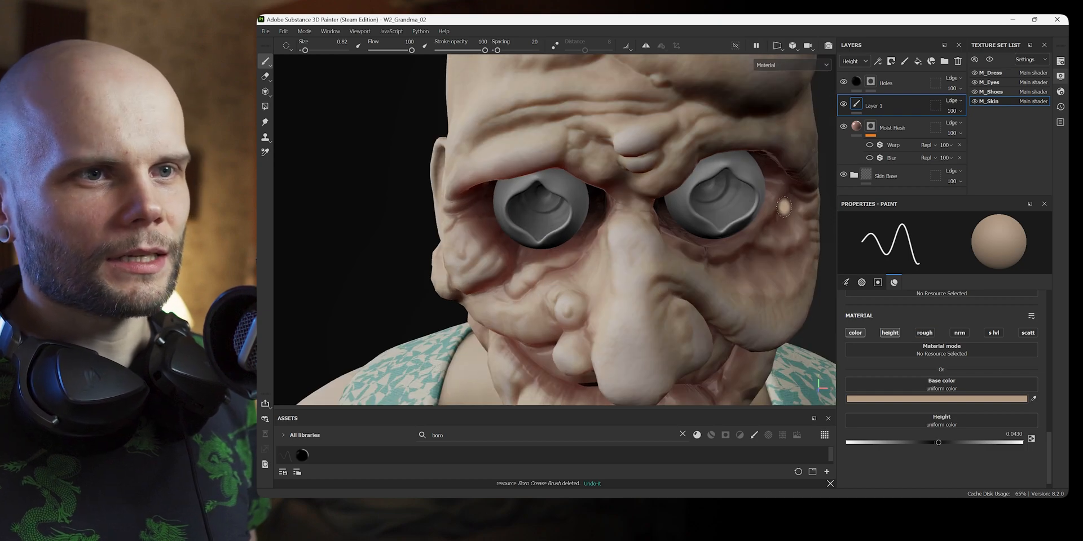
left_click_drag(779, 198, 694, 217, "alt")
right_click_drag(693, 218, 677, 248, "alt")
left_click_drag(677, 248, 784, 259, "alt")
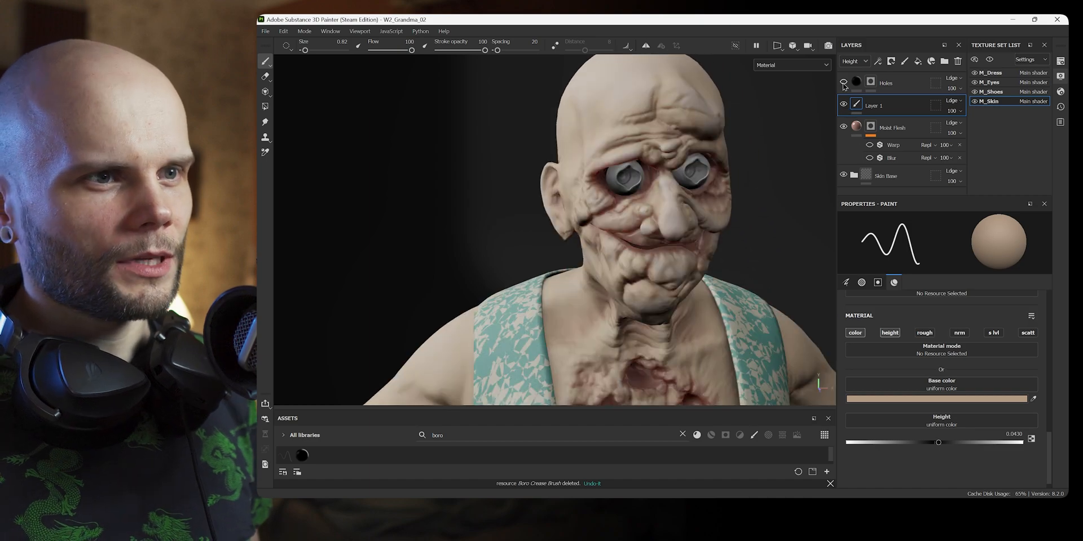
Step: Compare the large central chest opening with the Holes layer shown and hidden
right_click_drag(743, 177, 671, 220, "alt")
middle_click_drag(671, 220, 586, 113, "alt")
left_click_drag(587, 113, 671, 127, "alt")
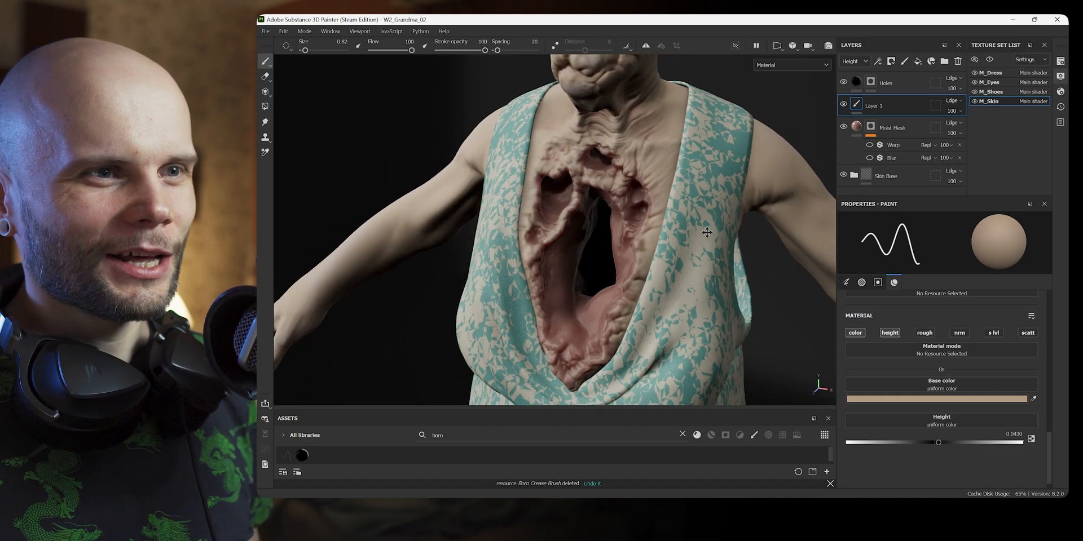
right_click_drag(671, 127, 744, 141, "alt")
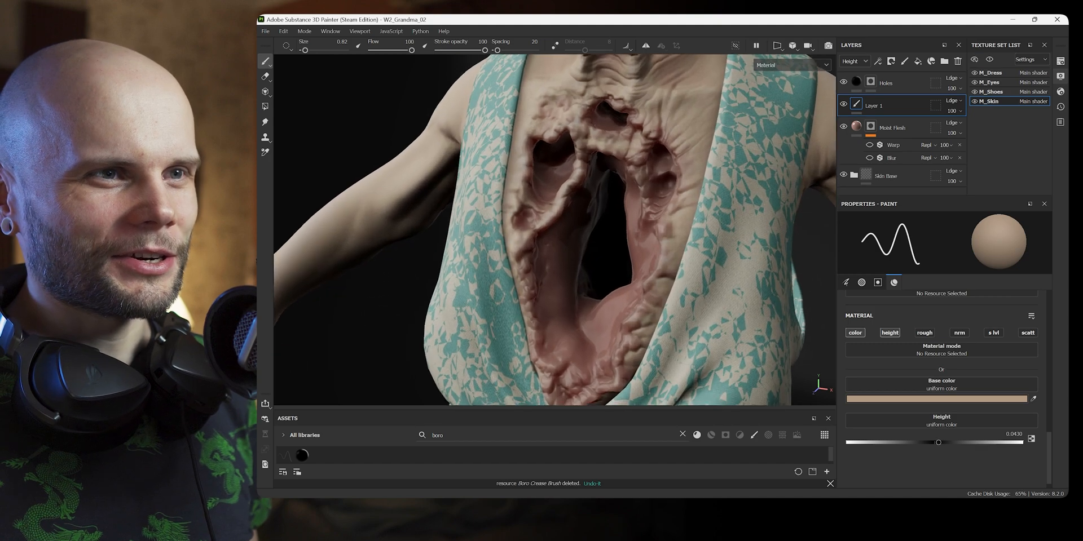
left_click_drag(744, 141, 774, 161, "alt")
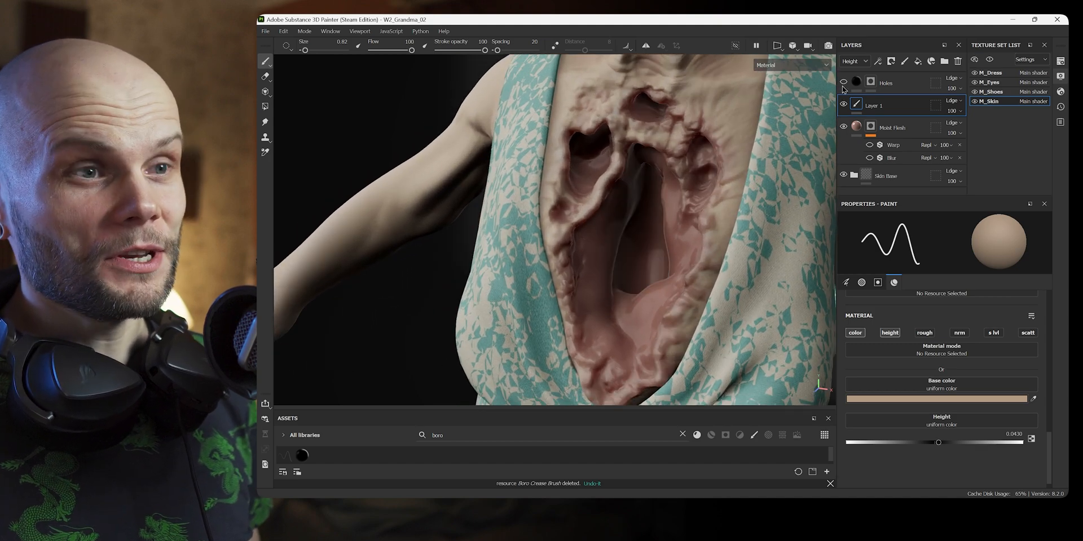
left_click_drag(801, 107, 727, 110, "alt")
right_click_drag(727, 109, 789, 101, "alt")
left_click_drag(789, 102, 823, 94, "alt")
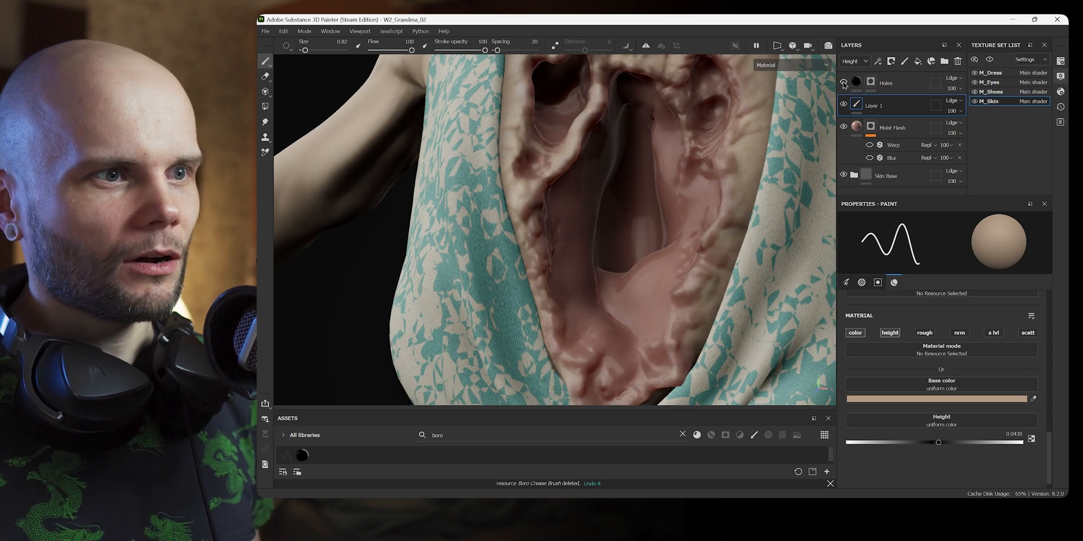
left_click_drag(612, 179, 683, 183, "alt")
left_click_drag(790, 146, 759, 150, "alt")
right_click_drag(758, 150, 731, 153, "alt")
Step: Compare the smaller upper chest wounds with the Holes layer hidden and shown
middle_click_drag(730, 153, 696, 251, "alt")
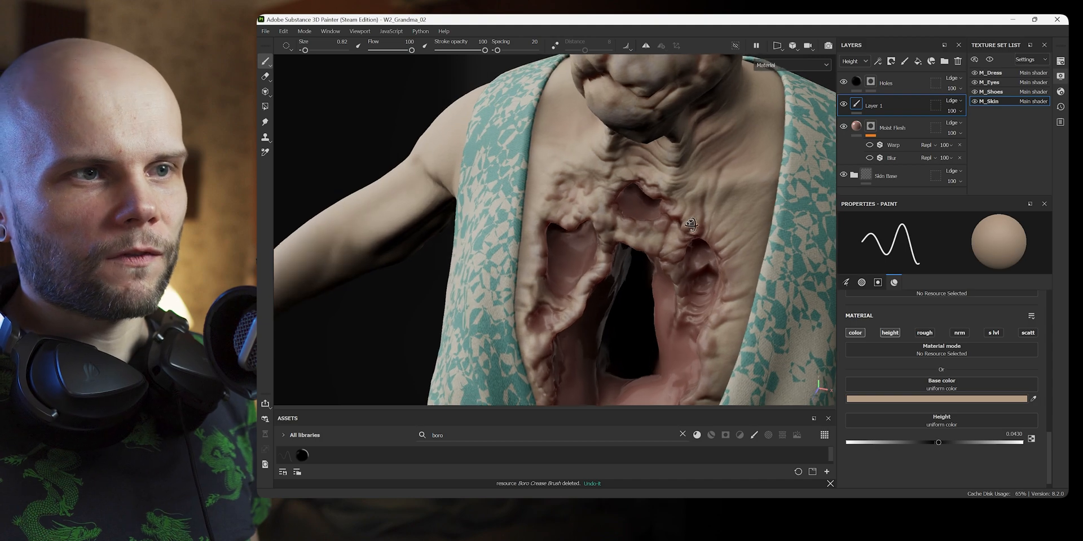
left_click_drag(697, 251, 711, 257, "alt")
middle_click_drag(712, 257, 698, 283, "alt")
left_click_drag(699, 283, 777, 179, "alt")
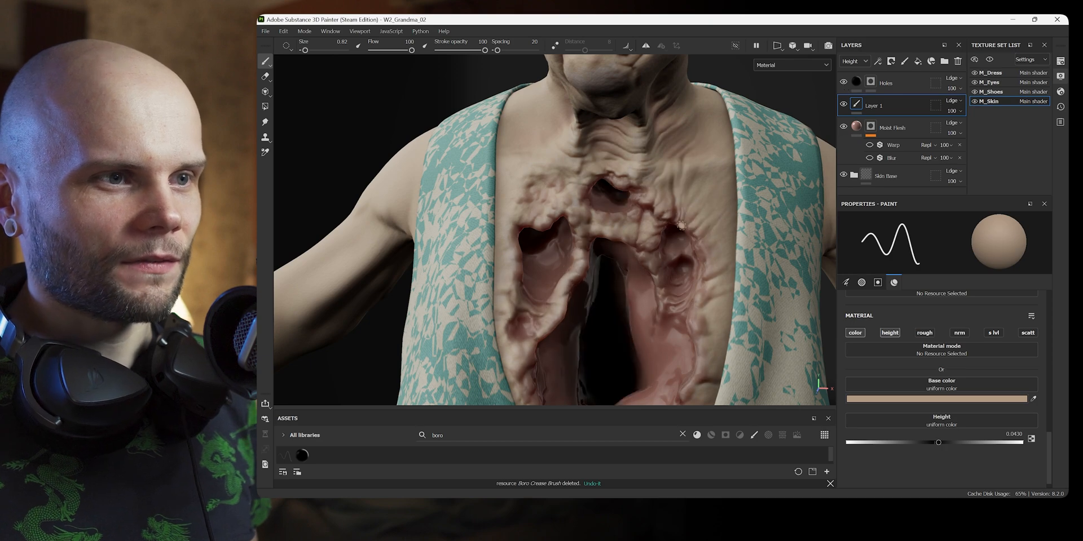
left_click_drag(694, 223, 674, 220, "alt")
right_click_drag(674, 220, 689, 290, "alt")
left_click_drag(689, 290, 769, 150, "alt")
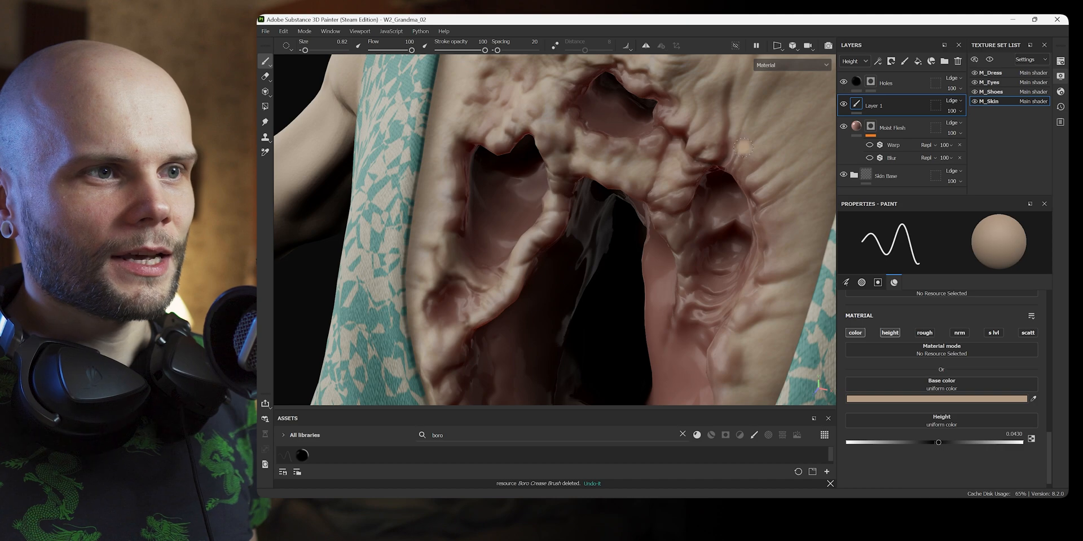
Step: Check the neck folds and the uppermost chest wound with the Holes layer shown and hidden
right_click_drag(791, 122, 694, 85, "alt")
middle_click_drag(693, 84, 665, 164, "alt")
right_click_drag(665, 163, 682, 187, "alt")
left_click_drag(682, 187, 734, 205, "alt")
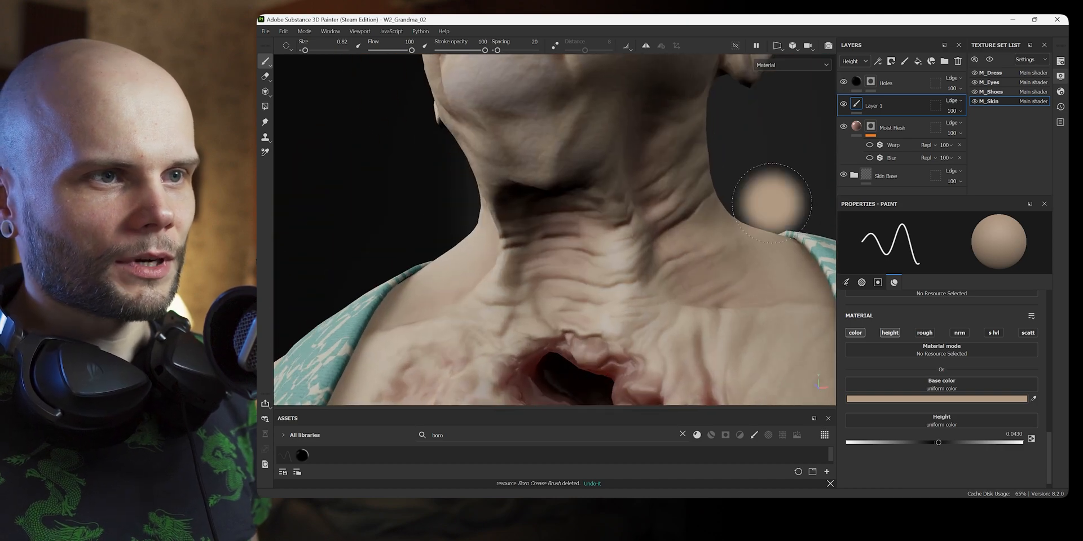
left_click(843, 82)
mouse_move(729, 126)
left_mouse_down("alt")
mouse_move(783, 150)
mouse_move(689, 163)
mouse_move(674, 207)
mouse_move(799, 126)
left_mouse_up("alt")
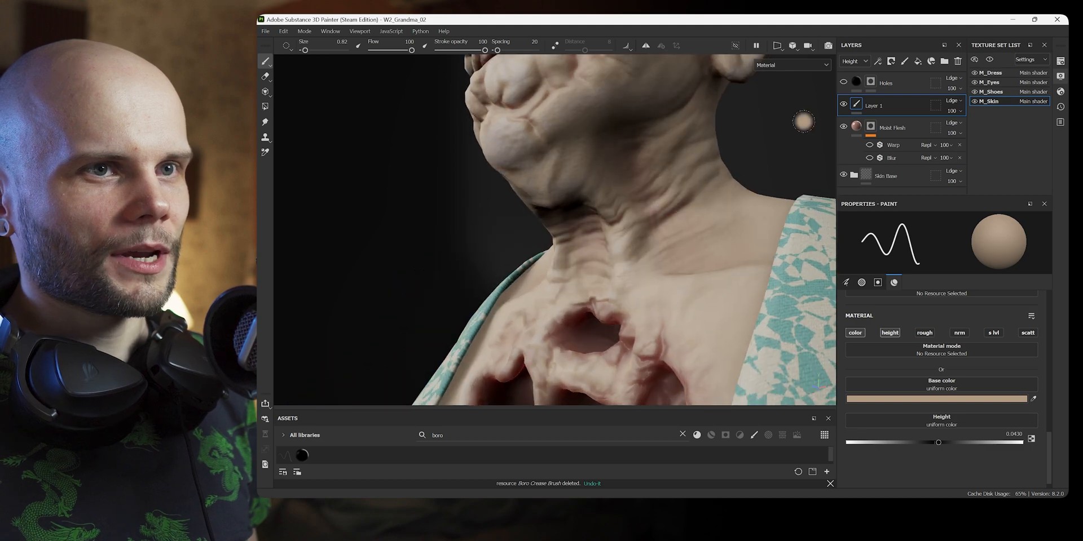
left_click_drag(705, 137, 677, 190, "alt")
middle_click_drag(676, 190, 740, 213, "alt")
left_click_drag(727, 193, 668, 167, "alt")
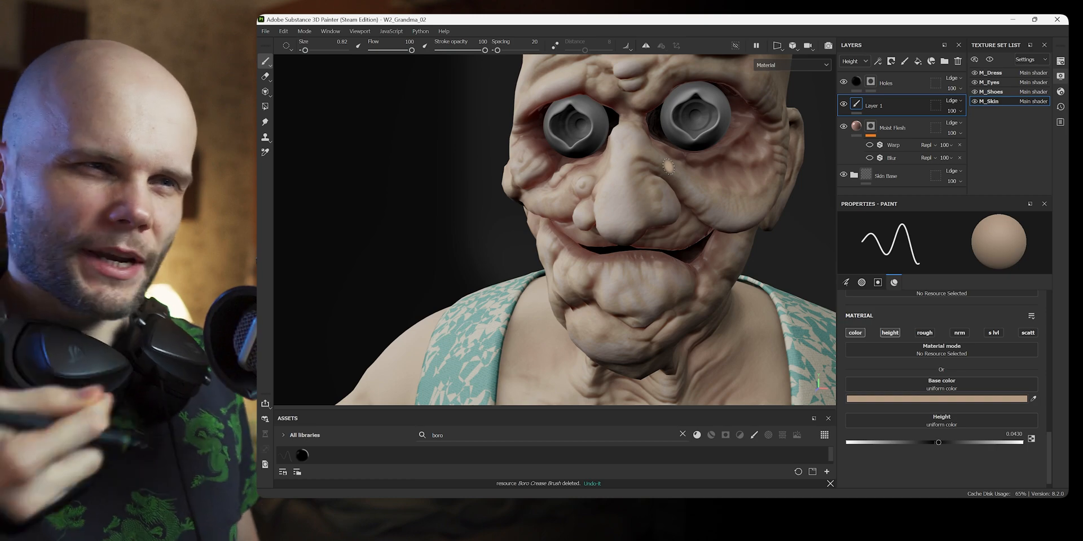
Step: Examine how the Holes layer darkens the nostrils and the mouth opening
left_click_drag(668, 166, 627, 179, "alt")
middle_click_drag(744, 282, 612, 226, "alt")
left_click_drag(612, 226, 644, 240, "alt")
right_click_drag(645, 239, 682, 156, "alt")
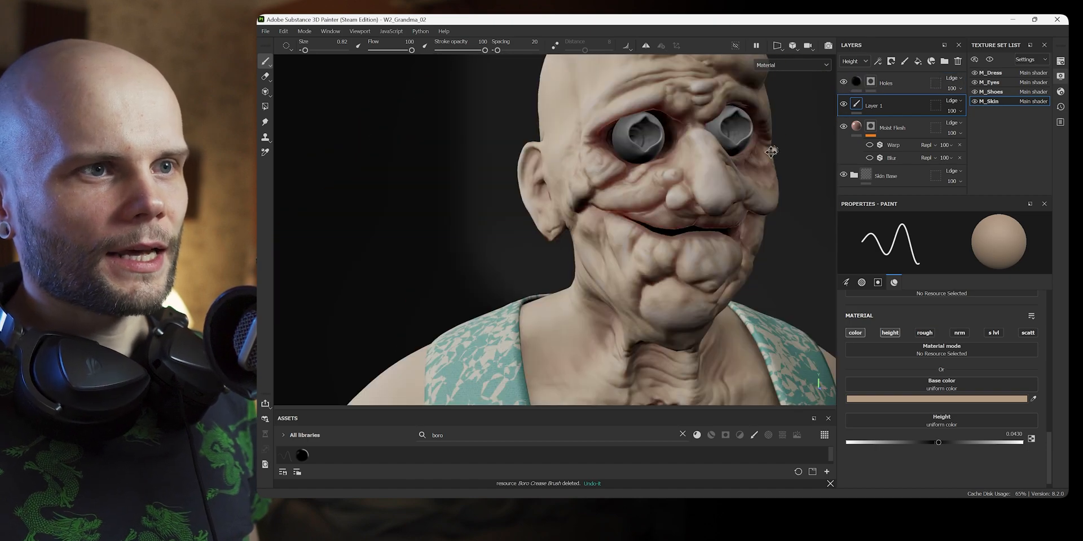
left_click_drag(776, 149, 692, 181, "alt")
right_click_drag(691, 181, 716, 152, "alt")
left_click_drag(716, 152, 744, 126, "alt")
left_click_drag(525, 221, 661, 232, "alt")
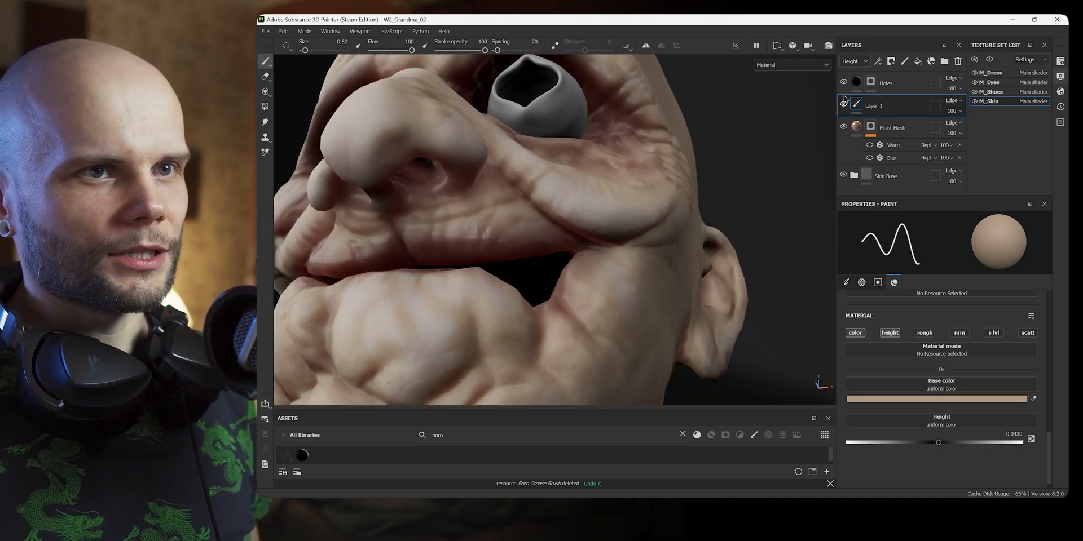
mouse_move(654, 195)
left_mouse_down("alt")
mouse_move(628, 217)
mouse_move(643, 203)
mouse_move(760, 185)
mouse_move(735, 212)
mouse_move(677, 161)
mouse_move(660, 203)
left_mouse_up("alt")
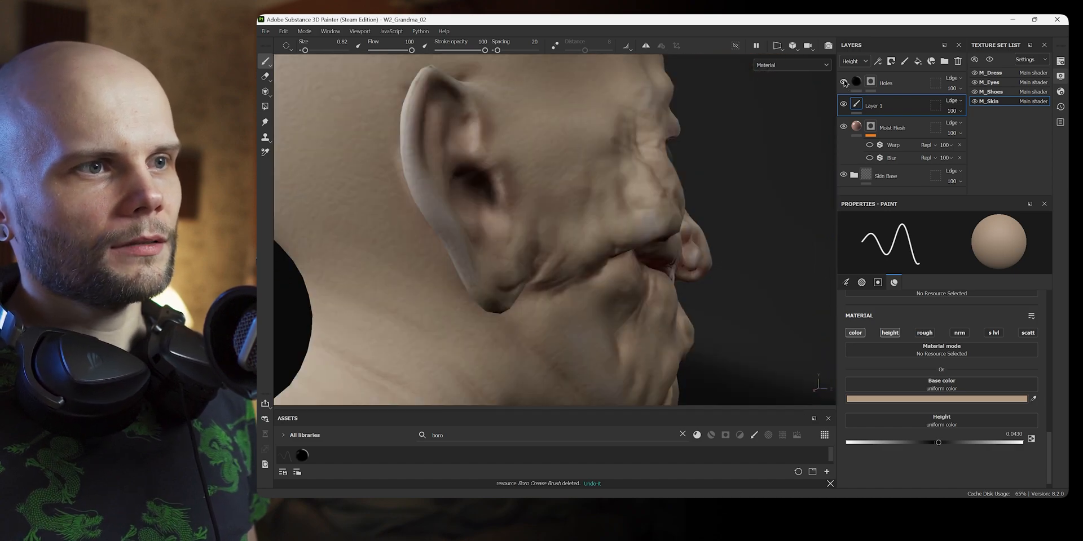
Step: Compare the dark depth inside the ears with the Holes layer shown and hidden
scroll(541, 161, "down", 4)
left_click_drag(531, 162, 710, 188, "alt")
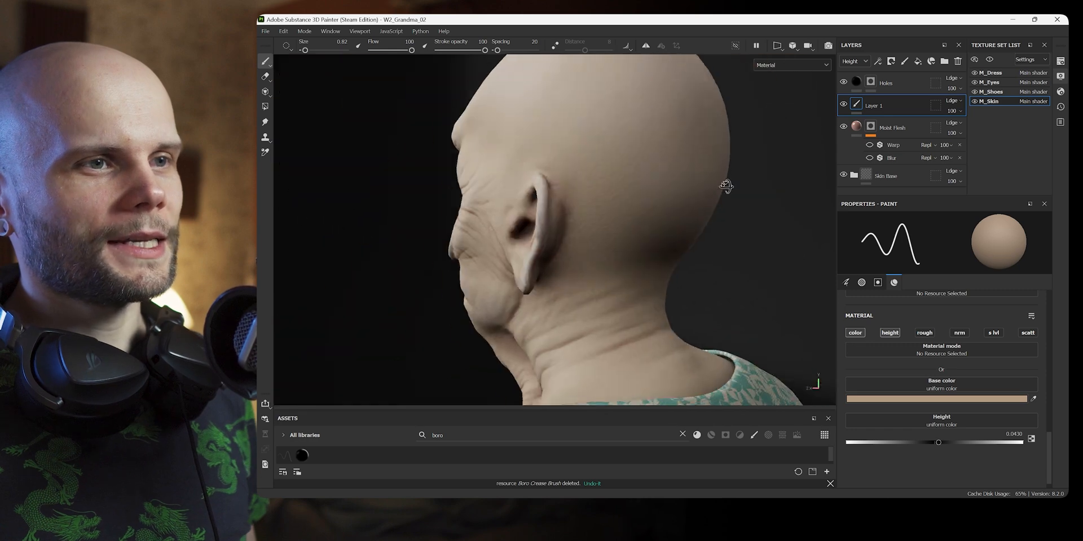
right_click_drag(584, 173, 613, 174, "alt")
middle_click_drag(614, 173, 679, 181, "alt")
left_click_drag(679, 181, 812, 124, "alt")
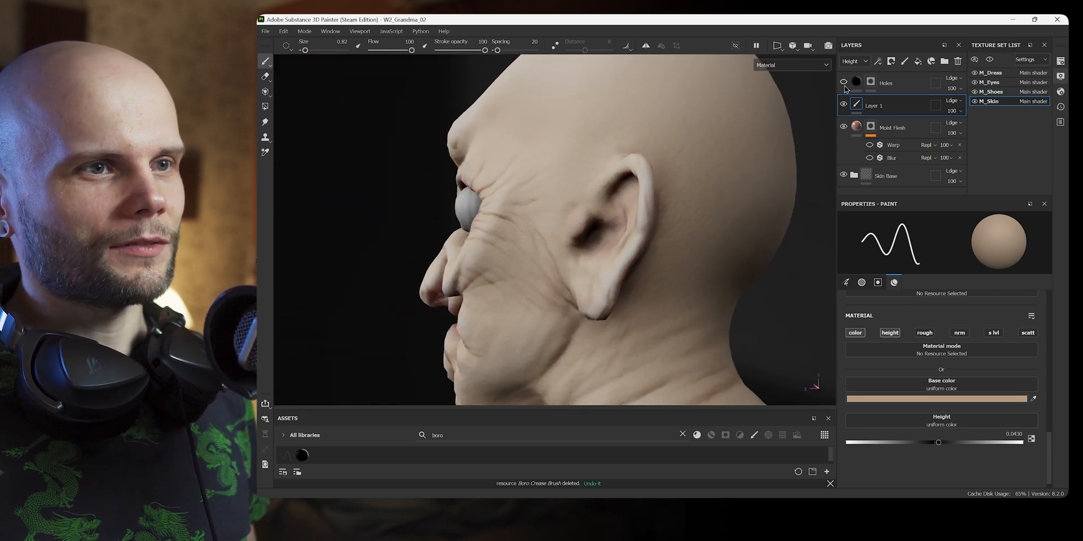
left_click_drag(468, 198, 536, 203, "alt")
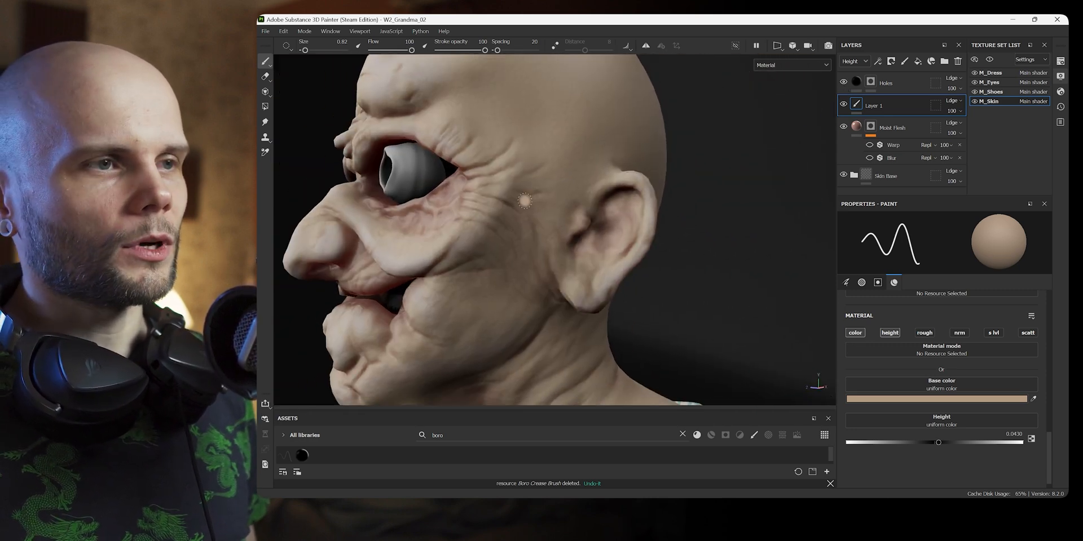
Step: Inspect the darkened areas around the eyeballs and the overall look of the head
middle_click_drag(537, 203, 716, 198, "alt")
left_click_drag(547, 169, 642, 151, "alt")
middle_click_drag(642, 151, 698, 191, "alt")
left_click_drag(698, 191, 615, 164, "alt")
right_click_drag(614, 164, 660, 174, "alt")
left_click_drag(570, 186, 626, 237, "alt")
middle_click_drag(599, 212, 641, 215, "alt")
right_click_drag(641, 214, 671, 218, "alt")
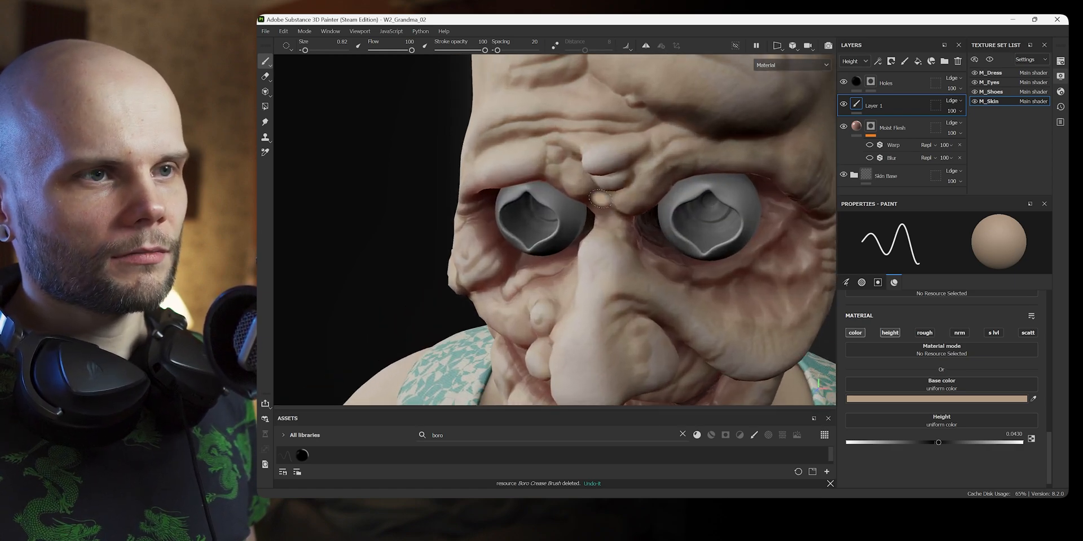
left_click_drag(597, 217, 684, 203, "alt")
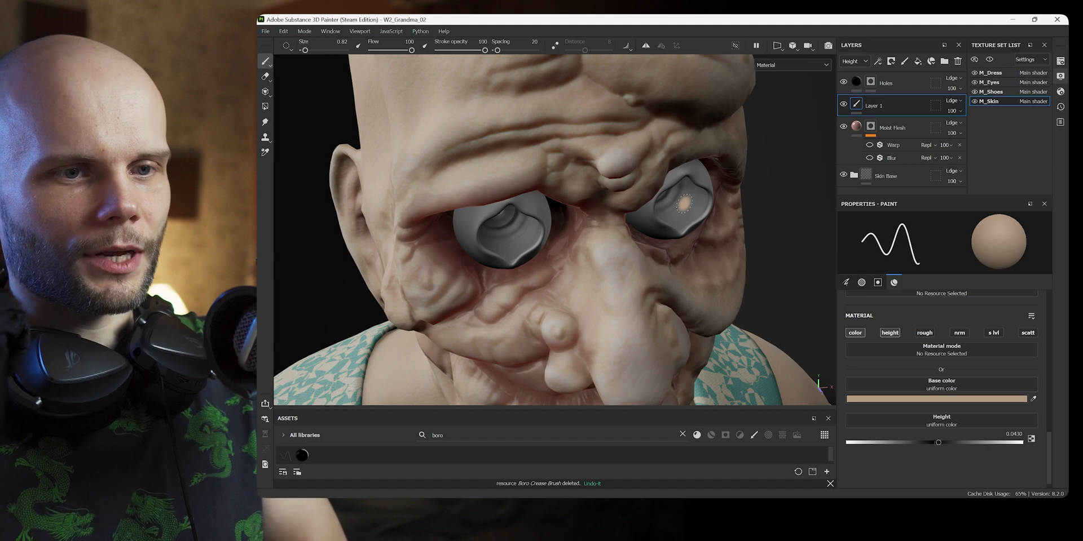
right_click_drag(684, 203, 621, 183, "alt")
left_click_drag(668, 169, 626, 164, "alt")
right_click_drag(626, 164, 615, 186, "alt")
middle_click_drag(686, 270, 686, 188, "alt")
left_click_drag(686, 188, 713, 197, "alt")
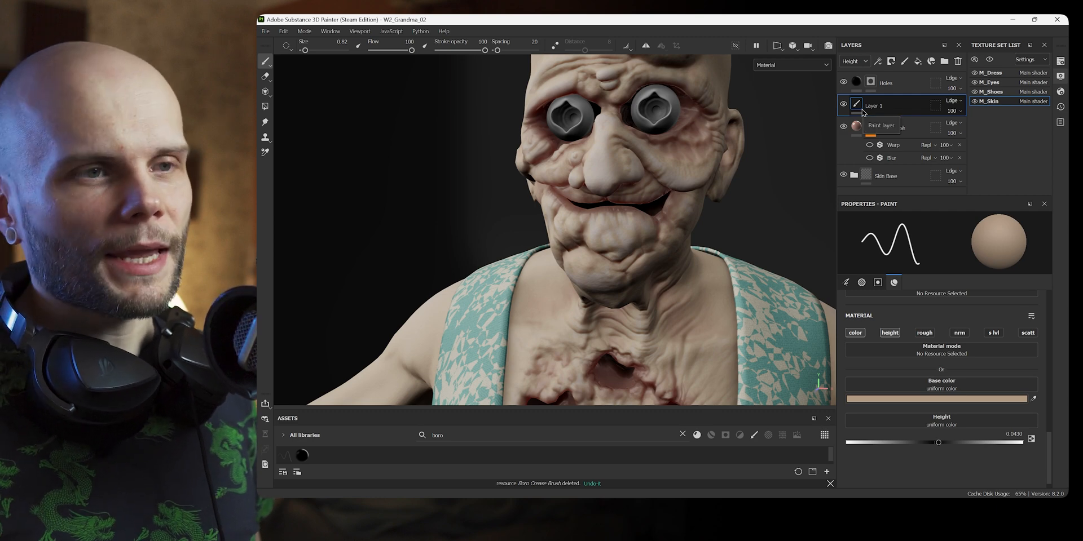
Step: Set the paint's base color on Layer 1 to the lighter skin tone DCC0A4 for work near the upper chest wounds
mouse_move(1051, 449)
left_mouse_down()
mouse_move(1050, 429)
mouse_move(1050, 456)
left_mouse_up()
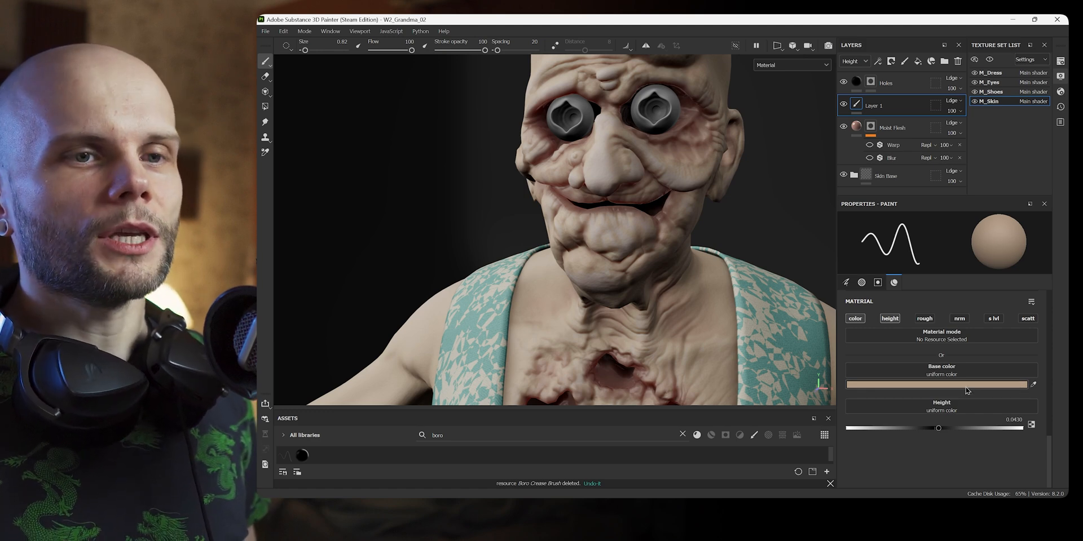
middle_click_drag(732, 359, 635, 281, "alt")
scroll(692, 173, "up", 5)
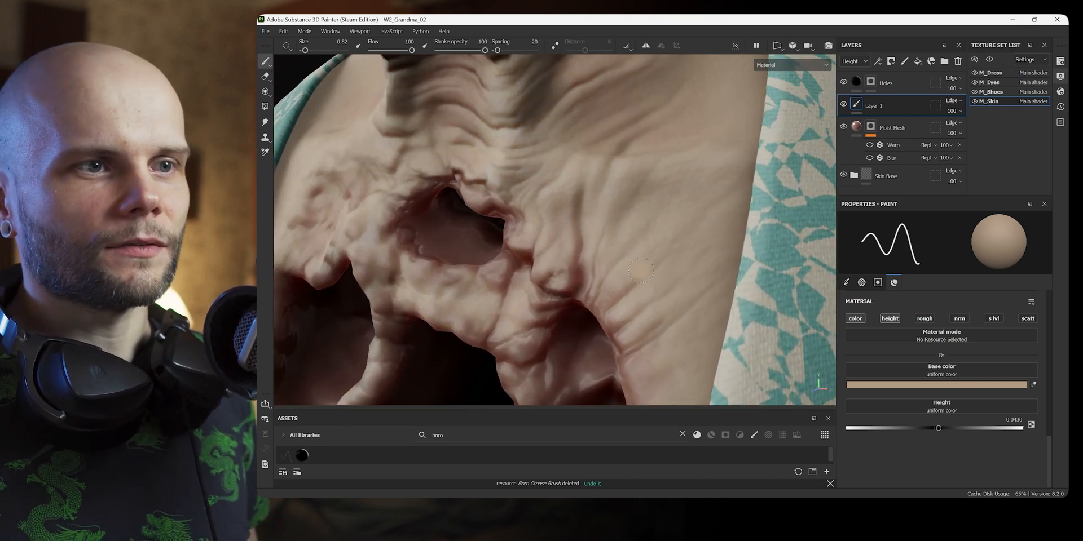
left_click_drag(641, 272, 650, 255, "alt")
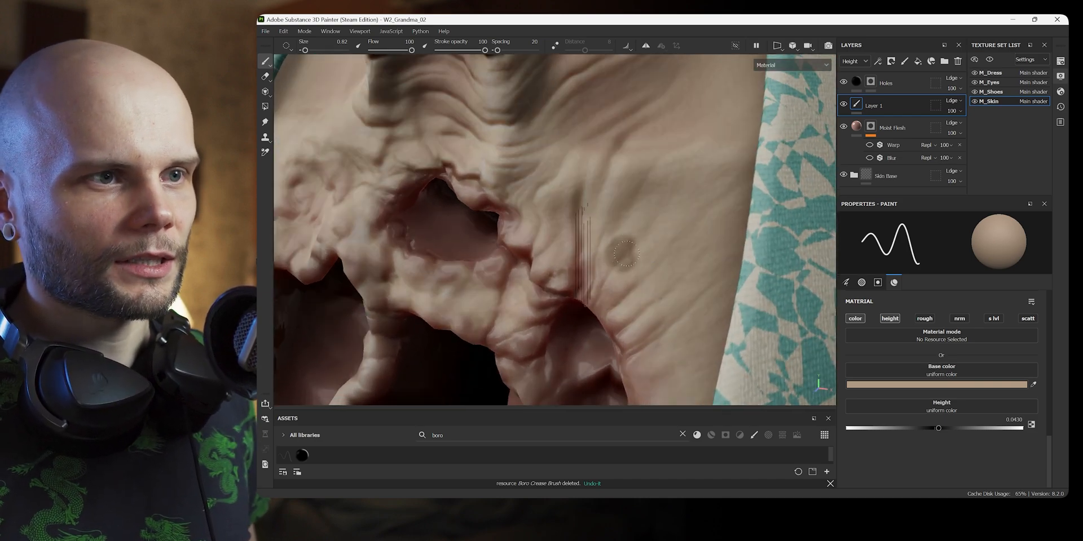
left_click(843, 360)
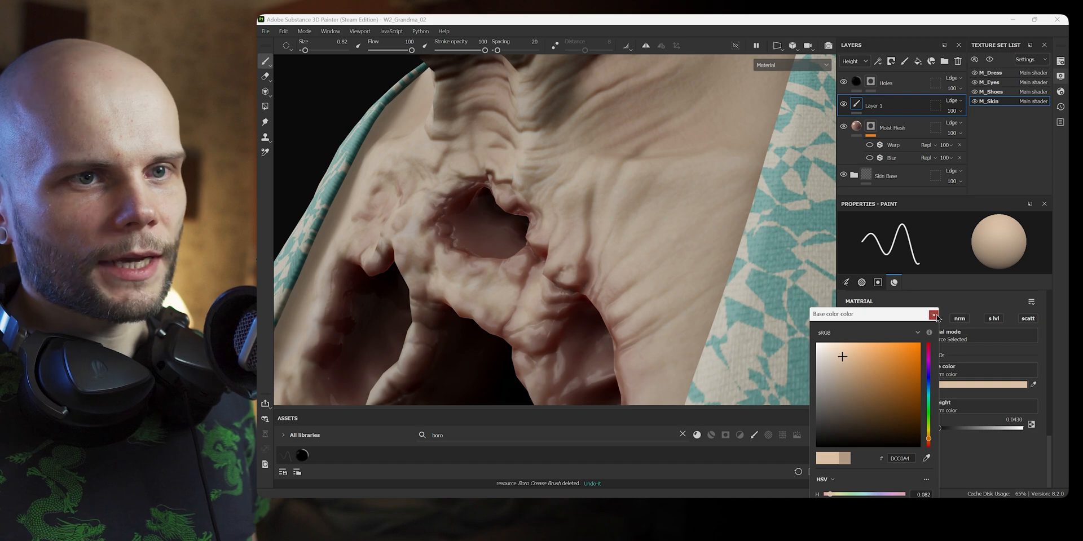
left_click(934, 316)
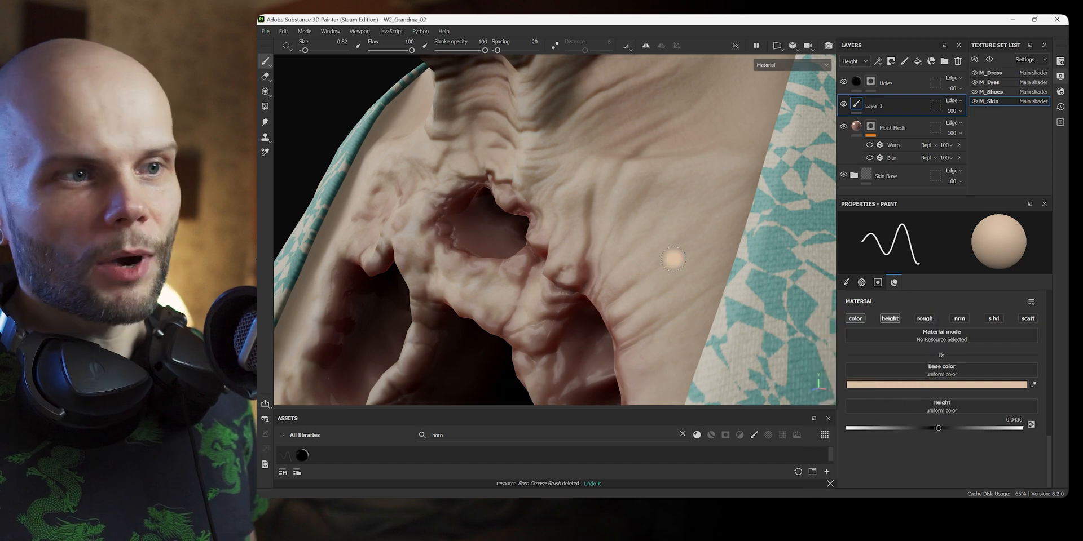
Step: Inspect the sculpted skin folds around the upper chest wounds from several angles and distances
scroll(691, 262, "up", 2)
right_click_drag(694, 264, 640, 273, "alt")
middle_click_drag(639, 260, 684, 361, "alt")
right_click_drag(684, 338, 609, 316, "alt")
left_click_drag(564, 294, 638, 266, "alt")
middle_click_drag(694, 232, 705, 276, "alt")
left_click_drag(812, 242, 728, 248, "alt")
right_click_drag(684, 248, 643, 259, "alt")
middle_click_drag(643, 259, 635, 113, "alt")
right_click_drag(592, 197, 682, 181, "alt")
left_click_drag(681, 181, 673, 194, "alt")
right_click_drag(673, 194, 643, 281, "alt")
left_click_drag(643, 280, 619, 285, "alt")
right_click_drag(631, 282, 655, 279, "alt")
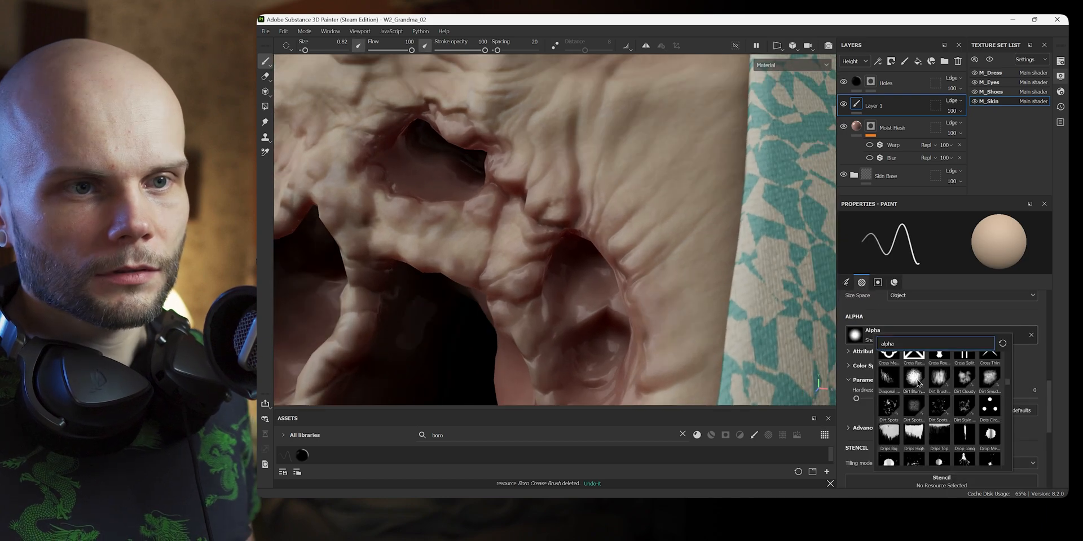
Step: Set the brush to the Dirt Blurry Dense alpha with angle jitter 180 and position jitter 11, and dab raised skin beside the chest wound
left_click_drag(666, 210, 657, 246)
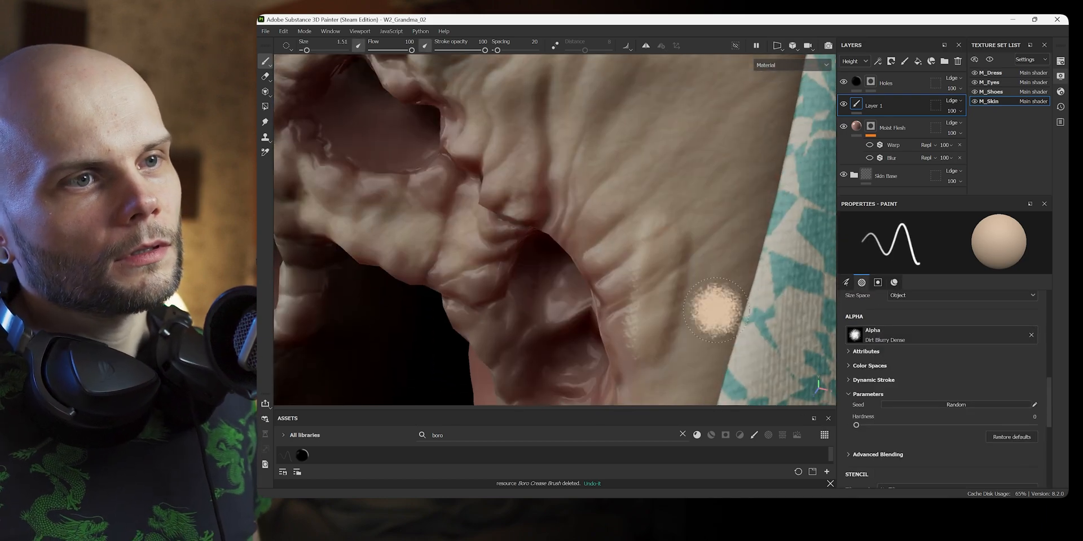
scroll(863, 410, "up", 3)
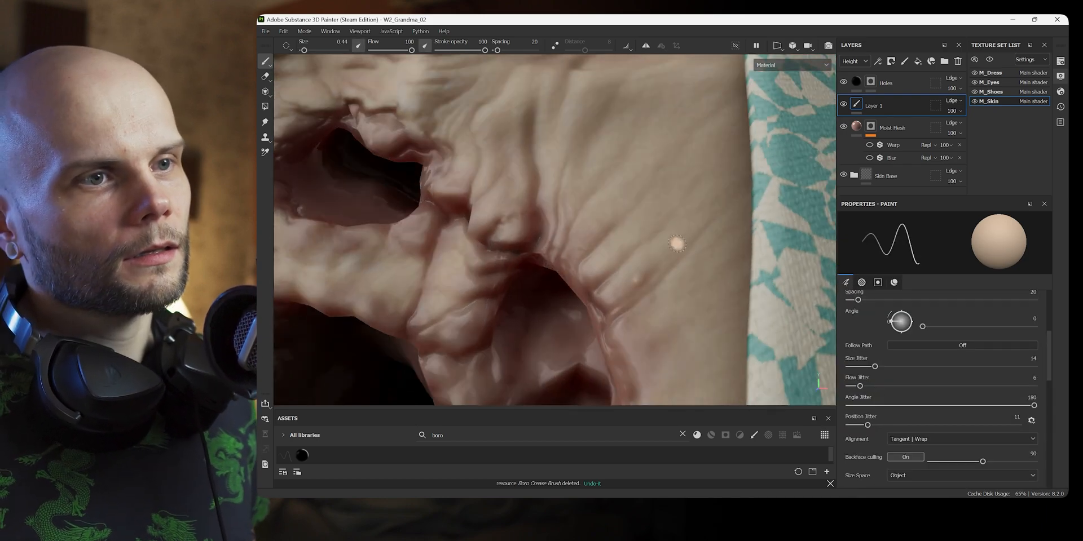
left_click_drag(677, 244, 645, 300, "alt")
right_click_drag(645, 300, 684, 300, "alt")
left_click_drag(684, 299, 661, 317, "alt")
right_click_drag(661, 317, 677, 302, "alt")
left_click_drag(677, 302, 670, 290, "alt")
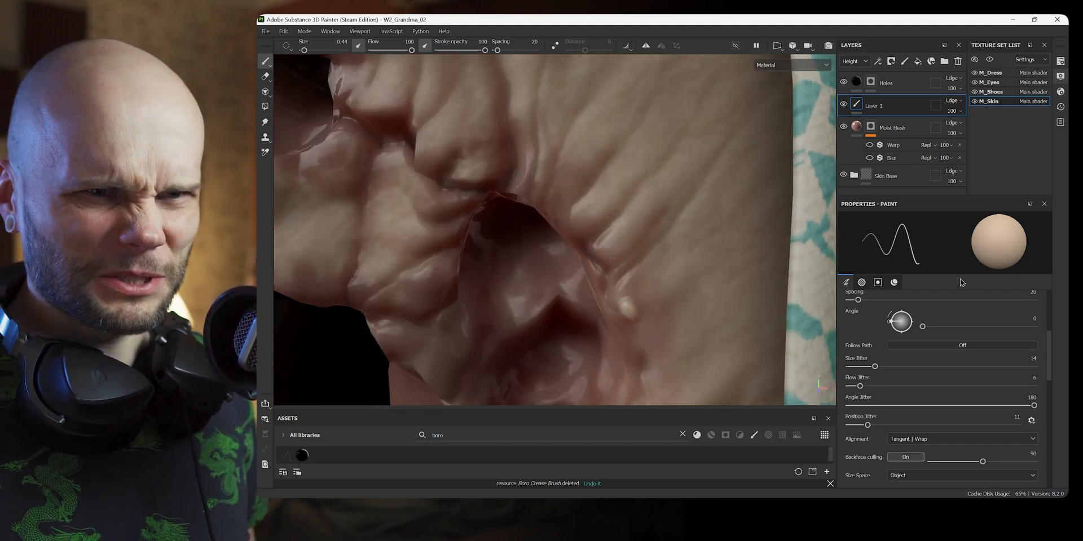
Step: Set the paint's height to 0.0914 and its base color to a more saturated orange, and dab it on the lower chest flesh
scroll(948, 395, "up", 3)
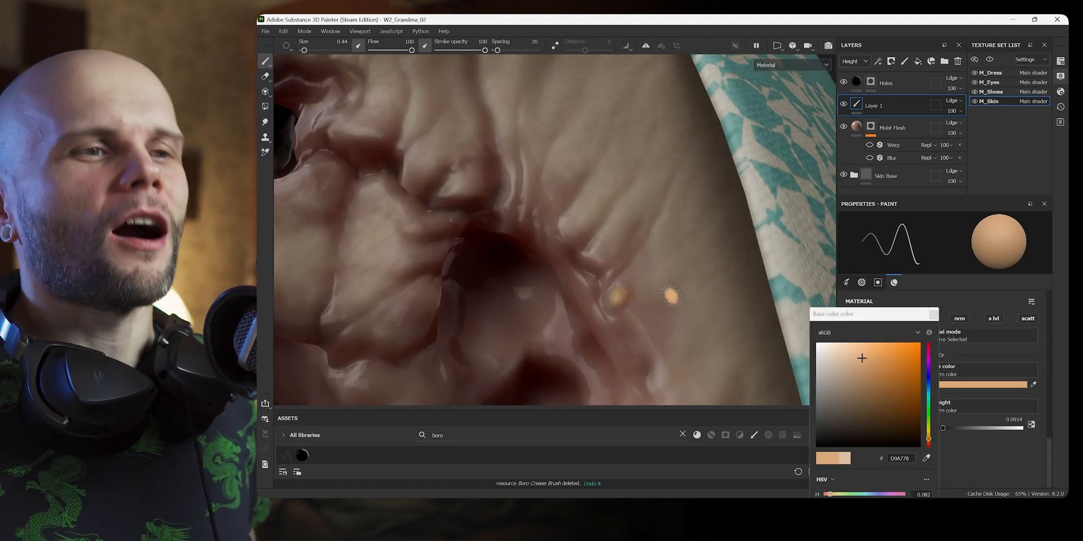
left_click_drag(670, 296, 559, 289, "alt")
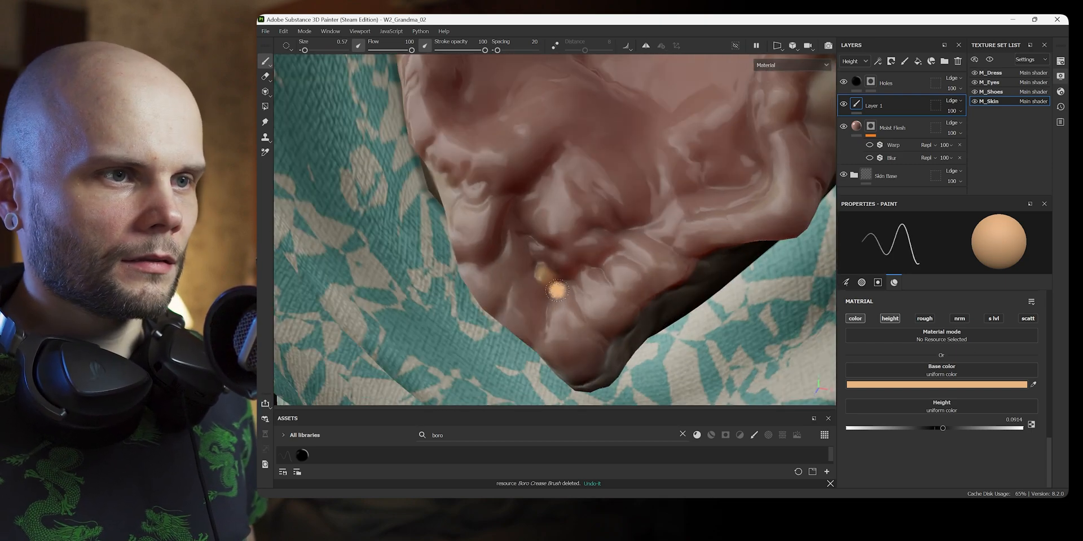
mouse_move(549, 310)
right_mouse_down("alt")
mouse_move(524, 338)
mouse_move(556, 155)
right_mouse_up("alt")
right_click_drag(556, 156, 570, 156, "ctrl")
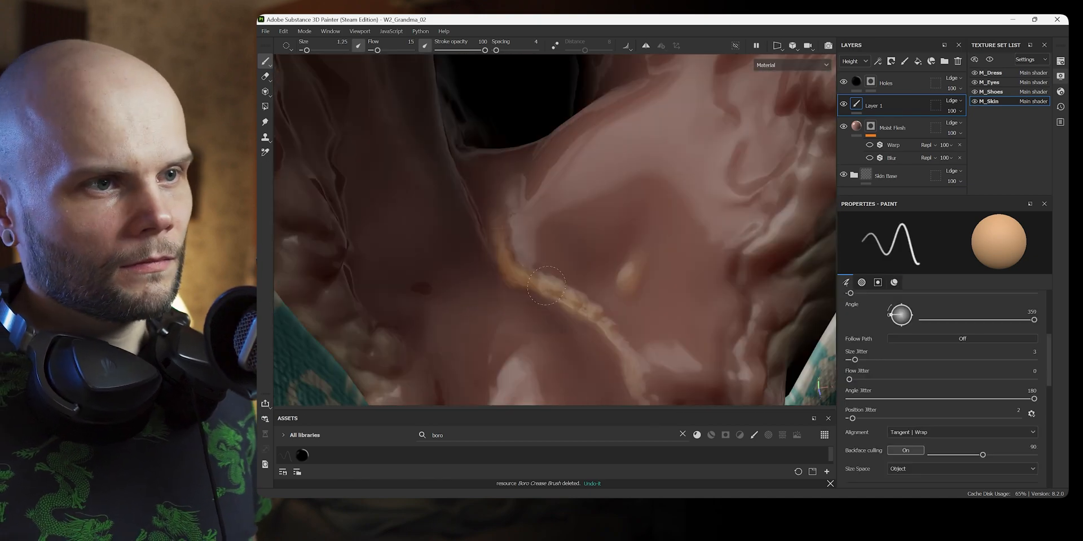
Step: Paint yellowish fatty strands along the creases inside the chest cavity and soften them with the Eraser and Smudge tools
mouse_move(587, 242)
left_mouse_down("alt")
mouse_move(547, 245)
mouse_move(519, 262)
left_mouse_up("alt")
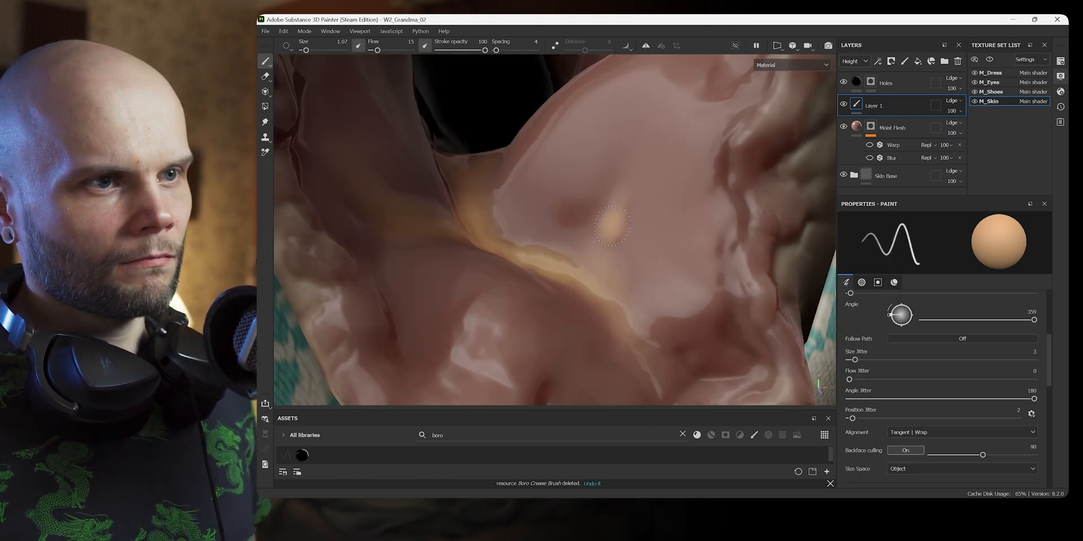
left_click_drag(598, 249, 616, 255, "alt")
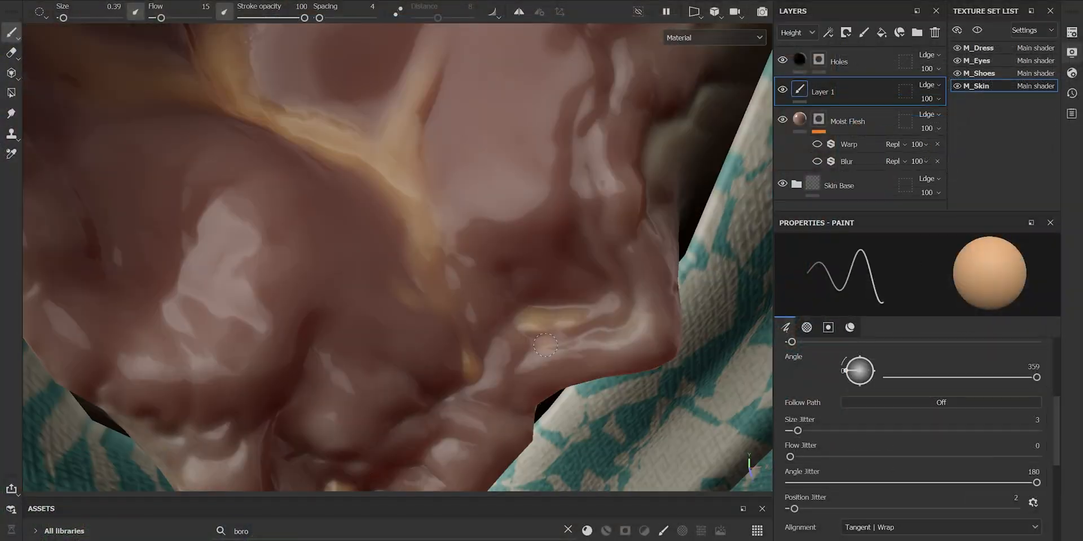
left_click_drag(632, 265, 646, 267, "alt")
right_click_drag(522, 306, 452, 282, "alt")
mouse_move(451, 282)
left_mouse_down("alt")
mouse_move(473, 316)
mouse_move(507, 220)
mouse_move(529, 342)
mouse_move(541, 234)
mouse_move(507, 254)
mouse_move(530, 203)
mouse_move(623, 245)
left_mouse_up("alt")
key("2")
key("5")
right_click_drag(623, 246, 665, 271, "alt")
left_click_drag(666, 271, 541, 237, "alt")
Step: Dab small additional touches of the orange tone on the skin, erasing the excess and adjusting the brush size
key("1")
right_click_drag(541, 236, 587, 265, "alt")
left_click(509, 254)
left_click(515, 258)
mouse_move(515, 258)
right_mouse_down("alt")
mouse_move(496, 249)
mouse_move(507, 237)
right_mouse_up("alt")
key("2")
mouse_move(508, 237)
left_mouse_down("alt")
mouse_move(508, 254)
mouse_move(361, 346)
left_mouse_up("alt")
key("1")
mouse_move(361, 345)
right_mouse_down("ctrl")
mouse_move(343, 346)
mouse_move(491, 314)
mouse_move(542, 282)
right_mouse_up("ctrl")
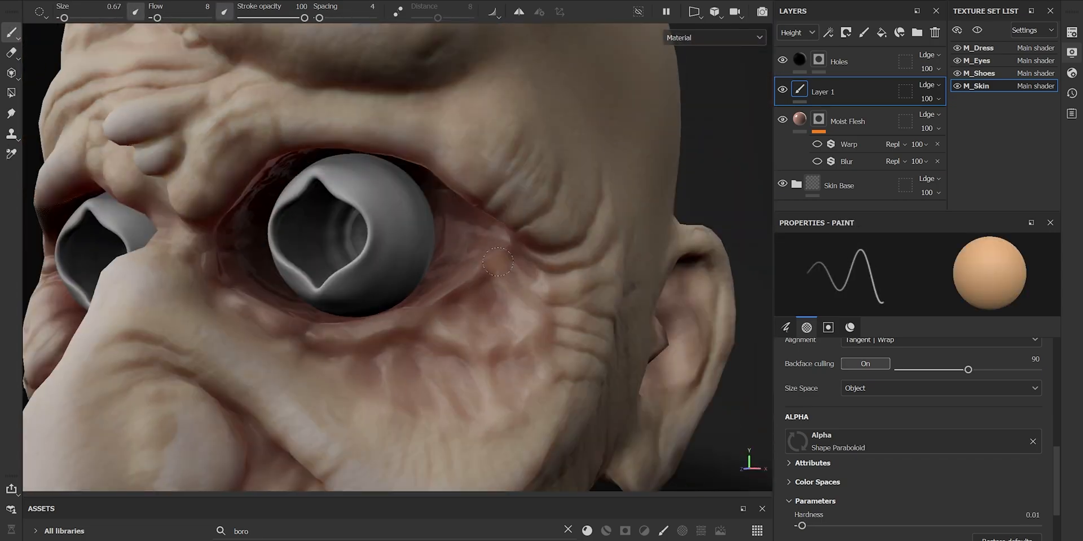
Step: Set the base color to brown 9E7A66 and shade the raised bumps between the brows
left_click_drag(541, 282, 508, 316, "alt")
scroll(914, 440, "down", 10)
left_click(959, 463)
left_click(783, 260)
left_click_drag(383, 316, 463, 308)
left_click(783, 251)
left_click_drag(407, 316, 399, 374, "alt")
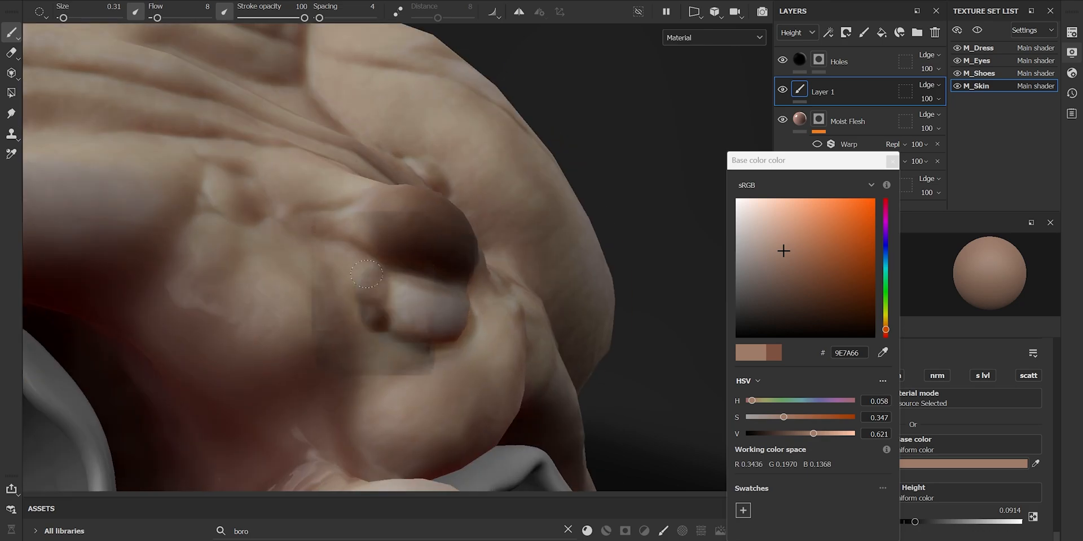
left_click_drag(366, 274, 418, 304)
mouse_move(418, 304)
left_mouse_down("alt")
mouse_move(455, 249)
mouse_move(440, 225)
mouse_move(406, 248)
left_mouse_up("alt")
mouse_move(407, 248)
right_mouse_down("alt")
mouse_move(413, 207)
mouse_move(480, 254)
right_mouse_up("alt")
Step: Set the base color to the lighter tone BD9A87 and tint the bumps on and beside the nose
left_click(775, 235)
mouse_move(440, 282)
left_mouse_down("alt")
mouse_move(417, 243)
mouse_move(485, 316)
mouse_move(451, 349)
left_mouse_up("alt")
left_click_drag(452, 350, 484, 394)
right_click_drag(484, 395, 451, 395, "ctrl")
mouse_move(451, 395)
left_mouse_down("alt")
mouse_move(321, 244)
mouse_move(446, 277)
left_mouse_up("alt")
left_click_drag(459, 316, 466, 252, "alt")
right_click_drag(466, 252, 429, 254, "alt")
left_click_drag(429, 254, 448, 316, "alt")
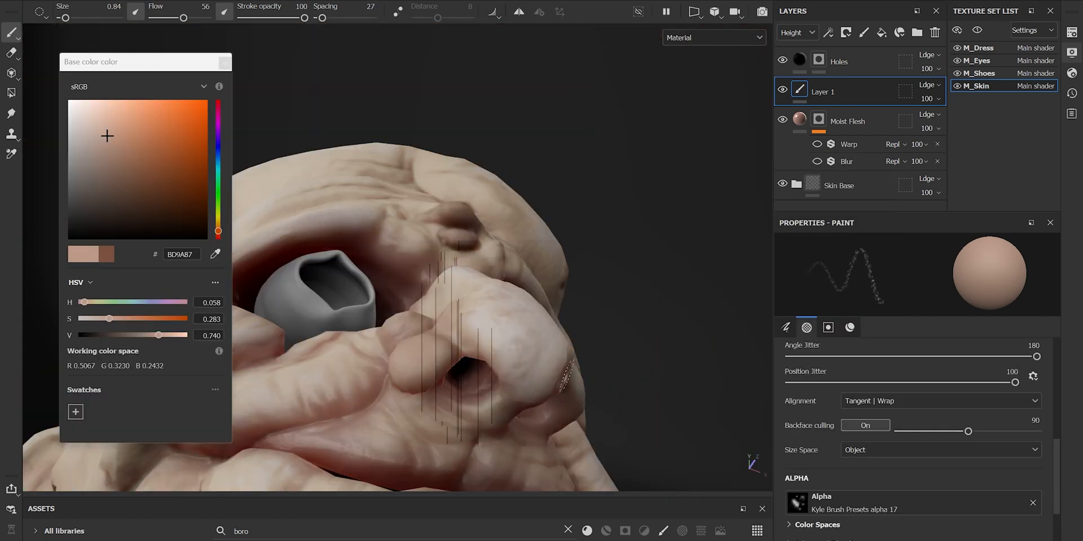
Step: Mottle the nose and temple with the Kyle Brush Presets alpha 17, using position jitter 100 and varying brush sizes
mouse_move(459, 361)
left_mouse_down("alt")
mouse_move(507, 316)
mouse_move(473, 310)
mouse_move(571, 323)
mouse_move(629, 222)
mouse_move(491, 145)
left_mouse_up("alt")
right_click_drag(491, 145, 503, 146, "ctrl")
left_click_drag(444, 247, 524, 243, "alt")
right_click_drag(524, 243, 516, 243, "ctrl")
mouse_move(525, 243)
left_mouse_down("alt")
mouse_move(581, 338)
mouse_move(516, 289)
left_mouse_up("alt")
right_click_drag(475, 146, 429, 225, "alt")
left_click_drag(429, 225, 406, 251, "alt")
right_click_drag(406, 251, 418, 251, "ctrl")
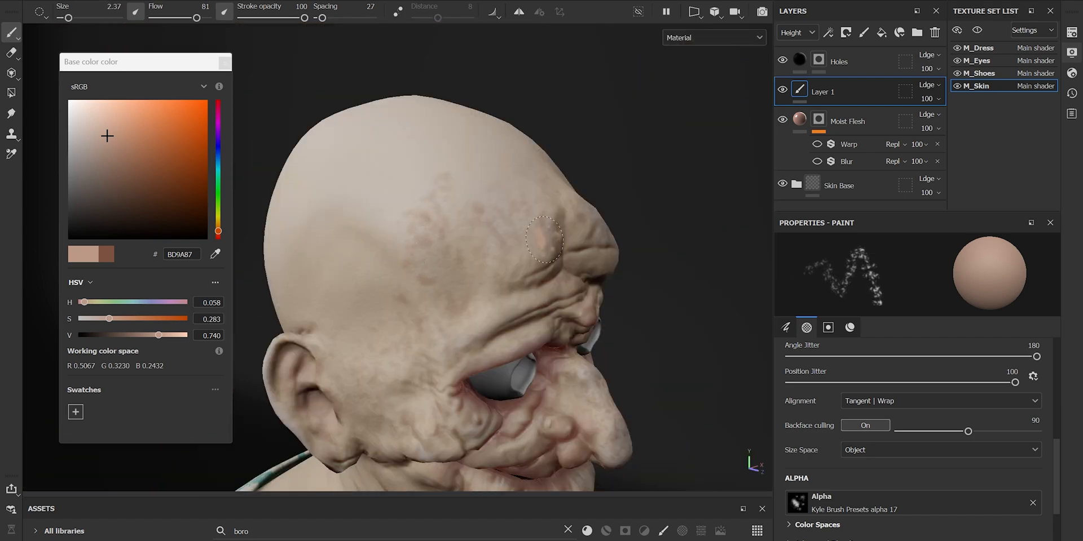
Step: Extend the mottled discoloration over the forehead, cheeks and neck down to the upper chest
left_click_drag(464, 195, 555, 226, "alt")
right_click_drag(476, 220, 466, 220, "ctrl")
mouse_move(465, 220)
left_mouse_down("alt")
mouse_move(491, 169)
mouse_move(522, 282)
left_mouse_up("alt")
right_click_drag(522, 288, 536, 287, "ctrl")
left_click_drag(536, 287, 559, 276, "alt")
right_click_drag(558, 274, 548, 275, "ctrl")
mouse_move(598, 413)
left_mouse_down("alt")
mouse_move(636, 222)
mouse_move(542, 254)
left_mouse_up("alt")
mouse_move(508, 350)
middle_mouse_down("alt")
mouse_move(496, 170)
mouse_move(451, 338)
middle_mouse_up("alt")
right_click_drag(392, 274, 404, 273, "ctrl")
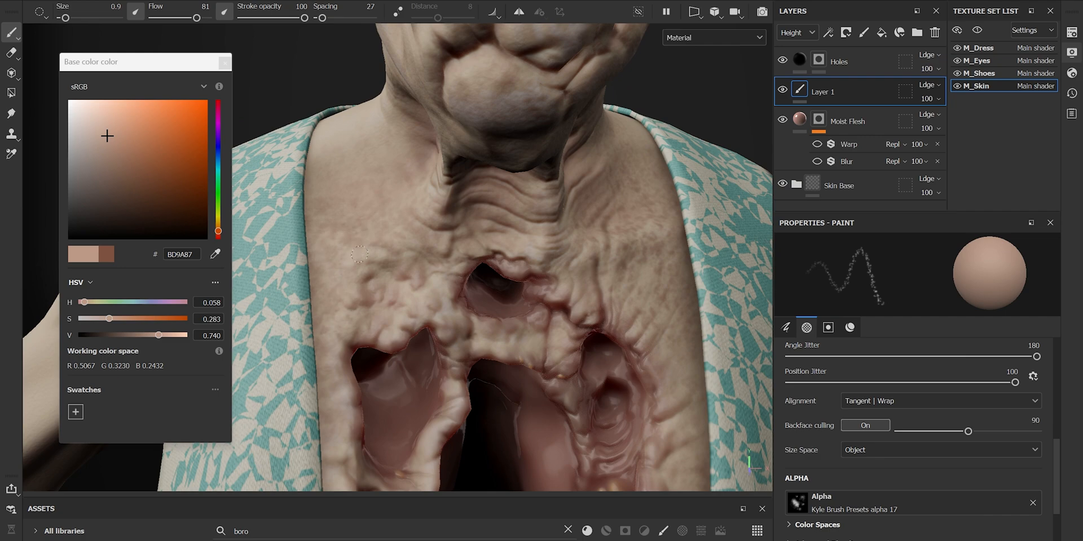
Step: Temporarily hide the M_Dress texture set and paint mottling on the skin underneath it
left_click(957, 48)
mouse_move(649, 361)
left_mouse_down("alt")
mouse_move(631, 270)
mouse_move(666, 293)
left_mouse_up("alt")
right_click_drag(701, 447, 727, 448, "ctrl")
mouse_move(677, 423)
left_mouse_down("alt")
mouse_move(750, 400)
mouse_move(671, 392)
left_mouse_up("alt")
left_click(958, 48)
Step: Enlarge the brush and mottle the back of the bald head
left_click_drag(564, 282, 507, 293, "alt")
mouse_move(507, 294)
left_mouse_down("alt")
mouse_move(426, 297)
mouse_move(480, 361)
left_mouse_up("alt")
right_click_drag(552, 169, 570, 169, "ctrl")
left_click_drag(598, 163, 530, 102)
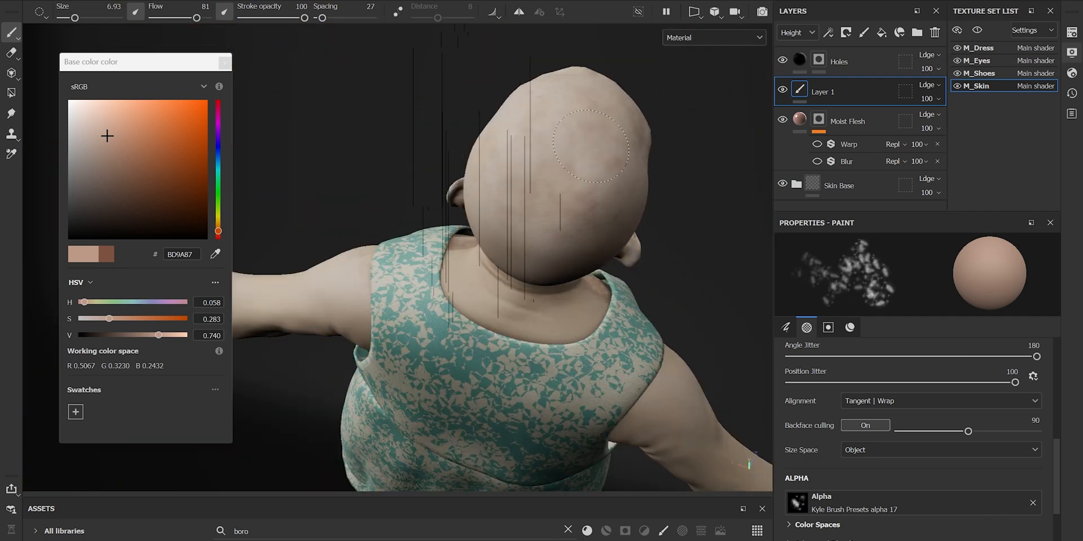
Step: Lower the brush's position jitter to 37, toggle symmetry and add mottled spots to the body skin
left_click_drag(1015, 382, 874, 383)
scroll(902, 406, "up", 2)
middle_click_drag(511, 346, 530, 181, "alt")
mouse_move(451, 270)
left_mouse_down("alt")
mouse_move(564, 254)
mouse_move(587, 266)
left_mouse_up("alt")
left_click(519, 12)
right_click_drag(508, 254, 524, 254, "ctrl")
mouse_move(429, 293)
left_mouse_down("alt")
mouse_move(387, 432)
mouse_move(439, 271)
mouse_move(563, 324)
left_mouse_up("alt")
middle_click_drag(564, 324, 490, 253, "alt")
left_click_drag(490, 254, 564, 271, "alt")
left_click_drag(587, 186, 527, 368)
mouse_move(559, 237)
left_mouse_down("alt")
mouse_move(658, 259)
mouse_move(566, 244)
mouse_move(508, 265)
left_mouse_up("alt")
right_click_drag(417, 292, 435, 292, "ctrl")
Step: Paint mottled spots over the arms and around the armpits at varying brush sizes, and toggle symmetry again
mouse_move(492, 278)
left_mouse_down("alt")
mouse_move(553, 266)
mouse_move(361, 210)
mouse_move(485, 243)
mouse_move(633, 312)
mouse_move(542, 358)
mouse_move(485, 316)
left_mouse_up("alt")
middle_click_drag(485, 316, 440, 226, "alt")
left_click_drag(440, 226, 429, 342, "alt")
right_click_drag(429, 341, 411, 341, "ctrl")
middle_click_drag(412, 342, 566, 232, "alt")
mouse_move(566, 232)
left_mouse_down("alt")
mouse_move(567, 217)
mouse_move(476, 223)
mouse_move(624, 248)
mouse_move(527, 338)
mouse_move(638, 282)
mouse_move(418, 220)
mouse_move(389, 239)
left_mouse_up("alt")
right_click_drag(389, 240, 365, 239, "ctrl")
mouse_move(492, 335)
left_mouse_down("alt")
mouse_move(394, 316)
mouse_move(390, 395)
mouse_move(497, 350)
mouse_move(271, 311)
left_mouse_up("alt")
right_click_drag(271, 312, 251, 311, "ctrl")
mouse_move(250, 311)
left_mouse_down("alt")
mouse_move(428, 271)
mouse_move(395, 226)
mouse_move(406, 282)
left_mouse_up("alt")
right_click_drag(406, 282, 389, 282, "ctrl")
mouse_move(389, 282)
left_mouse_down("alt")
mouse_move(329, 169)
mouse_move(248, 181)
left_mouse_up("alt")
left_click_drag(496, 225, 361, 237, "alt")
middle_click_drag(394, 198, 394, 350, "alt")
left_click_drag(395, 254, 440, 294, "alt")
left_click(518, 12)
mouse_move(584, 228)
left_mouse_down("alt")
mouse_move(515, 181)
mouse_move(687, 242)
left_mouse_up("alt")
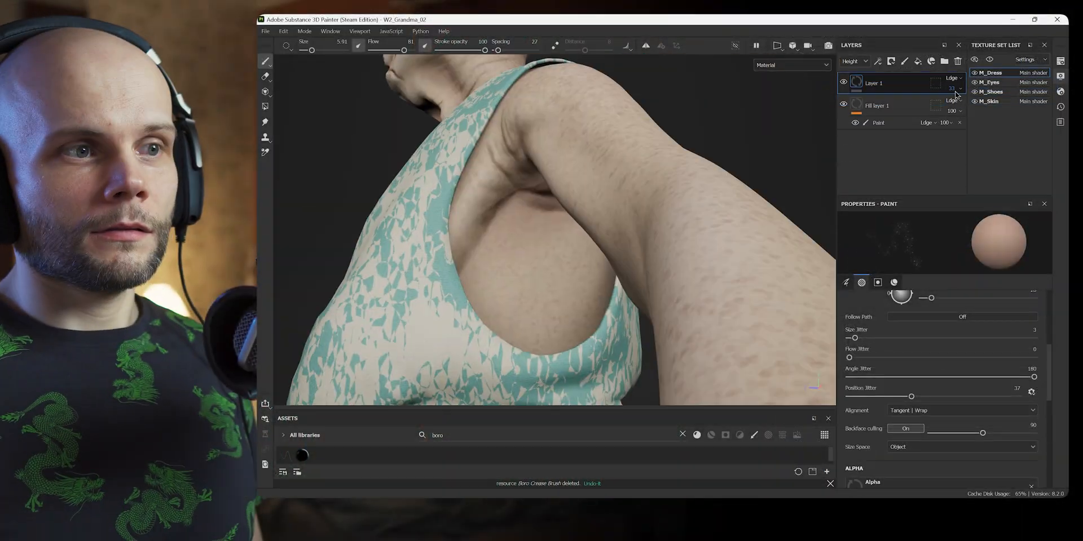
Step: Switch back to the M_Skin texture set and paint mottled discoloration on the lower legs
left_click(975, 73)
left_click(991, 92)
left_click_drag(564, 237, 677, 243, "alt")
left_click(989, 101)
middle_click_drag(630, 250, 617, 237, "alt")
right_click_drag(617, 237, 638, 237, "ctrl")
mouse_move(638, 237)
left_mouse_down("alt")
mouse_move(541, 237)
mouse_move(615, 225)
left_mouse_up("alt")
middle_click_drag(615, 112, 644, 244, "alt")
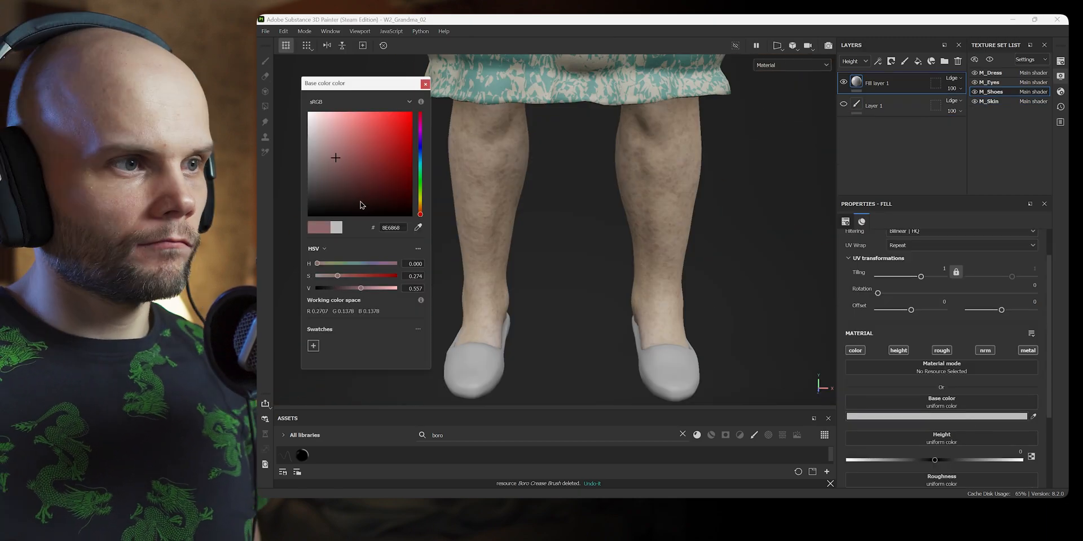
Step: Color the M_Shoes fill layer dark brown, disable its height, normal and metallic channels, and raise its roughness
left_click_drag(344, 170, 337, 188)
left_click(425, 84)
scroll(901, 293, "down", 5)
left_click(899, 258)
left_click(985, 258)
left_click(1028, 258)
left_click_drag(899, 367, 980, 367)
left_click_drag(710, 237, 660, 322, "alt")
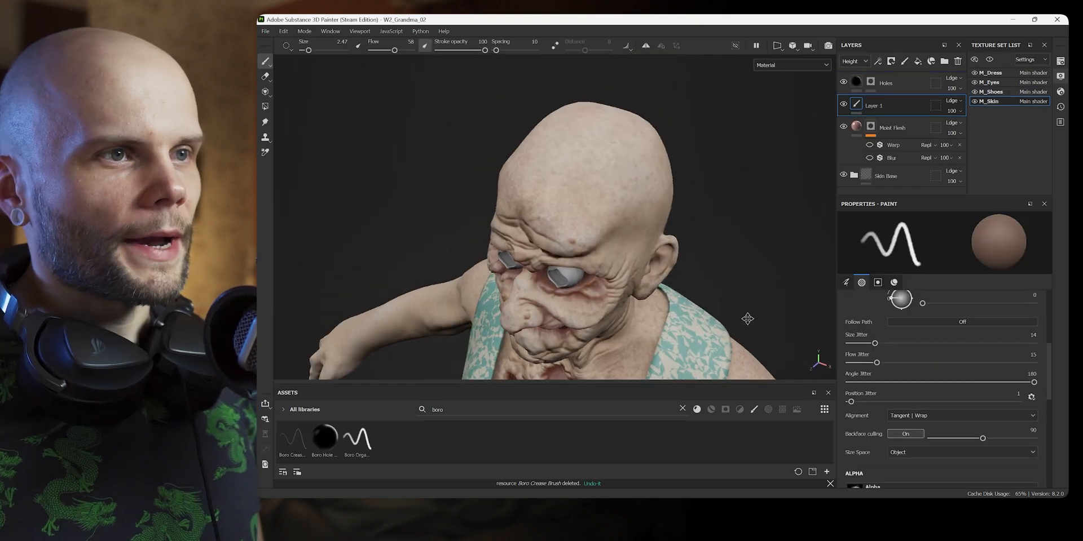
Step: Examine the painted skin on the head, arms and chest wounds from several angles
left_click_drag(598, 254, 456, 252, "alt")
middle_click_drag(643, 324, 648, 259, "alt")
left_click_drag(648, 259, 628, 266, "alt")
middle_click_drag(629, 265, 575, 260, "alt")
mouse_move(654, 254)
left_mouse_down("alt")
mouse_move(659, 316)
mouse_move(696, 159)
mouse_move(705, 231)
mouse_move(626, 231)
mouse_move(533, 283)
mouse_move(620, 242)
mouse_move(764, 222)
mouse_move(742, 203)
mouse_move(685, 267)
mouse_move(722, 213)
mouse_move(546, 229)
left_mouse_up("alt")
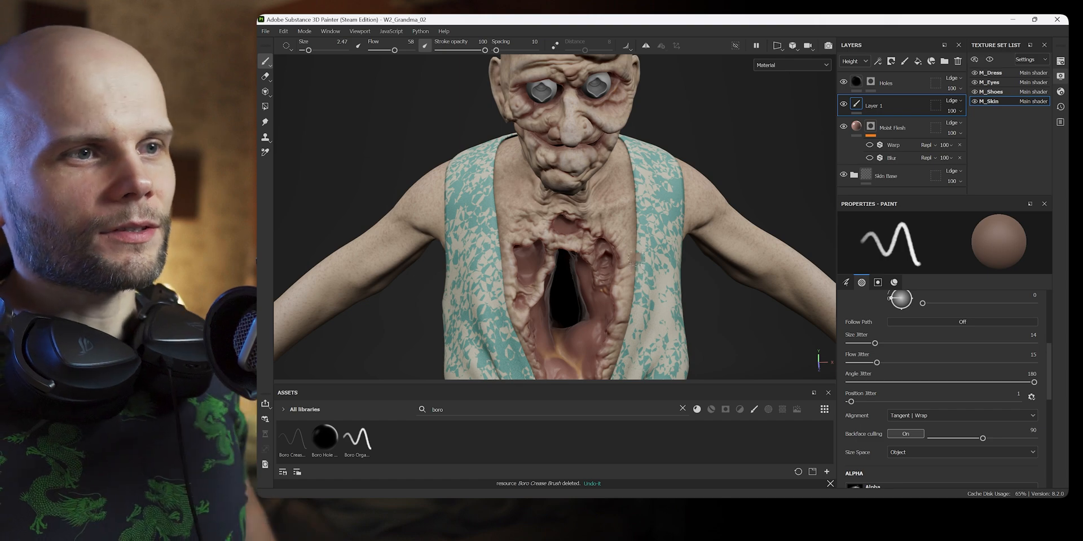
scroll(618, 253, "up", 5)
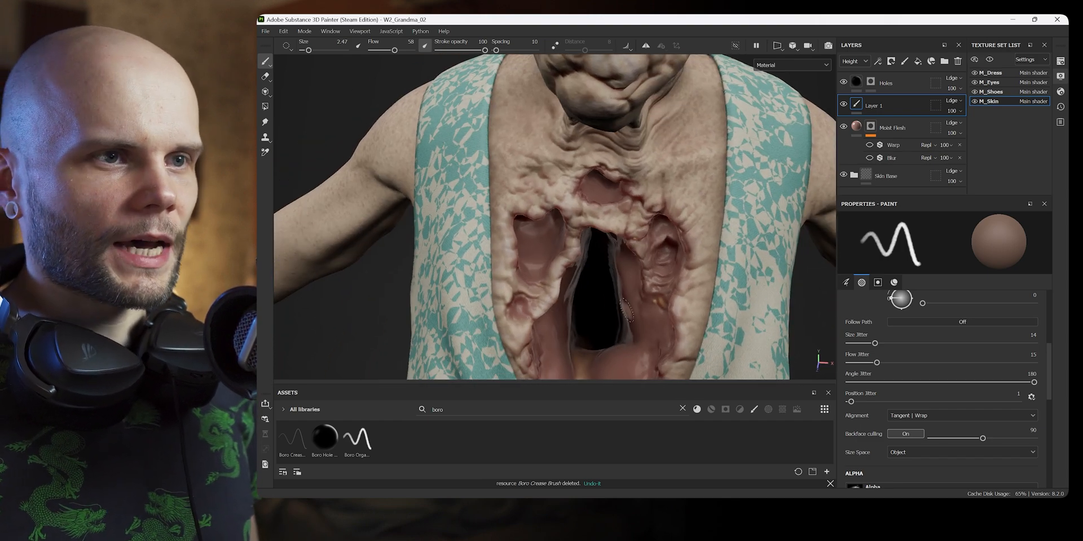
left_click_drag(697, 213, 709, 250, "alt")
right_click_drag(709, 249, 654, 295, "alt")
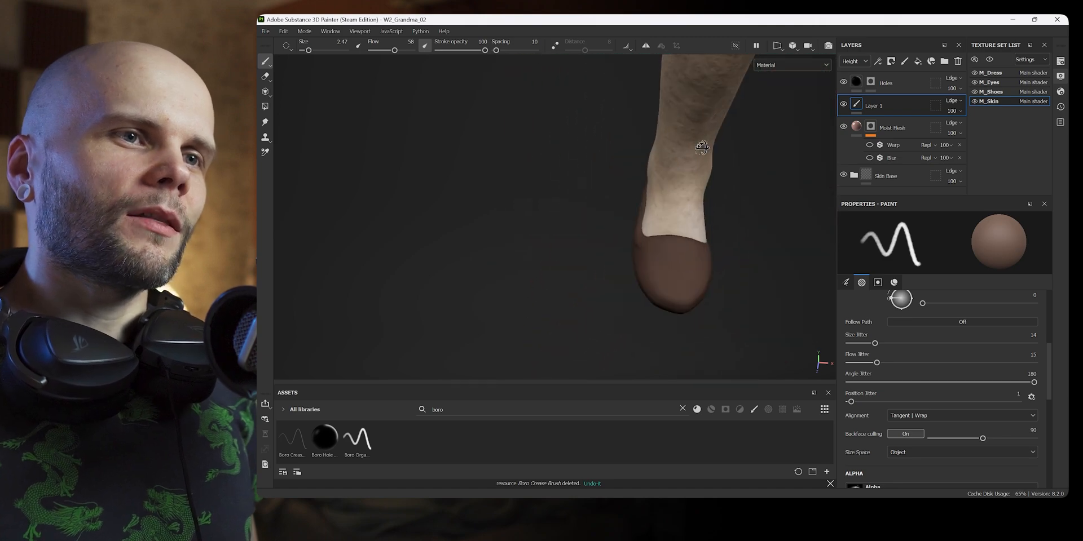
Step: Inspect the brown shoes and the mottled skin on the legs from different sides
left_click_drag(700, 148, 744, 123, "alt")
right_click_drag(744, 123, 628, 254, "alt")
middle_click_drag(628, 254, 635, 297, "alt")
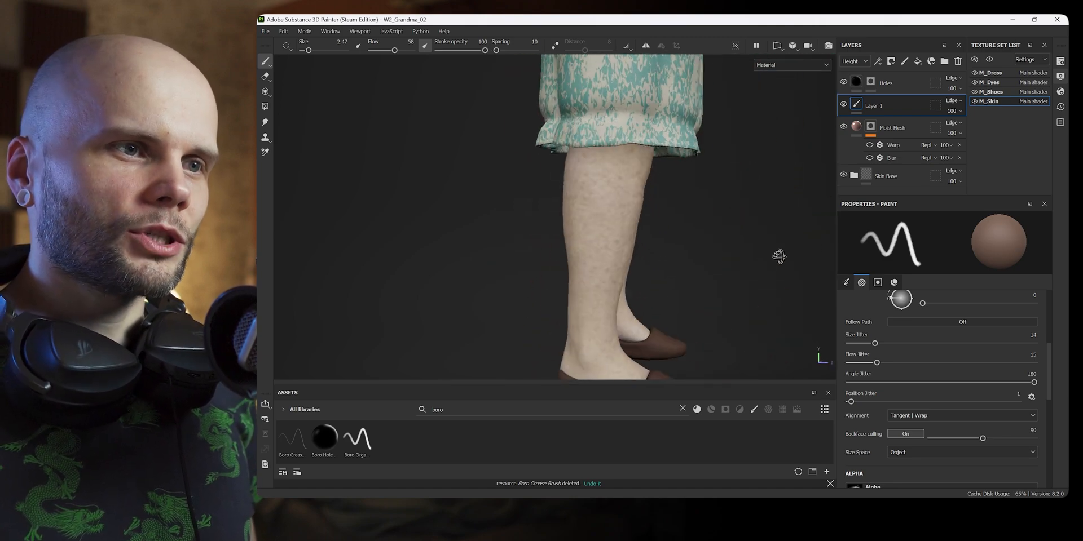
left_click_drag(616, 223, 723, 218, "alt")
right_click_drag(723, 218, 654, 163, "alt")
middle_click_drag(654, 164, 670, 225, "alt")
right_click_drag(669, 225, 694, 209, "alt")
left_click_drag(693, 209, 640, 240, "alt")
right_click_drag(640, 240, 652, 147, "alt")
middle_click_drag(655, 188, 674, 219, "alt")
Step: Paint dark raised moles below the armpit with height 0.1505 and the roughness channel enabled at 0.4113
left_click_drag(592, 237, 621, 216, "alt")
right_click_drag(590, 263, 582, 262, "ctrl")
left_click_drag(586, 257, 605, 275, "alt")
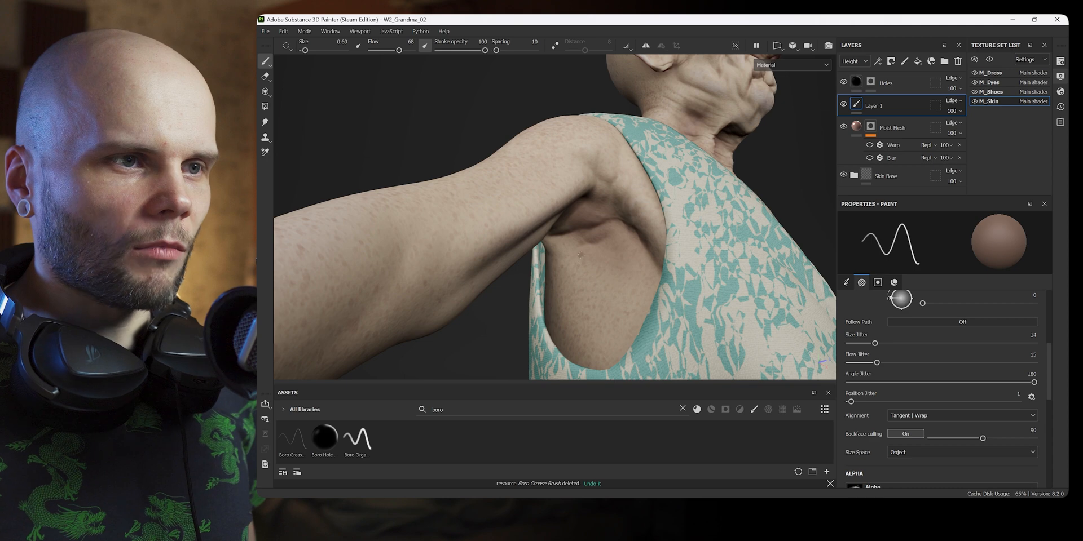
left_click_drag(1050, 394, 1046, 481)
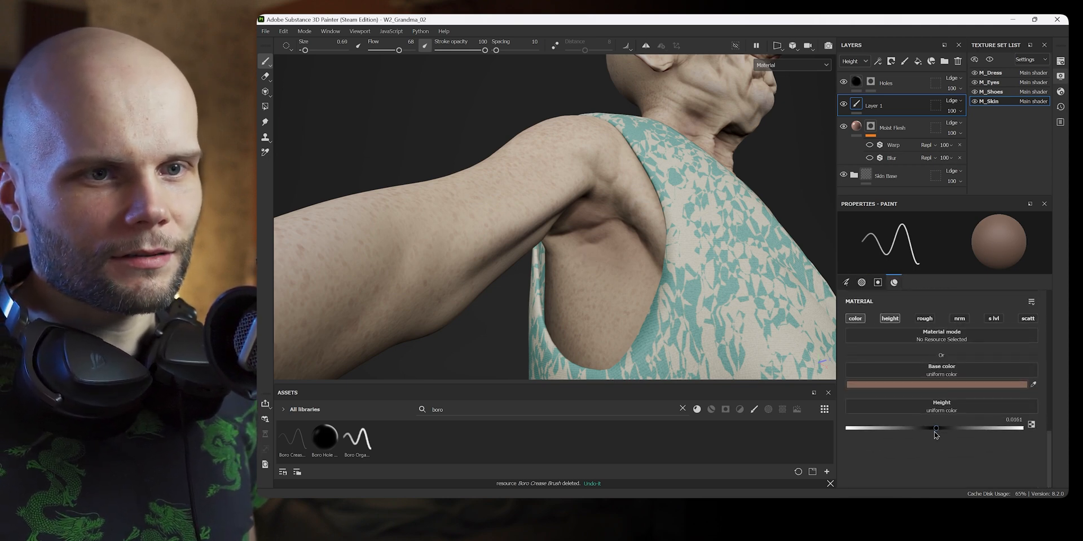
left_click(569, 212)
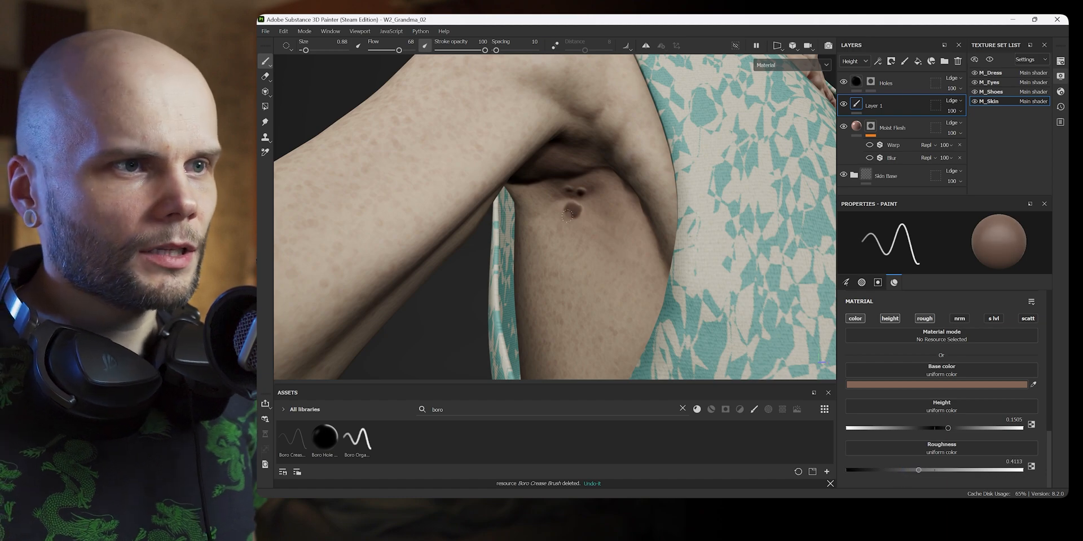
scroll(564, 216, "up", 3)
left_click_drag(563, 207, 631, 186, "alt")
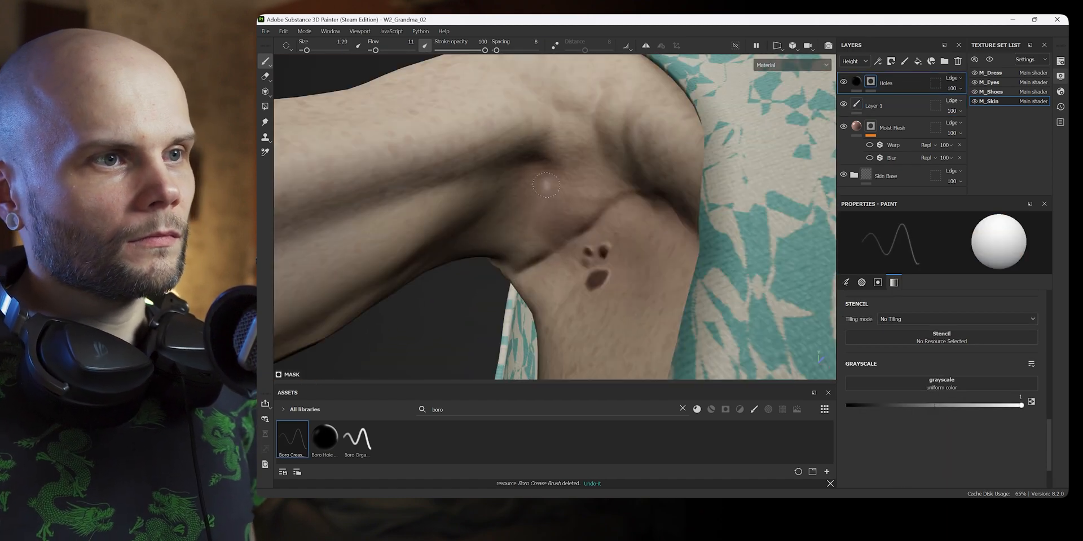
Step: Paint fine skin creases around the armpit folds in the Holes layer mask with the Boro Crease brush
mouse_move(632, 226)
left_mouse_down("alt")
mouse_move(653, 242)
mouse_move(609, 248)
mouse_move(587, 226)
left_mouse_up("alt")
right_click_drag(586, 253, 615, 253, "ctrl")
mouse_move(614, 254)
left_mouse_down("alt")
mouse_move(535, 242)
mouse_move(561, 280)
left_mouse_up("alt")
right_click_drag(561, 281, 542, 280, "ctrl")
left_click_drag(541, 280, 564, 254, "alt")
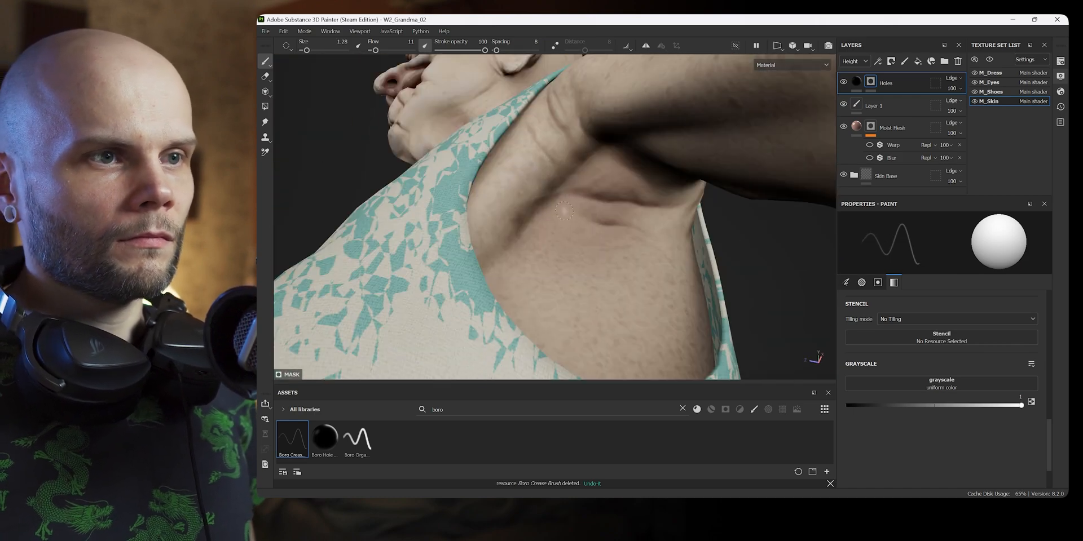
right_click_drag(564, 253, 598, 243, "alt")
left_click_drag(598, 242, 520, 180, "alt")
right_click_drag(520, 180, 485, 197, "alt")
left_click_drag(485, 198, 584, 198, "alt")
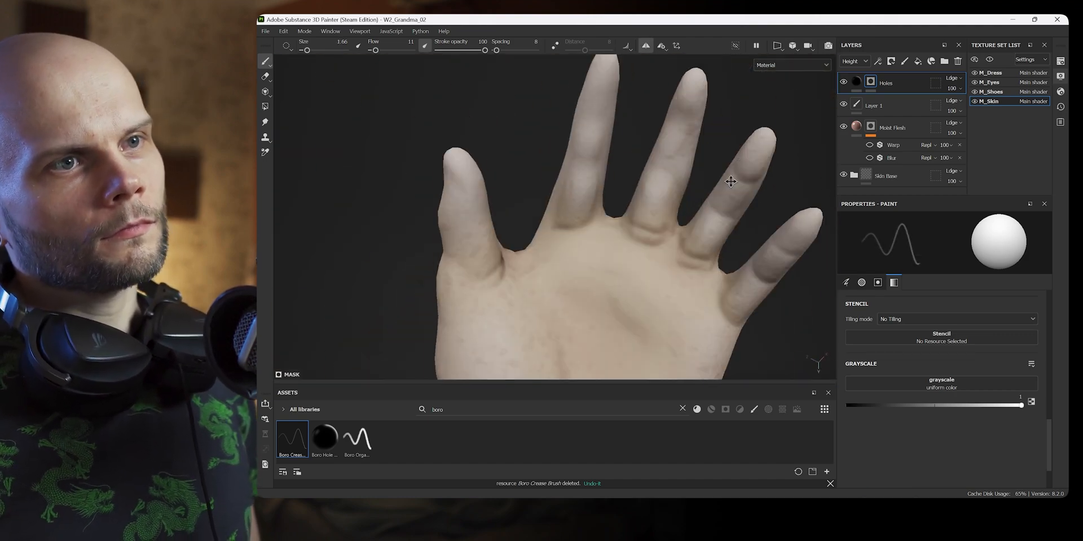
Step: Paint symmetrical skin creases across the palm and inner wrist in the Holes layer mask
left_click_drag(420, 216, 729, 288, "alt")
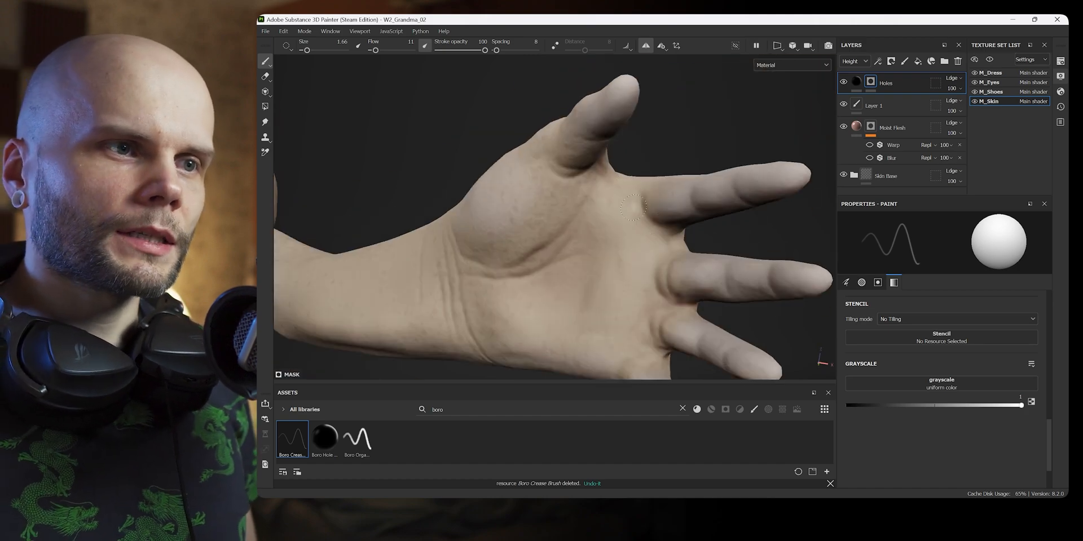
mouse_move(633, 207)
left_mouse_down("alt")
mouse_move(677, 270)
mouse_move(691, 194)
left_mouse_up("alt")
right_click_drag(691, 195, 677, 243, "alt")
mouse_move(677, 243)
left_mouse_down("alt")
mouse_move(632, 253)
mouse_move(648, 265)
left_mouse_up("alt")
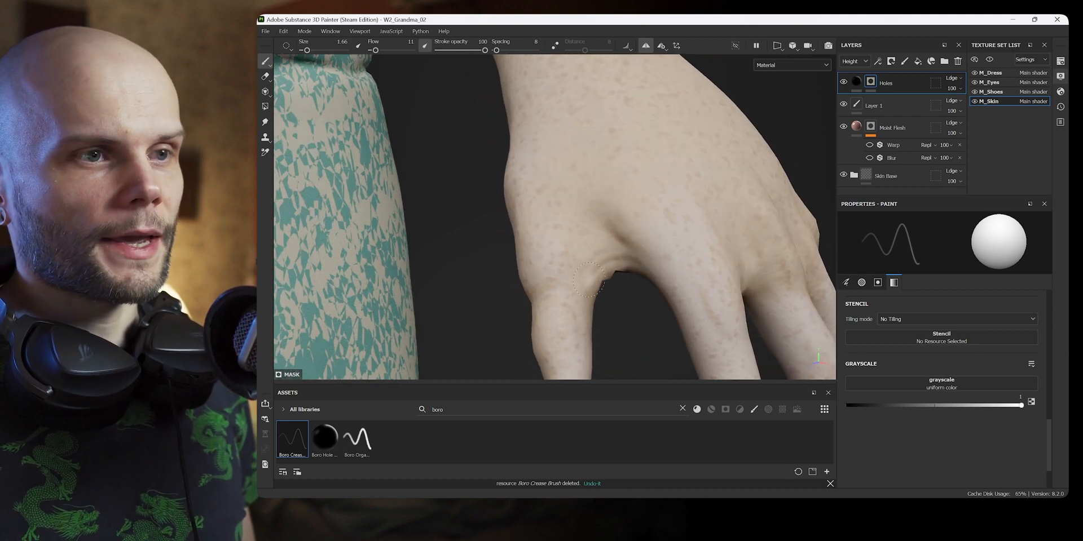
Step: Add crease lines to the thumb web, fingers and forearm in the Holes layer mask
left_click_drag(590, 276, 631, 292, "alt")
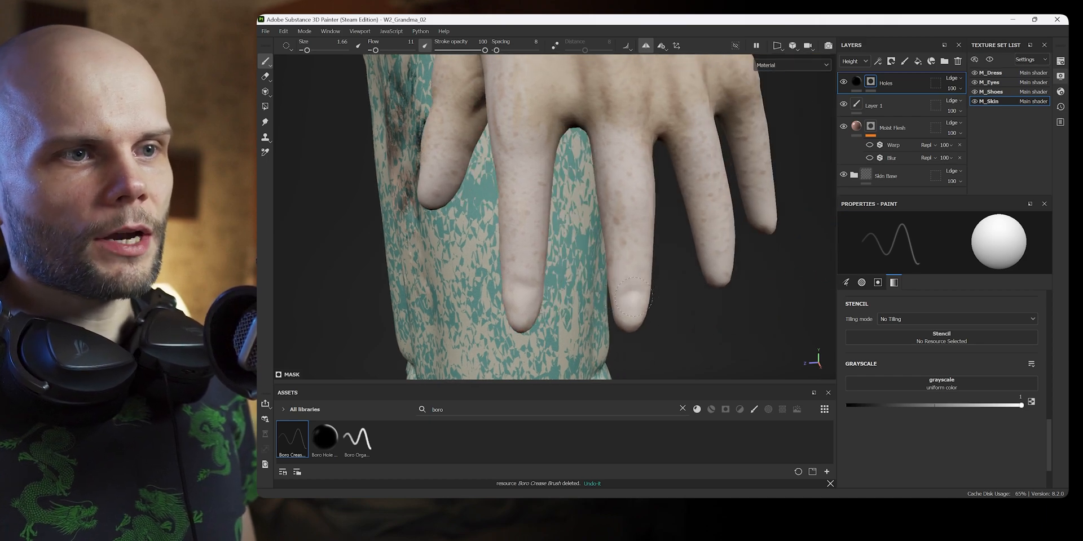
left_click_drag(707, 288, 579, 301, "alt")
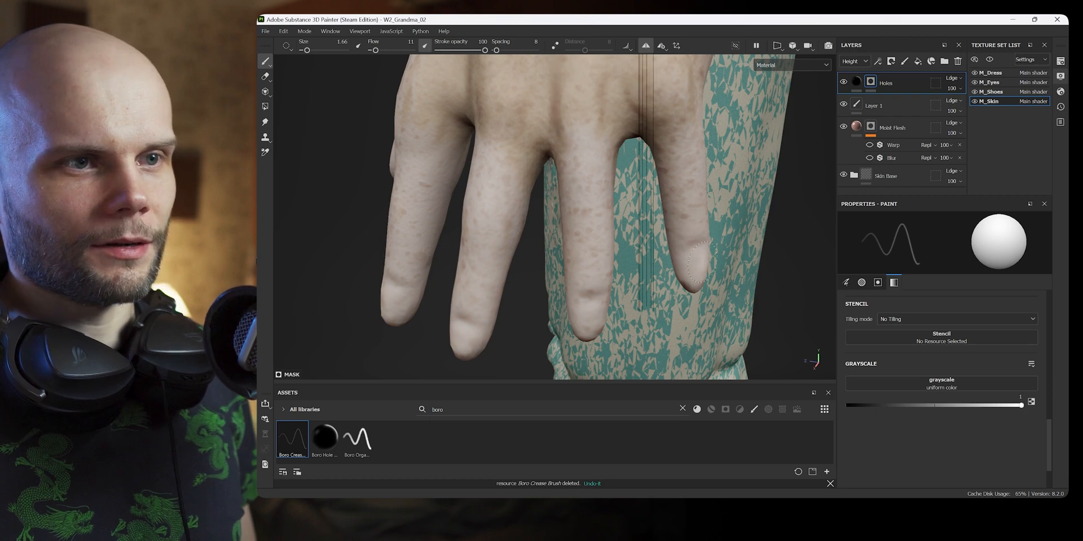
mouse_move(695, 262)
left_mouse_down("alt")
mouse_move(567, 298)
mouse_move(573, 327)
mouse_move(612, 270)
mouse_move(547, 225)
mouse_move(605, 179)
mouse_move(596, 145)
left_mouse_up("alt")
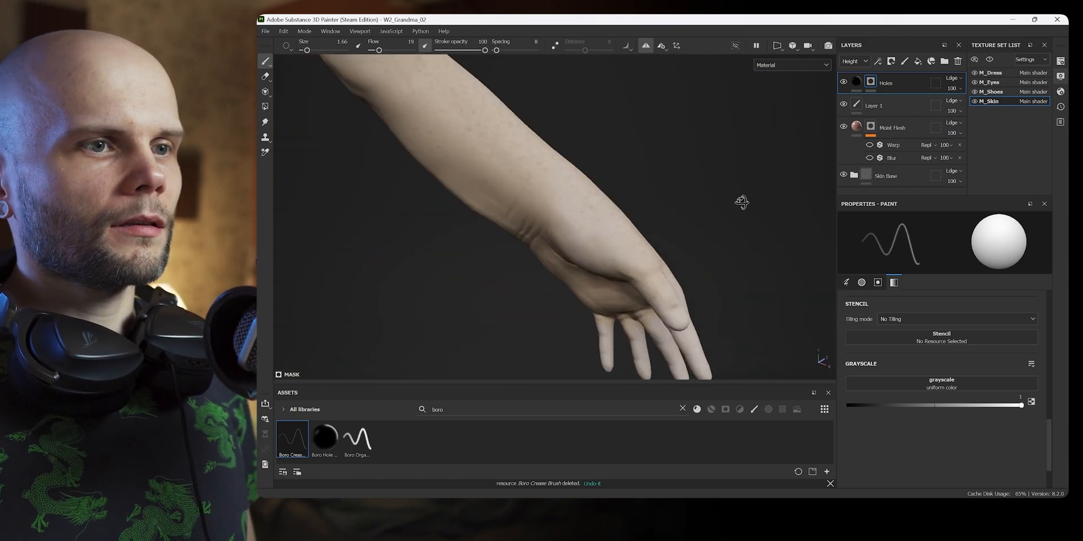
mouse_move(742, 203)
left_mouse_down("alt")
mouse_move(575, 221)
mouse_move(576, 248)
mouse_move(676, 296)
mouse_move(653, 141)
mouse_move(584, 260)
mouse_move(575, 243)
mouse_move(607, 273)
mouse_move(578, 188)
mouse_move(603, 251)
mouse_move(601, 220)
mouse_move(635, 175)
mouse_move(686, 141)
mouse_move(575, 291)
left_mouse_up("alt")
key("5")
key("1")
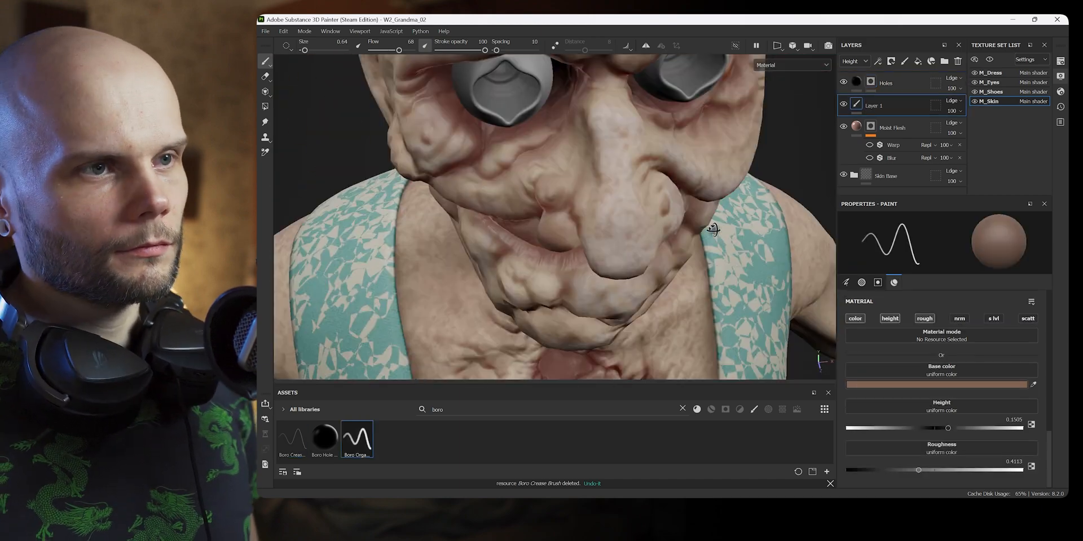
Step: Paint small raised brown moles on the nose and neck in Layer 1, using base color 8E6F5E for the neck moles
left_click_drag(621, 282, 677, 277, "alt")
right_click_drag(599, 242, 643, 242, "alt")
mouse_move(511, 212)
left_mouse_down("alt")
mouse_move(508, 237)
mouse_move(558, 186)
left_mouse_up("alt")
left_click(585, 137)
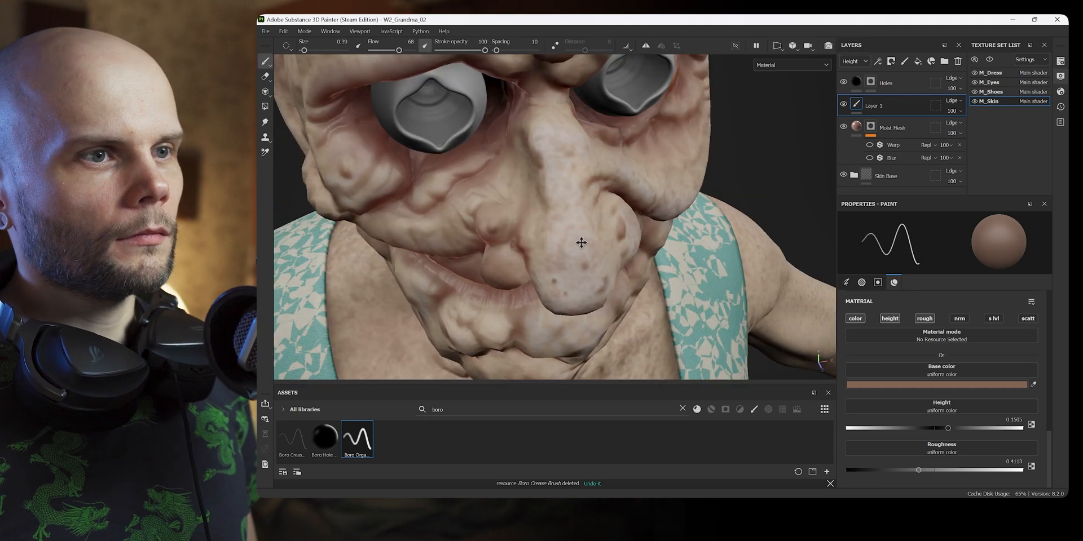
left_click_drag(580, 242, 627, 186, "alt")
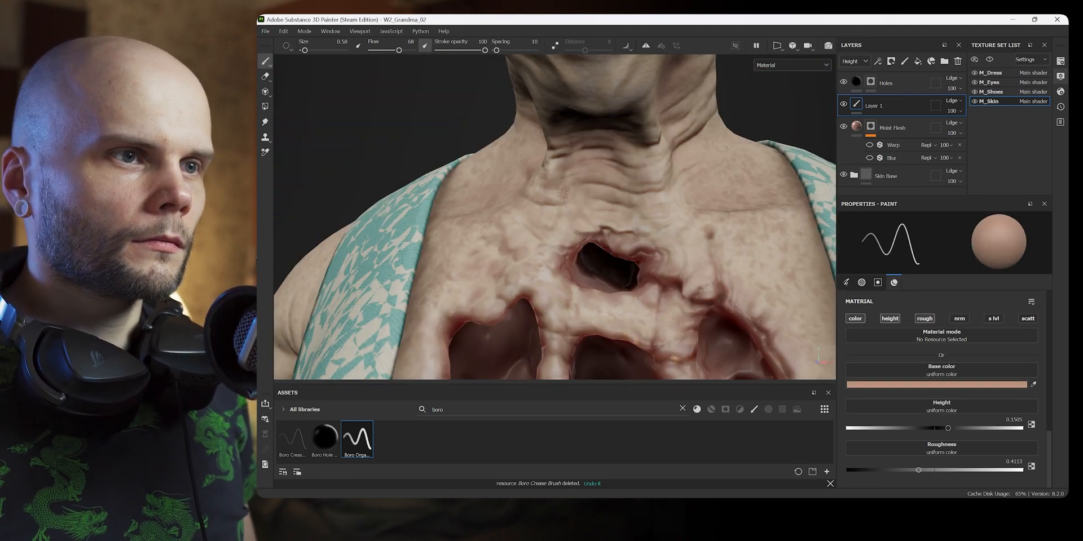
left_click(567, 195)
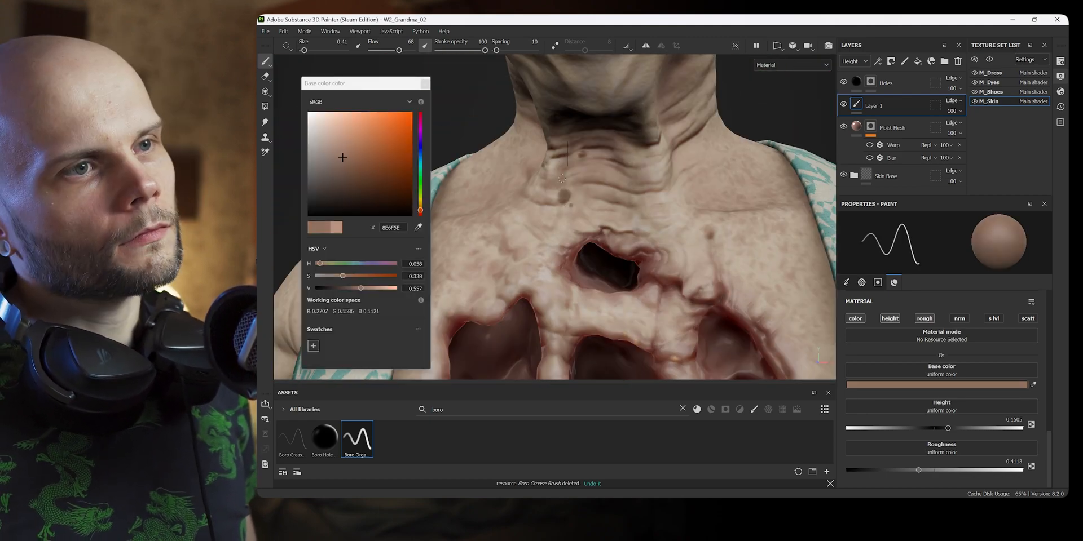
left_click(584, 154)
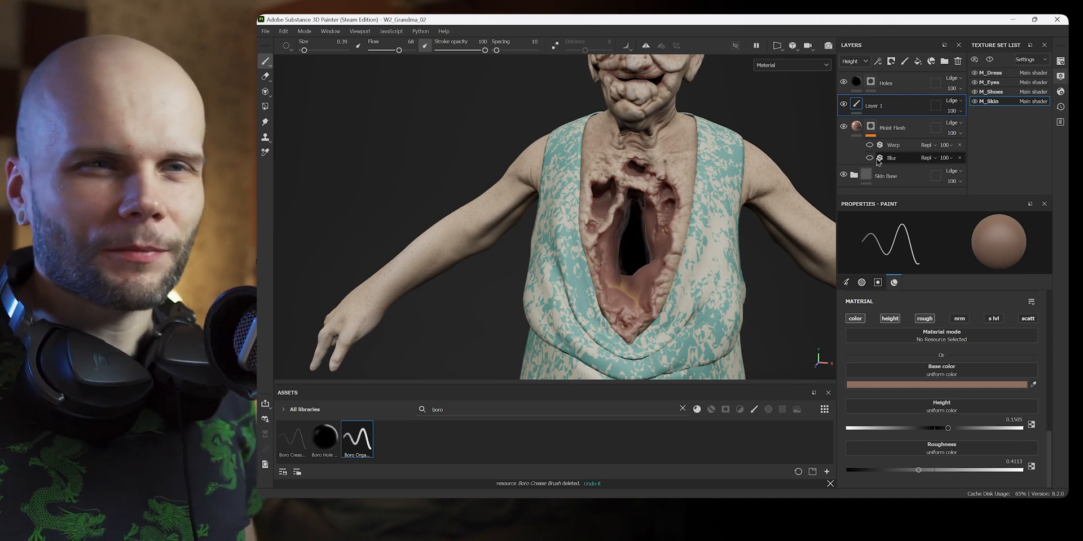
Step: Add a masked, color-only pink fill layer above Layer 1 and set its base color blending to Multiply
left_click(905, 180)
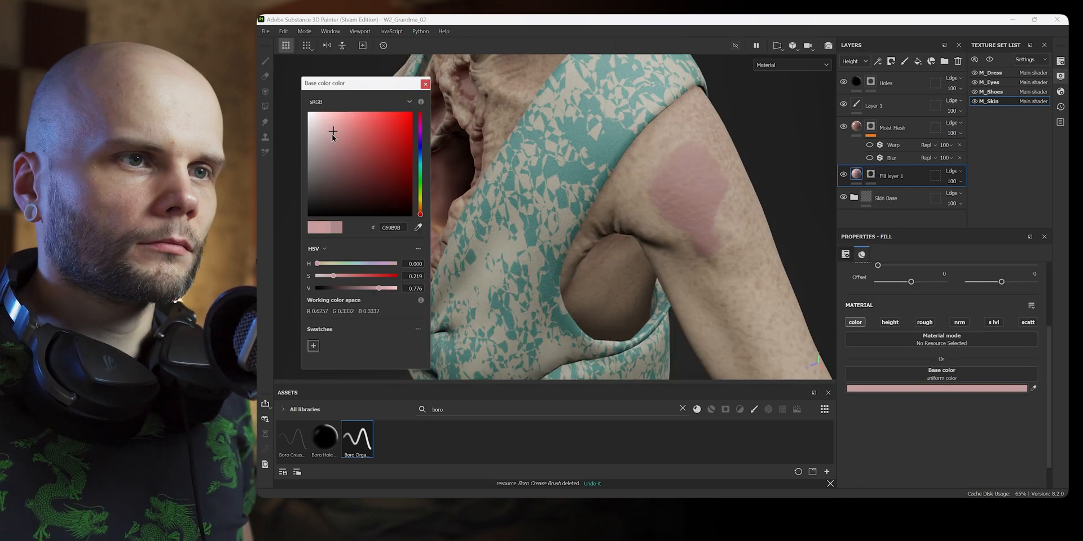
left_click_drag(333, 135, 335, 137)
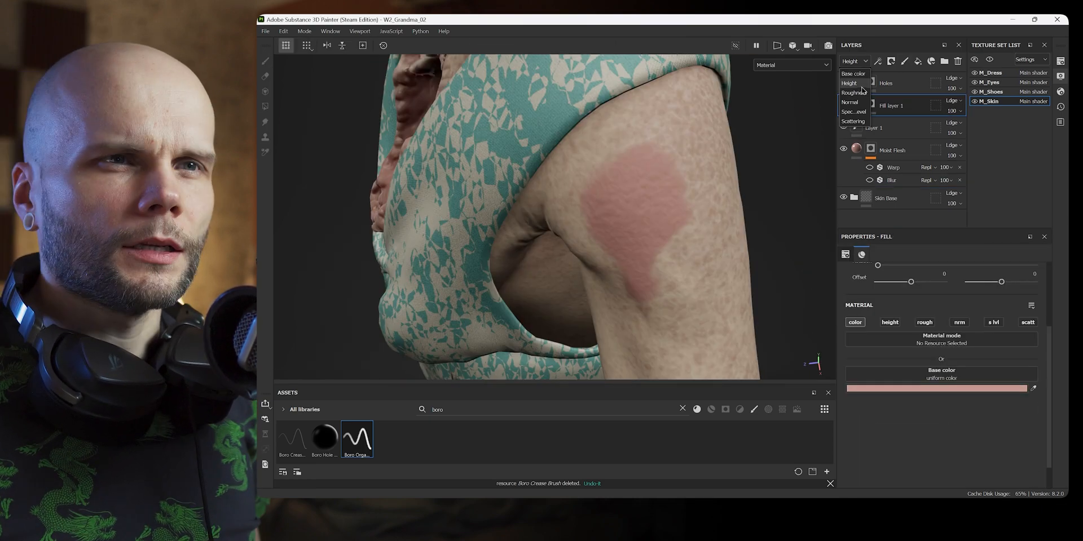
left_click(866, 75)
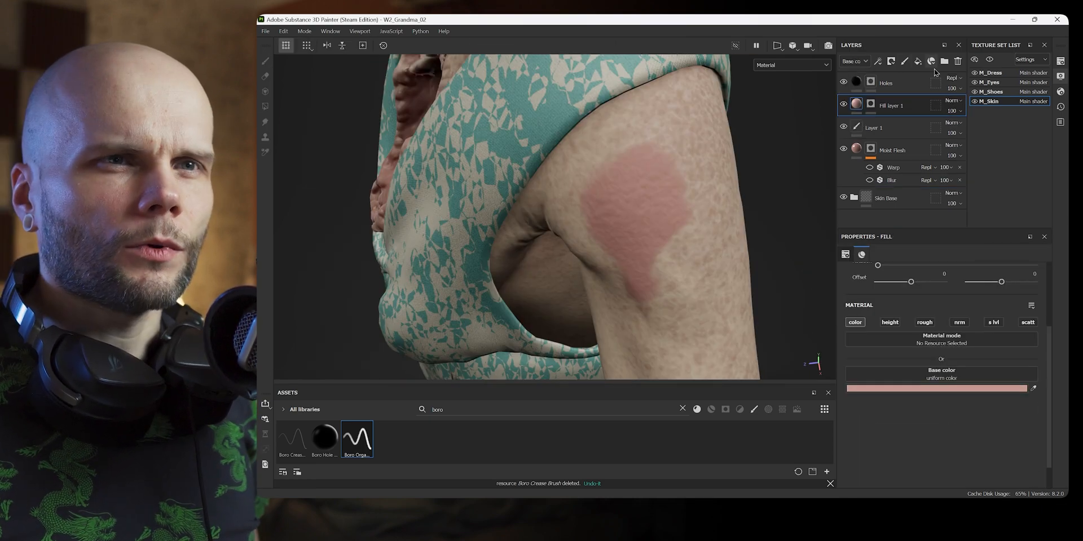
left_click(953, 101)
left_click(956, 151)
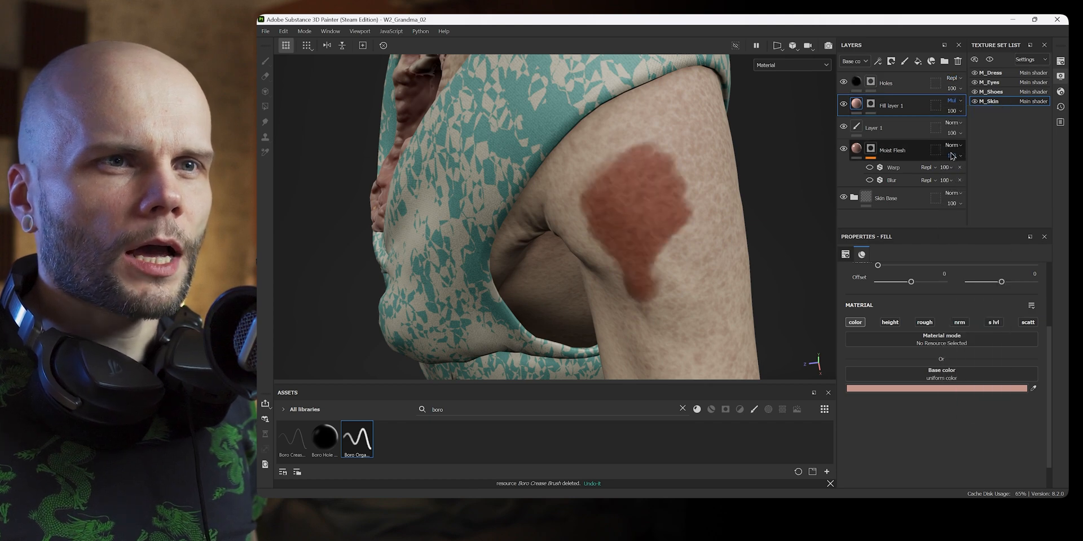
Step: Change the multiplied fill layer's base color to a paler pink with hue 0
left_click(918, 389)
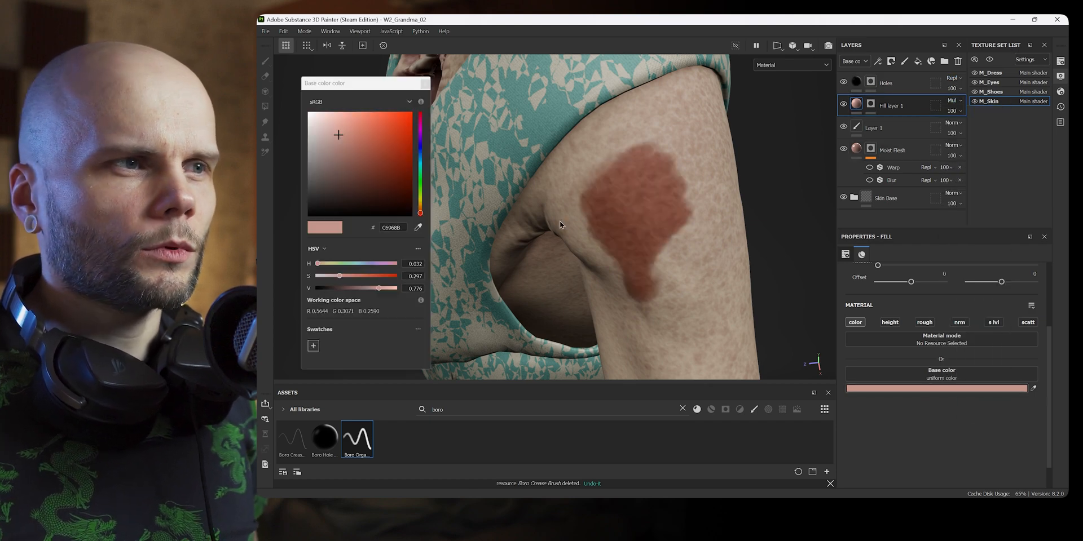
left_click(420, 217)
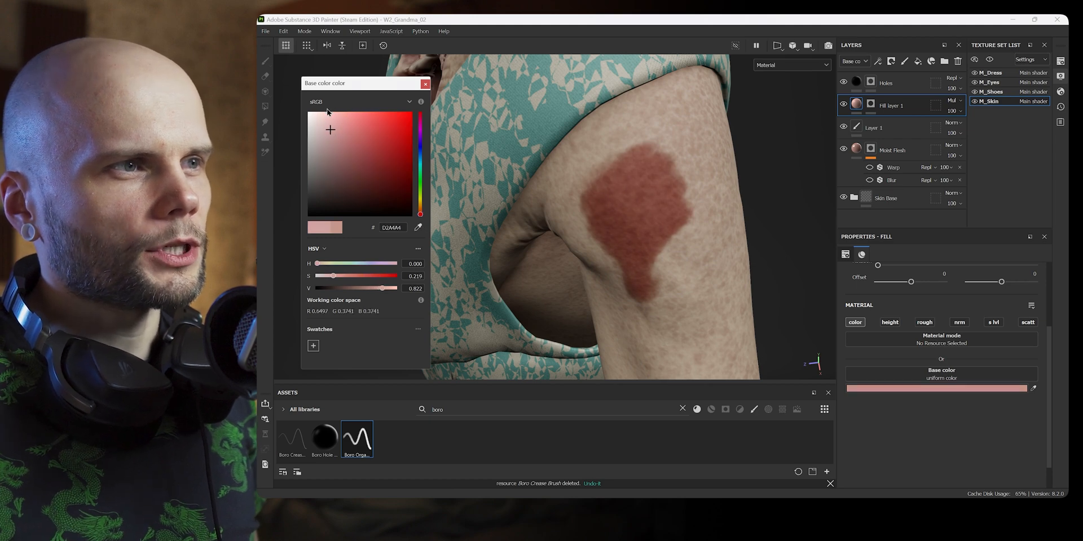
left_click_drag(324, 119, 319, 116)
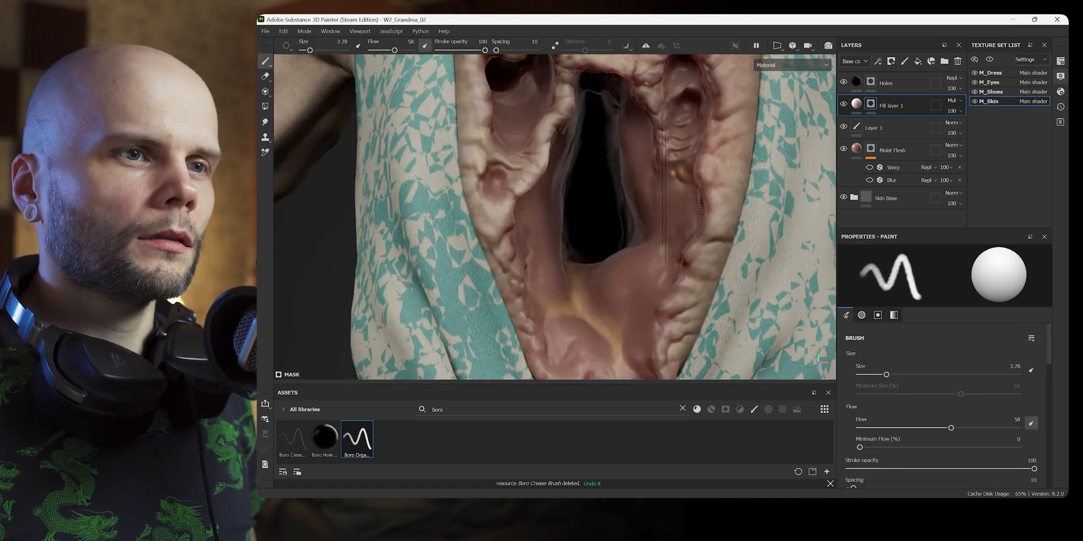
Step: Paint redness around the chest wound and neck in the Fill layer 1 mask, softening it with a low-flow eraser
right_click_drag(723, 194, 702, 194, "ctrl")
mouse_move(654, 225)
left_mouse_down("alt")
mouse_move(632, 187)
mouse_move(626, 243)
left_mouse_up("alt")
mouse_move(626, 254)
right_mouse_down("alt")
mouse_move(605, 225)
mouse_move(620, 191)
mouse_move(626, 237)
right_mouse_up("alt")
middle_click_drag(626, 169, 609, 270, "alt")
mouse_move(607, 237)
left_mouse_down("alt")
mouse_move(598, 268)
mouse_move(621, 219)
mouse_move(570, 271)
mouse_move(511, 230)
left_mouse_up("alt")
right_click_drag(511, 229, 534, 229, "ctrl")
mouse_move(534, 229)
left_mouse_down("alt")
mouse_move(626, 269)
mouse_move(581, 254)
mouse_move(620, 252)
left_mouse_up("alt")
right_click_drag(650, 221, 626, 243, "alt")
left_click_drag(626, 242, 582, 213, "alt")
key("2")
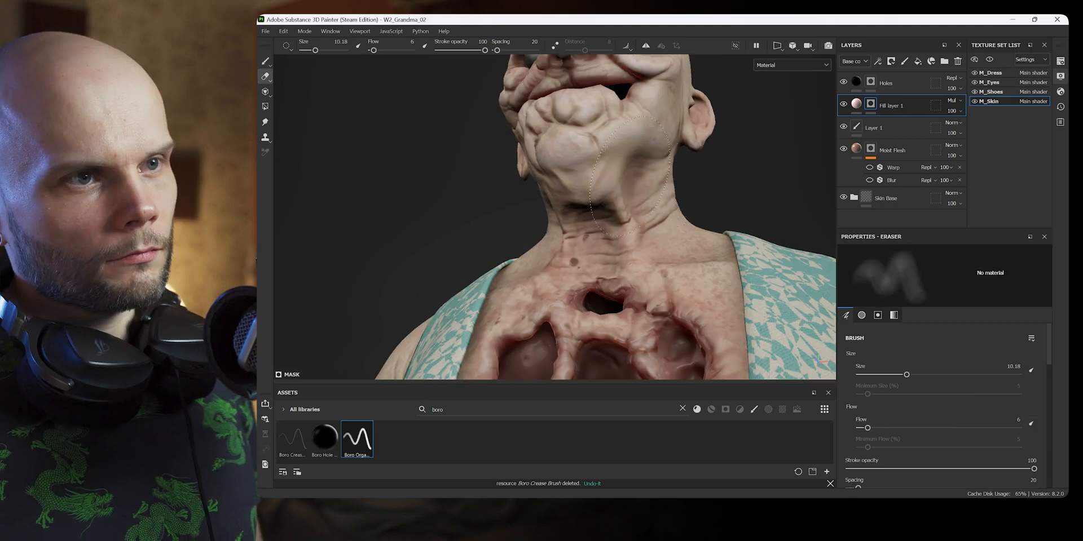
mouse_move(668, 272)
middle_mouse_down("alt")
mouse_move(614, 141)
mouse_move(612, 210)
middle_mouse_up("alt")
Step: Paint redness on the lower legs in the Fill layer 1 mask and soften it with a large eraser at flow 15
key("1")
left_click_drag(612, 211, 612, 72, "alt")
left_click_drag(567, 231, 609, 186, "alt")
mouse_move(609, 186)
middle_mouse_down("alt")
mouse_move(662, 258)
mouse_move(657, 116)
middle_mouse_up("alt")
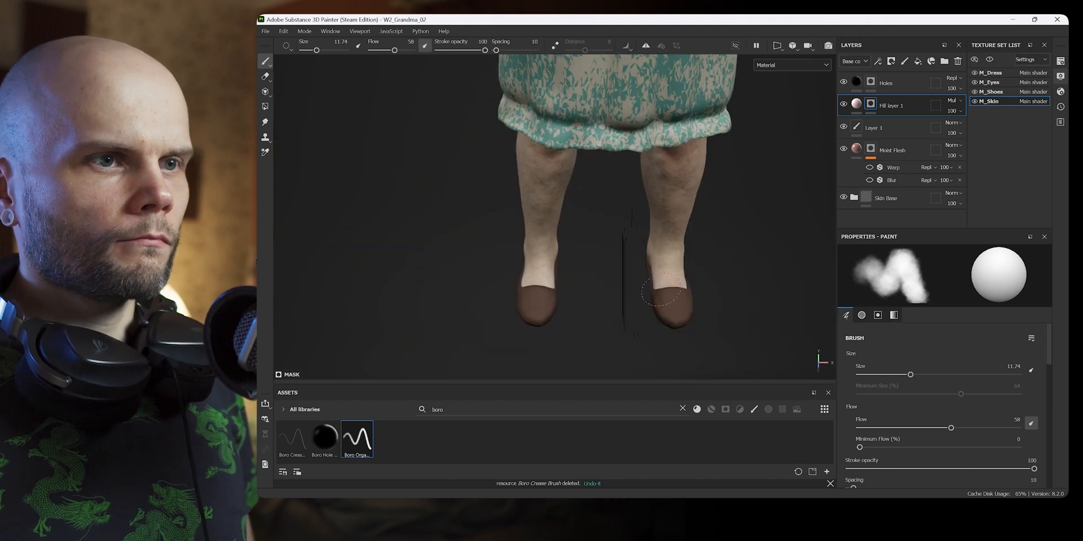
left_click_drag(667, 258, 520, 251, "alt")
right_click_drag(519, 252, 628, 280, "alt")
key("2")
left_click_drag(628, 280, 570, 248, "alt")
mouse_move(570, 248)
right_mouse_down("alt")
mouse_move(562, 278)
mouse_move(547, 225)
right_mouse_up("alt")
mouse_move(643, 244)
right_mouse_down("ctrl")
mouse_move(677, 244)
mouse_move(699, 212)
right_mouse_up("ctrl")
middle_click_drag(699, 212, 683, 189, "alt")
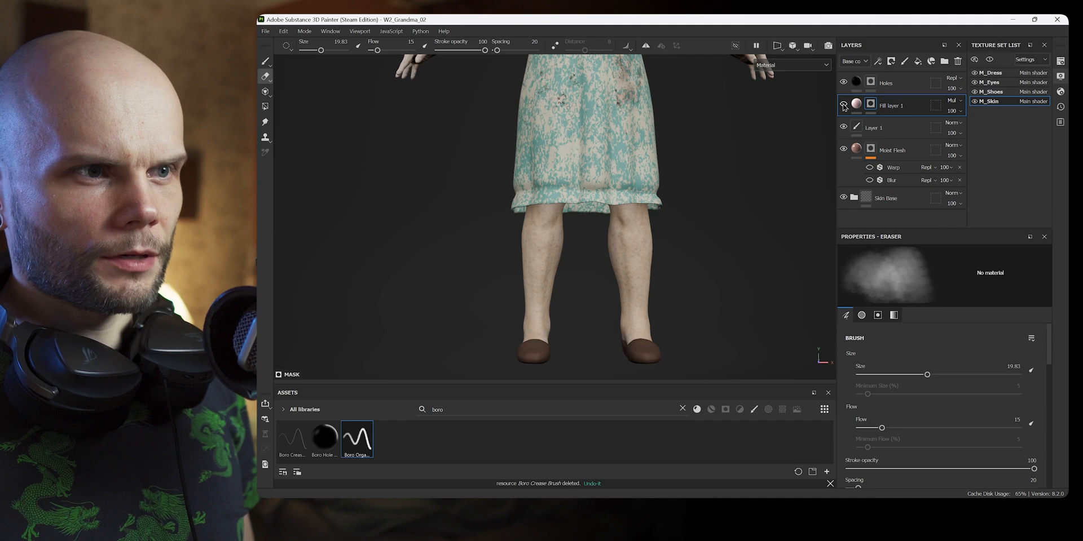
Step: Paint redness over the fingers, palm and wrist in the Fill layer 1 mask with a cloudy brush of size 11.74
middle_click_drag(703, 171, 712, 342, "alt")
middle_click_drag(657, 209, 725, 269, "alt")
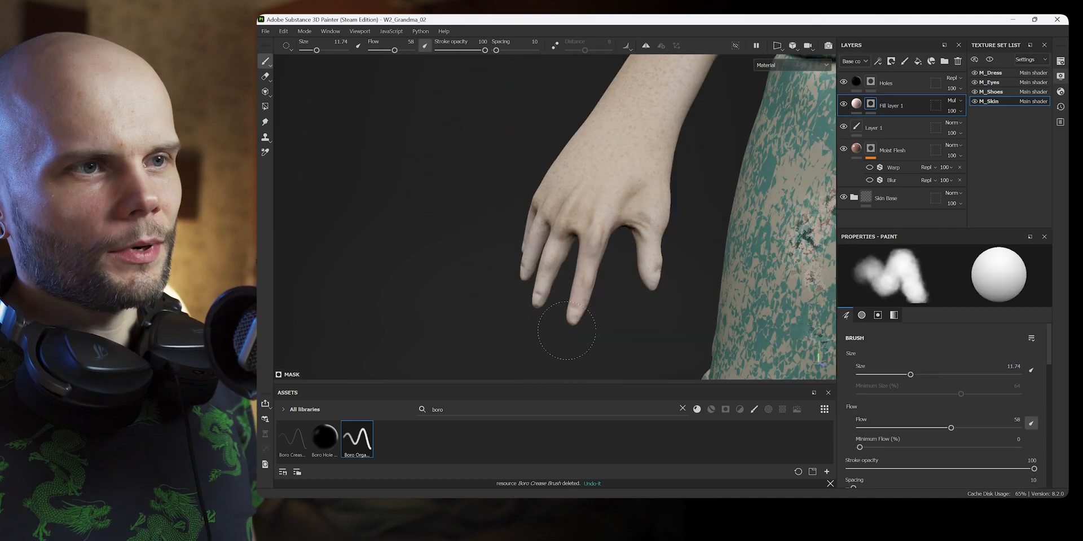
mouse_move(566, 331)
left_mouse_down("alt")
mouse_move(658, 193)
mouse_move(558, 190)
left_mouse_up("alt")
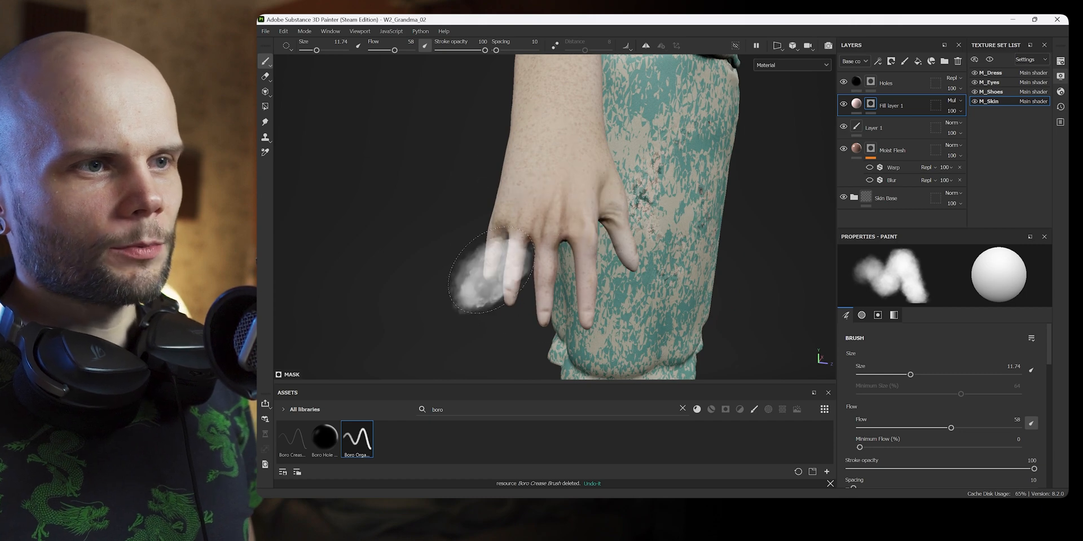
mouse_move(472, 271)
left_mouse_down("alt")
mouse_move(620, 235)
mouse_move(531, 170)
left_mouse_up("alt")
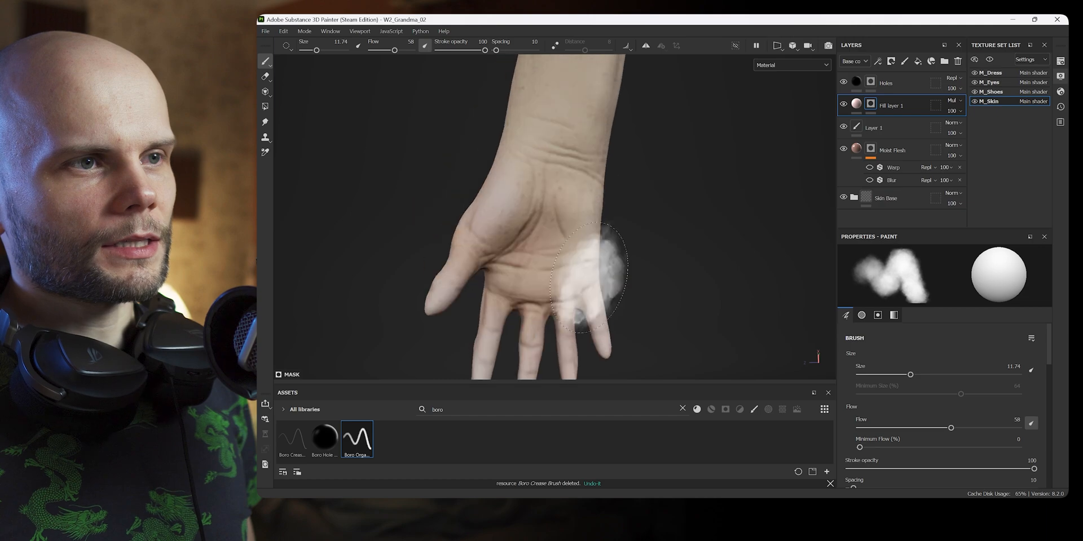
mouse_move(593, 270)
left_mouse_down("alt")
mouse_move(652, 229)
mouse_move(572, 308)
left_mouse_up("alt")
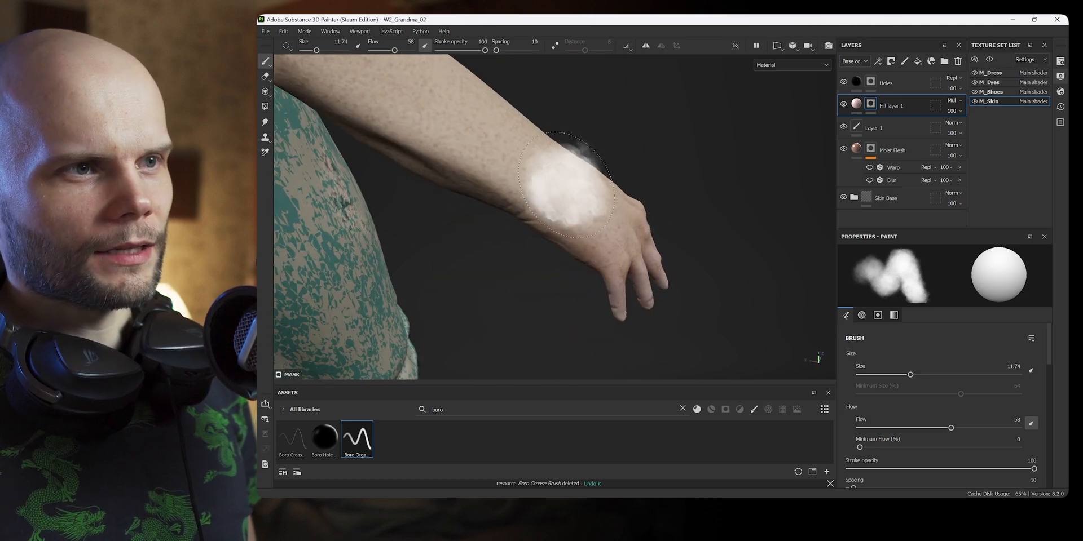
mouse_move(665, 184)
left_mouse_down("alt")
mouse_move(732, 258)
mouse_move(756, 169)
left_mouse_up("alt")
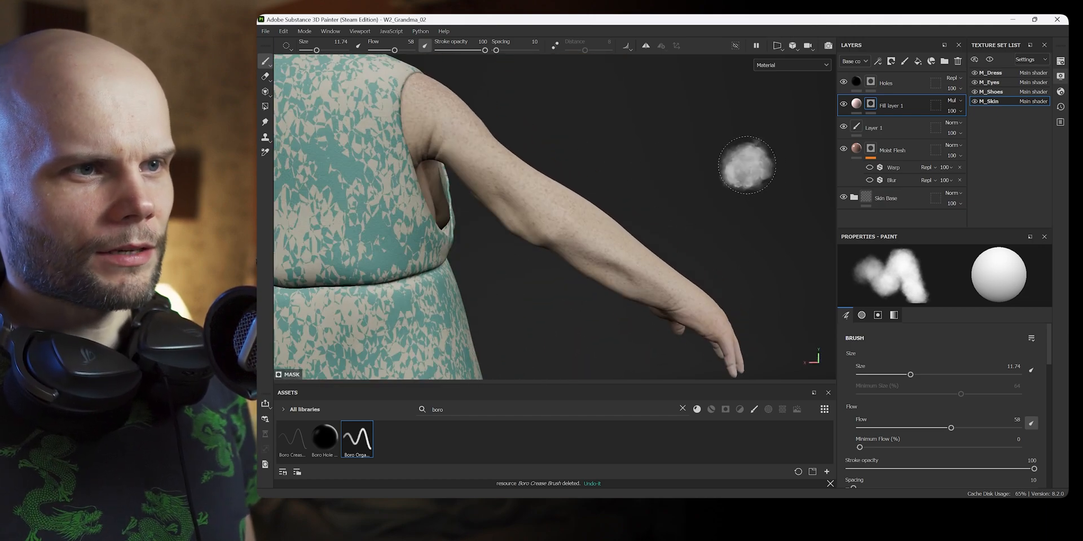
Step: Tint the upper arm and armpit folds with redness in the Fill layer 1 mask
mouse_move(544, 221)
left_mouse_down("alt")
mouse_move(587, 226)
mouse_move(700, 299)
left_mouse_up("alt")
left_click_drag(691, 236, 753, 248, "alt")
left_click_drag(767, 225, 725, 146, "alt")
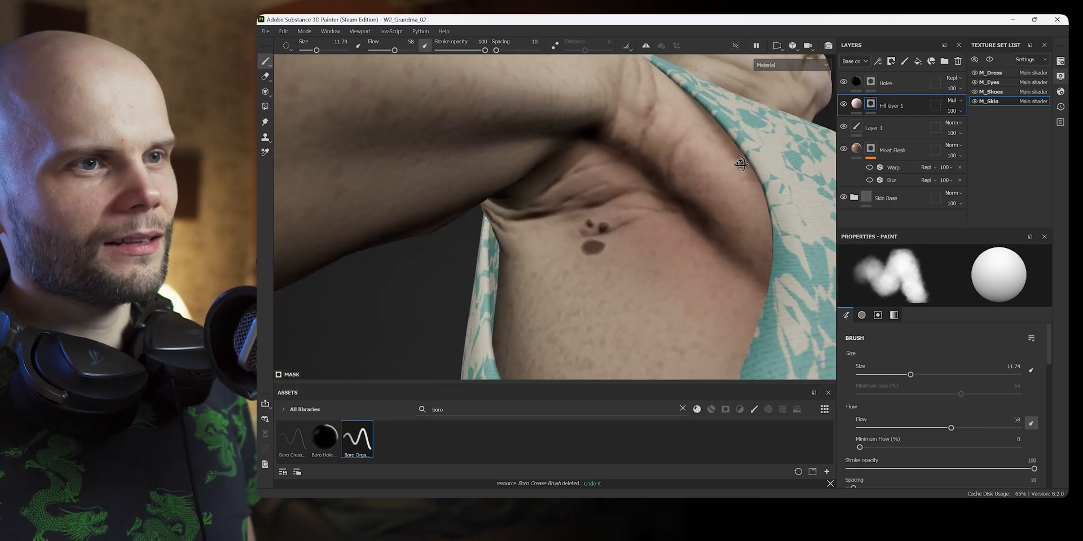
mouse_move(690, 122)
left_mouse_down()
mouse_move(784, 181)
mouse_move(772, 225)
left_mouse_up()
Step: Paint brown moles on the arm and shoulder in Layer 1, switching off the brush's height channel for flat spots
left_click(856, 135)
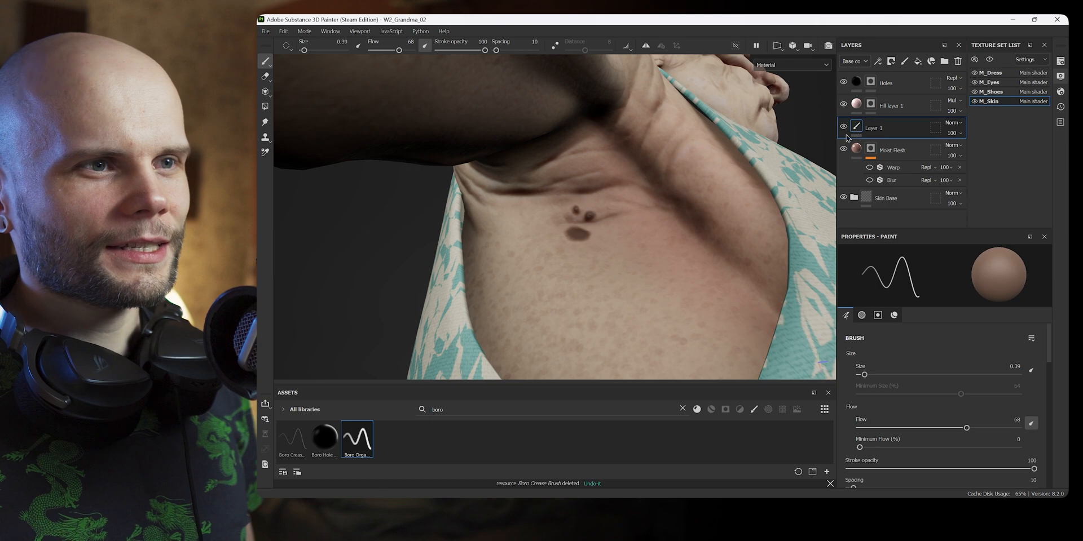
key("e")
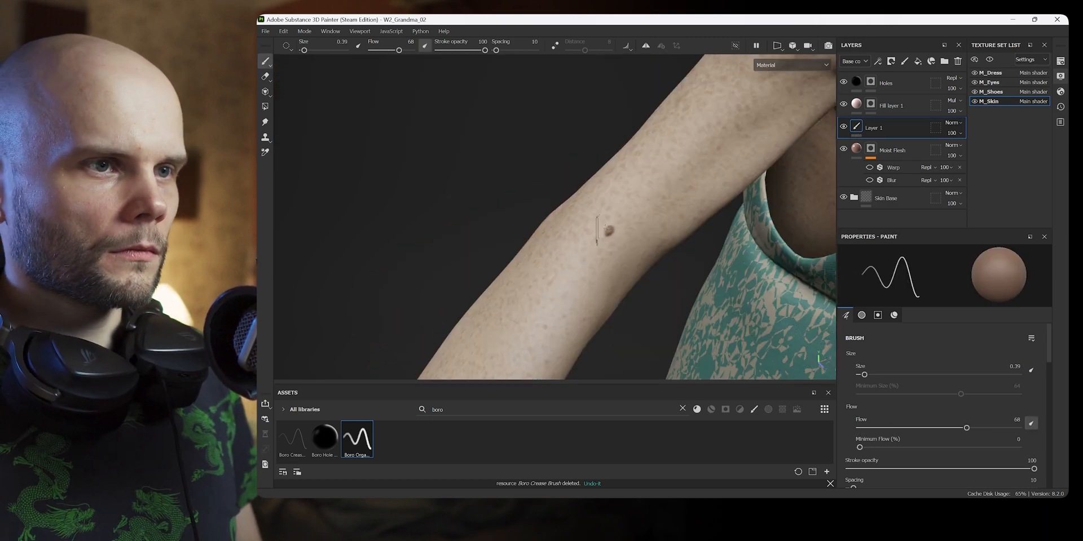
left_click_drag(564, 225, 611, 254, "alt")
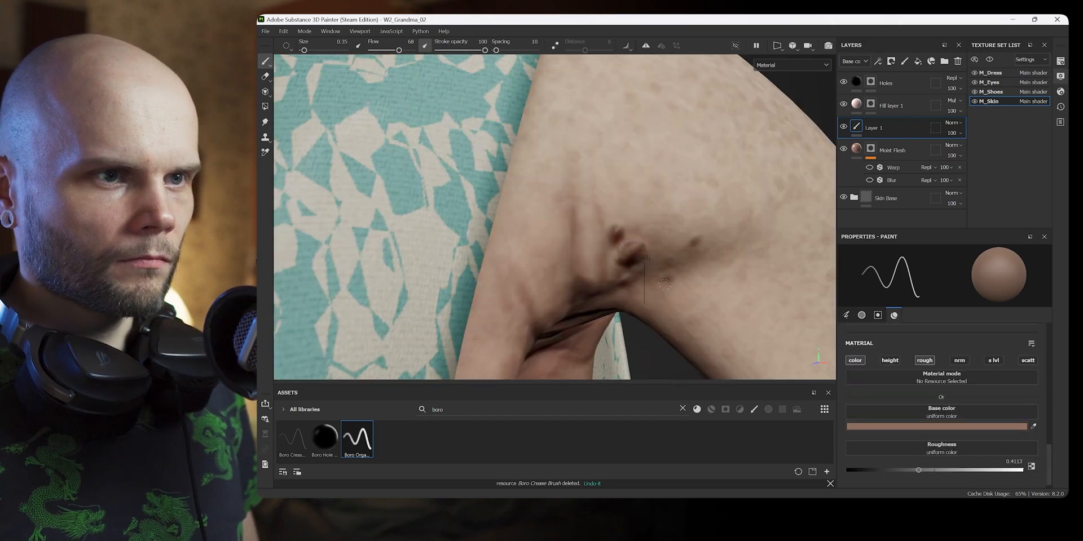
mouse_move(645, 259)
left_mouse_down("alt")
mouse_move(606, 203)
mouse_move(757, 261)
mouse_move(727, 367)
mouse_move(700, 282)
left_mouse_up("alt")
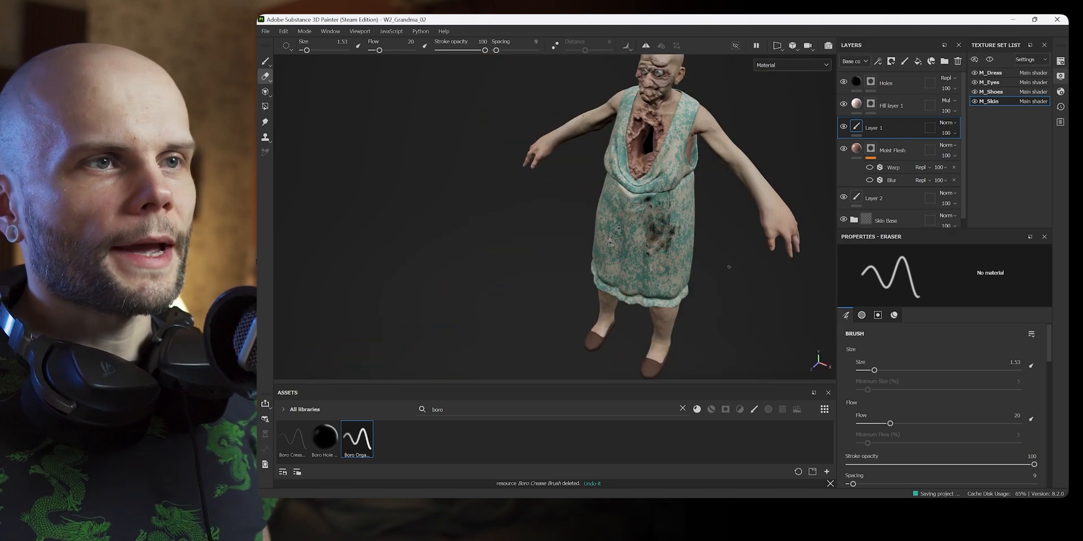
Step: Examine the textured face, chest wound and arms from near and far
left_click_drag(730, 265, 727, 214, "alt")
middle_click_drag(727, 214, 716, 209, "alt")
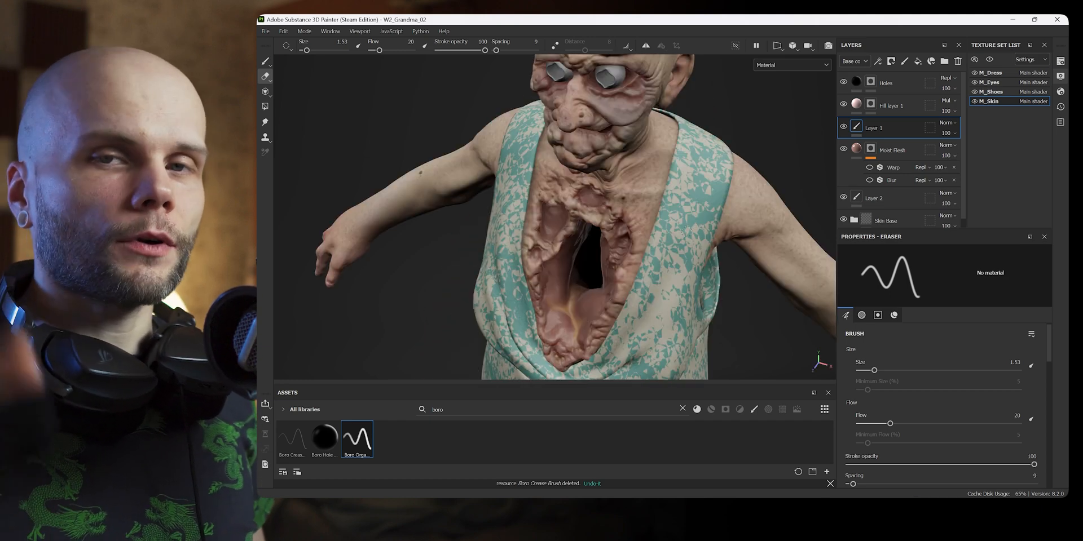
middle_click_drag(629, 217, 627, 282, "alt")
left_click_drag(627, 282, 648, 242, "alt")
middle_click_drag(648, 242, 646, 279, "alt")
left_click_drag(643, 231, 575, 250, "alt")
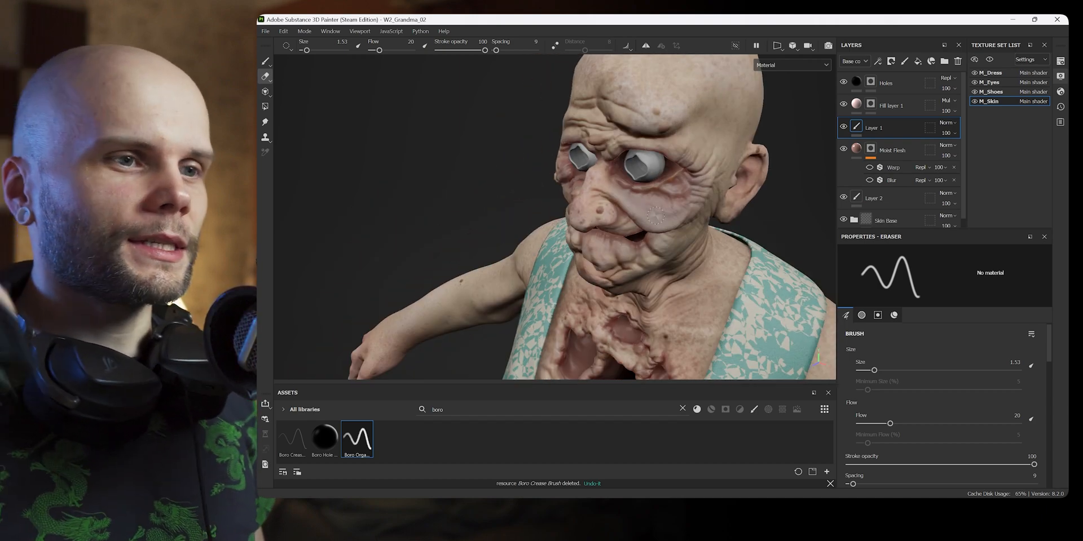
right_click_drag(736, 251, 726, 296, "alt")
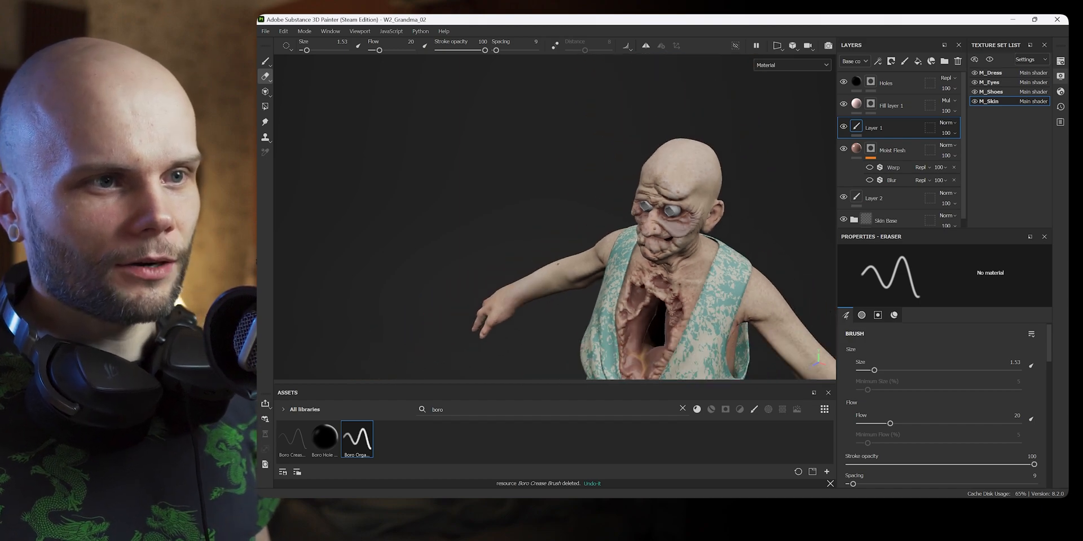
Step: Examine the textured face, neck and upper arms from several angles and distances
middle_click_drag(727, 296, 698, 244, "alt")
left_click_drag(698, 243, 720, 257, "alt")
right_click_drag(719, 256, 712, 220, "alt")
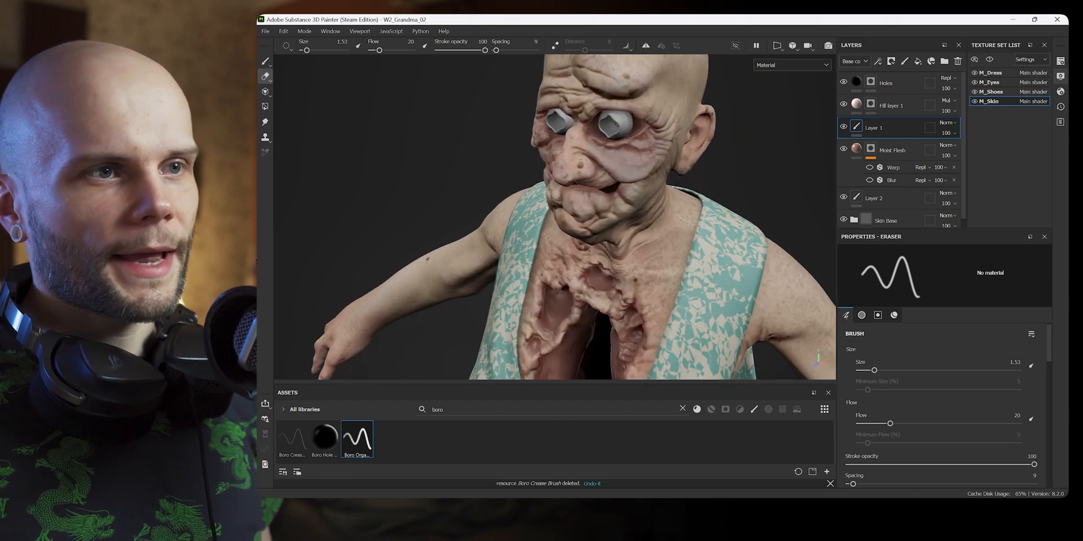
left_click_drag(712, 220, 680, 232, "alt")
middle_click_drag(680, 232, 686, 271, "alt")
right_click_drag(686, 272, 694, 260, "alt")
left_click_drag(694, 261, 783, 236, "alt")
middle_click_drag(696, 231, 719, 197, "alt")
right_click_drag(720, 197, 705, 231, "alt")
mouse_move(705, 231)
left_mouse_down("alt")
mouse_move(685, 262)
mouse_move(707, 220)
mouse_move(715, 225)
left_mouse_up("alt")
right_click_drag(715, 226, 692, 213, "alt")
mouse_move(684, 276)
middle_mouse_down("alt")
mouse_move(672, 284)
mouse_move(683, 219)
middle_mouse_up("alt")
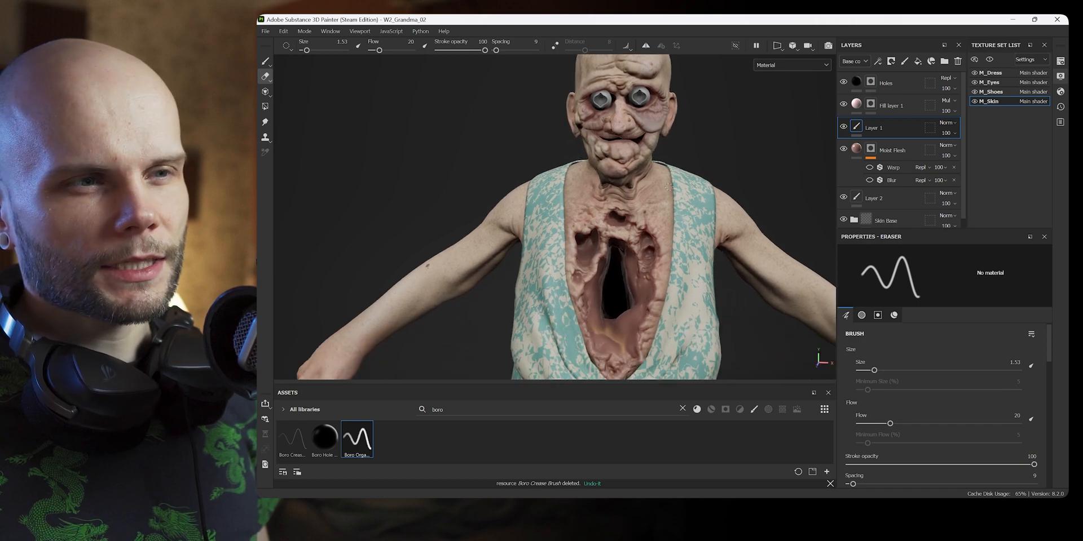
Step: Inspect the chest wound and its surrounding skin up close from different angles
right_click_drag(647, 256, 657, 237, "alt")
middle_click_drag(657, 259, 676, 225, "alt")
left_click_drag(676, 226, 661, 251, "alt")
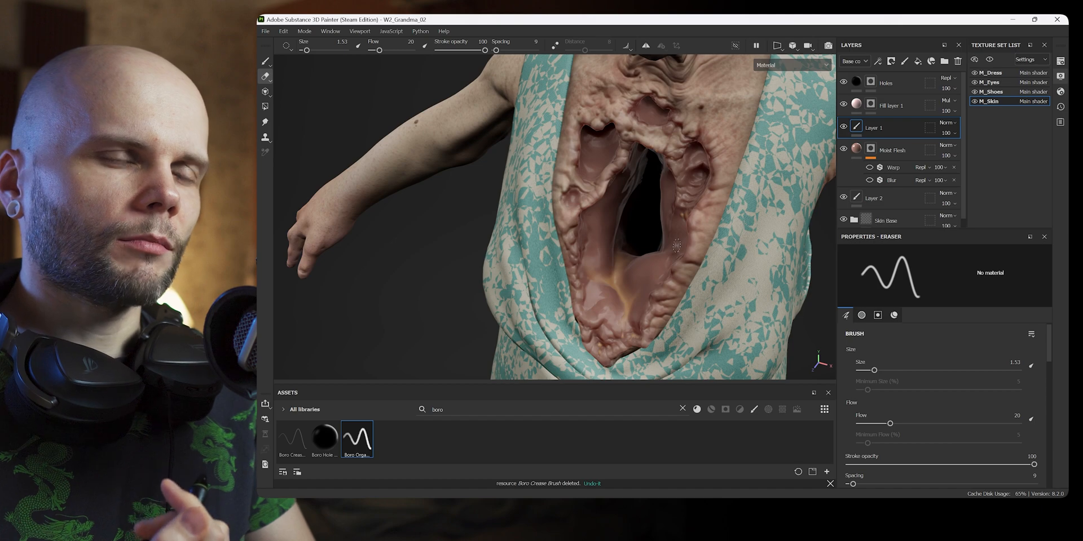
left_click_drag(676, 246, 692, 223, "alt")
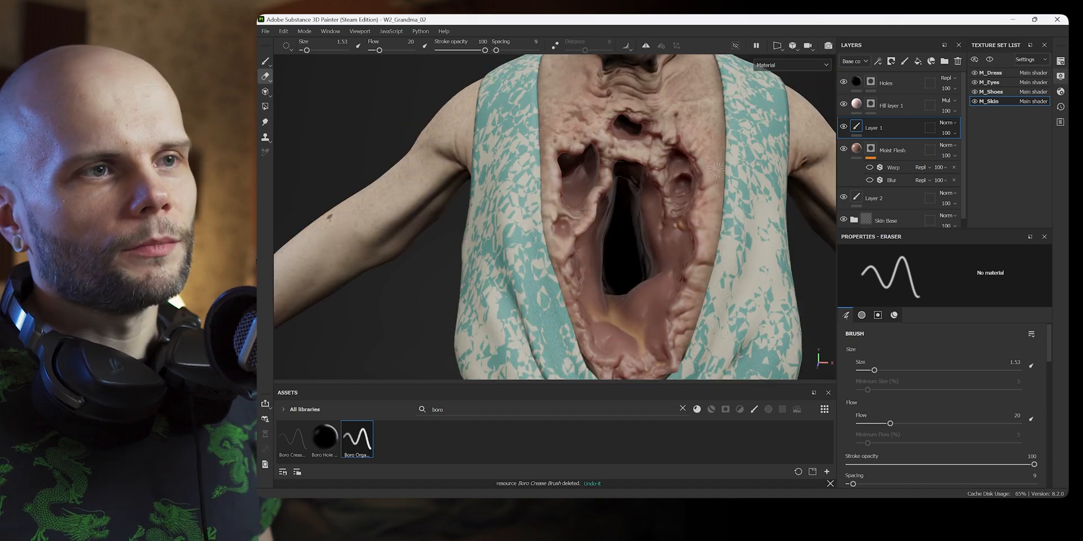
middle_click_drag(688, 209, 680, 322, "alt")
left_click_drag(680, 294, 679, 271, "alt")
middle_click_drag(678, 184, 678, 268, "alt")
left_click_drag(678, 265, 654, 299, "alt")
right_click_drag(654, 299, 641, 277, "alt")
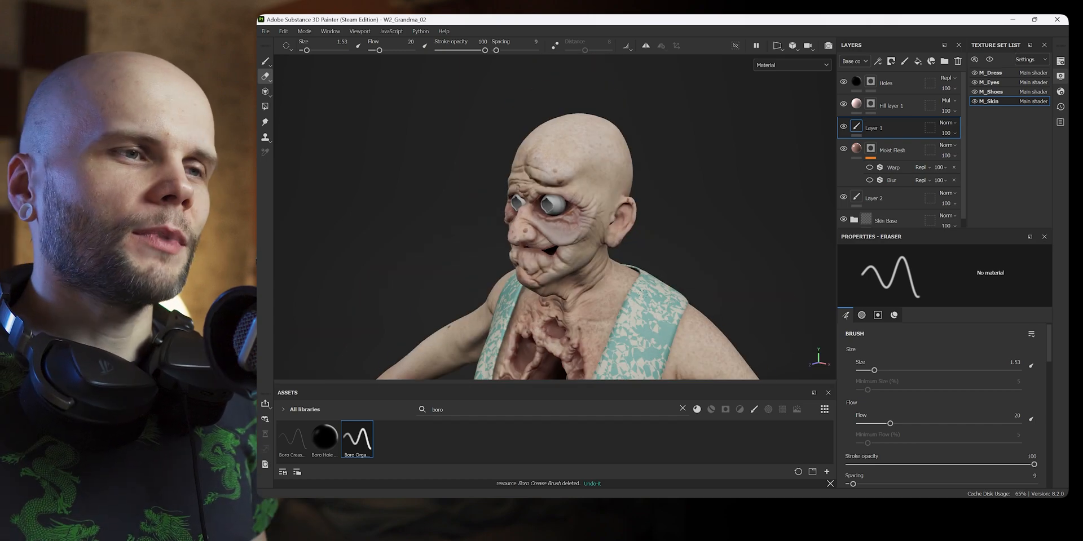
Step: Review the head and the whole upper figure with the dress from near and far
left_click_drag(586, 251, 648, 247, "alt")
mouse_move(649, 247)
right_mouse_down("alt")
mouse_move(644, 226)
mouse_move(671, 251)
right_mouse_up("alt")
mouse_move(671, 251)
left_mouse_down("alt")
mouse_move(657, 234)
mouse_move(621, 231)
left_mouse_up("alt")
right_click_drag(620, 232, 548, 214, "alt")
left_click_drag(547, 214, 603, 206, "alt")
middle_click_drag(603, 206, 638, 175, "alt")
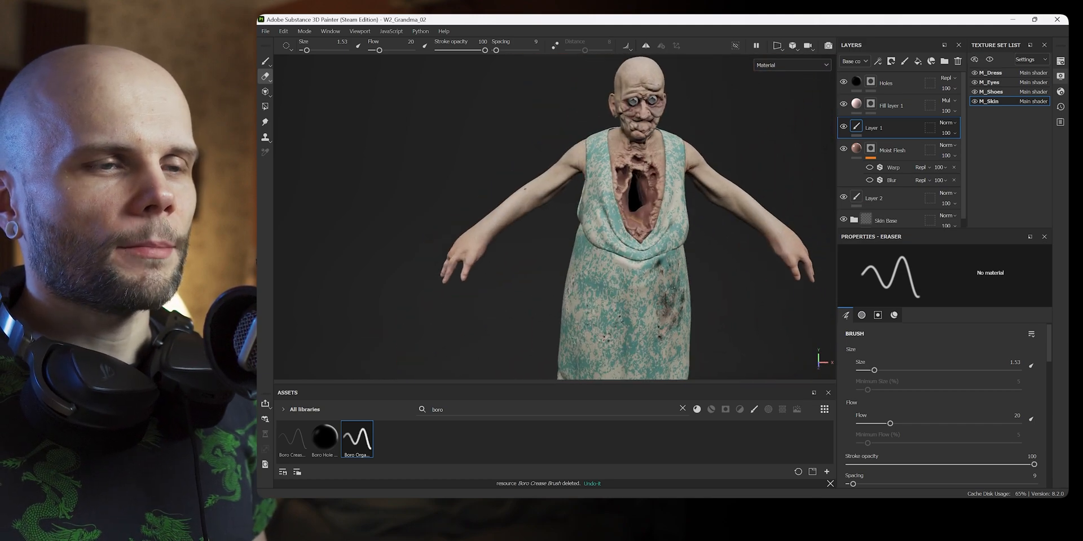
right_click_drag(637, 175, 671, 214, "alt")
left_click_drag(645, 278, 612, 254, "alt")
right_click_drag(612, 254, 586, 237, "alt")
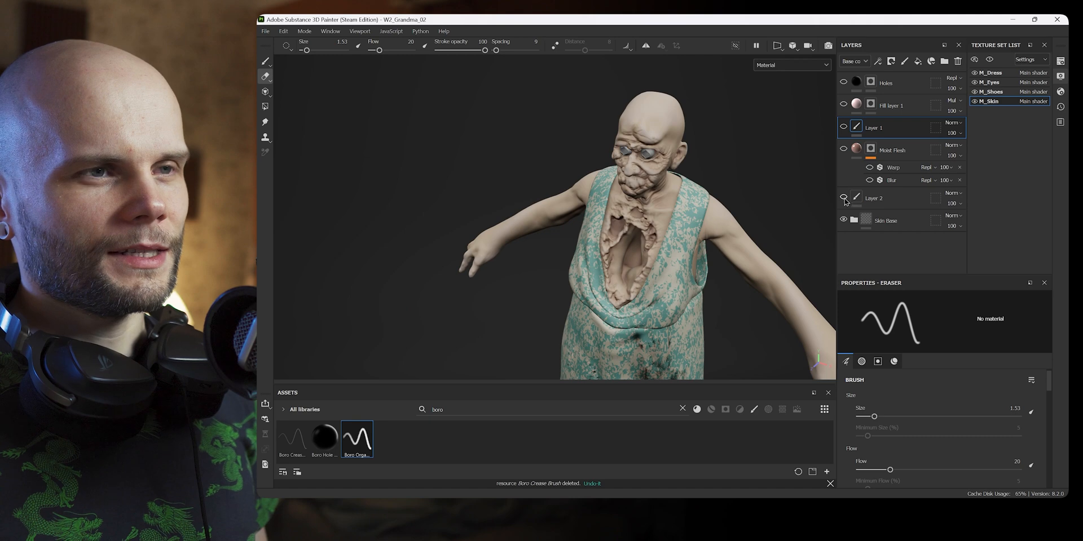
Step: With the upper skin layers hidden, compare the base skin with and without the Skin Texture layer in the Skin Base folder
left_click(854, 223)
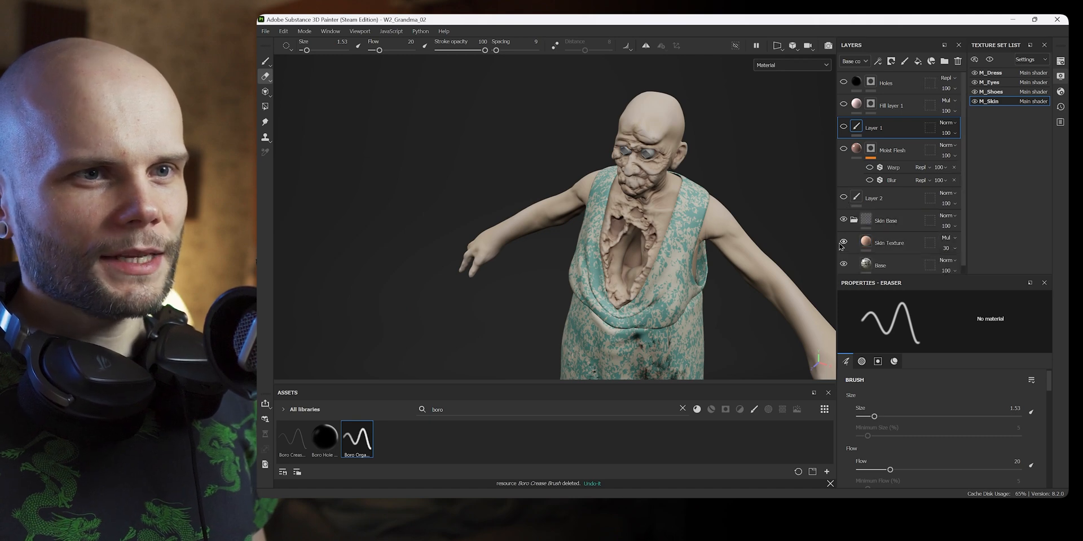
left_click(844, 242)
left_click(843, 243)
left_click(854, 221)
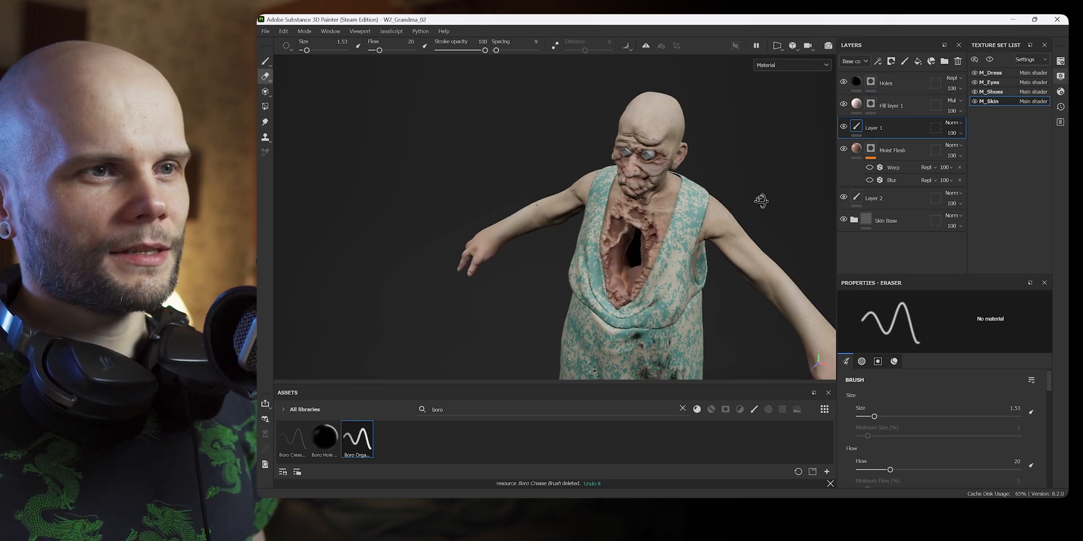
Step: Compare the chest wound close up with all layers above the Skin Base folder hidden and shown
left_click_drag(754, 198, 718, 266, "alt")
right_click_drag(718, 266, 772, 337, "alt")
middle_click_drag(772, 338, 782, 186, "alt")
left_click_drag(781, 186, 723, 218, "alt")
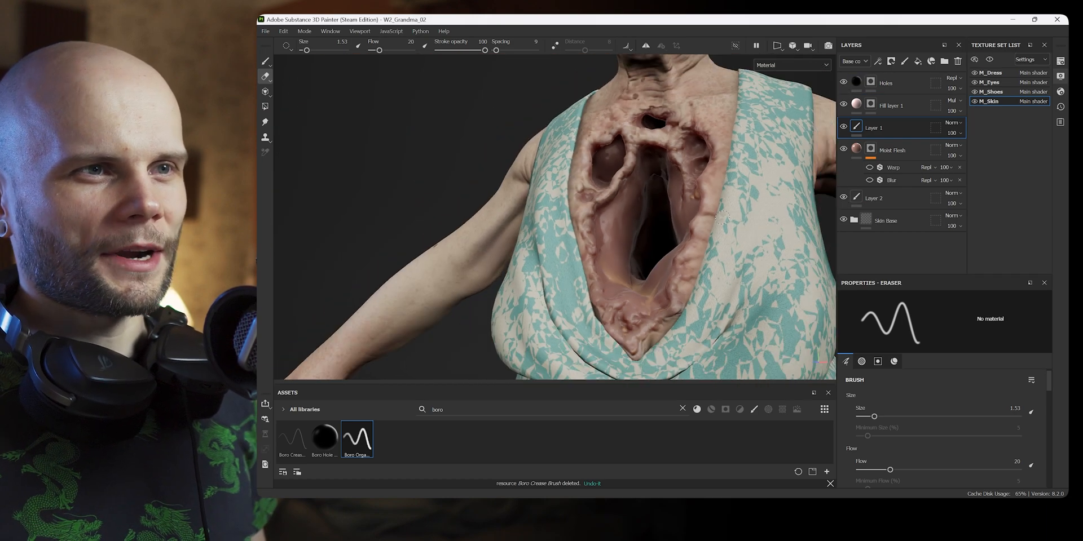
left_click(844, 197)
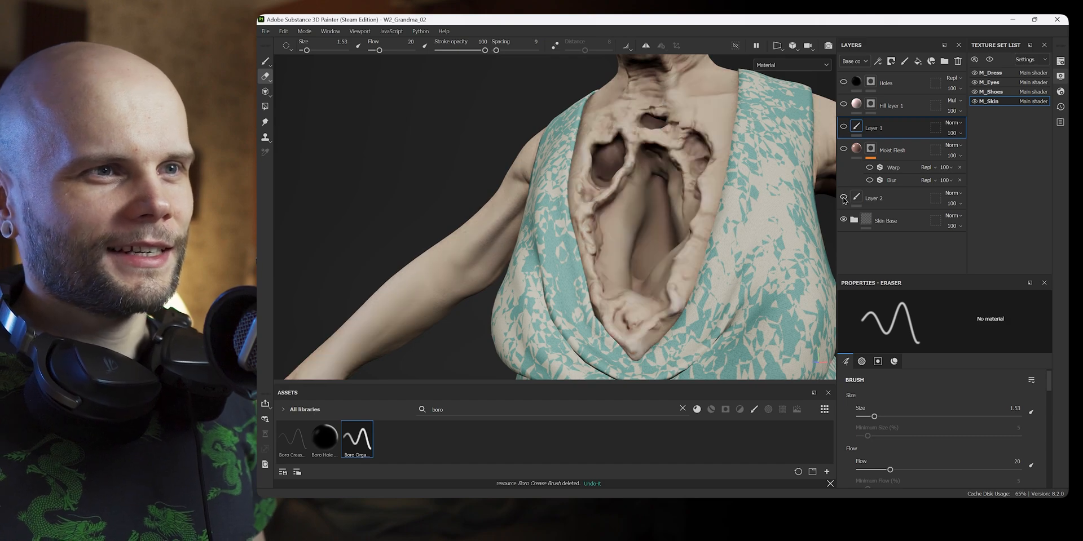
left_click(843, 105)
Step: Examine the character's back, arms and sides all the way around
left_click_drag(761, 217, 641, 169, "alt")
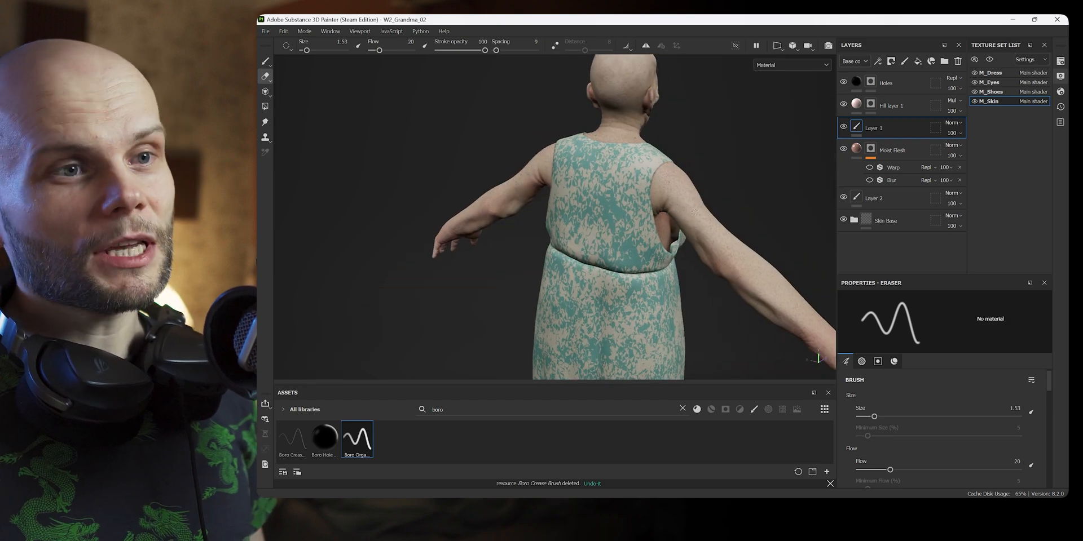
left_click_drag(728, 203, 579, 227, "alt")
left_click_drag(693, 208, 621, 217, "alt")
middle_click_drag(700, 169, 607, 226, "alt")
left_click_drag(666, 208, 564, 184, "alt")
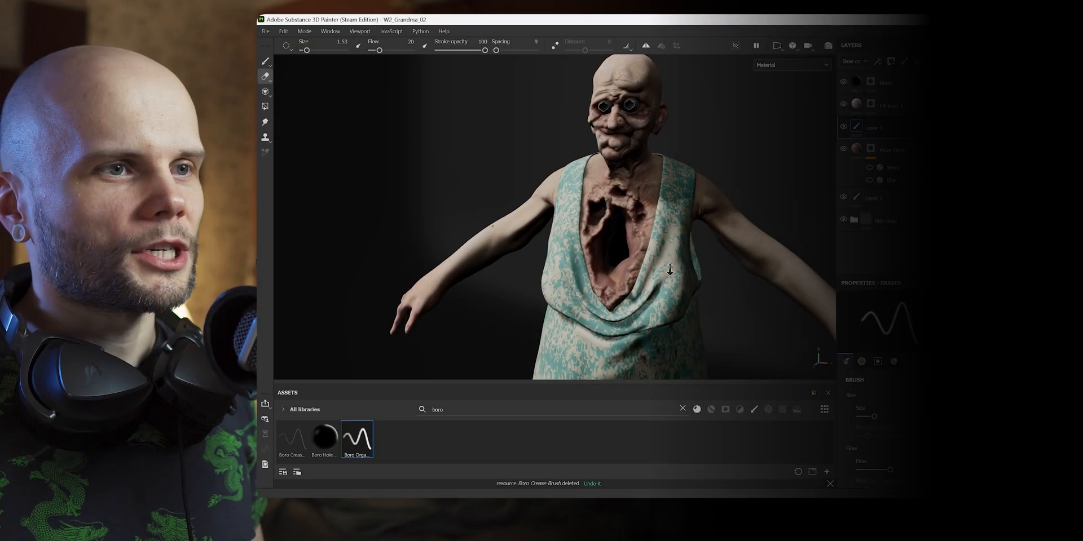
Step: Examine the front of the character under the dark, dramatic lighting from near and far
scroll(731, 249, "up", 3)
scroll(731, 248, "down", 3)
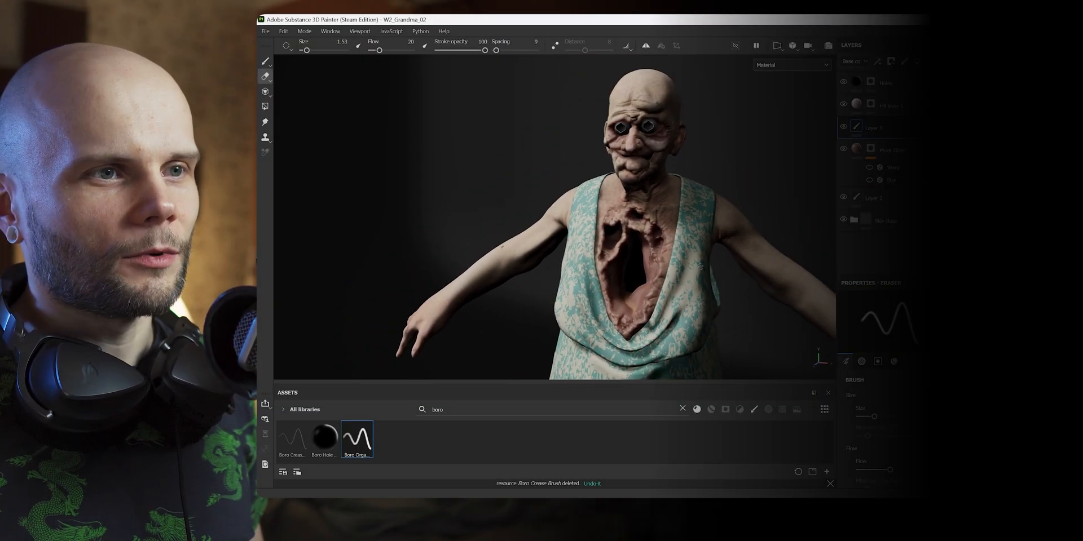
scroll(692, 292, "up", 3)
scroll(699, 243, "down", 3)
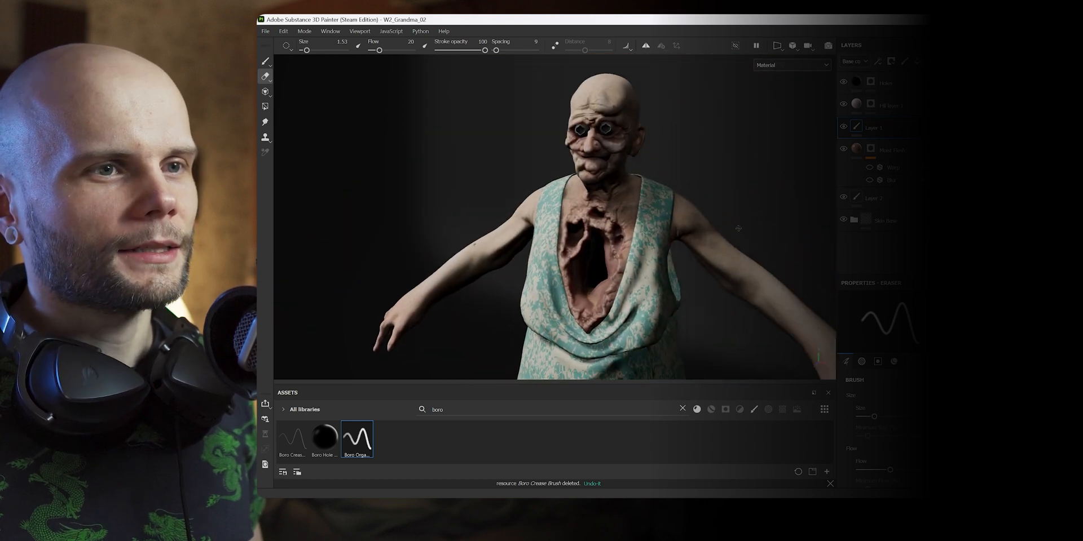
scroll(698, 243, "down", 3)
scroll(699, 242, "up", 4)
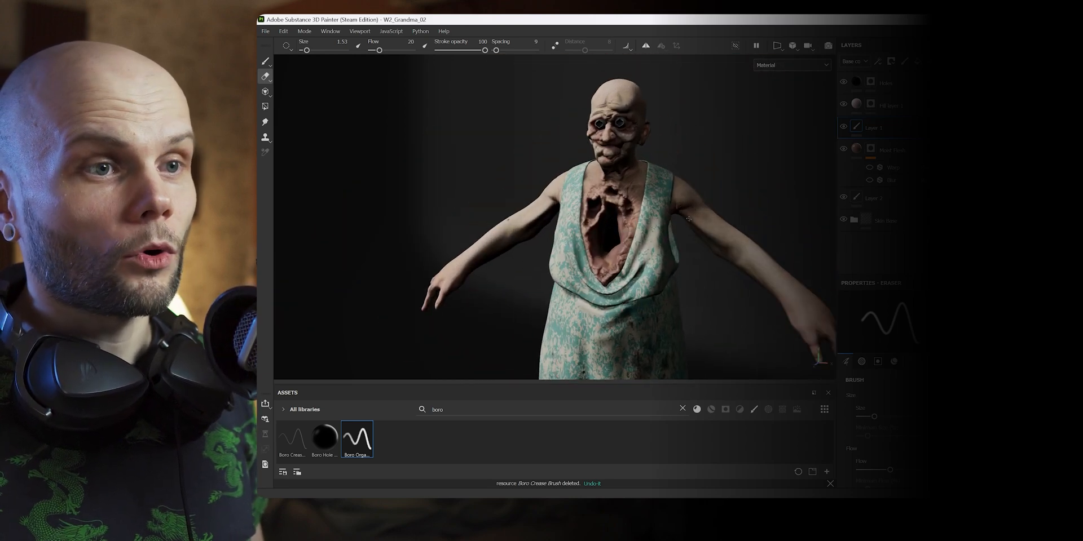
scroll(700, 242, "up", 2)
middle_click_drag(714, 205, 714, 222, "alt")
right_click_drag(626, 330, 623, 377, "alt")
middle_click_drag(634, 238, 643, 247, "alt")
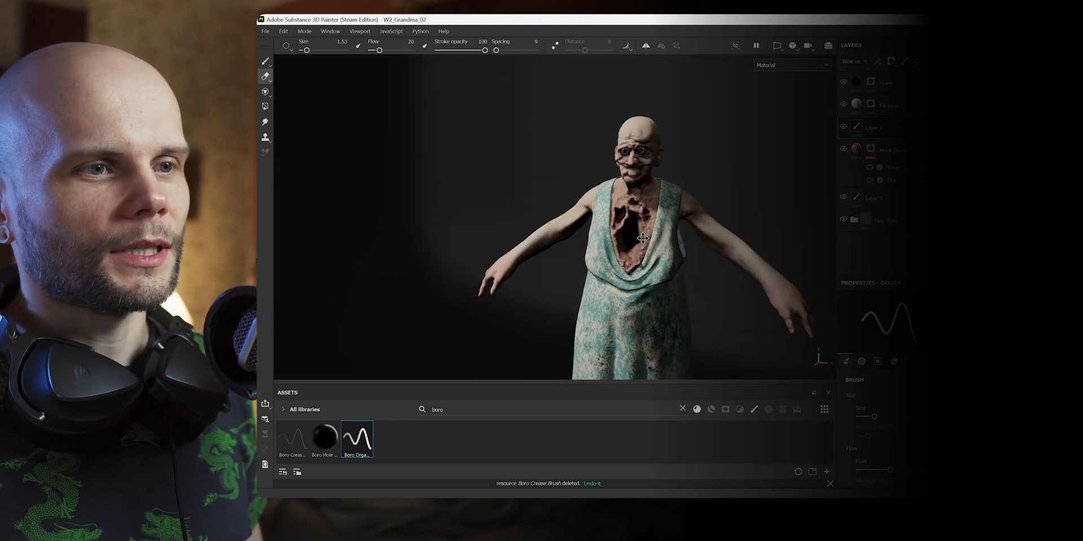